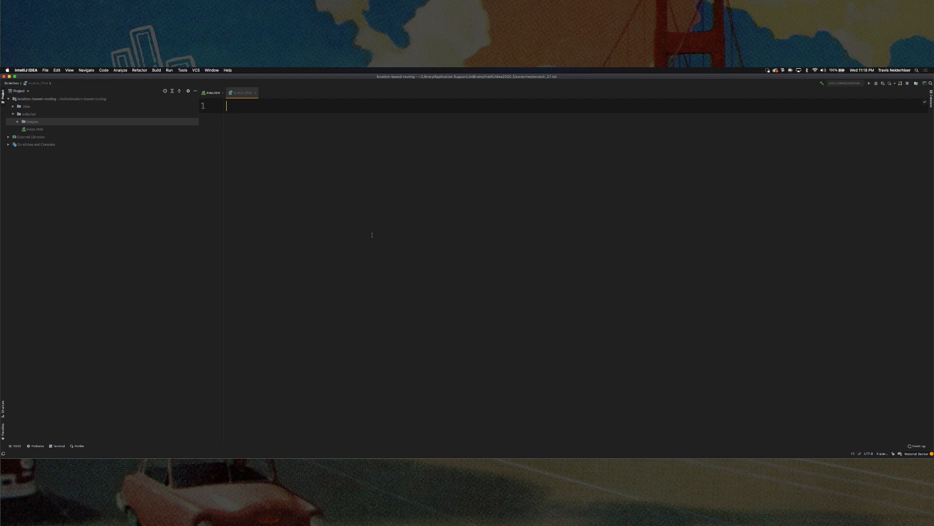
Switch to Chrome, search the web for taskrouter limits in a new tab, and open Twilio's TaskRouter Default Resource Limits page
key(super+Tab)
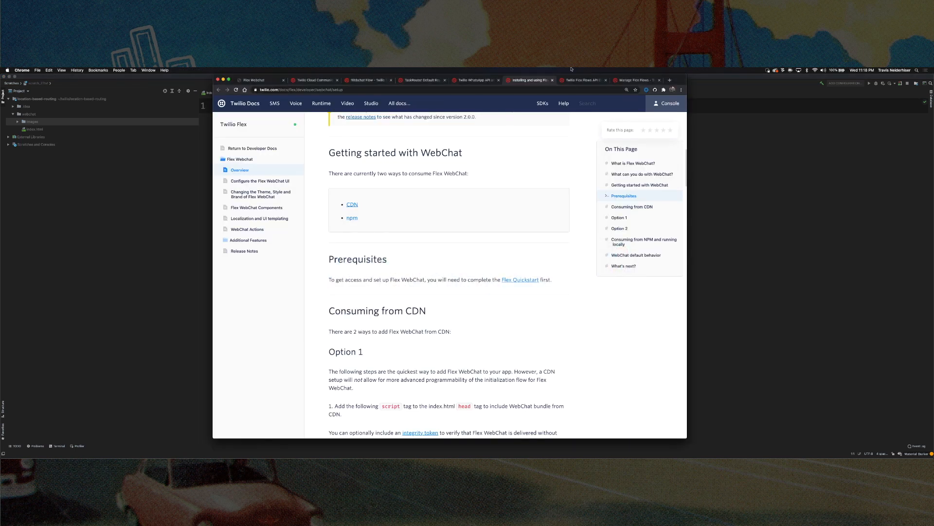
click(669, 80)
text(task)
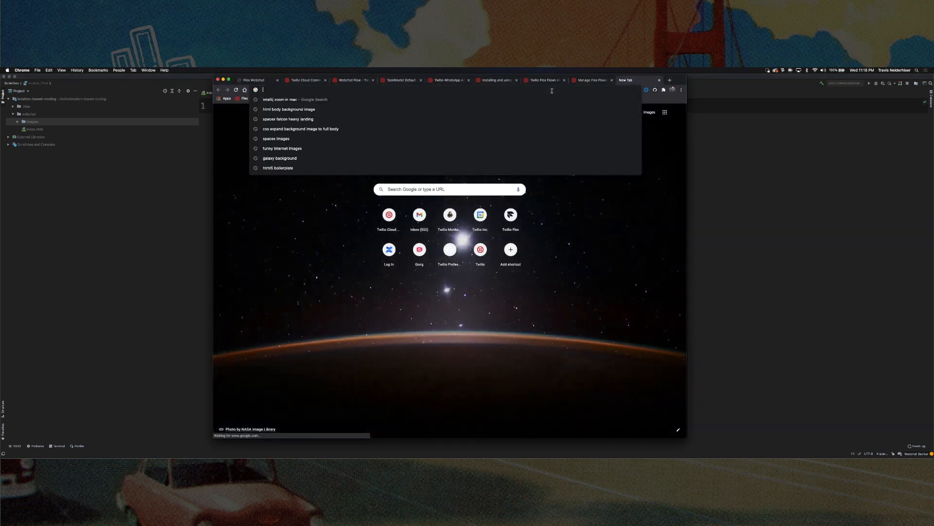
text(router)
key(Return)
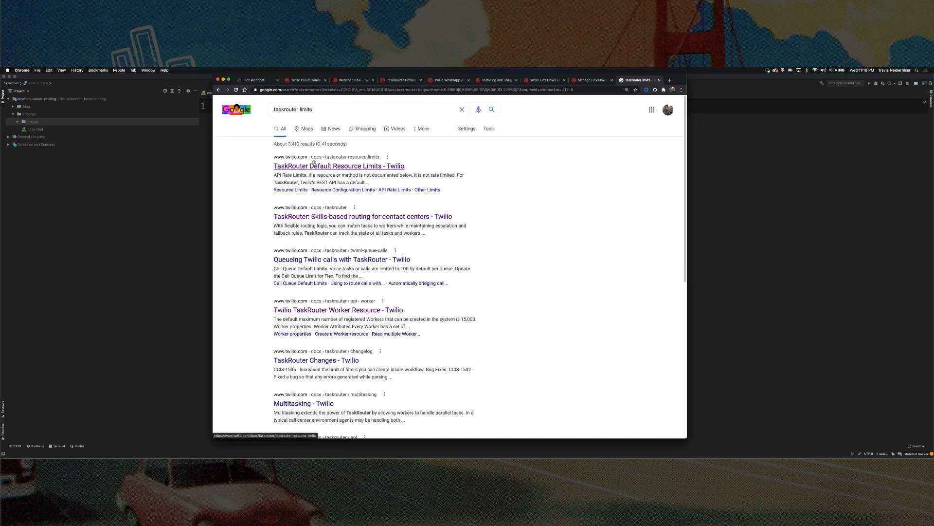
click(314, 166)
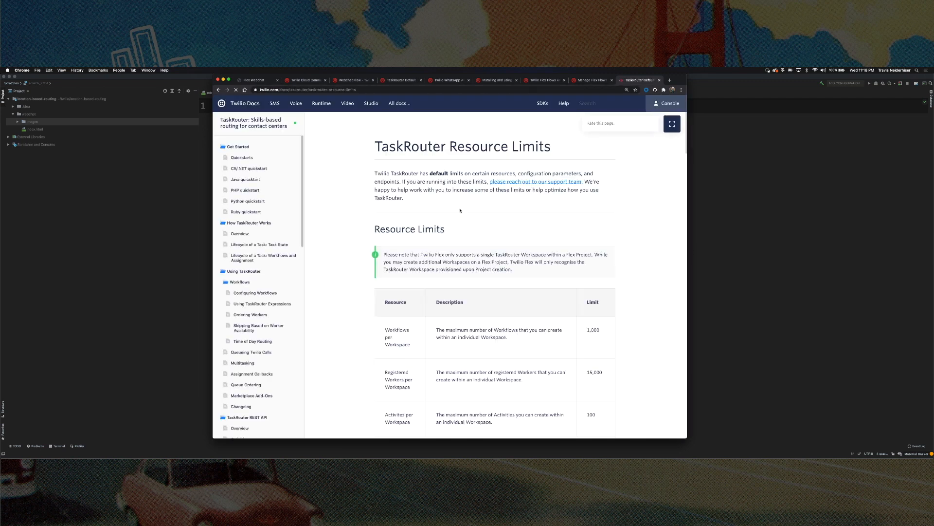
Examine the Resource Limits table, highlighting the TaskQueues per Workspace entry and its limit
scroll(475, 270, down, 5)
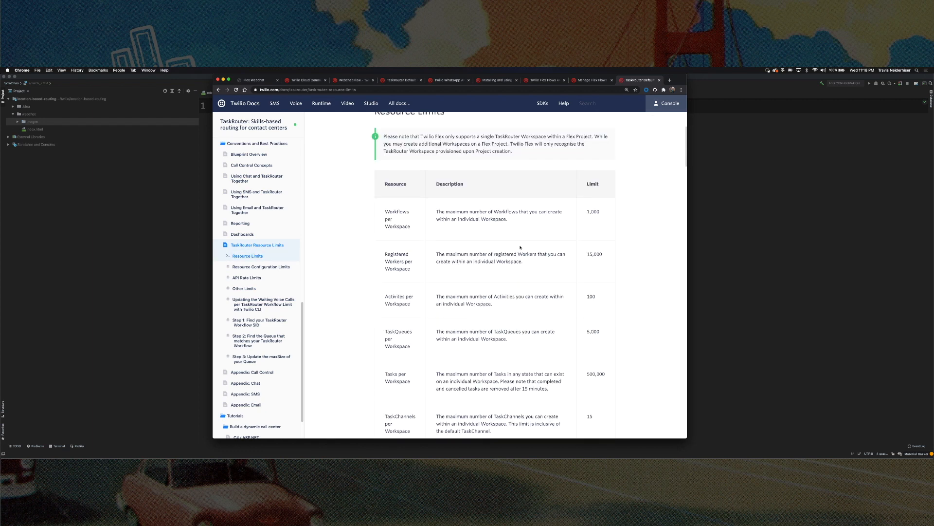
scroll(560, 234, down, 1)
scroll(587, 274, down, 3)
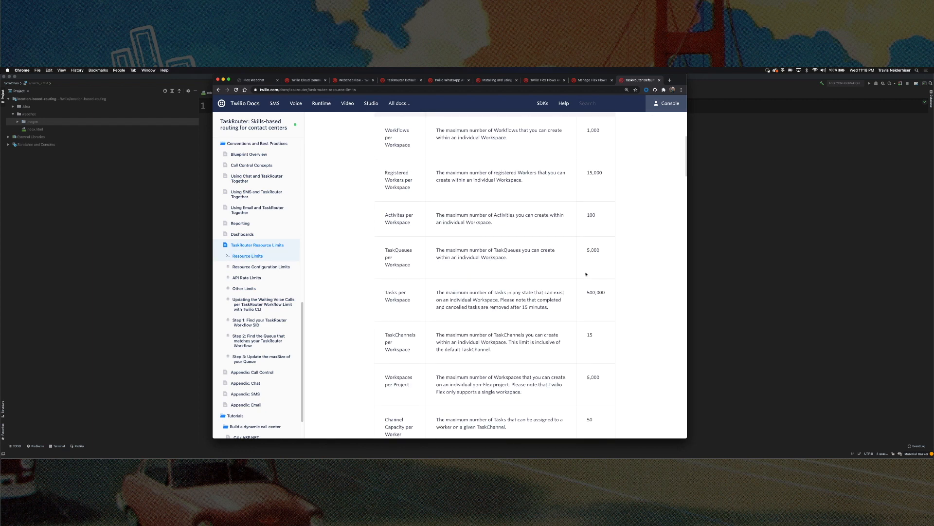
scroll(586, 275, up, 2)
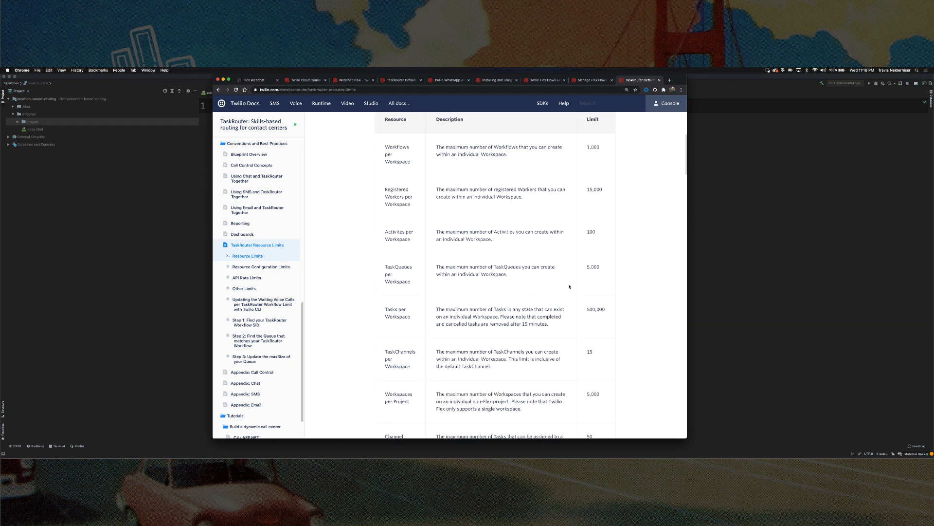
scroll(568, 282, up, 1)
scroll(569, 293, down, 1)
drag(387, 267, 412, 268)
click(563, 280)
drag(589, 266, 602, 270)
scroll(594, 272, up, 2)
scroll(460, 311, down, 4)
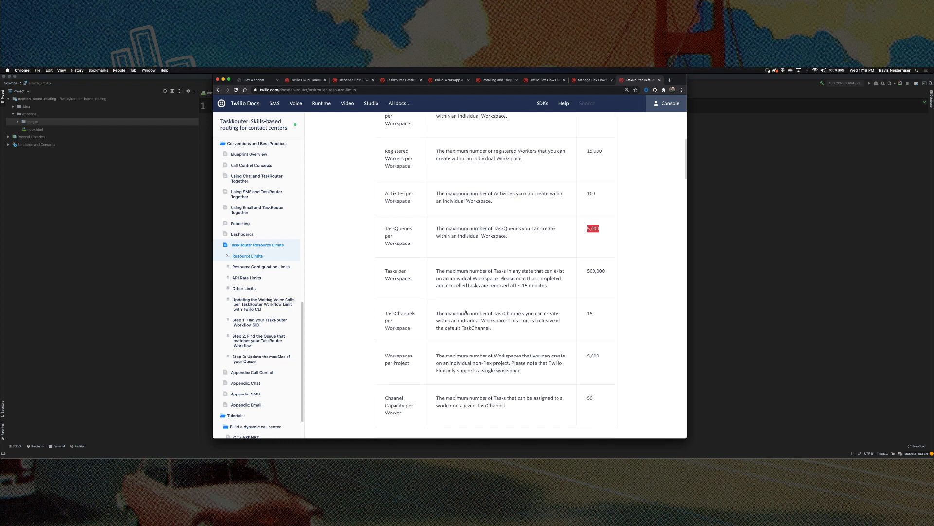
scroll(466, 312, up, 3)
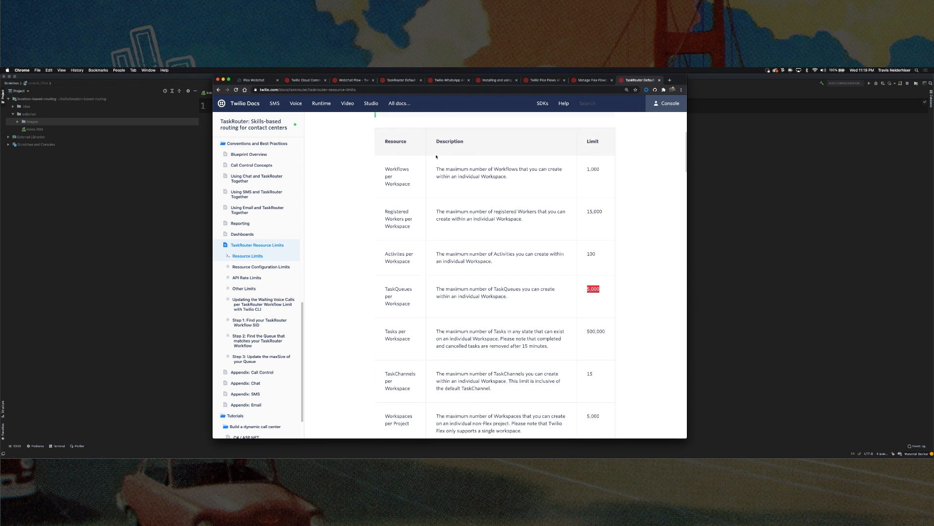
scroll(442, 257, up, 2)
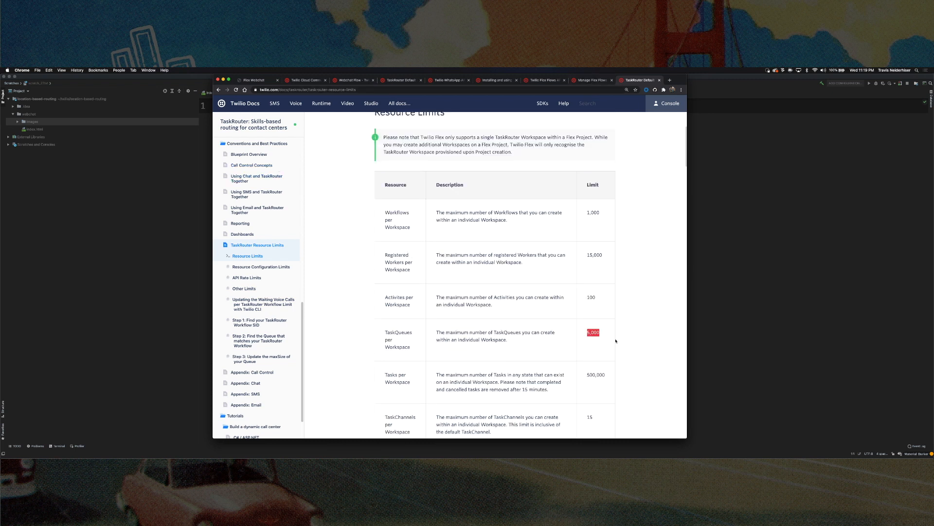
scroll(616, 341, down, 2)
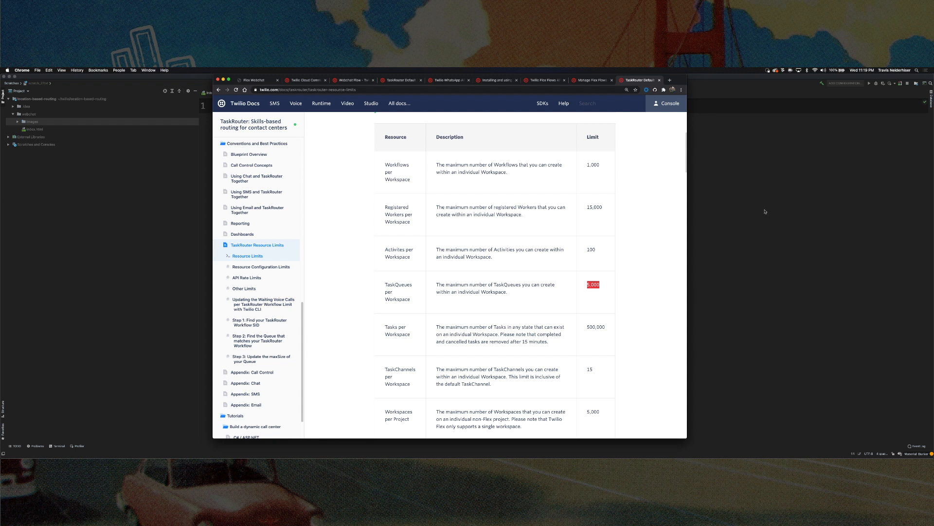
Switch to IntelliJ IDEA and open index.html from the project's webchat folder
click(726, 223)
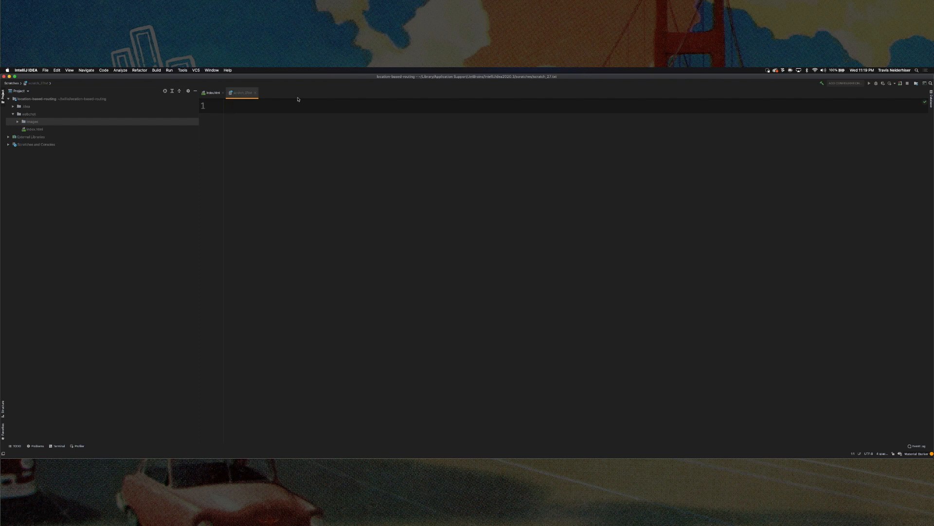
click(26, 115)
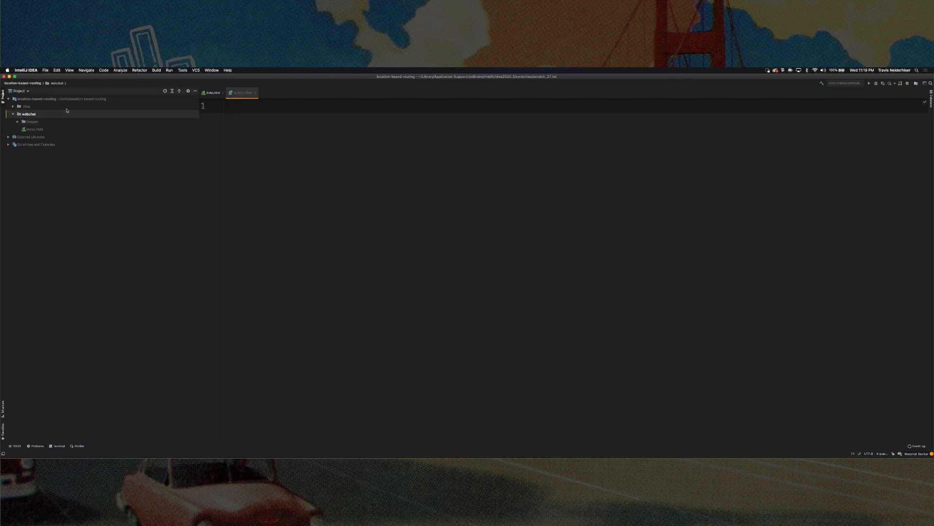
click(87, 99)
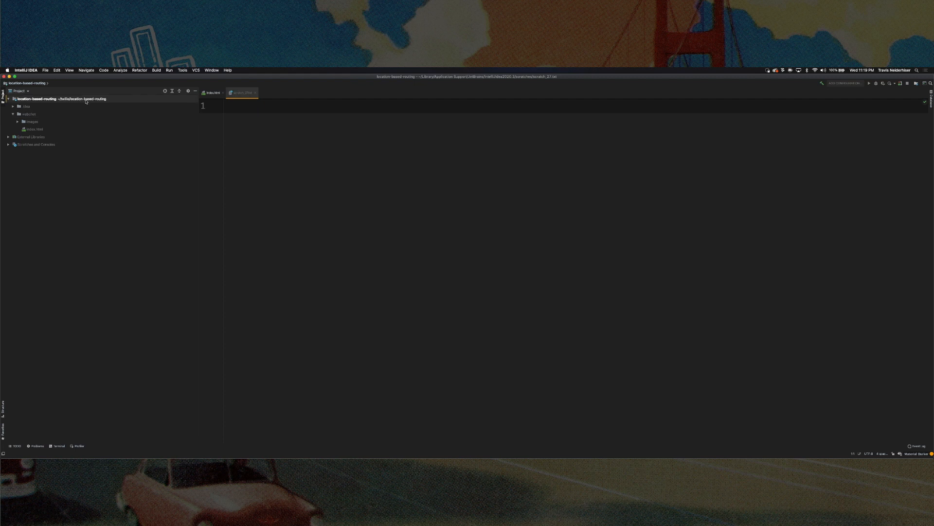
click(31, 116)
double_click(34, 129)
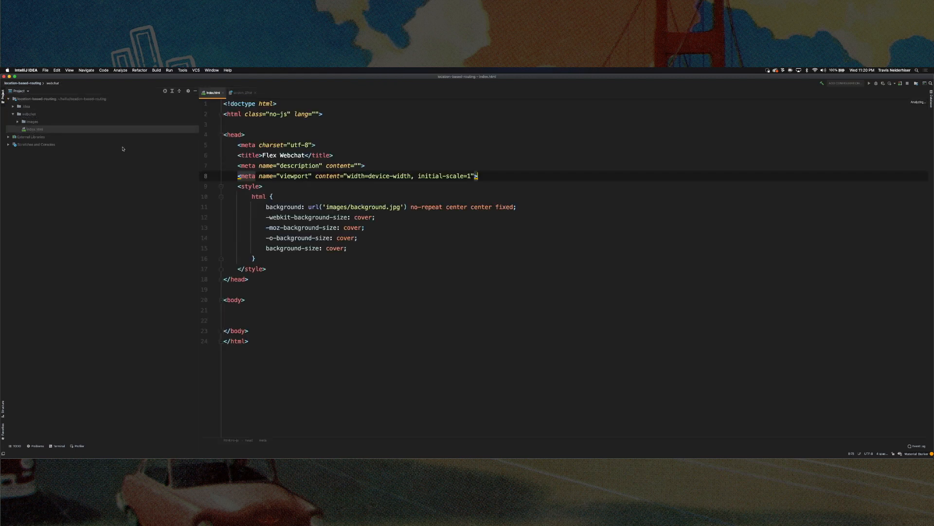
Review the background style rules in index.html and the images folder, and view the rendered Flex Webchat page in Chrome
drag(290, 341, 328, 256)
click(290, 186)
click(329, 256)
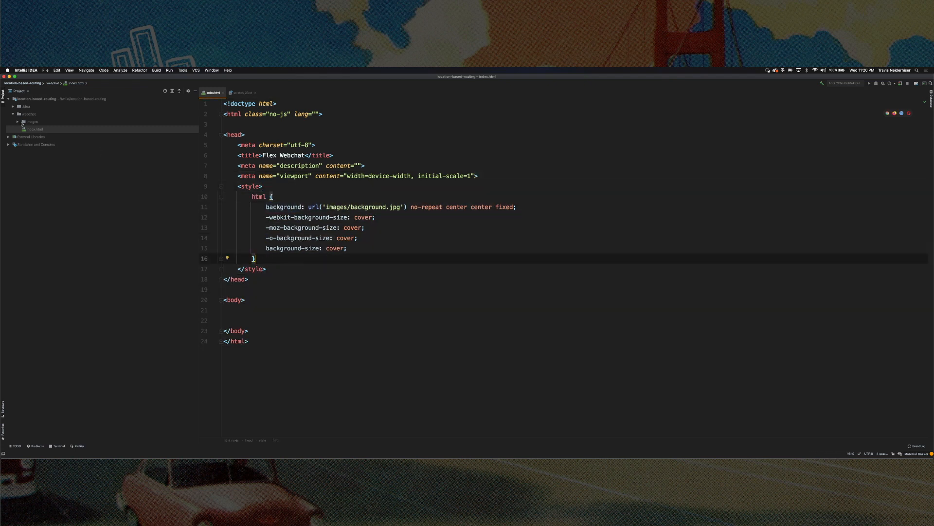
click(18, 122)
click(18, 122)
mouse_move(447, 456)
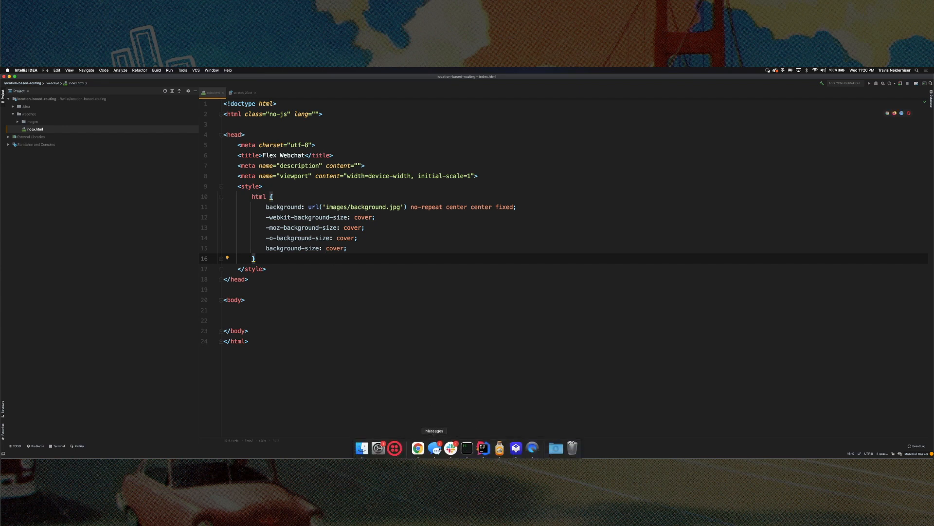
click(418, 448)
click(246, 80)
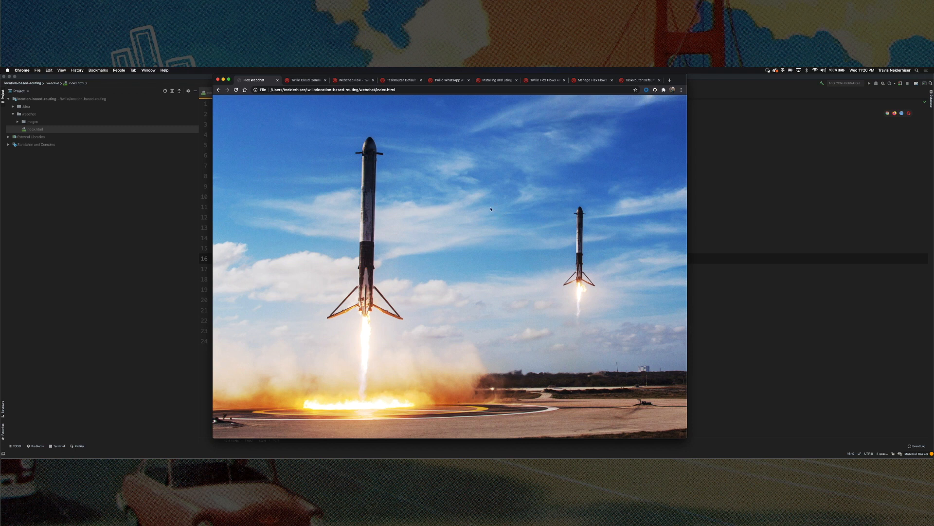
click(160, 79)
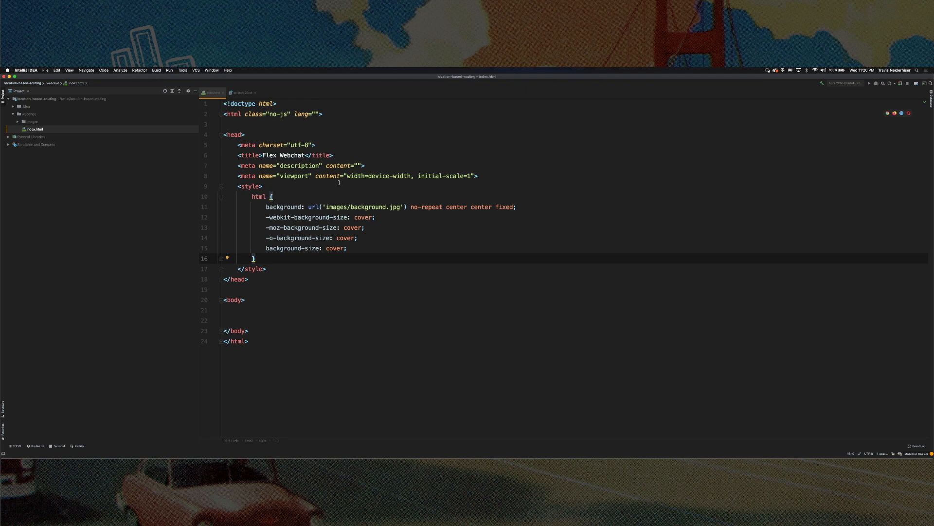
Switch to Chrome and bring up the start of Twilio's Installing and using Flex WebChat documentation page
key(super+Tab)
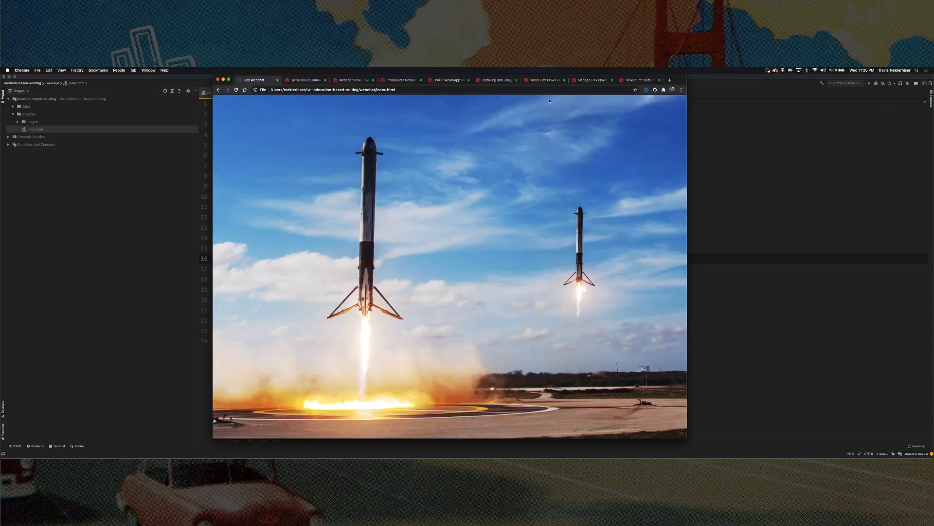
click(339, 83)
click(401, 82)
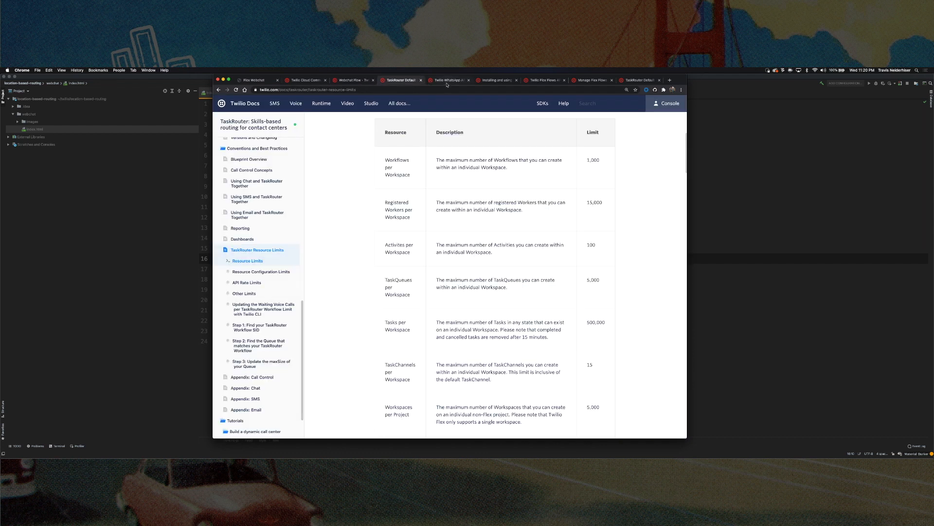
click(447, 81)
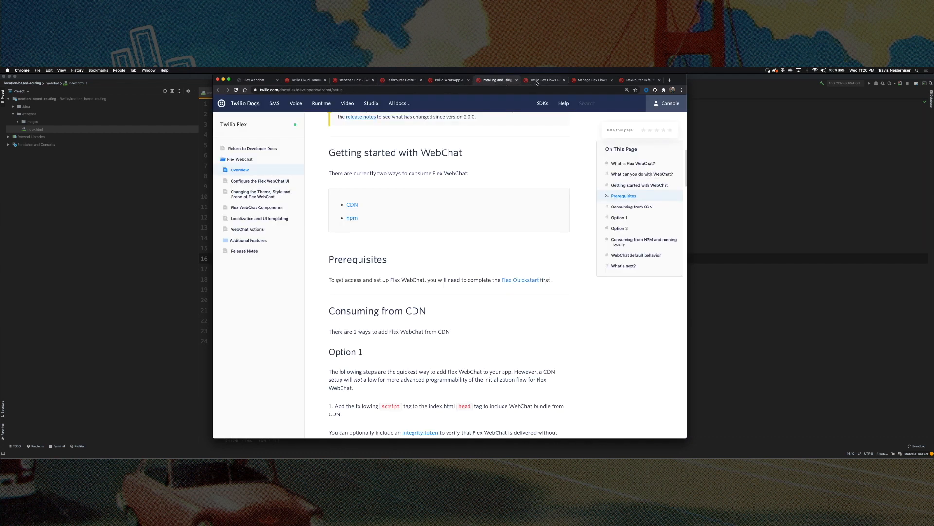
scroll(447, 282, up, 6)
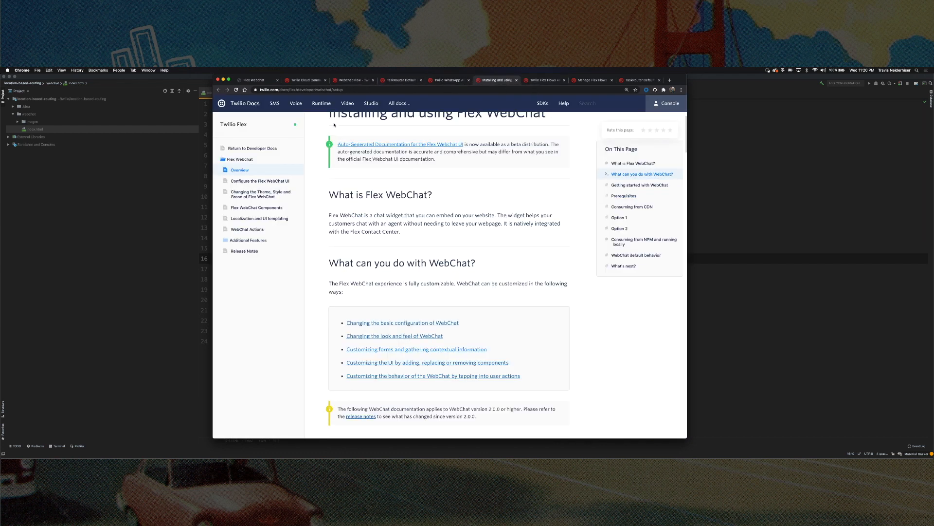
Examine Option 1 under Consuming from CDN, covering the script tags for the head and body of index.html
scroll(462, 303, down, 10)
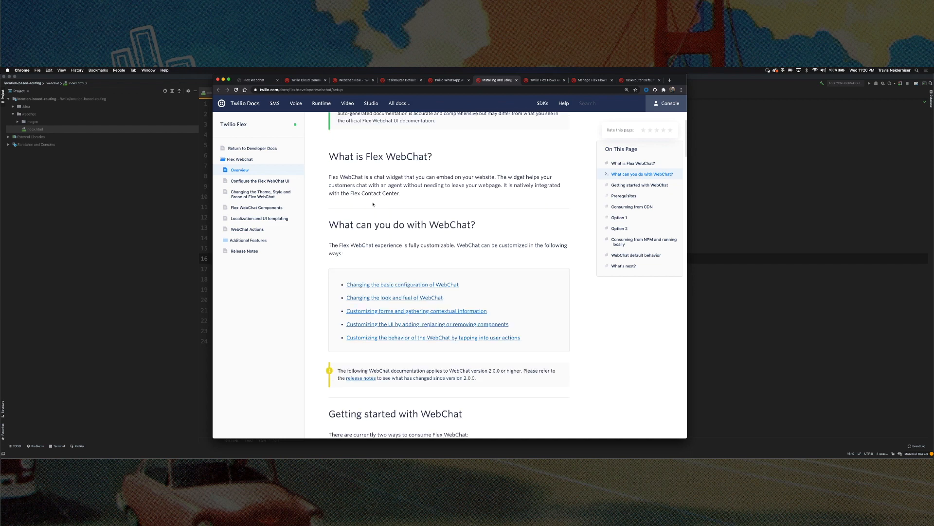
scroll(461, 302, down, 5)
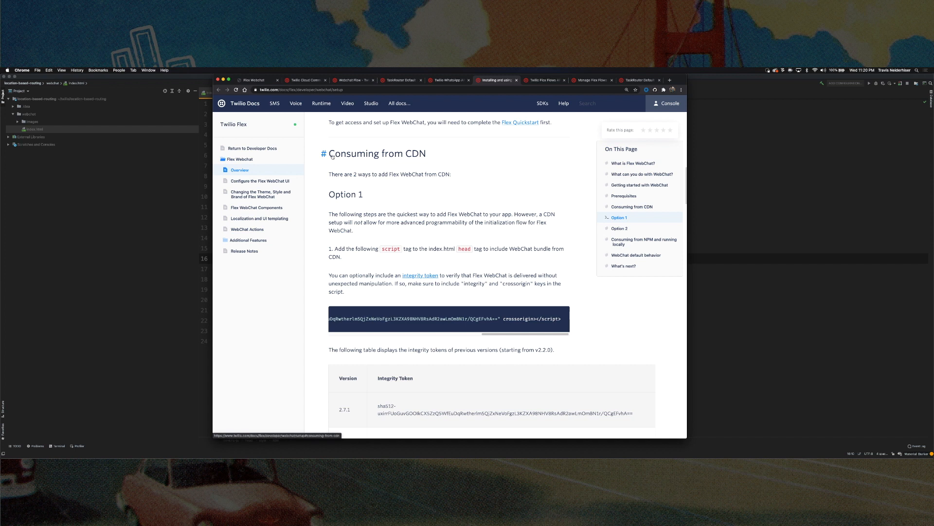
scroll(386, 193, down, 2)
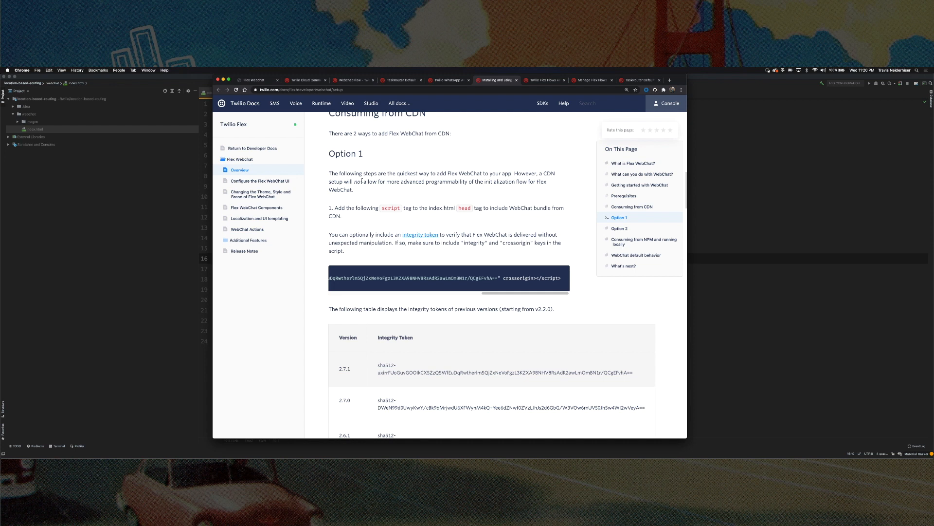
scroll(416, 260, down, 10)
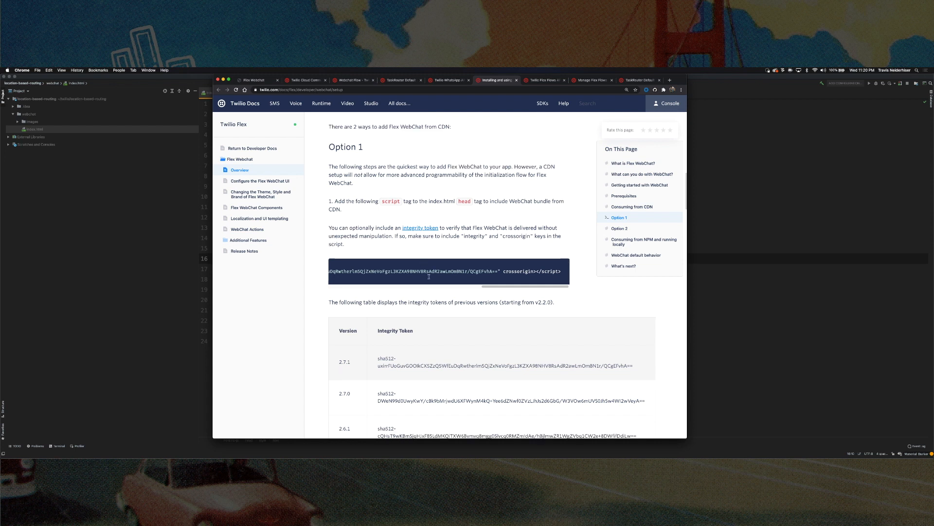
scroll(427, 287, down, 12)
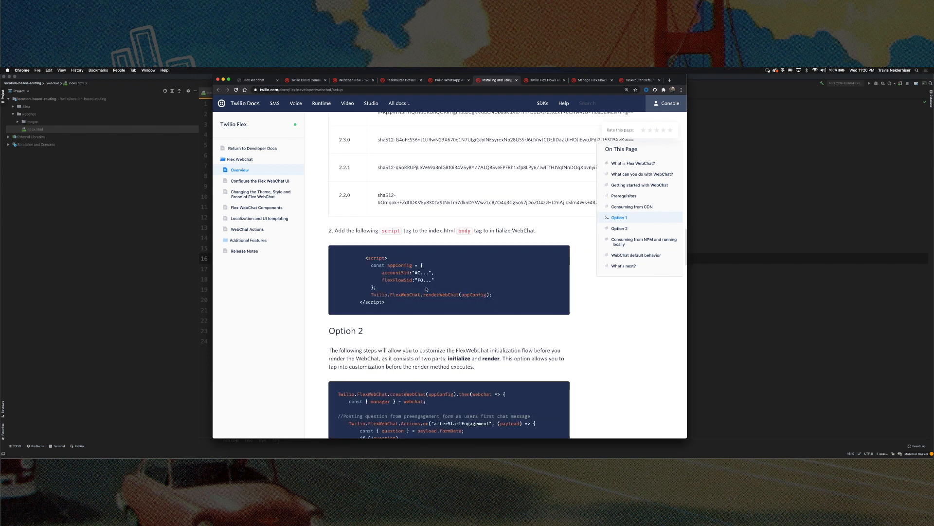
scroll(429, 271, up, 5)
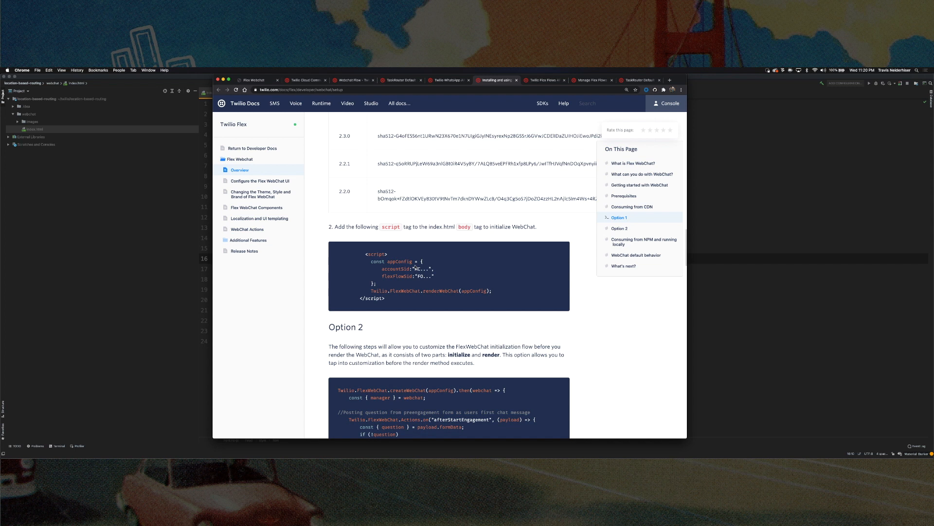
Examine the Option 2 code for customizing the WebChat initialization before rendering, including the afterStartEngagement action
scroll(331, 200, down, 4)
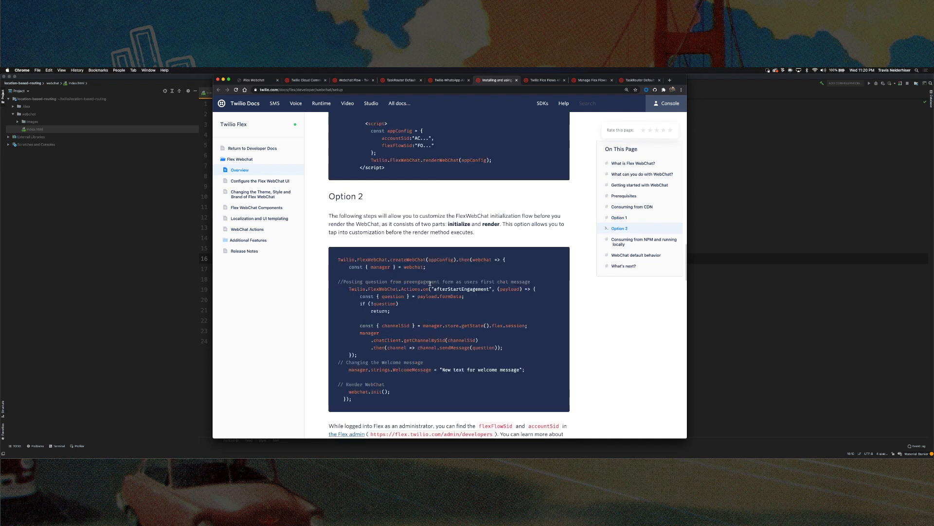
scroll(435, 279, down, 1)
drag(435, 280, 461, 279)
click(459, 279)
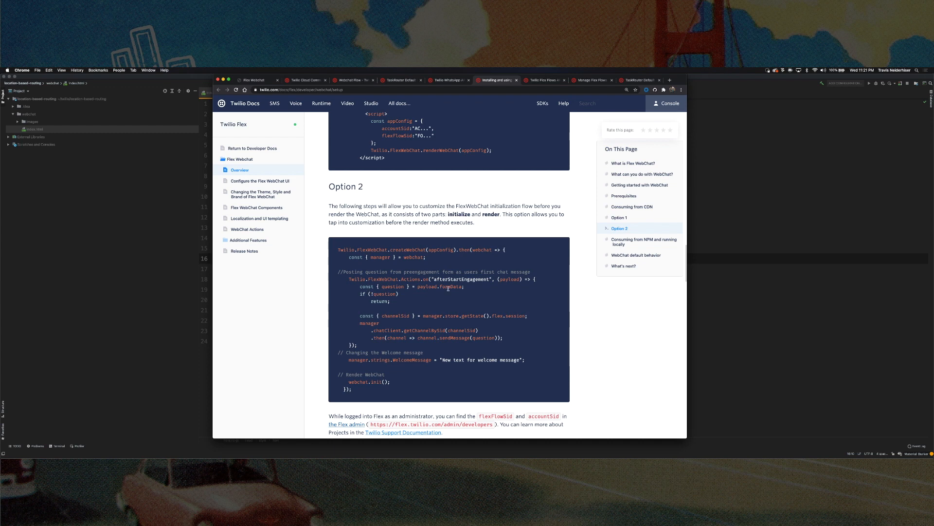
scroll(379, 312, down, 1)
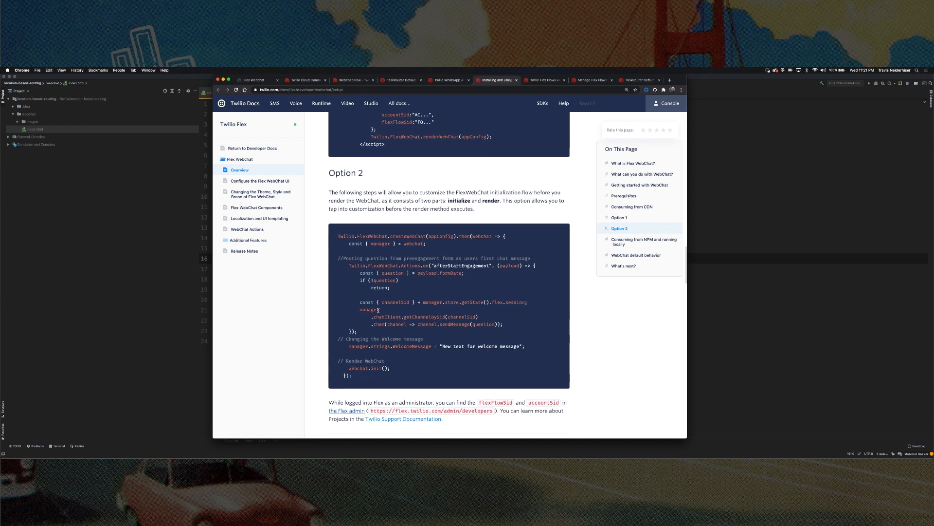
scroll(378, 310, down, 5)
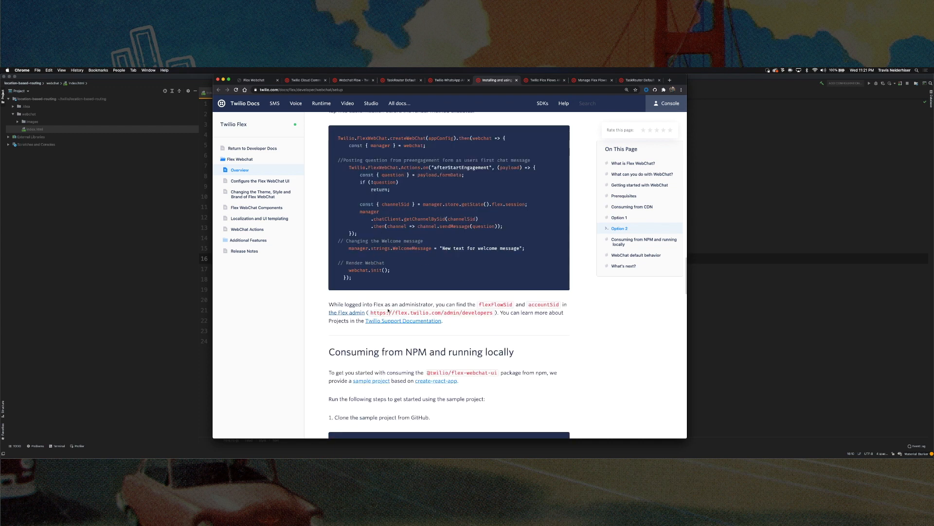
scroll(387, 310, down, 6)
scroll(388, 310, up, 8)
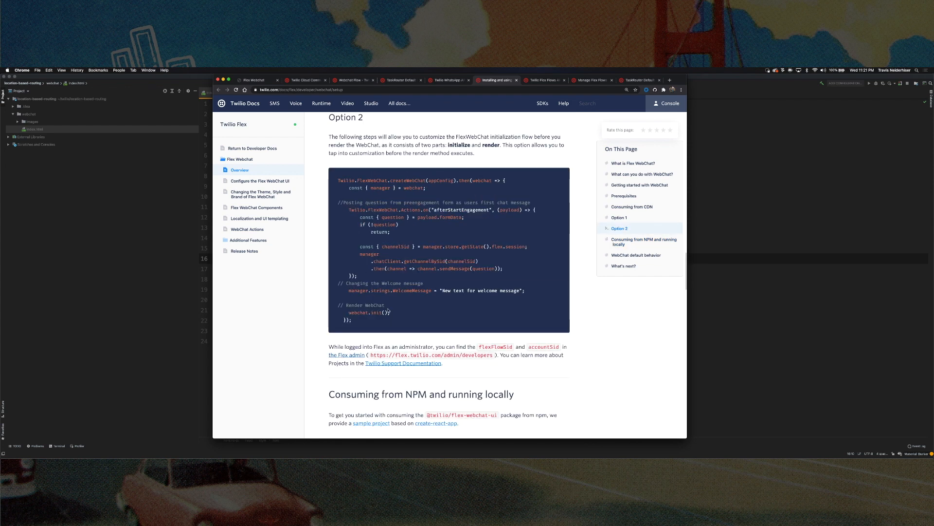
Return to Option 1's body script and highlight its appConfig block with the accountSid and flexFlowSid settings
scroll(388, 310, up, 9)
scroll(394, 306, up, 5)
drag(372, 335, 382, 356)
click(402, 366)
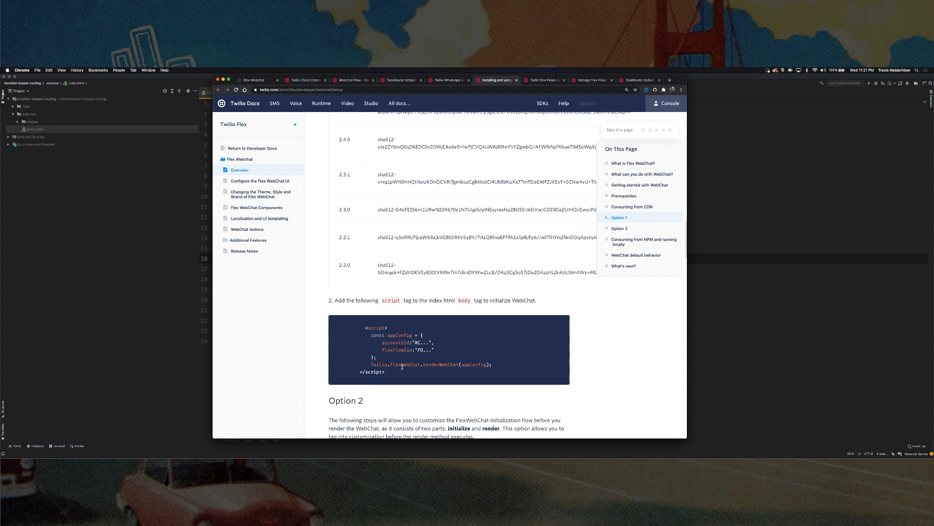
Copy Option 1's WebChat 2.7.1 script tag from the documentation and paste it below the closing style tag in index.html's head
scroll(384, 341, up, 10)
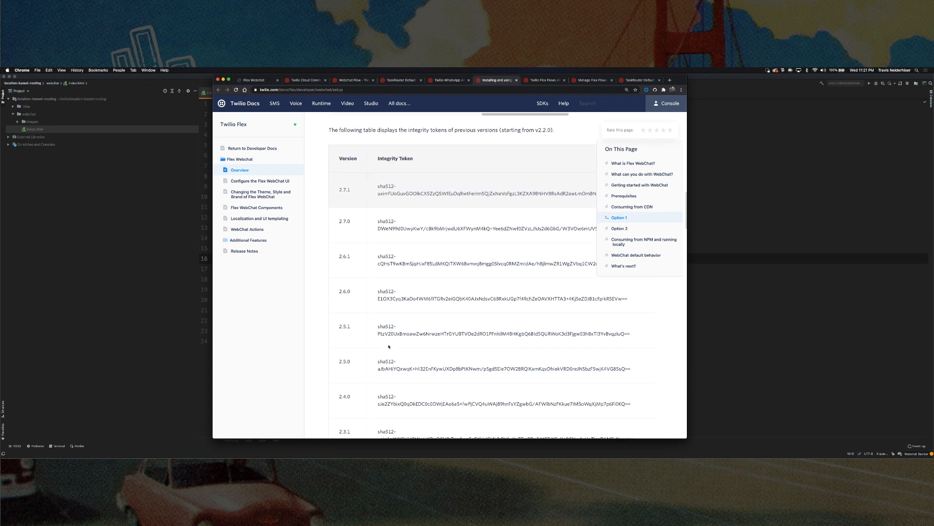
drag(555, 285, 337, 264)
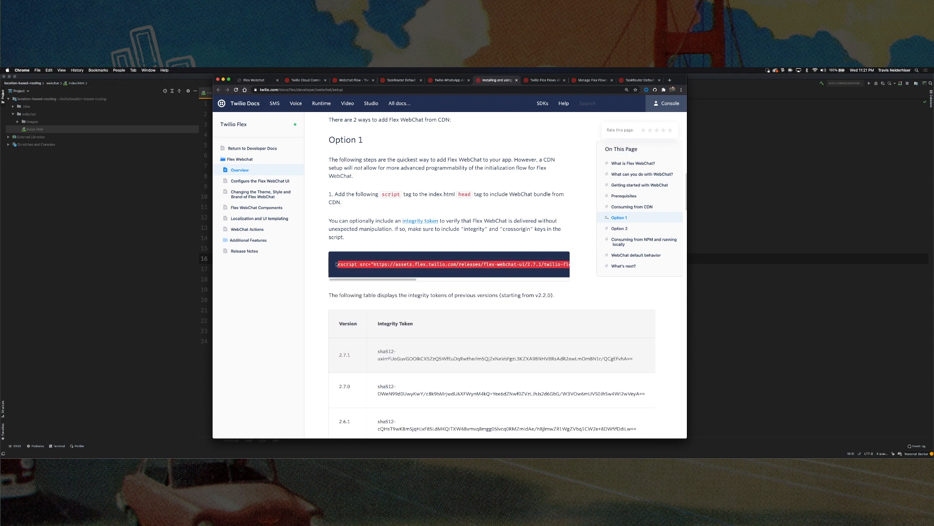
key(super+Tab)
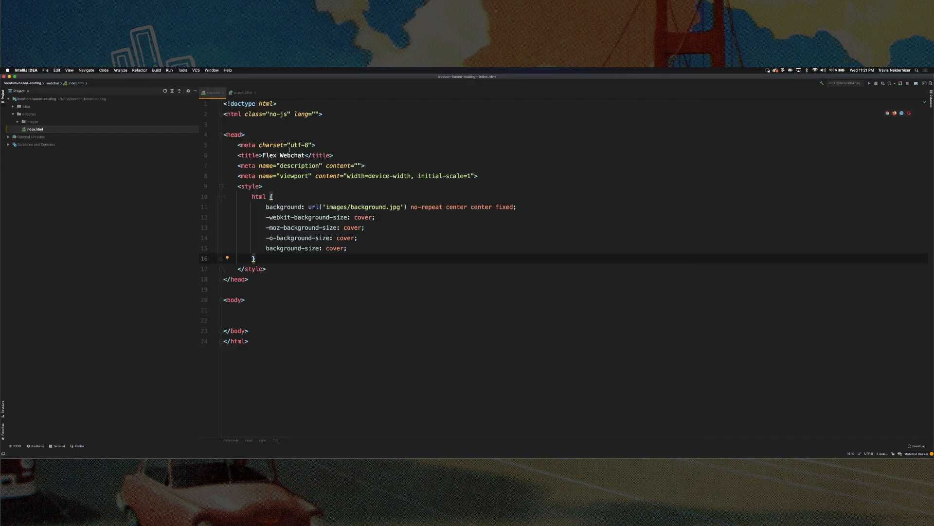
click(289, 266)
key(Return)
text(<script src="https://assets.flex.twilio.com/releases/flex-webchat-ui/2.7.1/twilio-flex-webchat.min.js" integrity="sha512-uxirrFUoGuvGOOIkCX5ZzQ5WfEuDqRwtherlm5QjZxNeVoFgzL3KZXA98NHV8RsAdR2awLmOmBN1r/QCgEFvhA==" crossorigin></script>)
scroll(389, 438, left, 10)
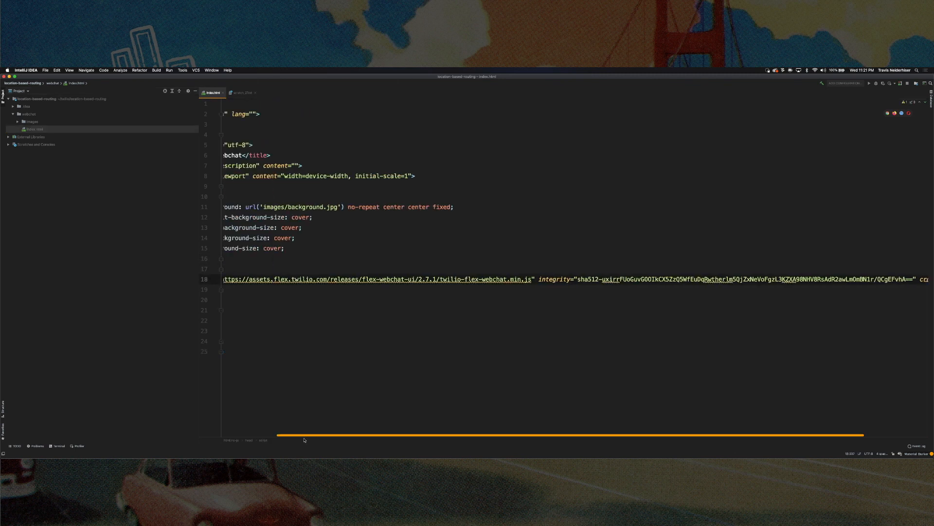
Copy Option 1's appConfig and renderWebChat script from the documentation into index.html's body, removing the extra blank line before it
key(super+Tab)
scroll(427, 292, down, 10)
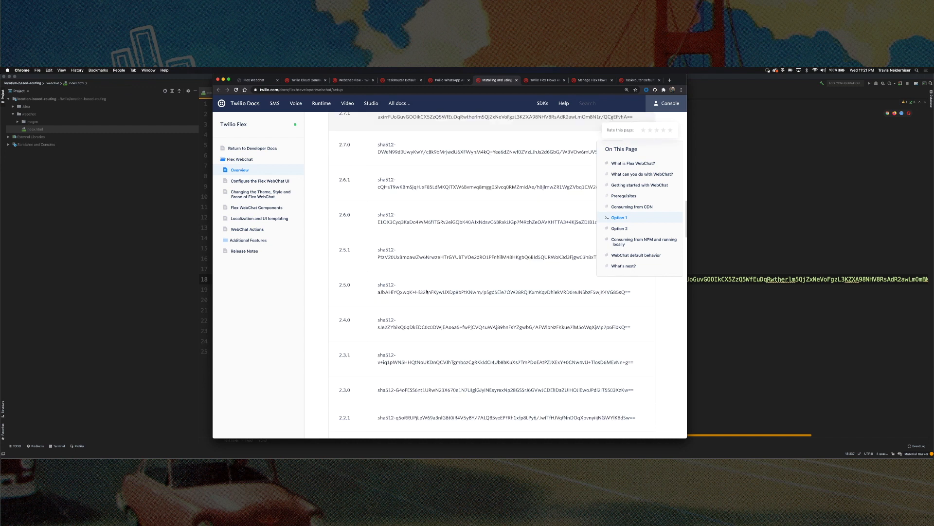
drag(385, 239, 367, 195)
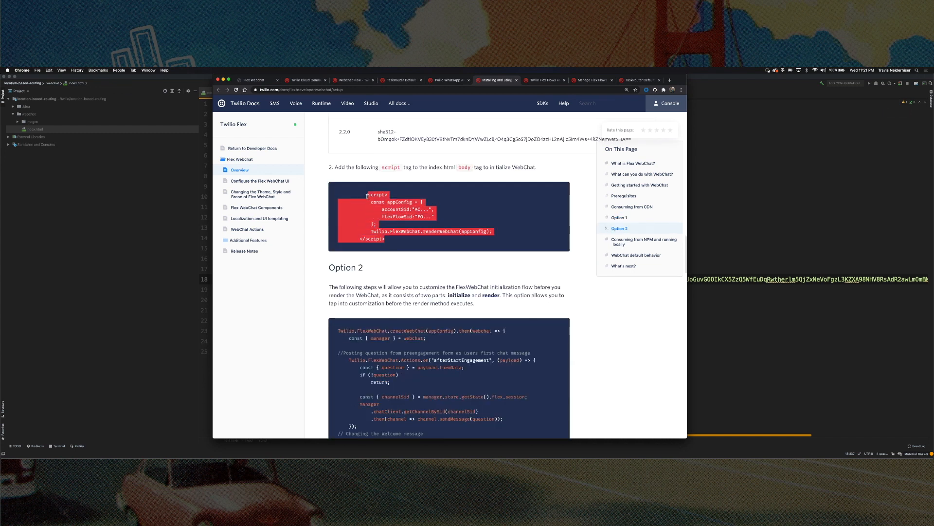
key(super+c)
key(super+Tab)
click(248, 332)
key(super+v)
click(224, 331)
key(BackSpace)
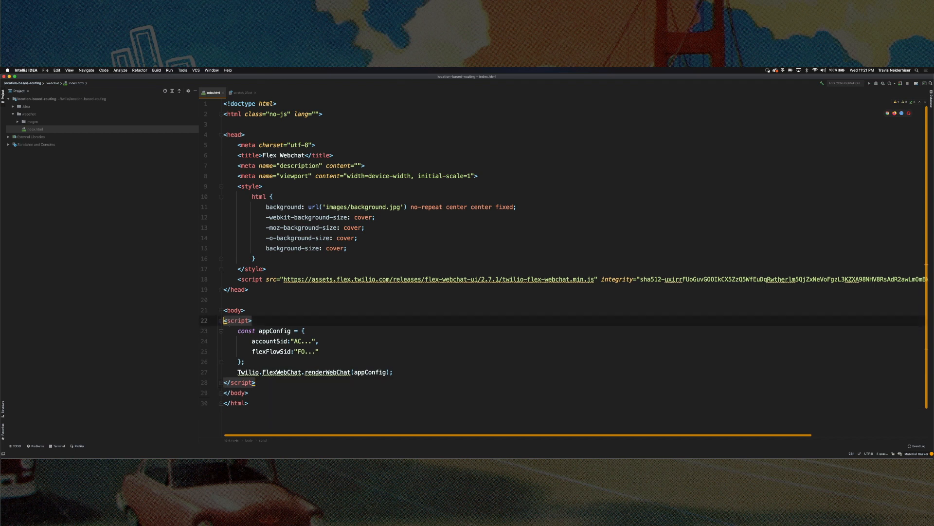
Switch to Chrome's Flex Webchat page, open the chat widget to check it, and close it again
key(super+Tab)
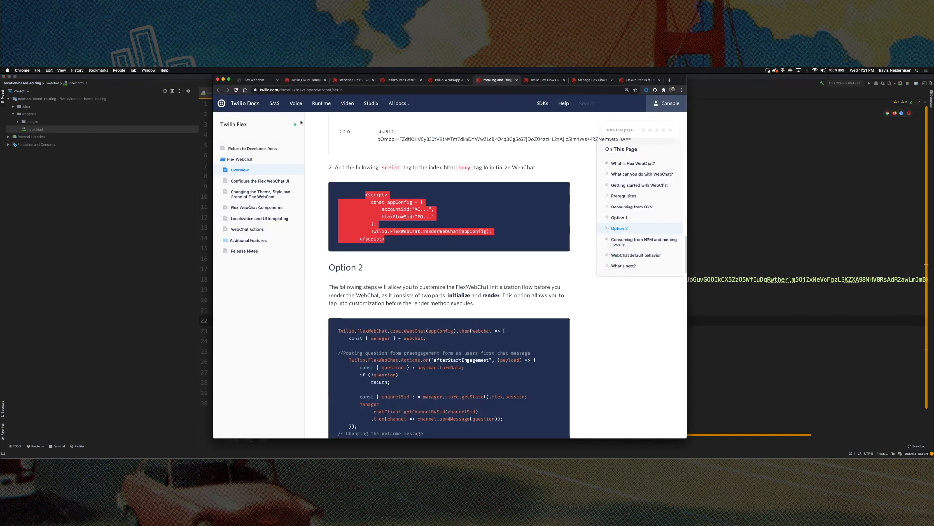
click(250, 80)
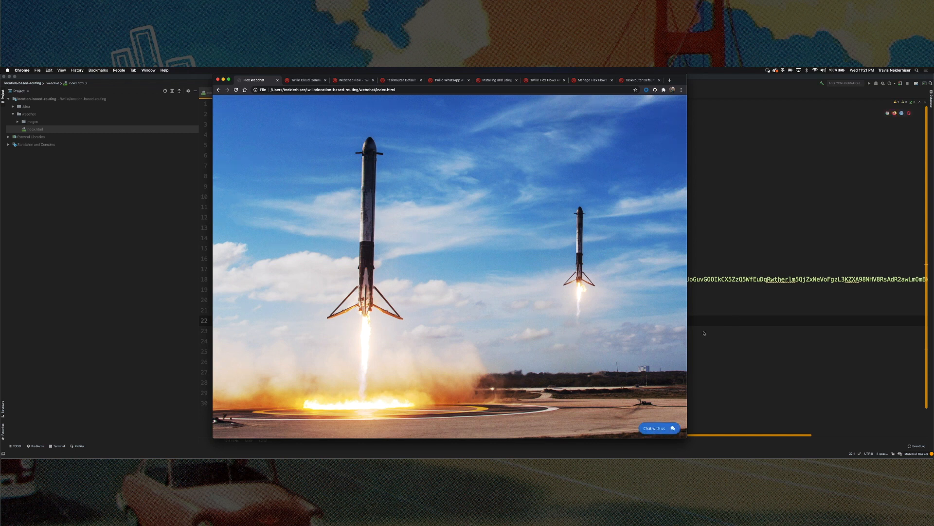
click(655, 428)
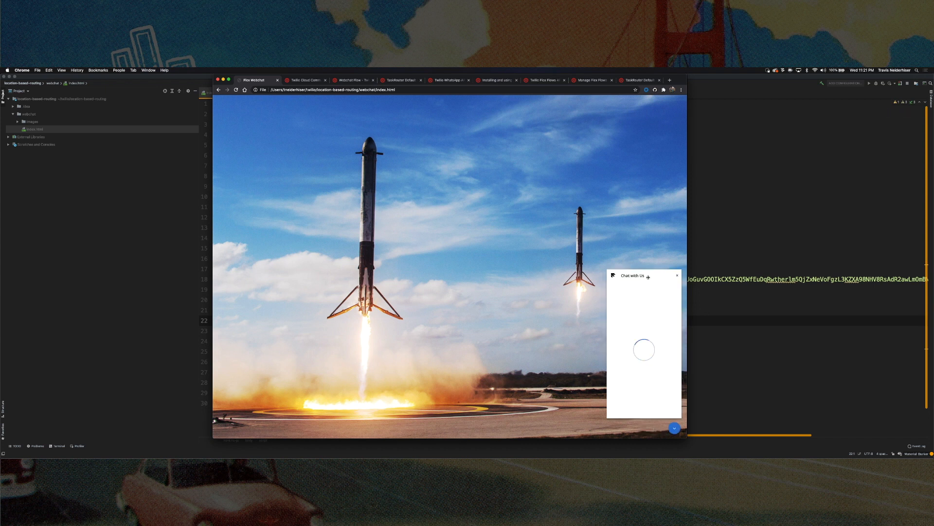
click(679, 276)
Return to index.html in IntelliJ IDEA and examine the accountSid and flexFlowSid placeholders in appConfig
click(714, 228)
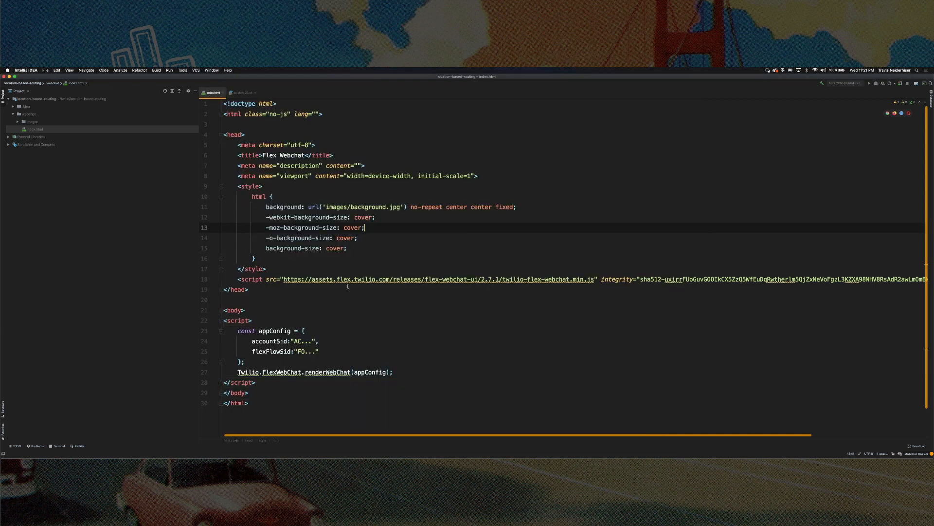
click(308, 341)
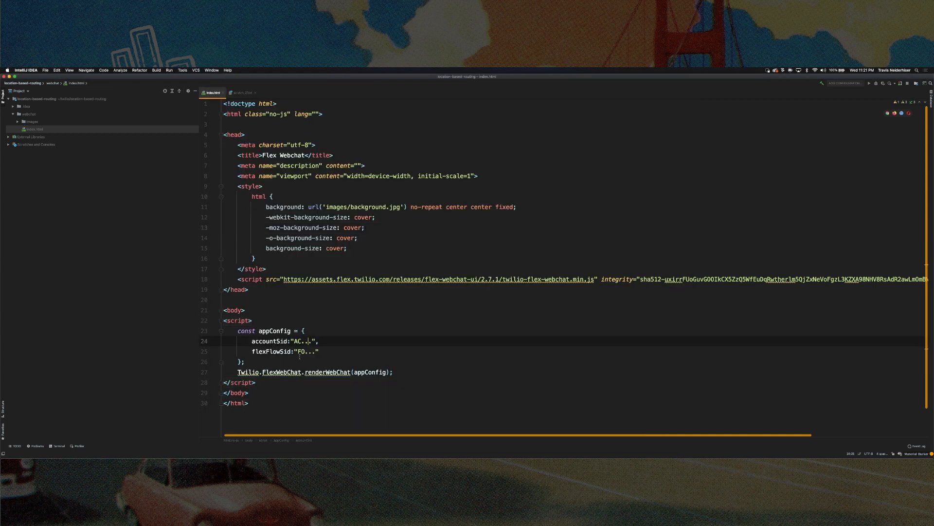
click(253, 351)
drag(253, 352, 320, 352)
click(319, 352)
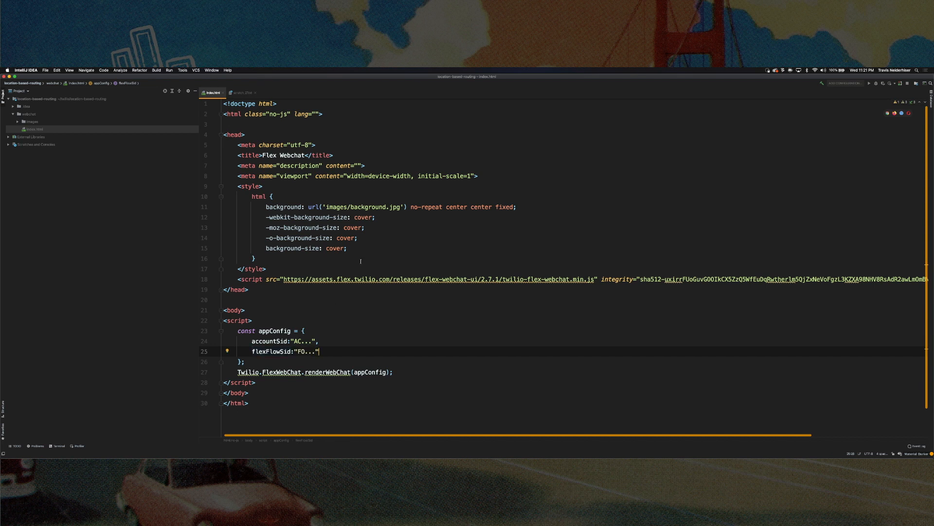
Return to the WebChat documentation in Chrome and highlight the Flex Quickstart requirement under Prerequisites
key(super+Tab)
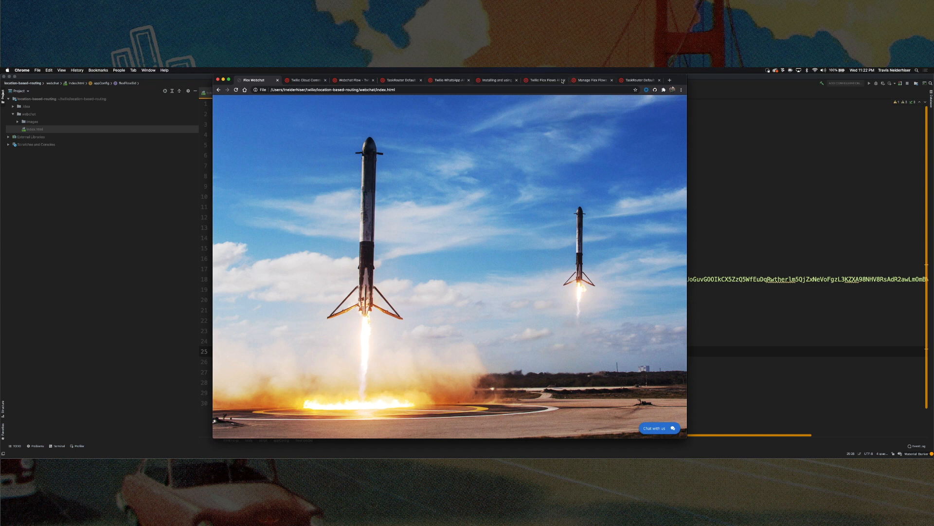
click(634, 81)
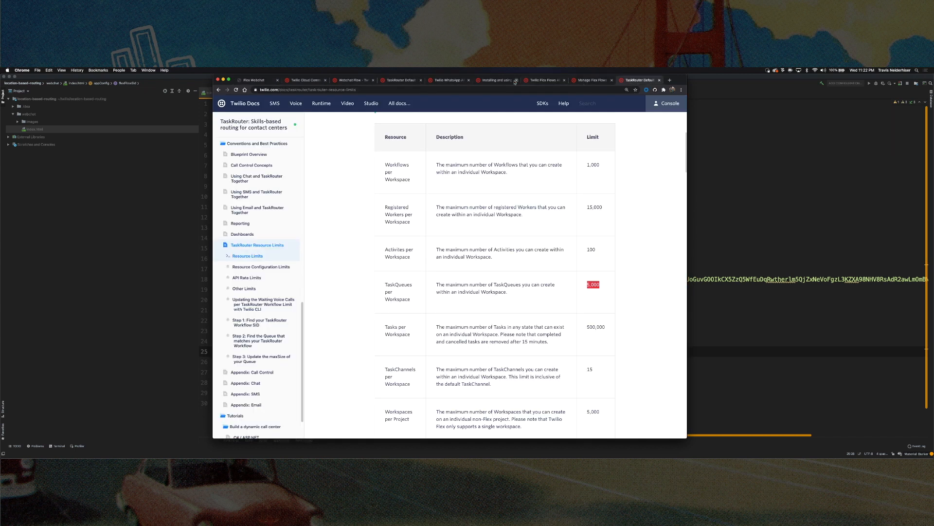
click(543, 80)
click(497, 80)
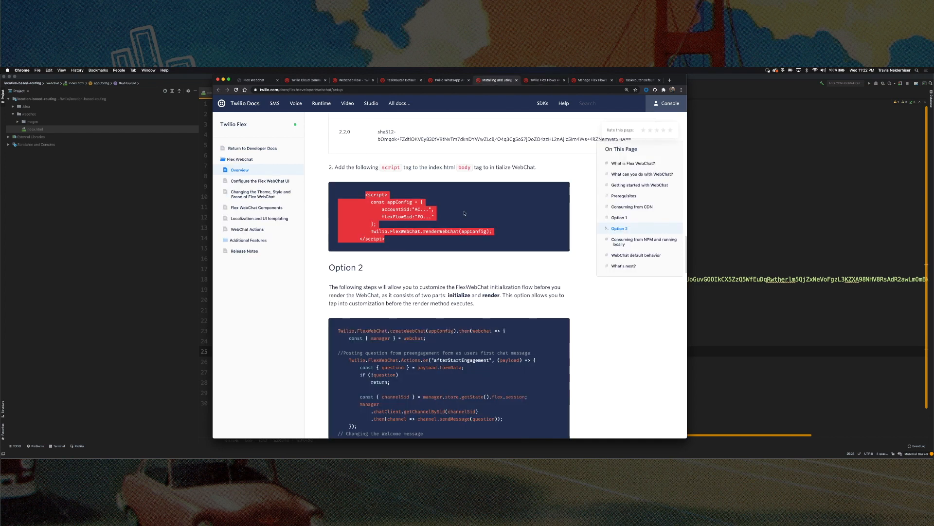
scroll(464, 213, up, 15)
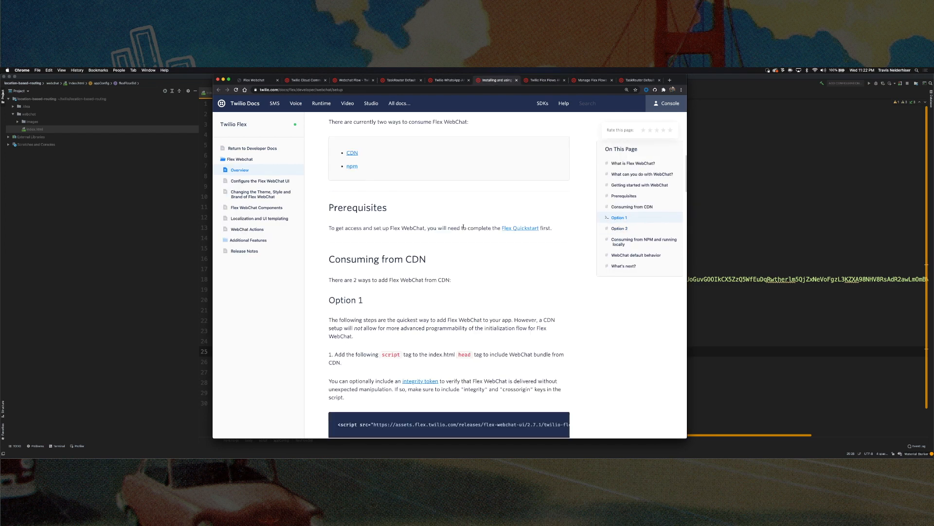
drag(502, 228, 539, 227)
click(540, 228)
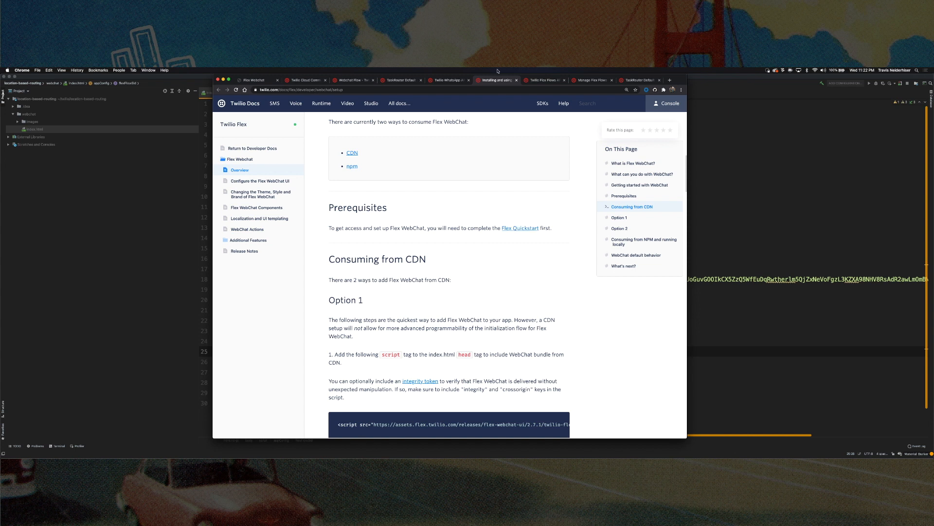
Copy the project's Account SID from the Twilio console dashboard and paste it over the accountSid placeholder in index.html
click(304, 81)
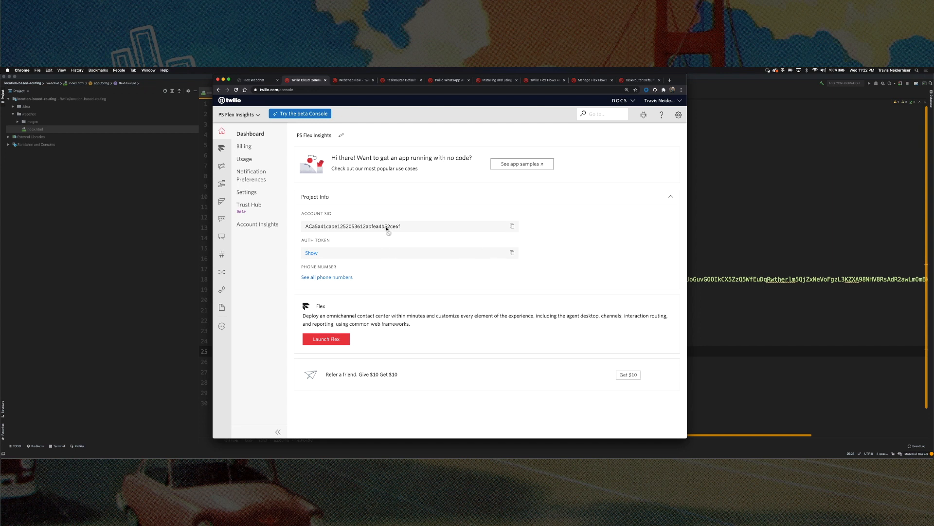
click(512, 226)
key(super+Tab)
drag(294, 341, 314, 341)
key(super+v)
Return to the Twilio console in Chrome and open Flex's Messaging page listing the Flex flows
key(super+Tab)
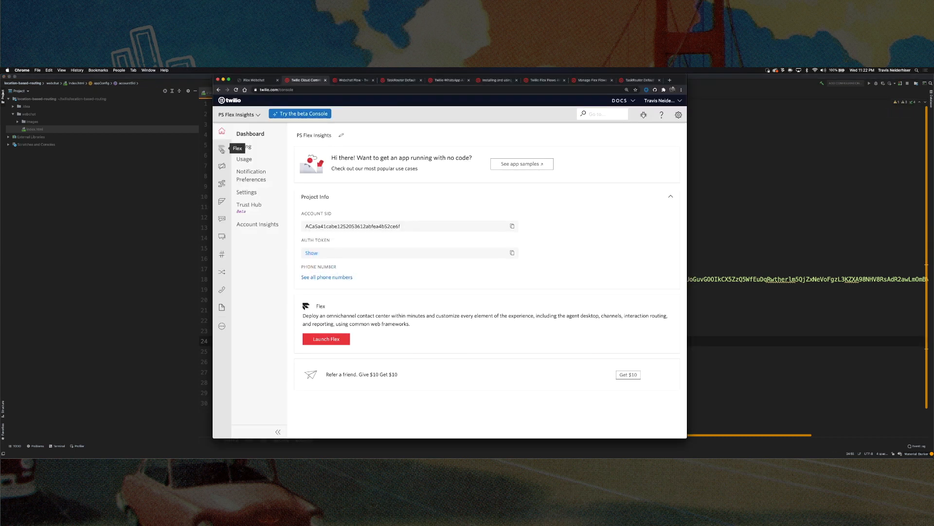
click(221, 149)
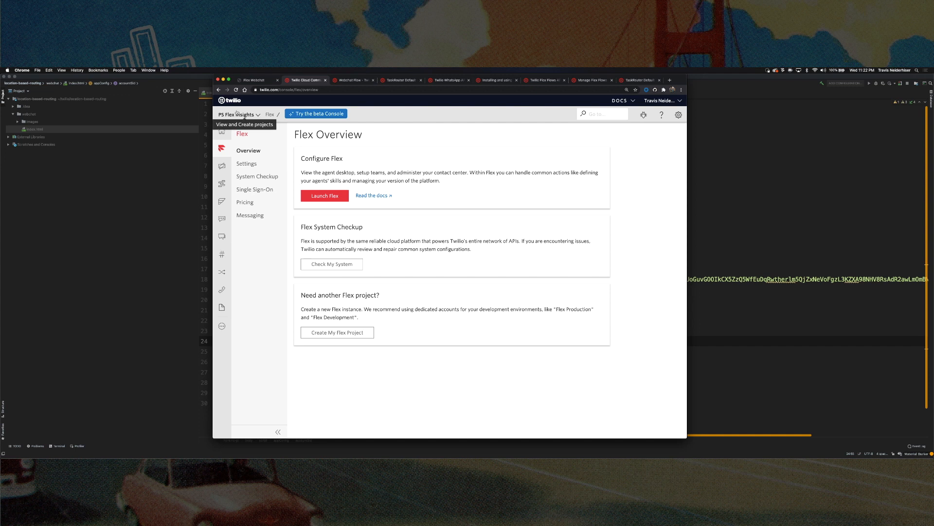
click(222, 326)
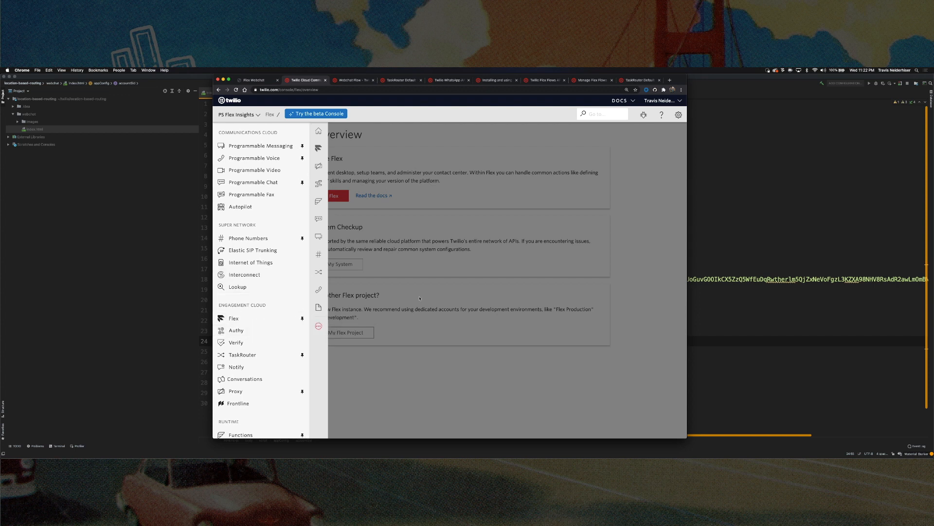
click(238, 319)
click(249, 215)
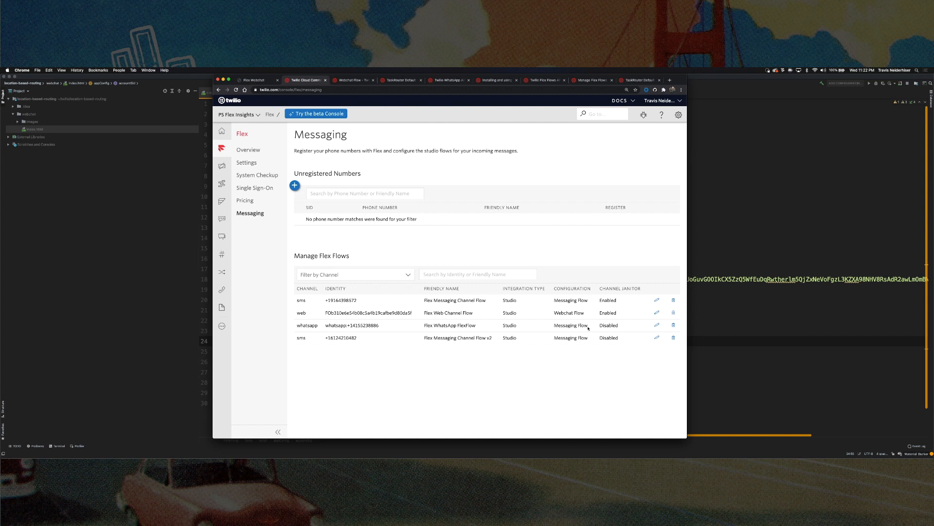
Copy the Flex Web Channel Flow's identity and paste it over the flexFlowSid placeholder in index.html
double_click(343, 313)
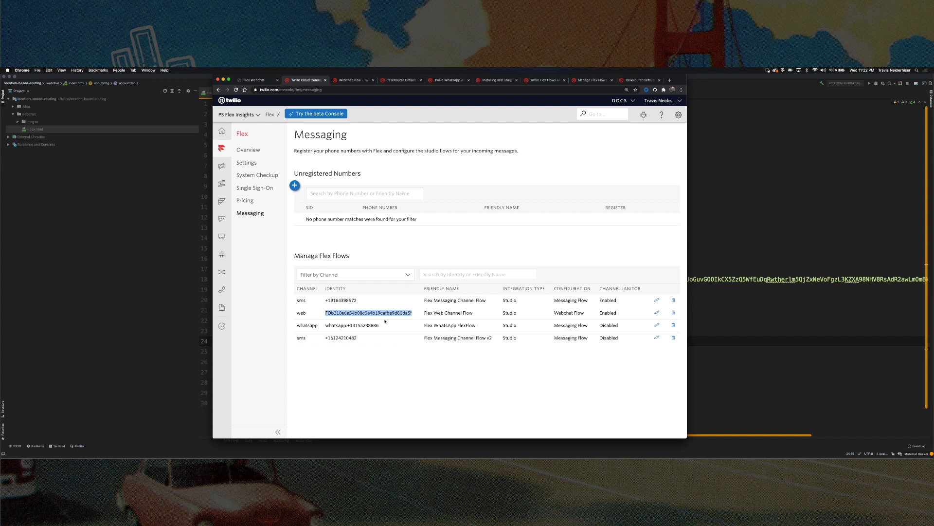
key(super+c)
key(super+c)
click(798, 238)
drag(297, 351, 316, 351)
key(super+v)
click(449, 373)
Open the Flex Webchat page in Chrome, start a chat in the widget, and send the message "Hey"
key(super+Tab)
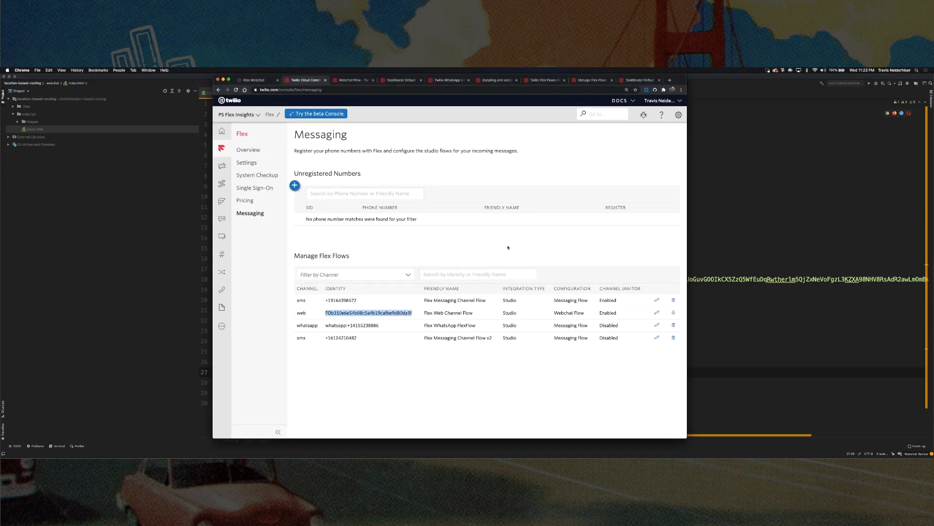
click(560, 263)
click(259, 80)
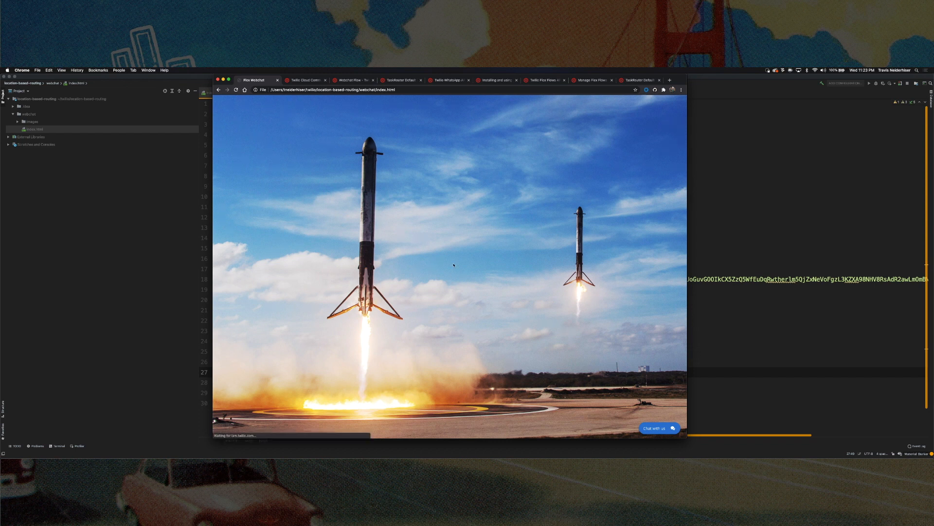
click(657, 428)
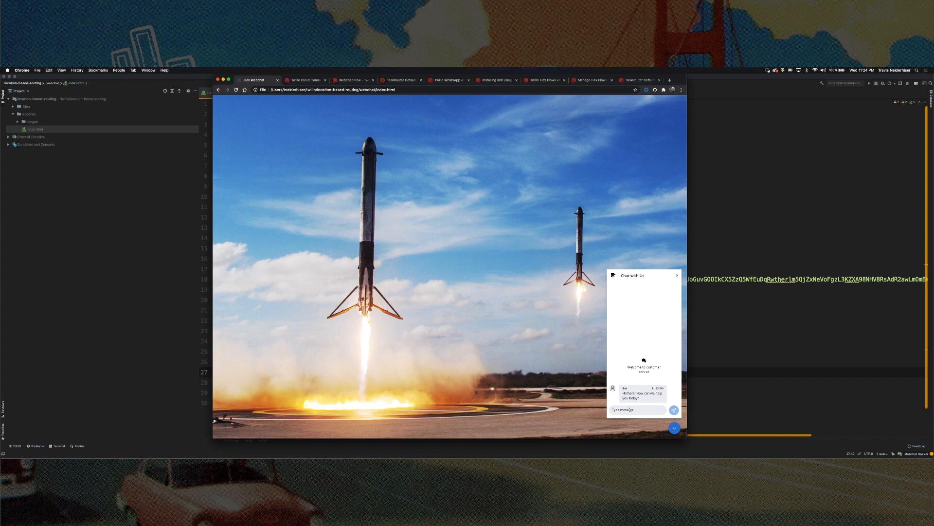
text(Hey)
key(Return)
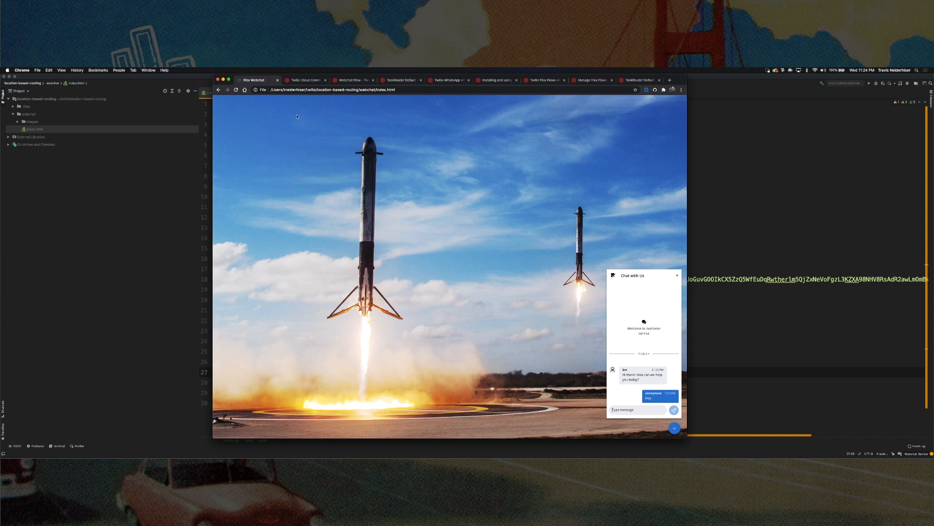
Launch Flex from the Twilio console's Flex Overview and set the agent status to Available
click(313, 80)
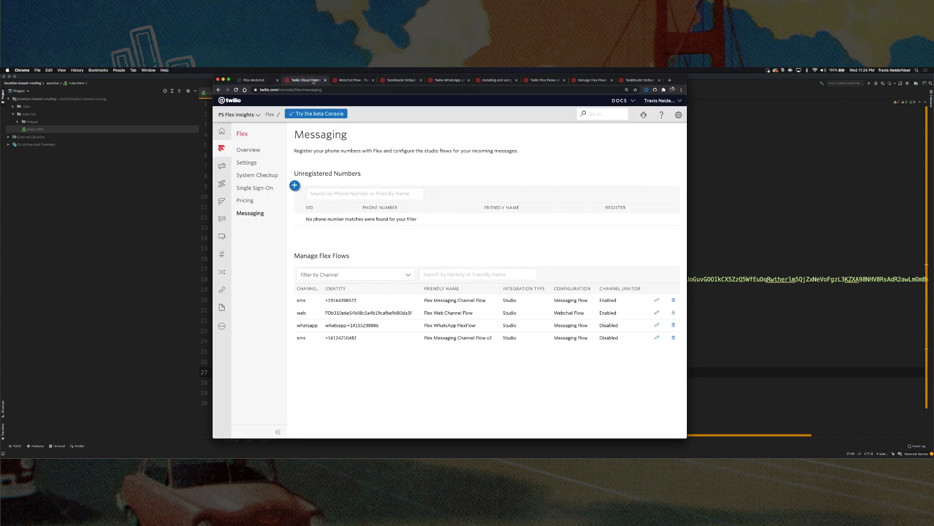
click(248, 150)
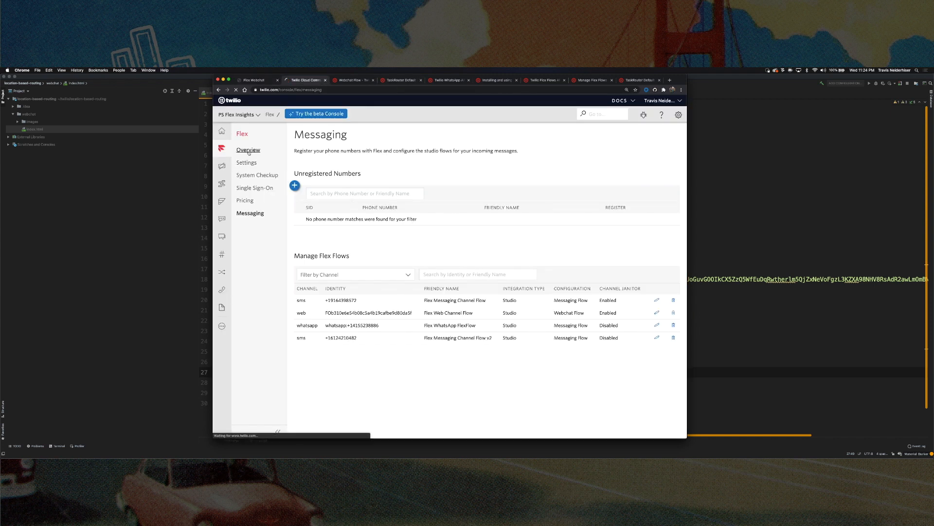
click(324, 195)
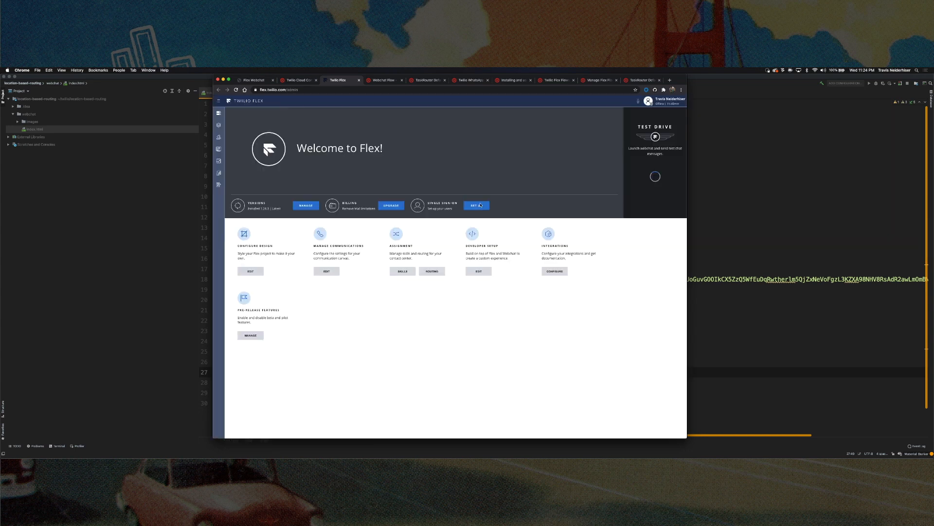
click(651, 110)
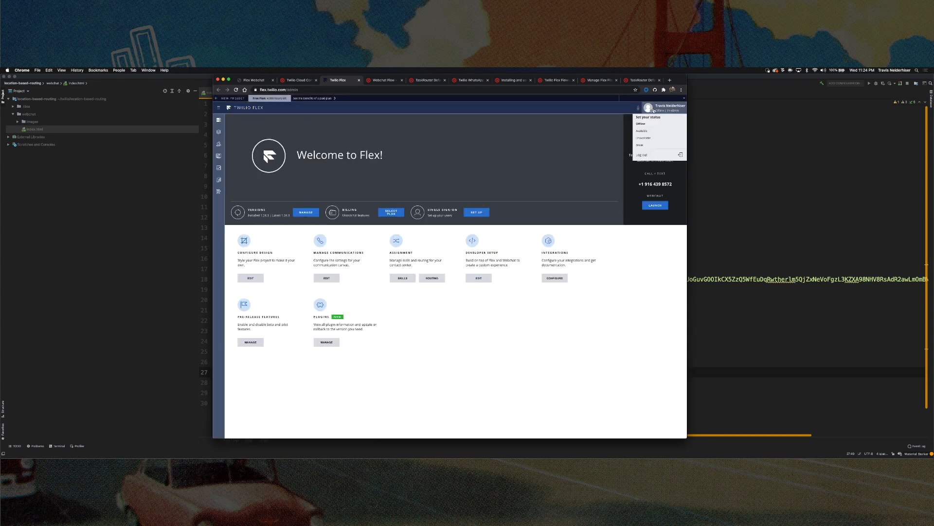
click(655, 124)
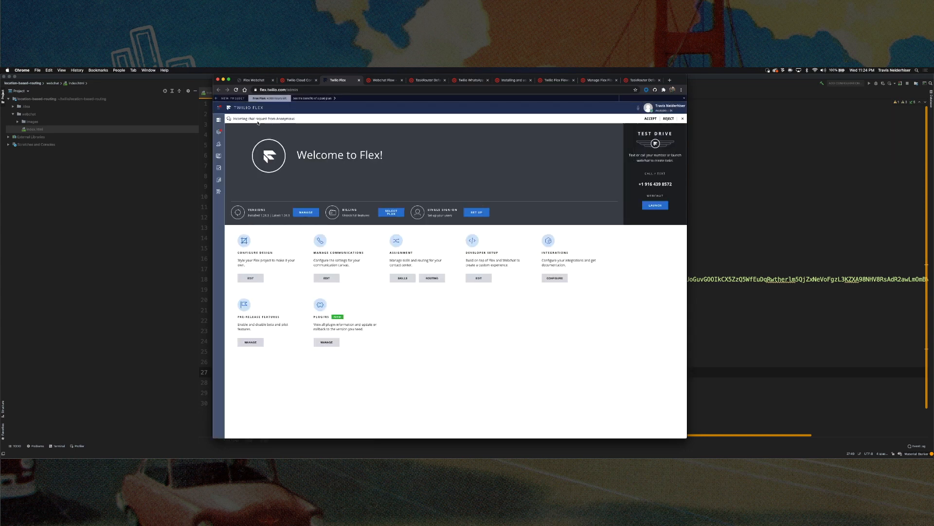
Open the incoming Anonymous chat request on the agent desktop, accept it, and dismiss the notification bar
click(218, 131)
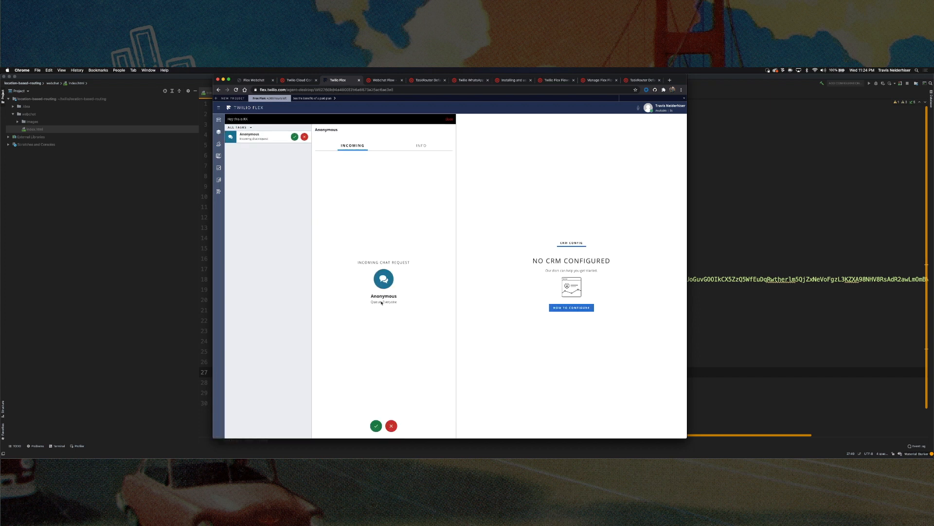
click(376, 426)
click(450, 119)
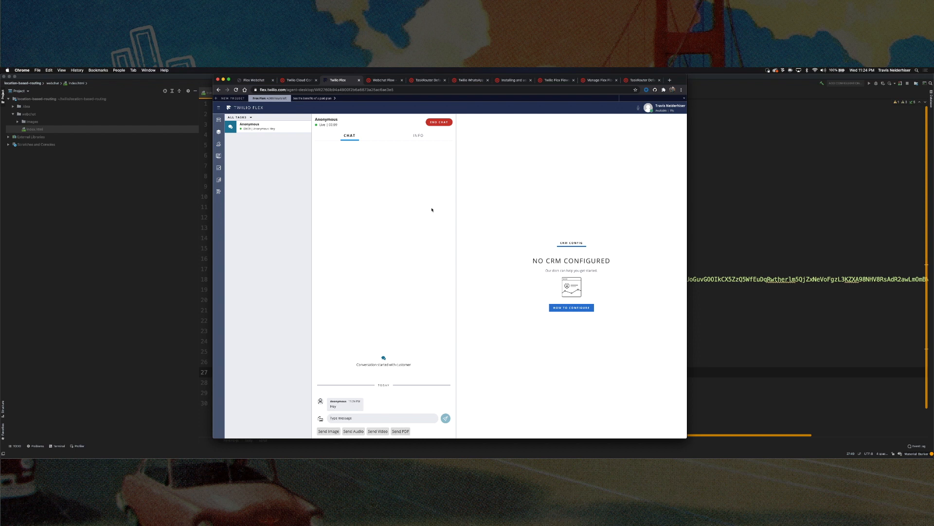
Reply "Hey" to the Anonymous chat in Flex and minimize the chat widget on the Flex Webchat page
click(390, 414)
text(Hey)
key(Return)
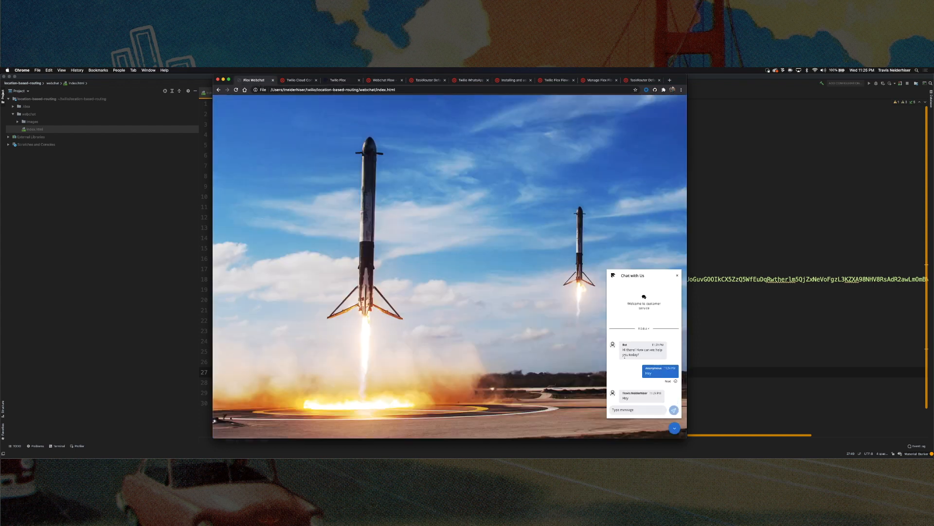
click(678, 277)
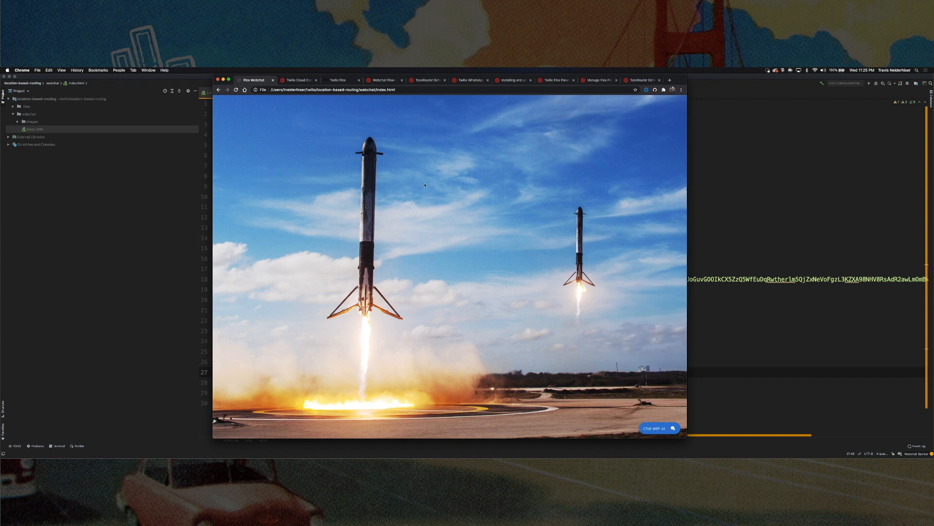
End the Anonymous chat in Flex, complete its task, and return to the Flex Webchat page
click(330, 83)
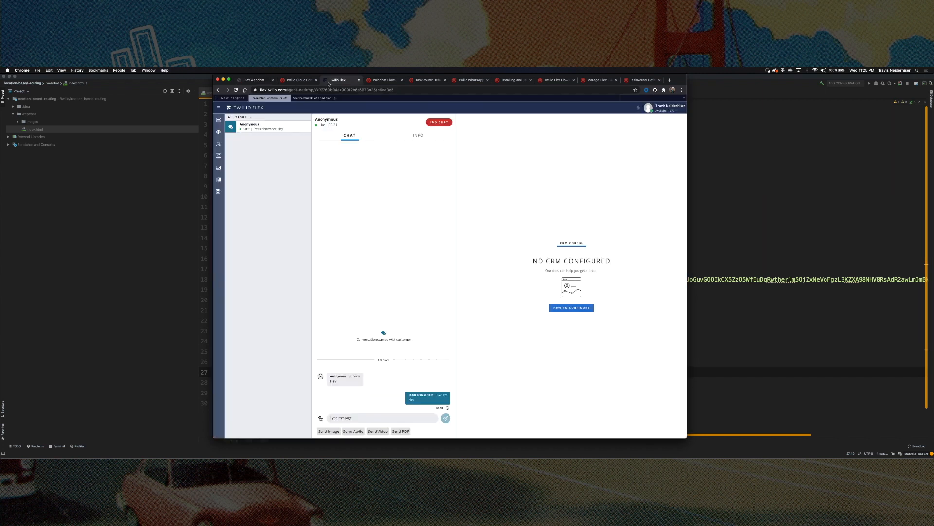
click(439, 123)
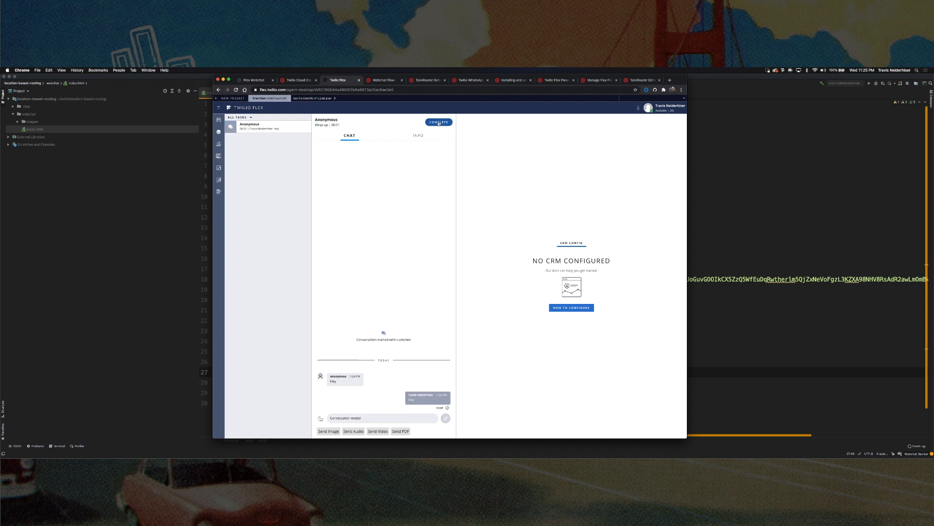
click(439, 124)
click(256, 80)
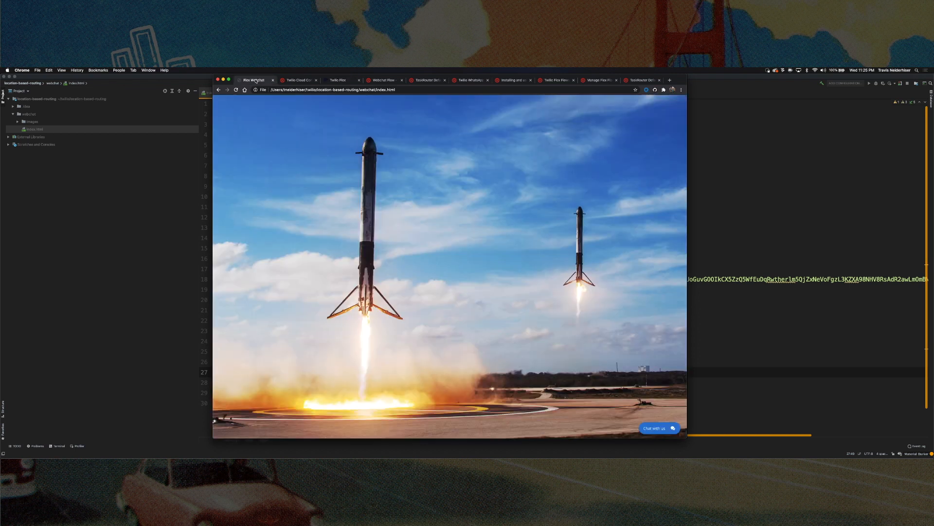
Switch to IntelliJ IDEA and copy index.html within the webchat folder under the new name location-0001.html
click(763, 267)
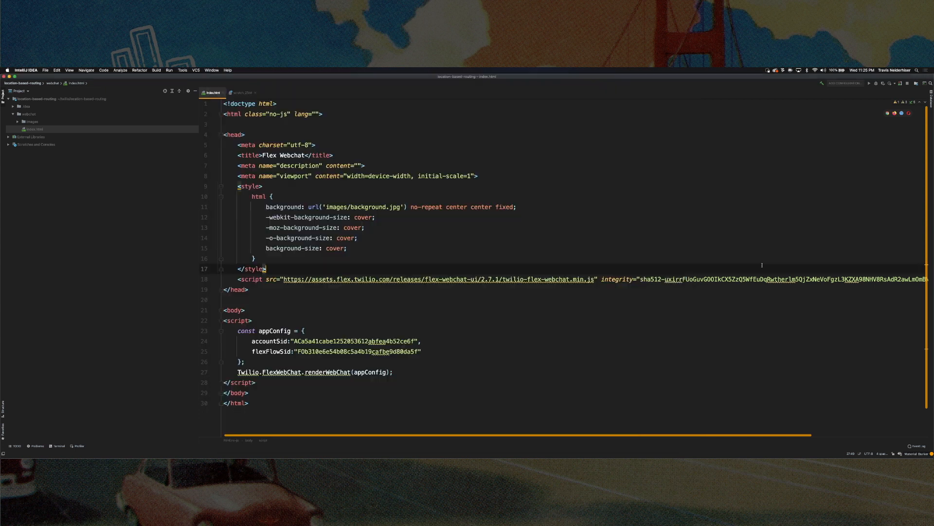
click(403, 351)
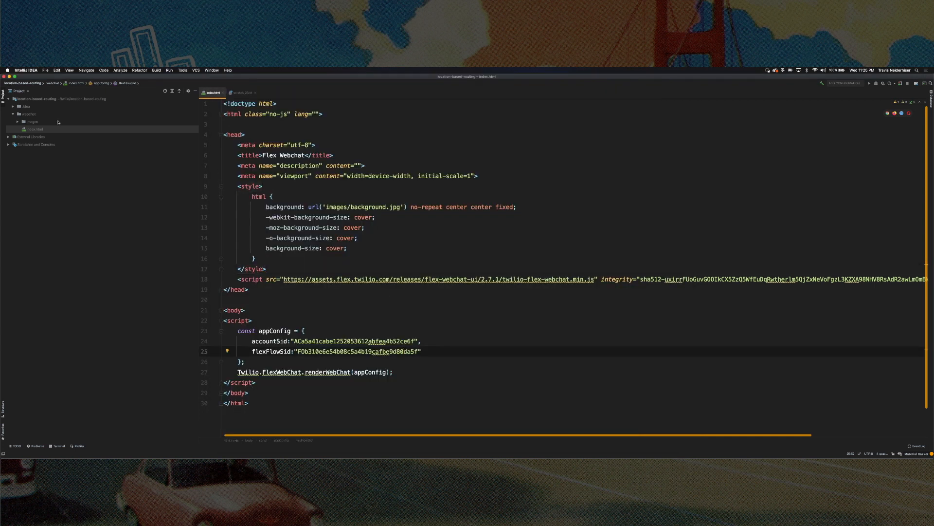
right_click(36, 130)
mouse_move(45, 135)
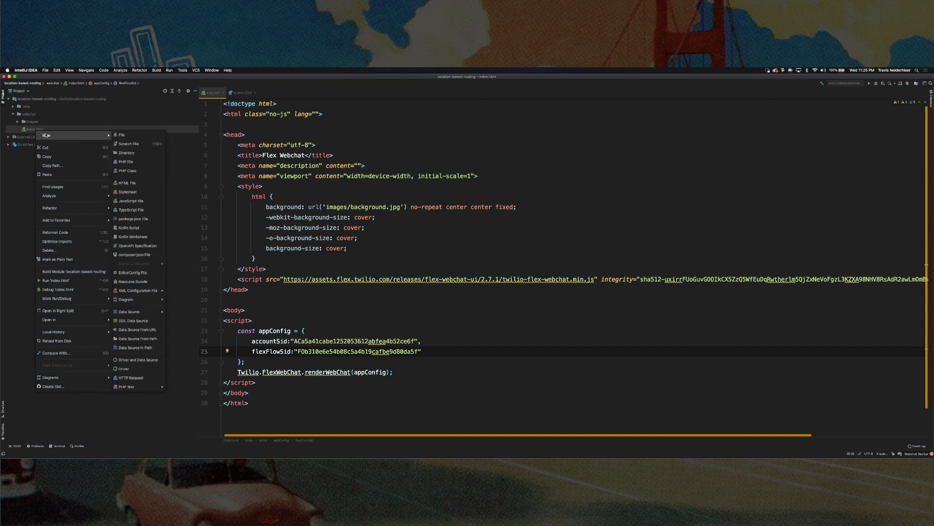
click(28, 129)
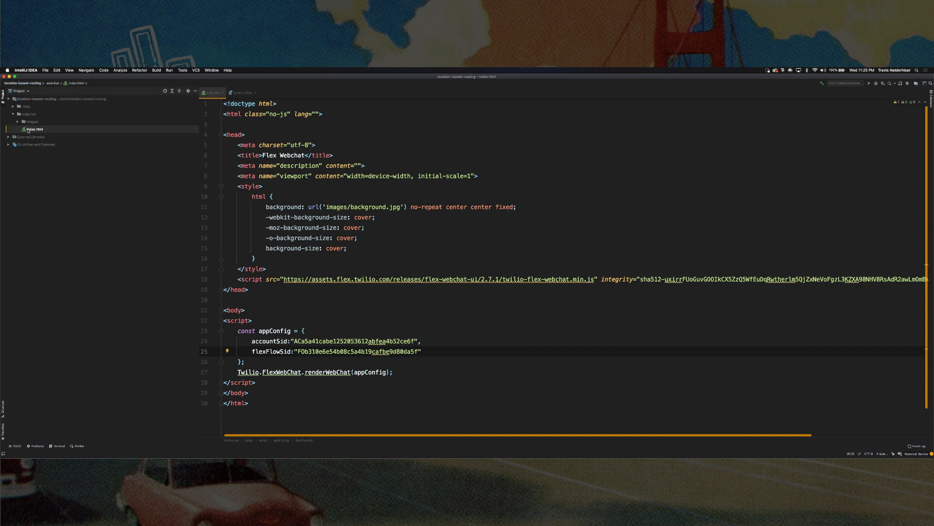
key(F5)
key(Right)
key(BackSpace)
key(BackSpace)
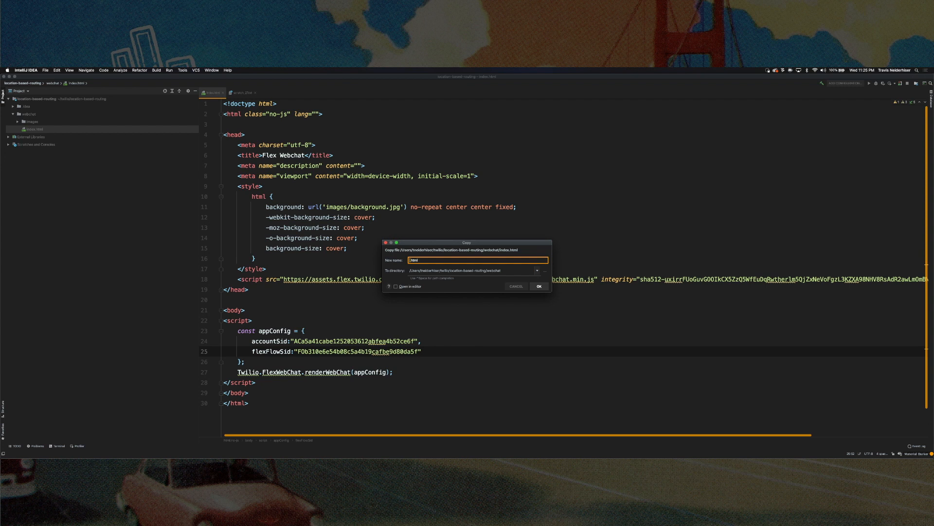
text(location)
text(-0001)
click(537, 285)
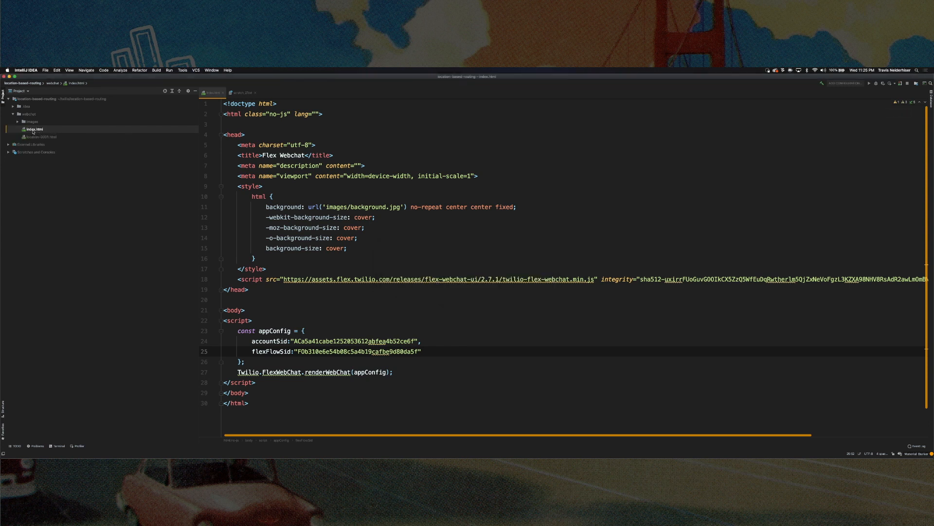
Rename the original index.html file to location-0002.html
key(shift+F6)
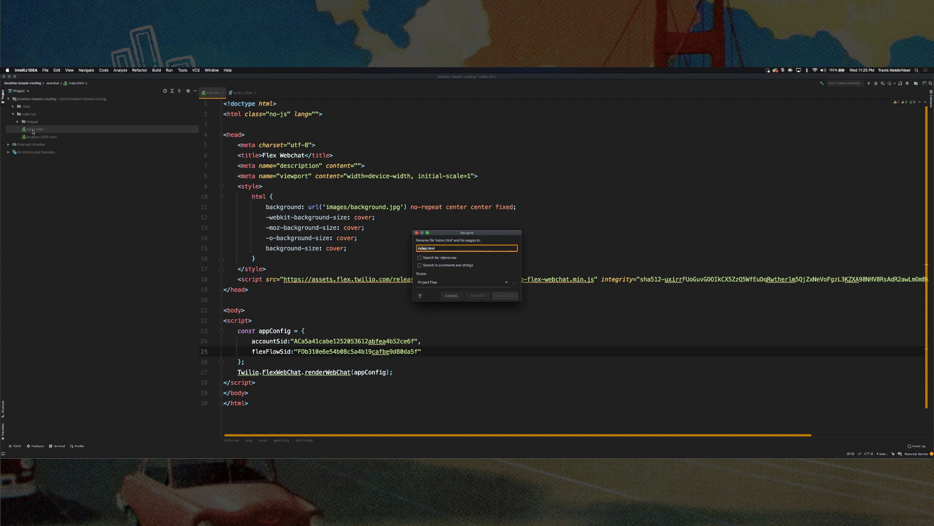
text(location-0002)
key(Return)
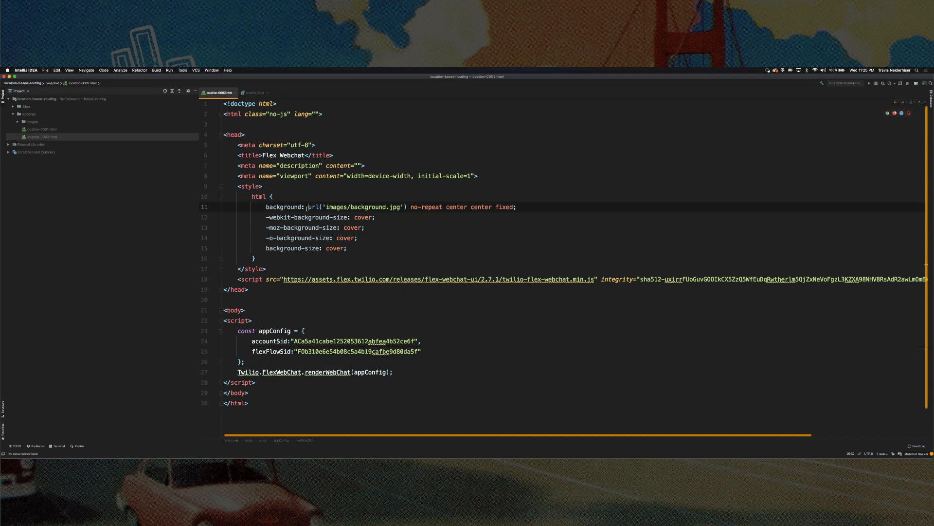
Change the page title in location-0002.html to "Location 0002"
drag(305, 155, 263, 155)
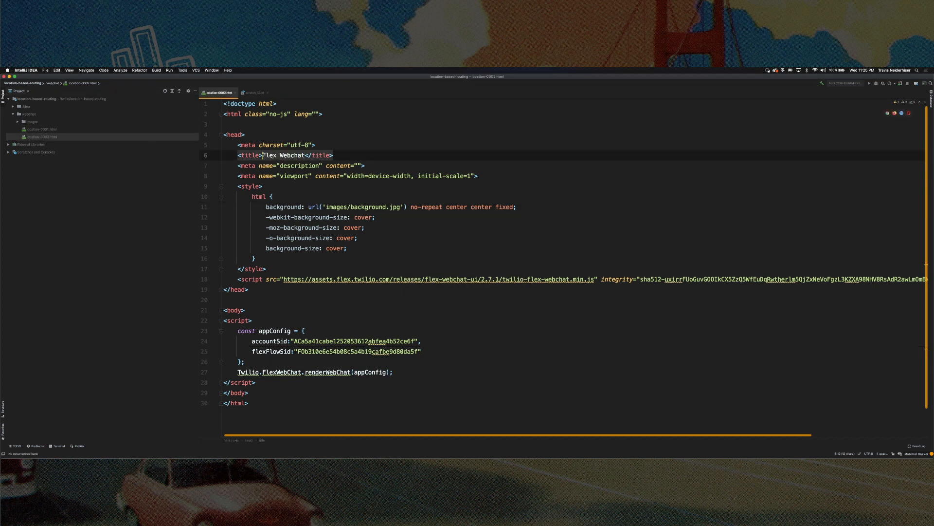
text(Fl)
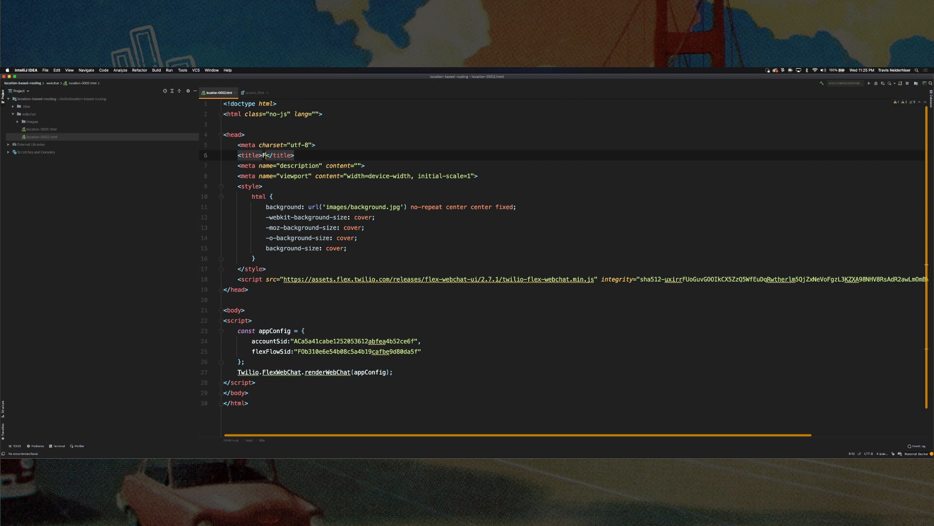
key(BackSpace)
key(BackSpace)
text(Location 0002)
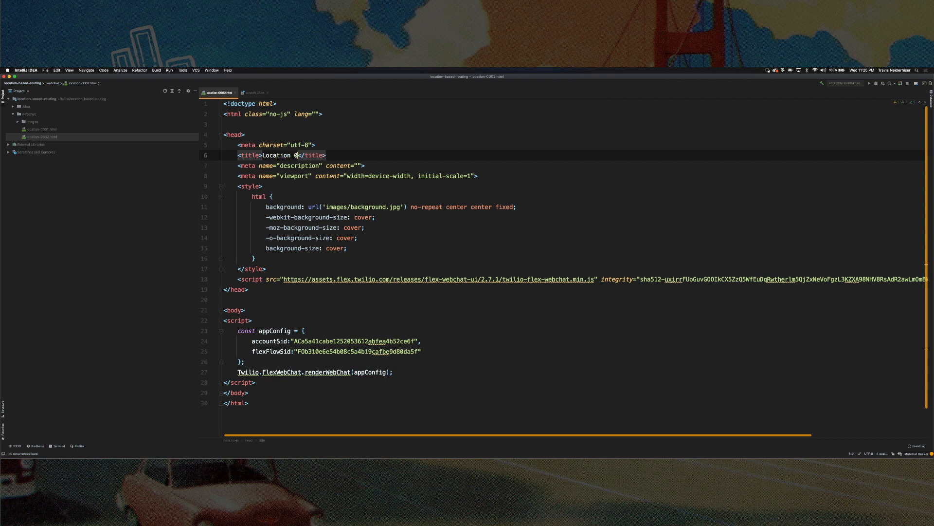
Open location-0001.html and change its page title to "Location 0001"
double_click(34, 129)
click(259, 129)
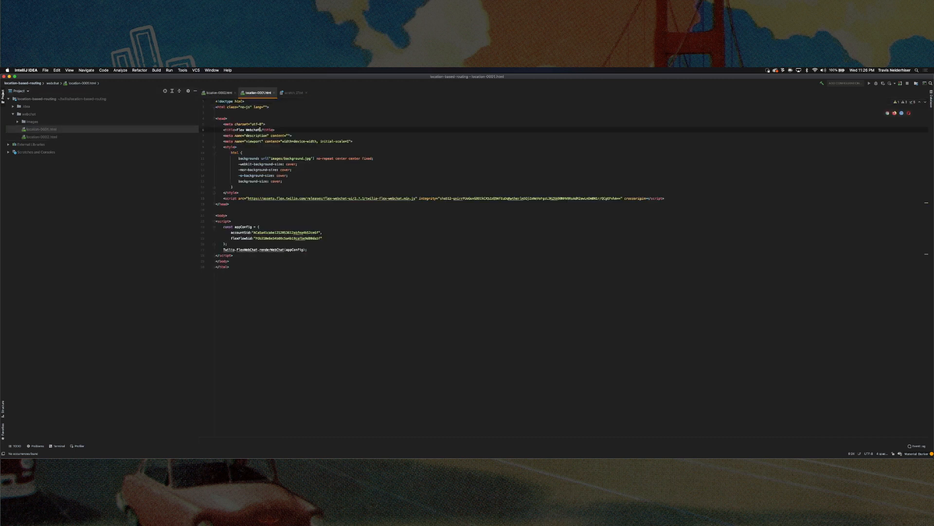
scroll(297, 132, up, 3)
scroll(298, 132, up, 3)
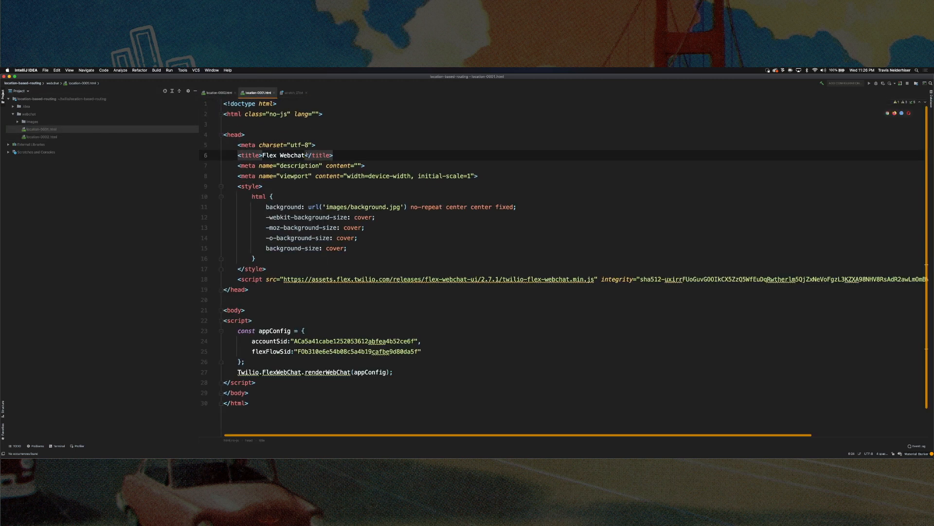
drag(306, 155, 263, 155)
text(Location 000)
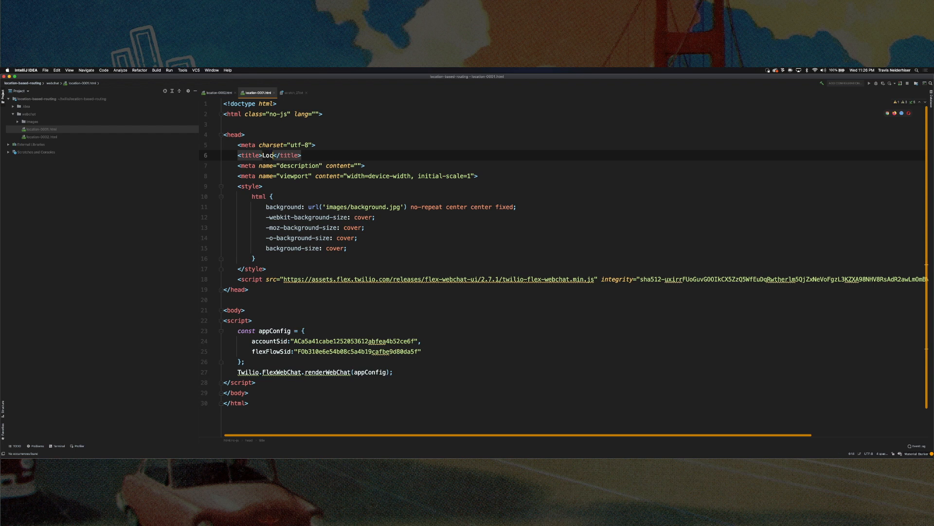
text(1)
click(348, 248)
scroll(341, 333, down, 1)
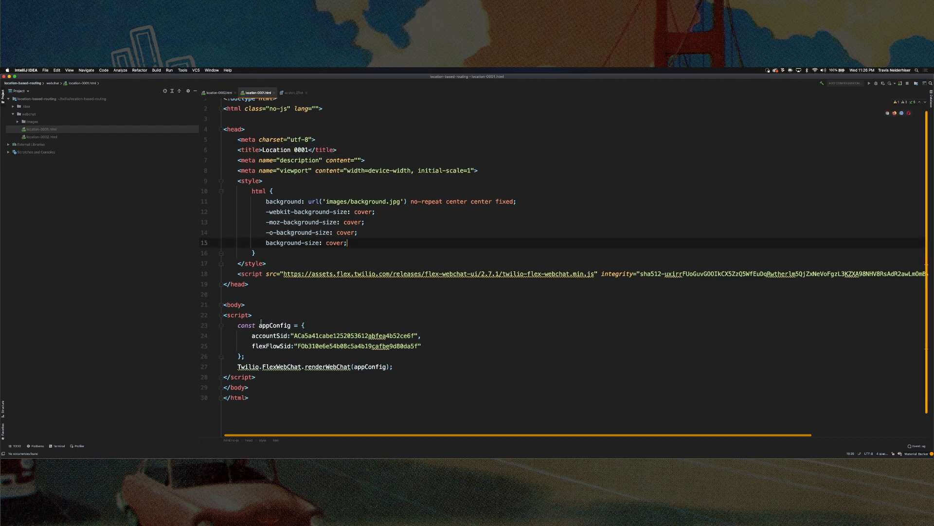
scroll(315, 122, up, 1)
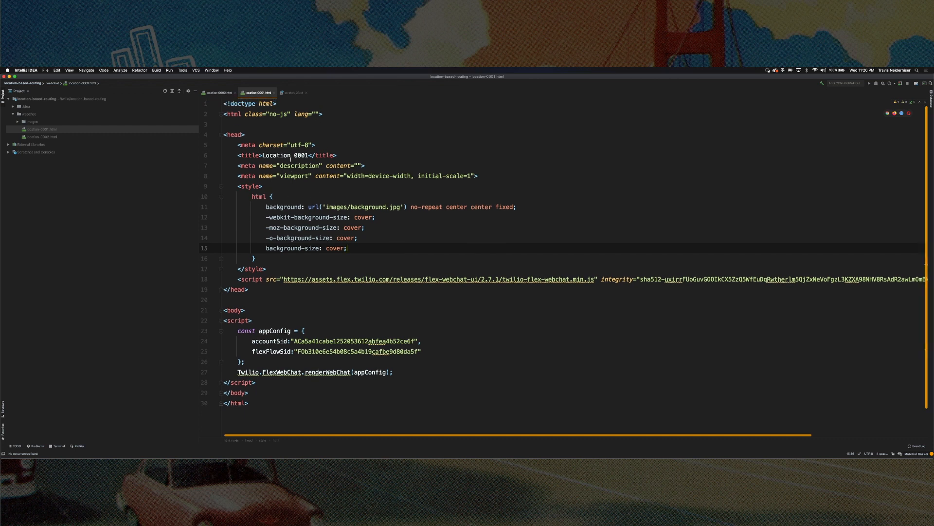
scroll(342, 300, down, 2)
click(342, 339)
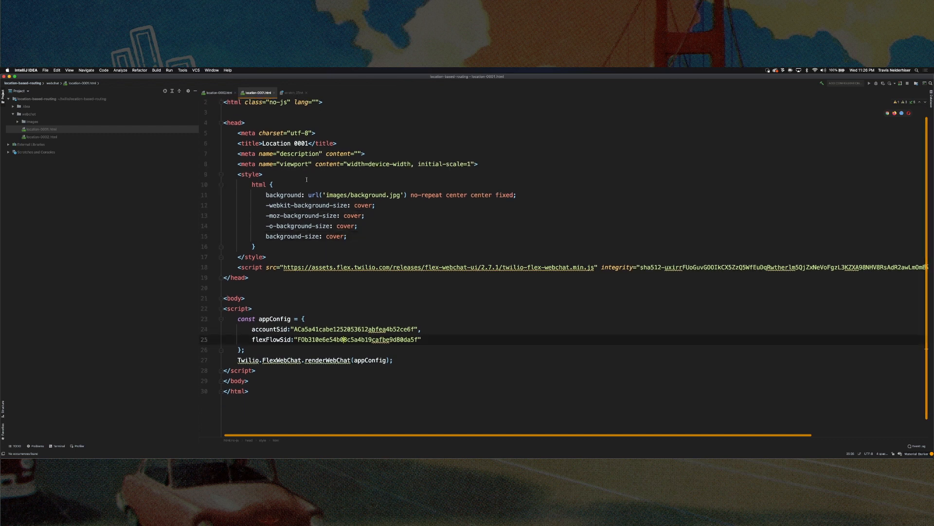
Switch to Chrome and load location-0001.html in place of index.html in the webchat page's address
key(super+Tab)
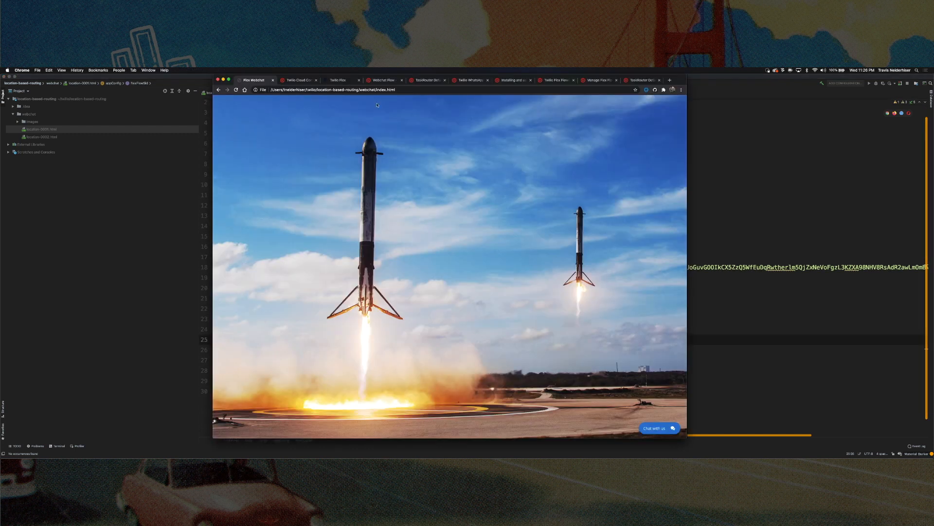
double_click(392, 90)
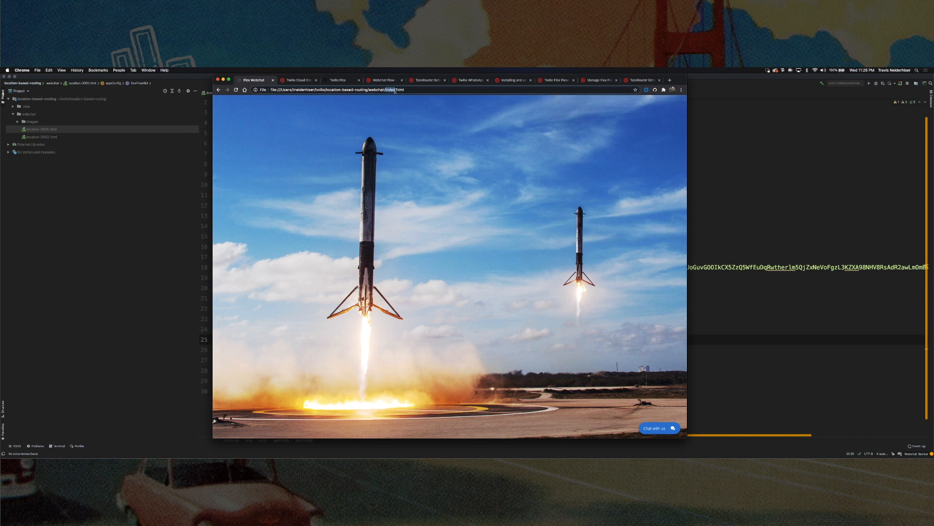
text(location-0)
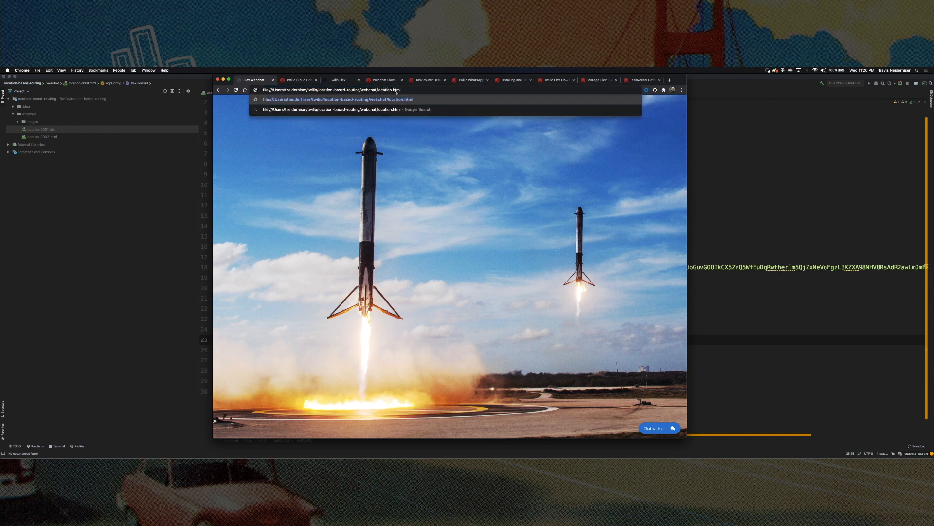
text(001)
key(Return)
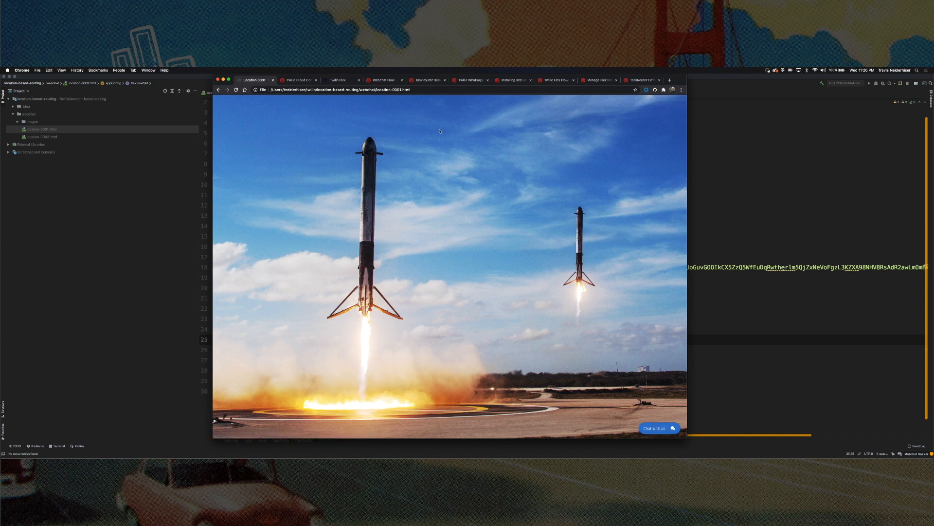
Copy the page address into a new incognito window, load location-0002.html there, and move that window aside
click(417, 89)
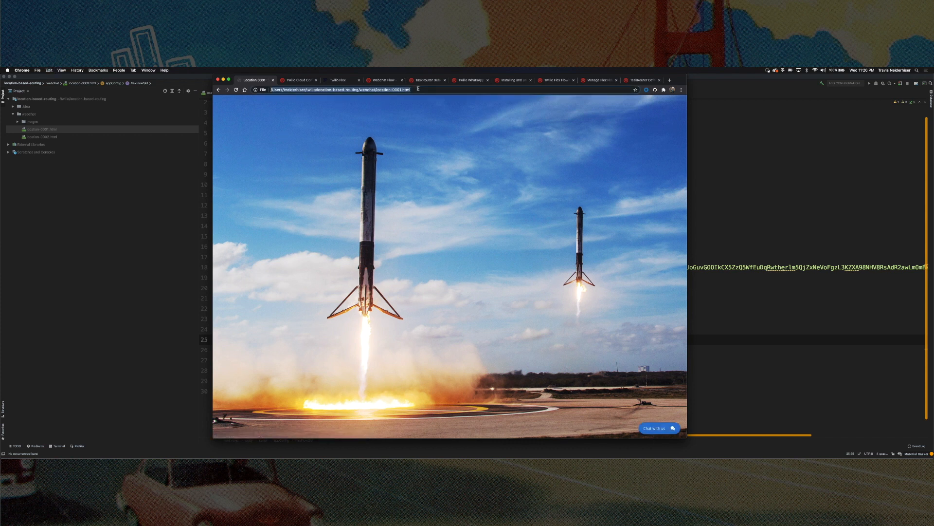
key(super+c)
key(super+shift+n)
key(super+v)
key(Return)
click(407, 96)
click(462, 97)
key(BackSpace)
text(2)
key(Return)
drag(475, 90, 699, 85)
Place the Location 0001 and Location 0002 windows side by side and open the chat widget on both pages
click(409, 90)
click(653, 430)
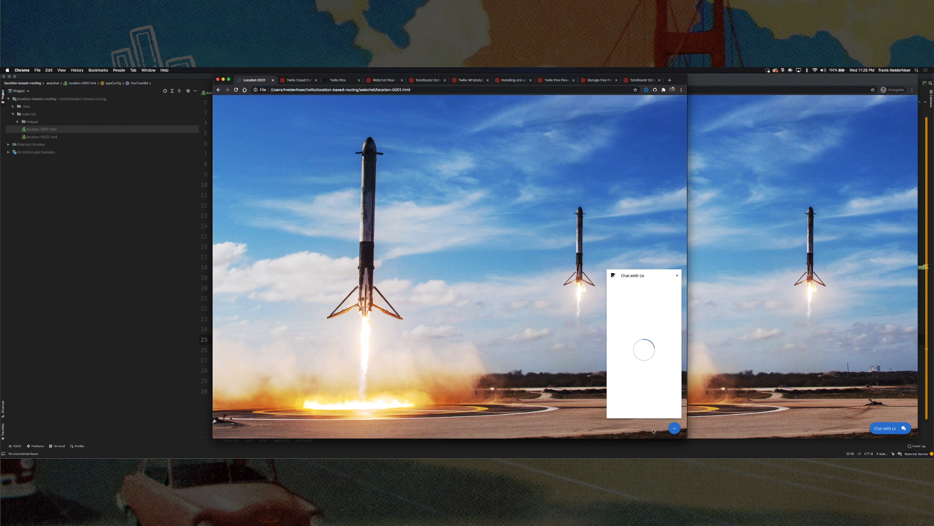
drag(678, 80, 573, 79)
click(651, 83)
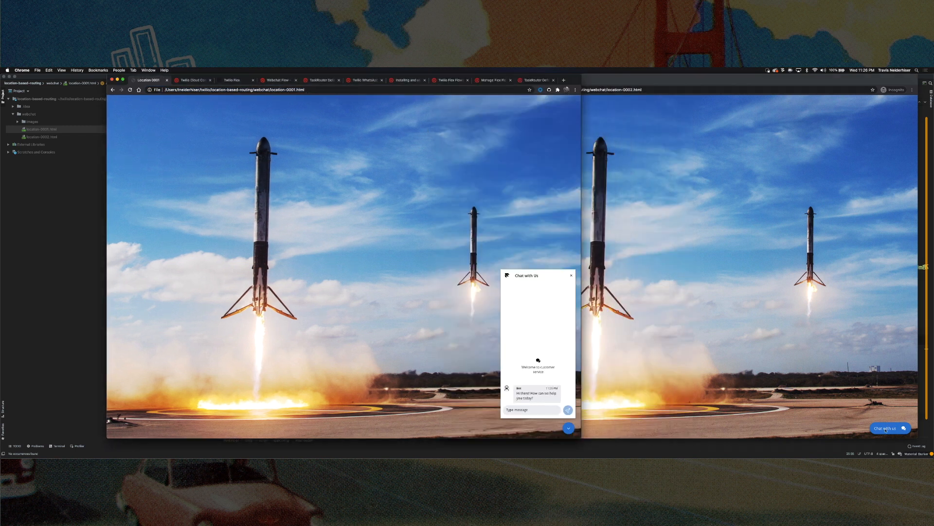
click(886, 430)
click(886, 430)
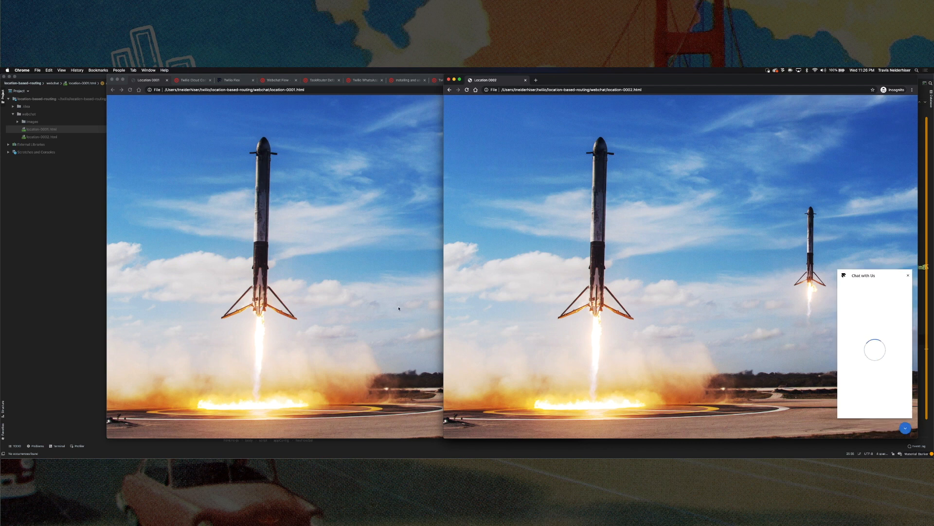
Send the message "is this one?" from the chat widget on the Location 0001 page
click(411, 321)
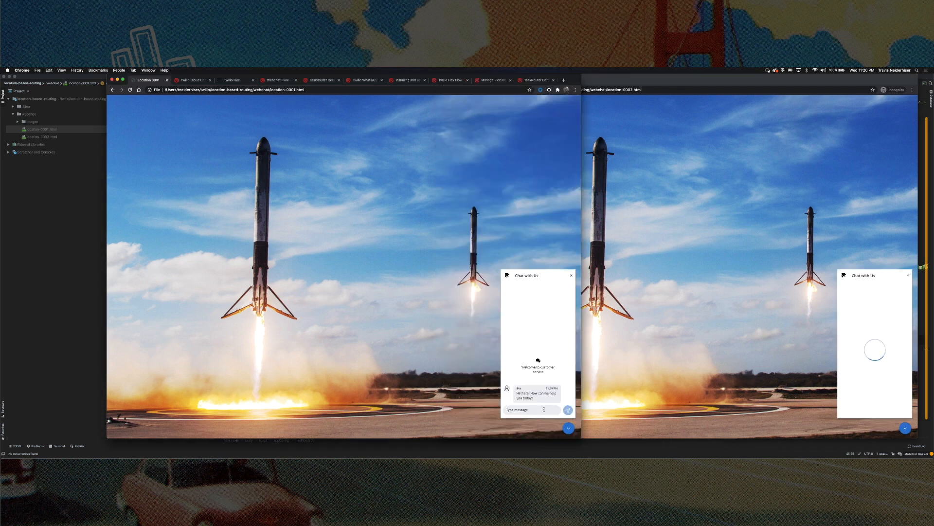
click(544, 409)
text(is nthis one?)
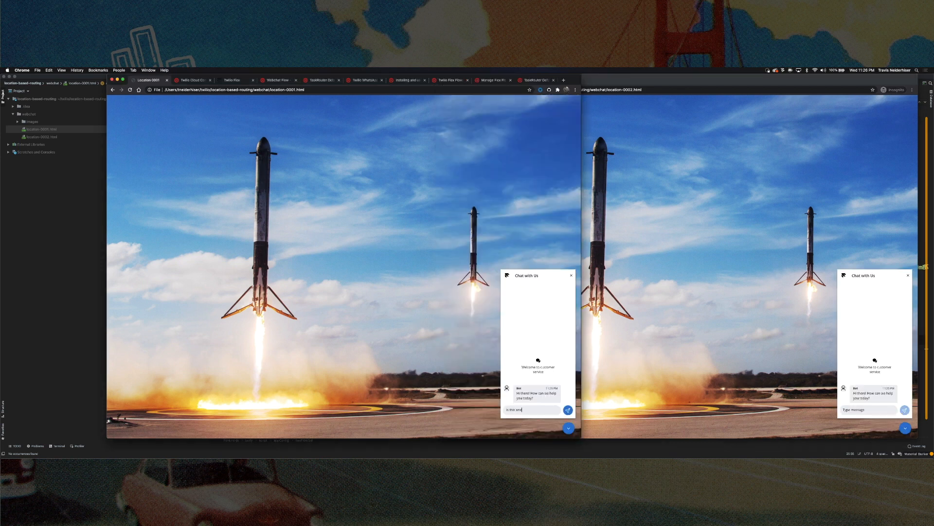
key(Return)
Send the message "And another!" from the chat widget on the Location 0002 page
click(854, 410)
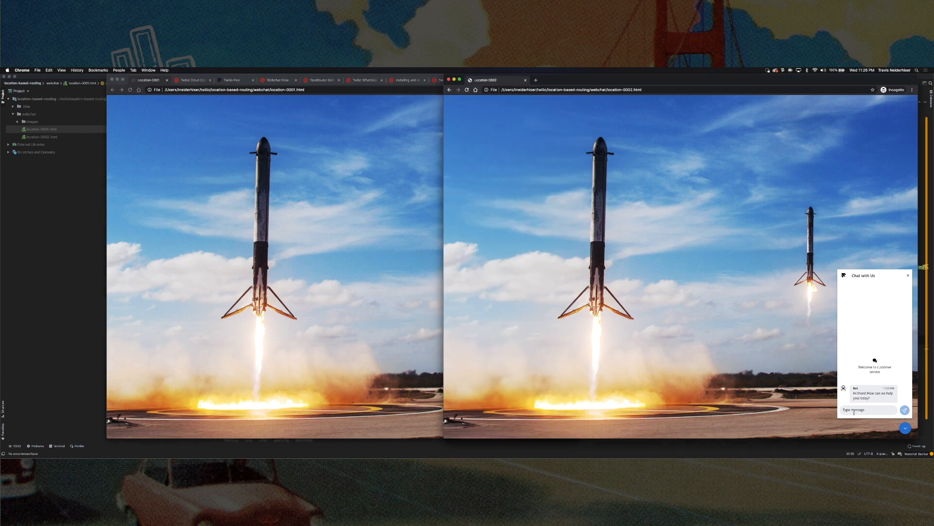
text(And another!)
key(Return)
Return to the Flex agent desktop and accept an incoming Anonymous chat request
click(232, 80)
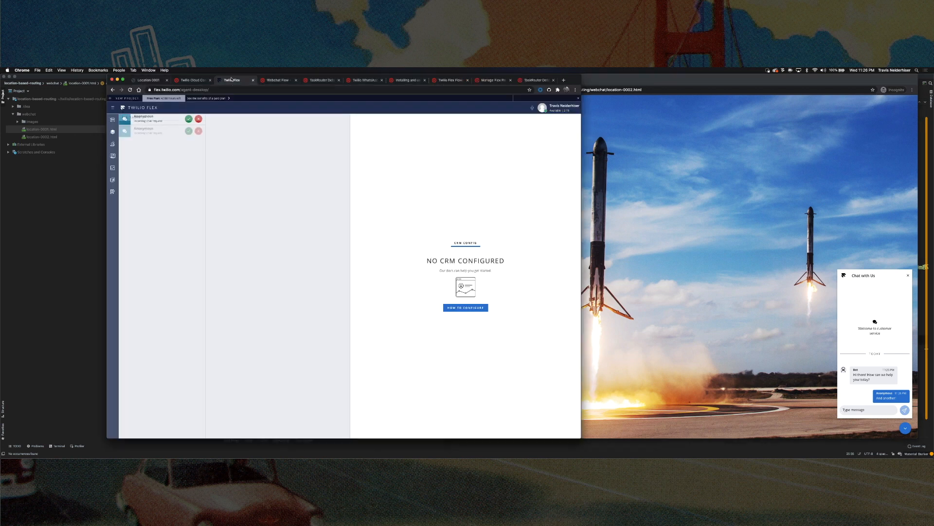
click(179, 128)
click(189, 127)
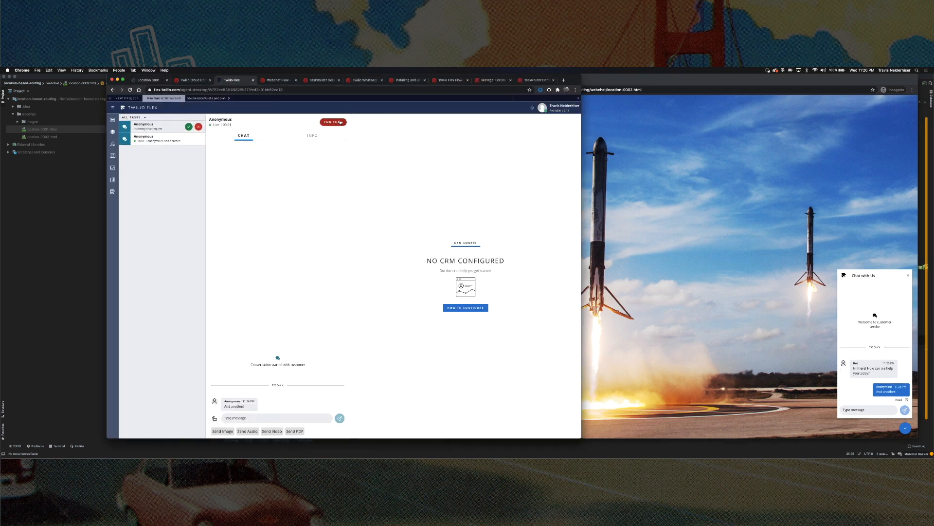
End the open Anonymous chat in Flex and accept the other incoming Anonymous chat request
click(342, 123)
click(186, 129)
click(187, 128)
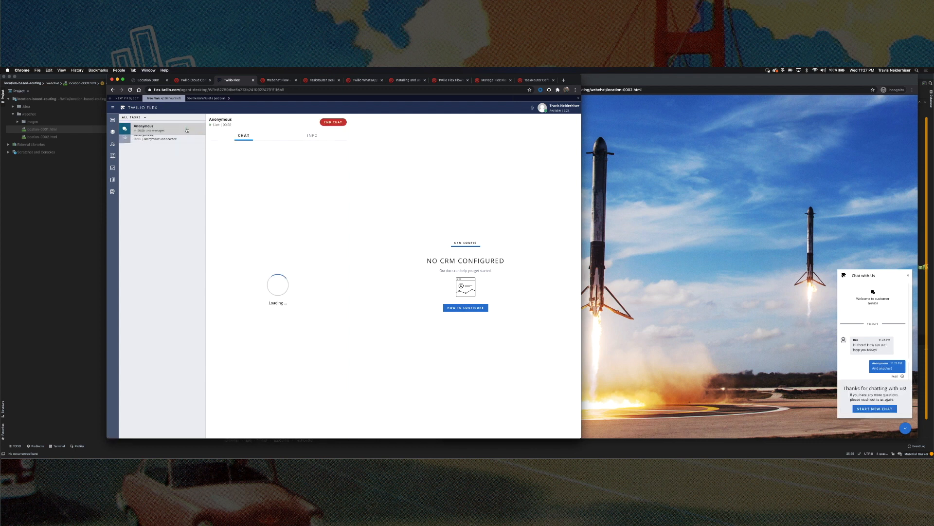
End the newly accepted Anonymous chat and complete the wrap-up of both Anonymous tasks
click(329, 123)
click(328, 122)
click(157, 129)
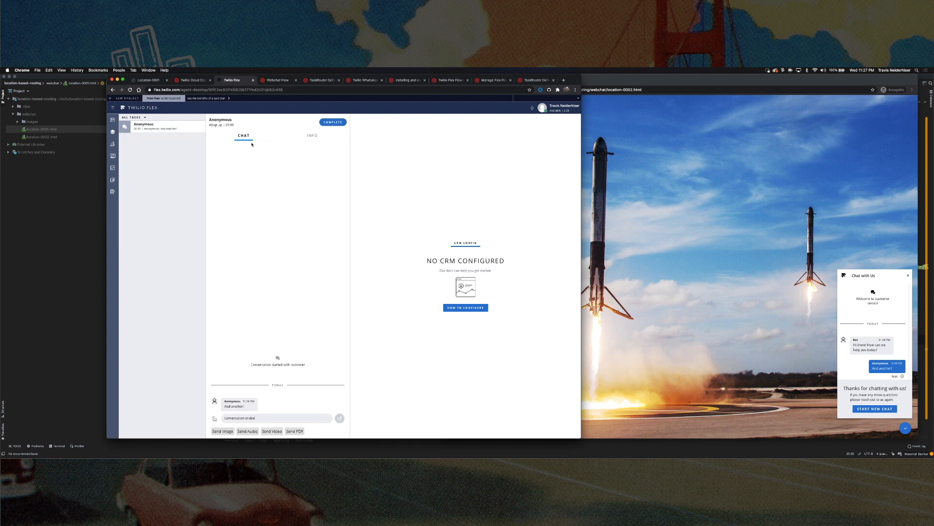
click(333, 123)
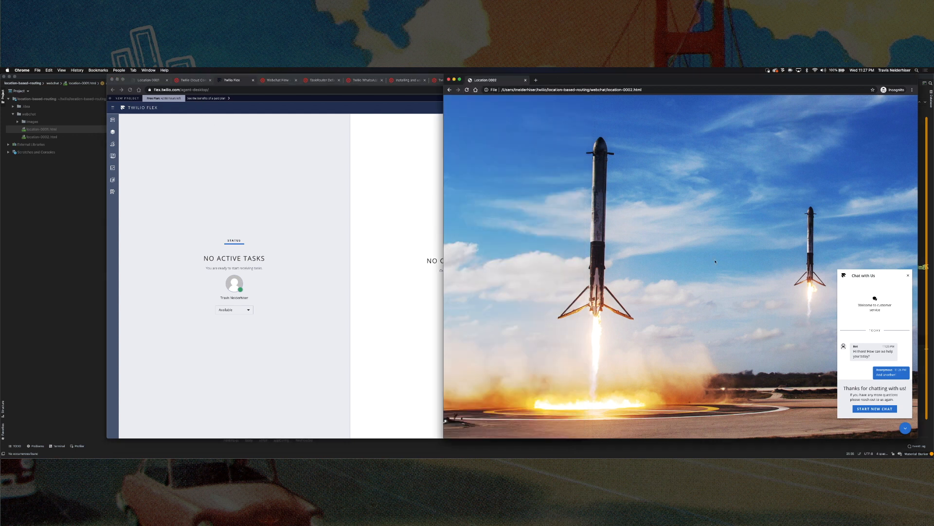
click(343, 124)
Start a new chat in the widget on the Location 0002 page
click(193, 80)
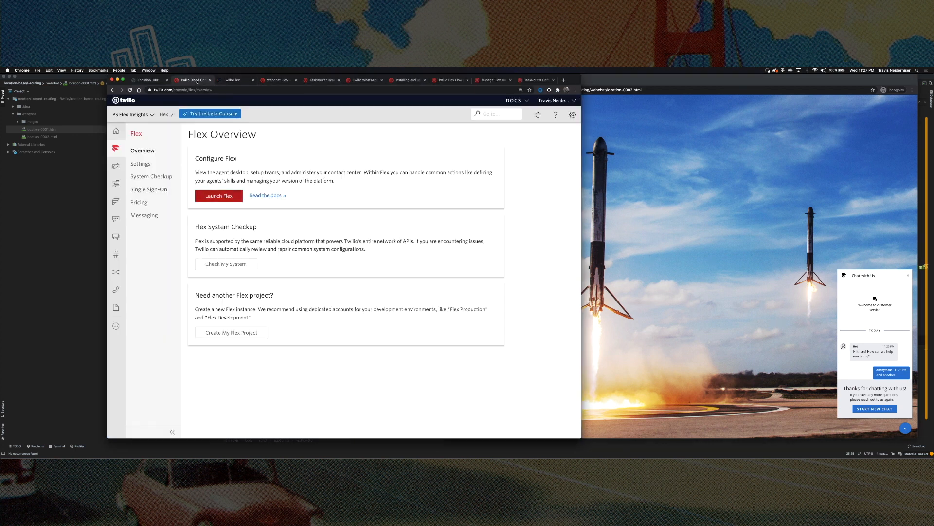
click(660, 337)
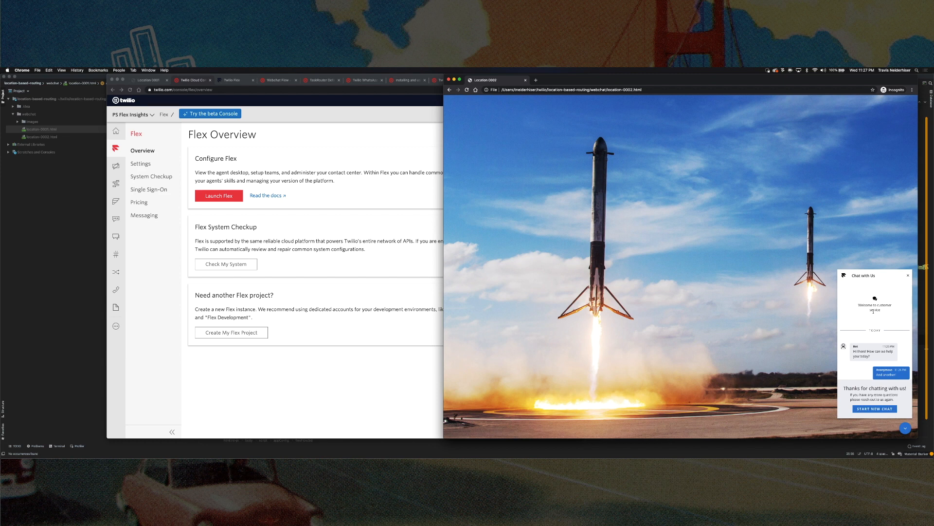
click(874, 409)
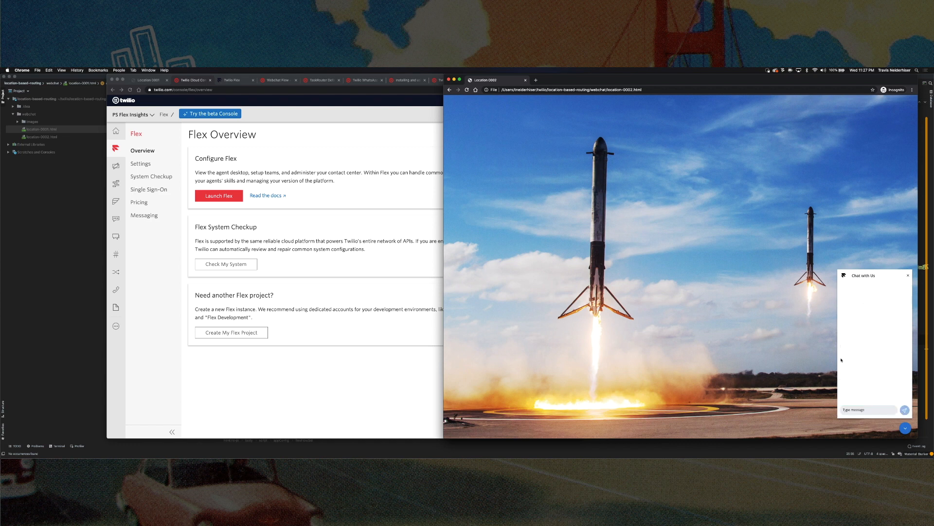
click(279, 169)
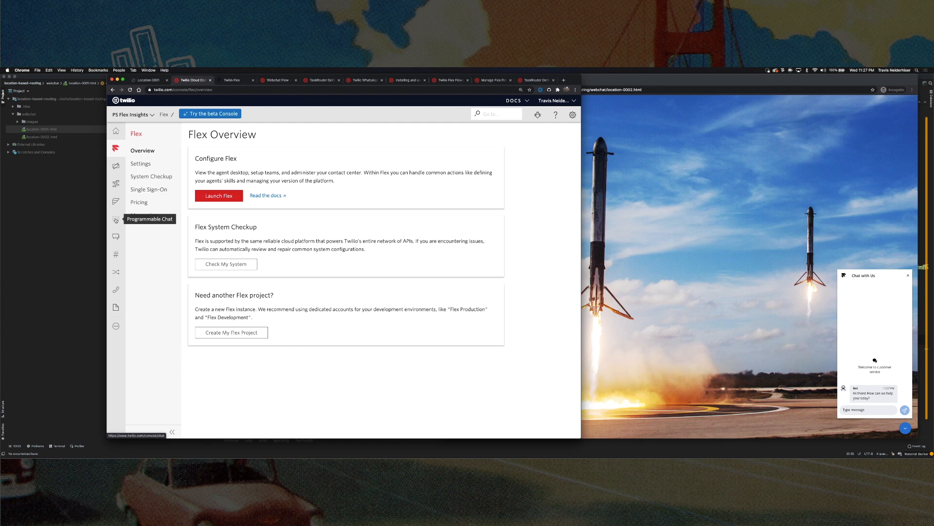
click(592, 166)
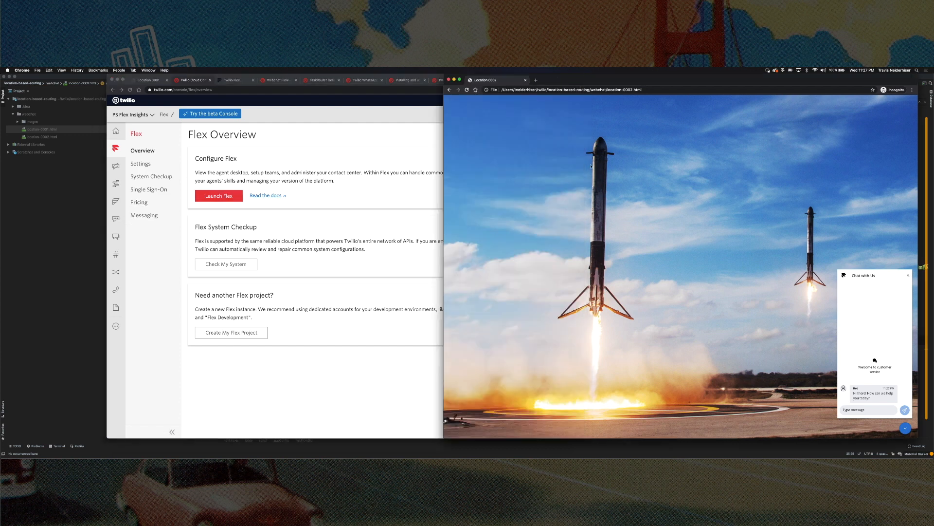
Bring up the Flex agent desktop alongside and send a greeting with the customer's first name from the Location 0002 chat widget
click(219, 82)
click(853, 409)
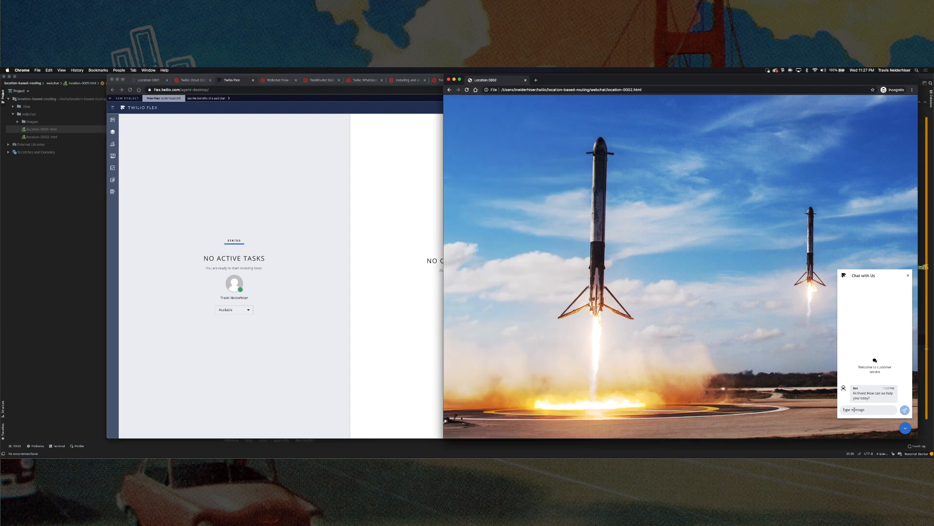
text(Heyh this is travis)
key(Return)
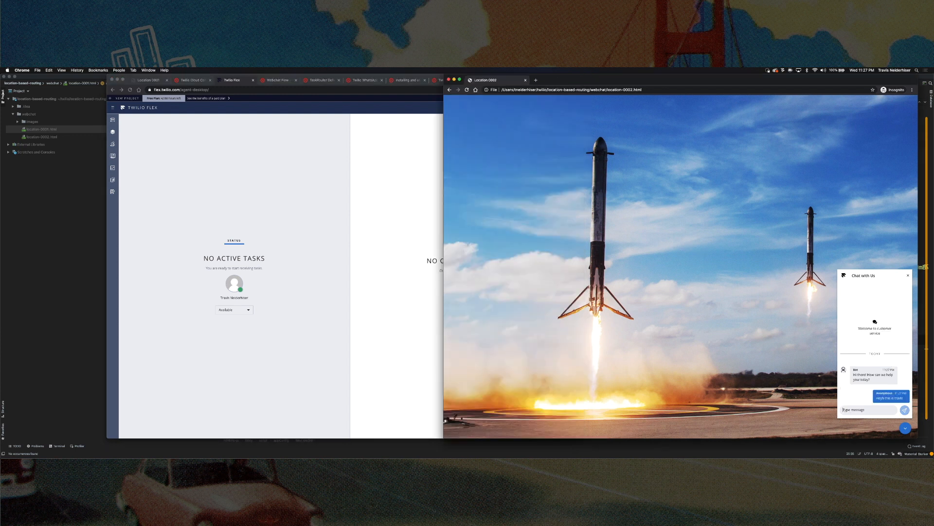
Accept the incoming Anonymous chat request in Flex and view the conversation against the Location 0002 chat
click(146, 161)
click(143, 132)
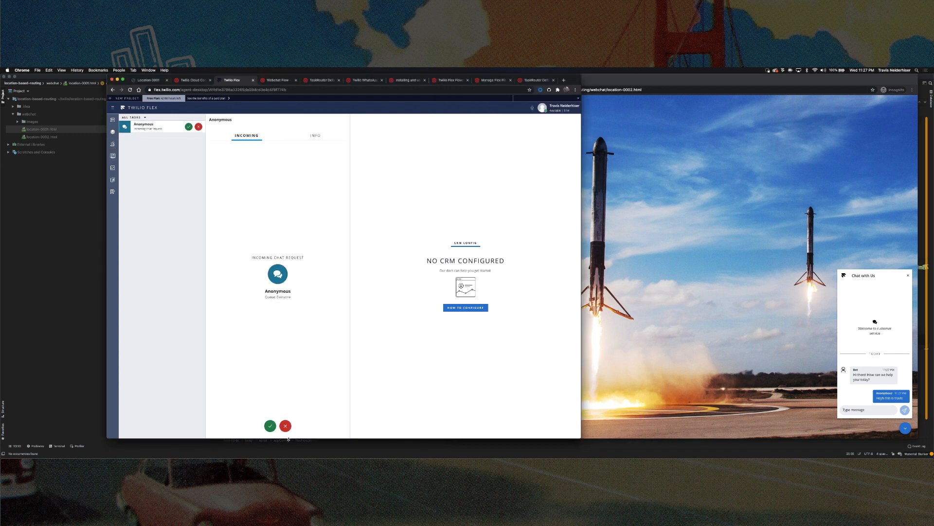
click(271, 426)
click(881, 310)
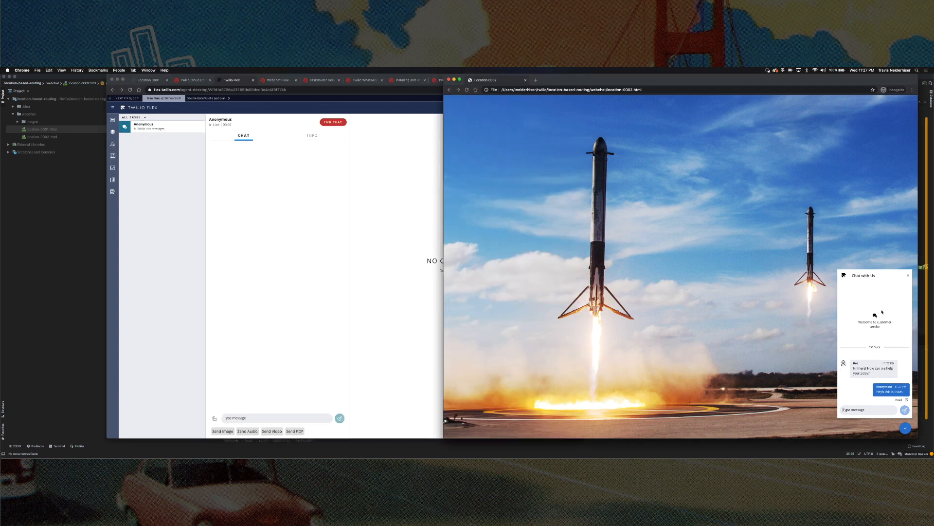
click(323, 277)
click(855, 314)
click(353, 270)
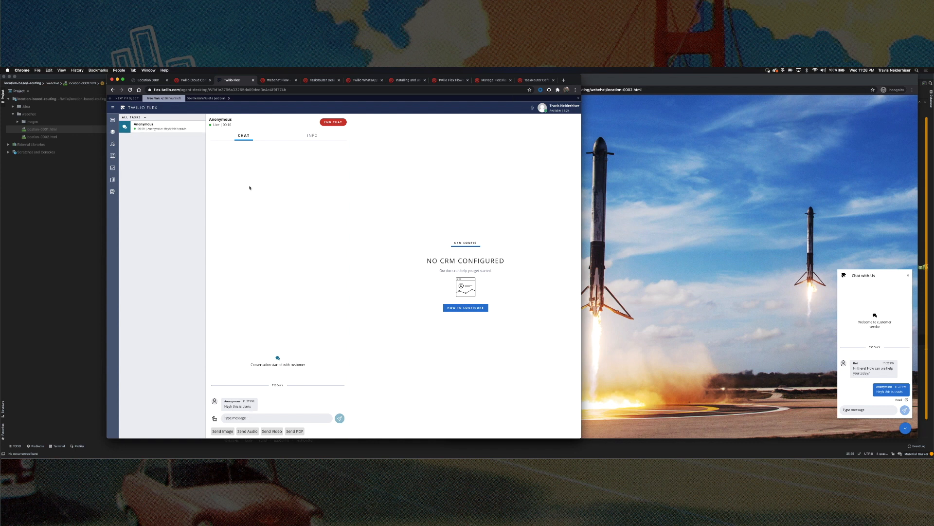
Open the Active Numbers list under Phone Numbers in the Twilio Console
click(194, 80)
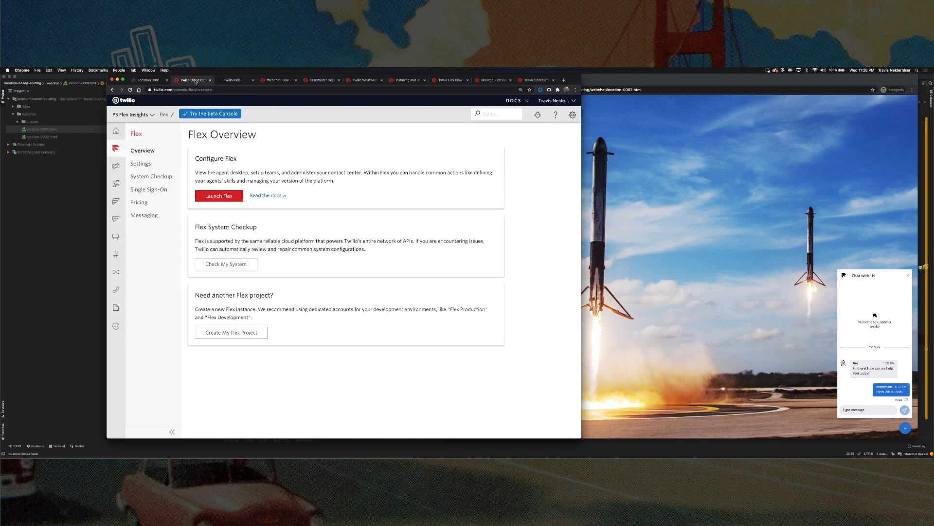
click(116, 131)
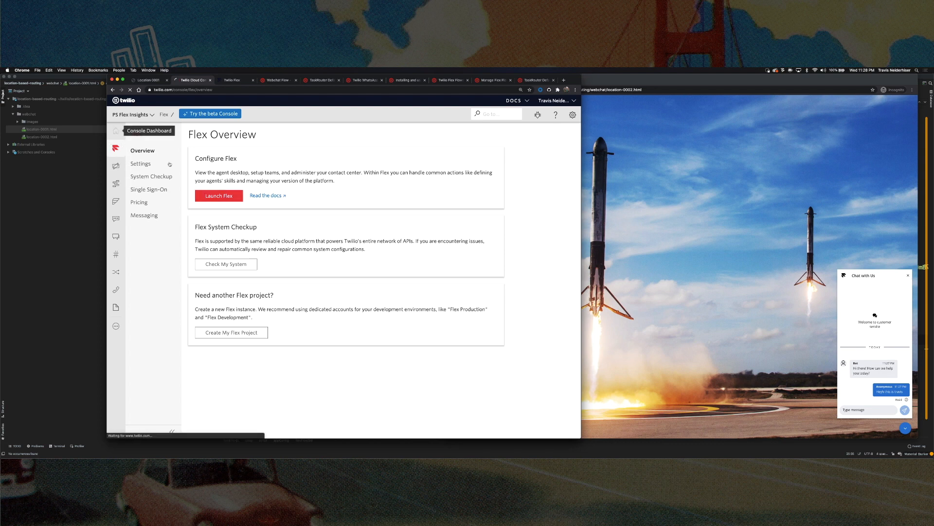
click(116, 257)
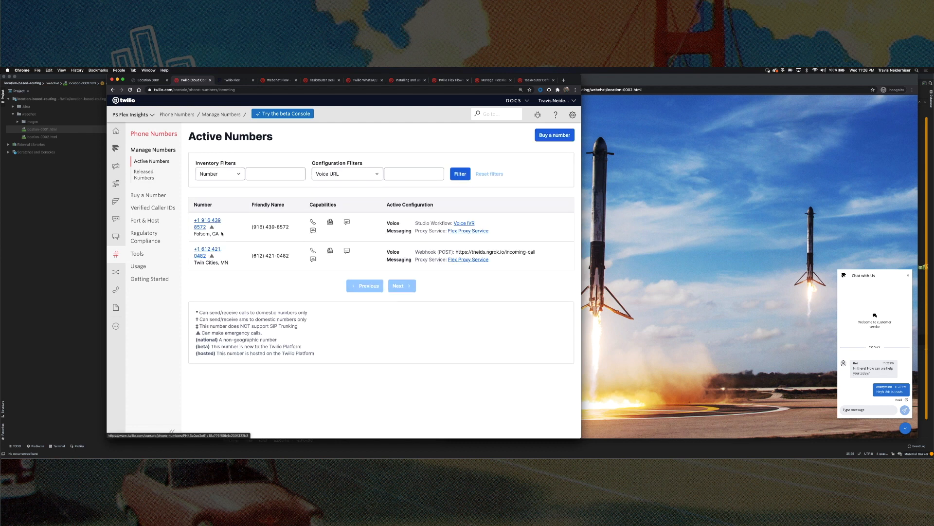
Open Studio in a separate browser tab and open the Messaging Flow in the editor
super+click(117, 186)
click(218, 81)
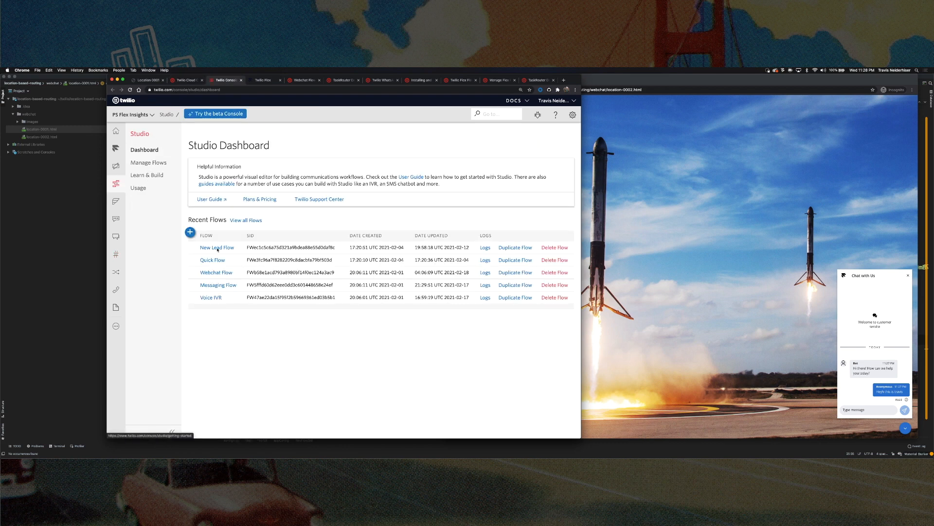
click(219, 287)
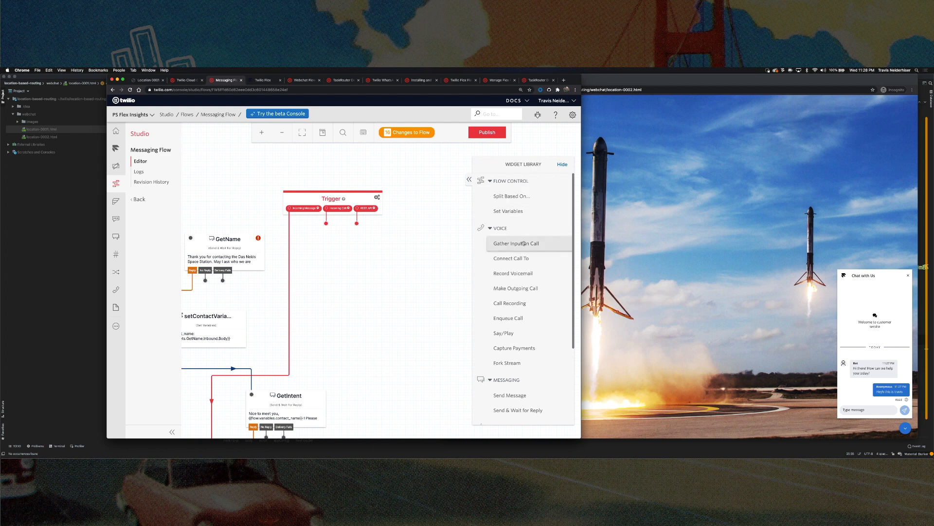
scroll(525, 246, down, 5)
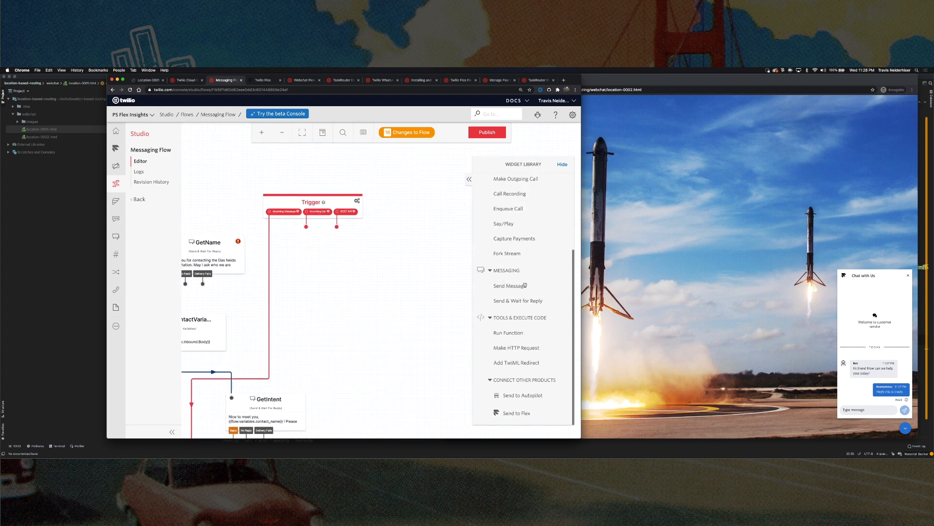
drag(524, 391, 370, 295)
click(303, 203)
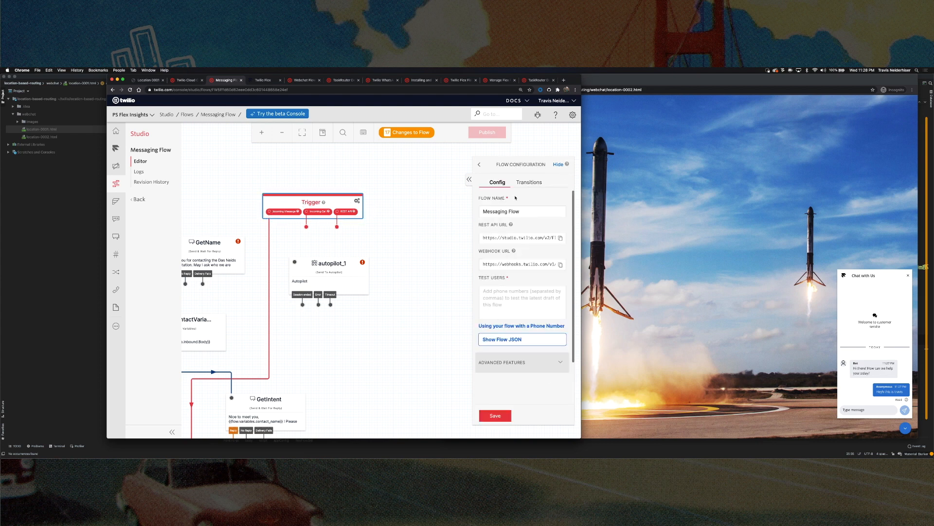
click(529, 182)
click(521, 214)
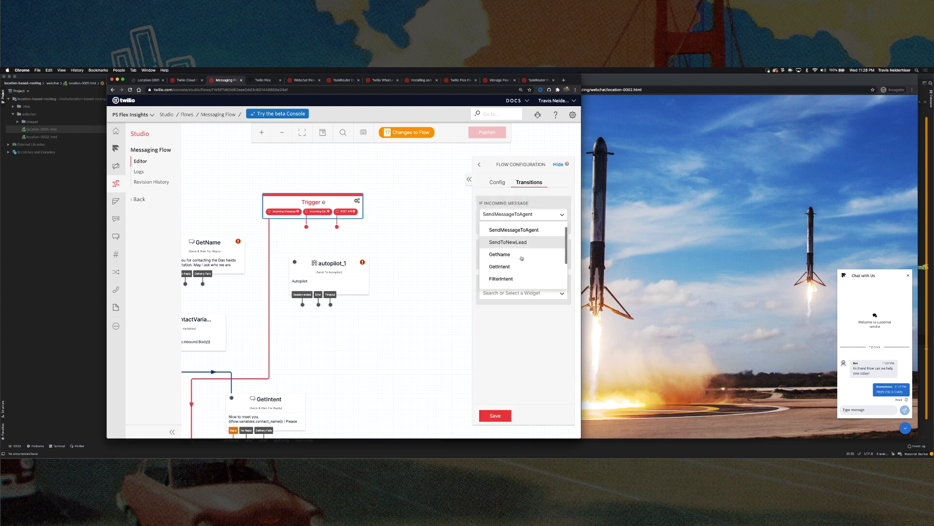
scroll(521, 258, down, 2)
click(364, 264)
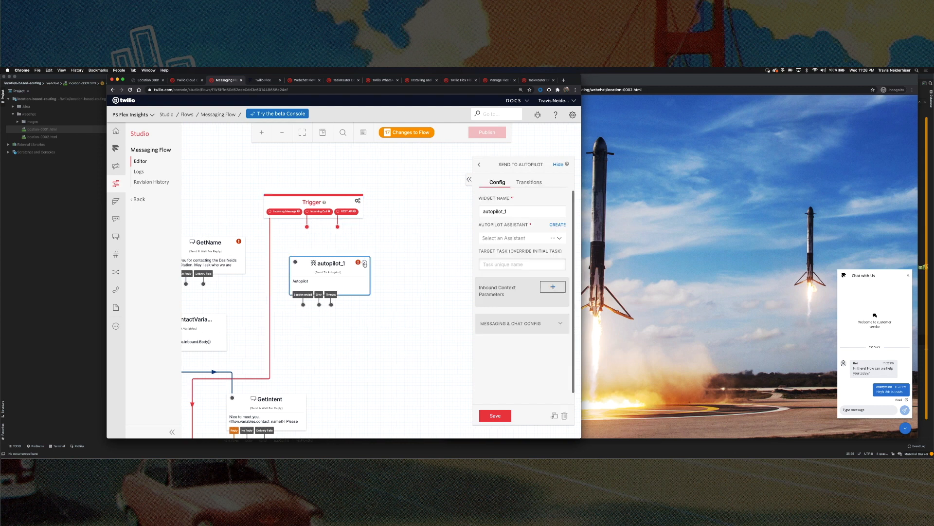
click(365, 265)
click(424, 162)
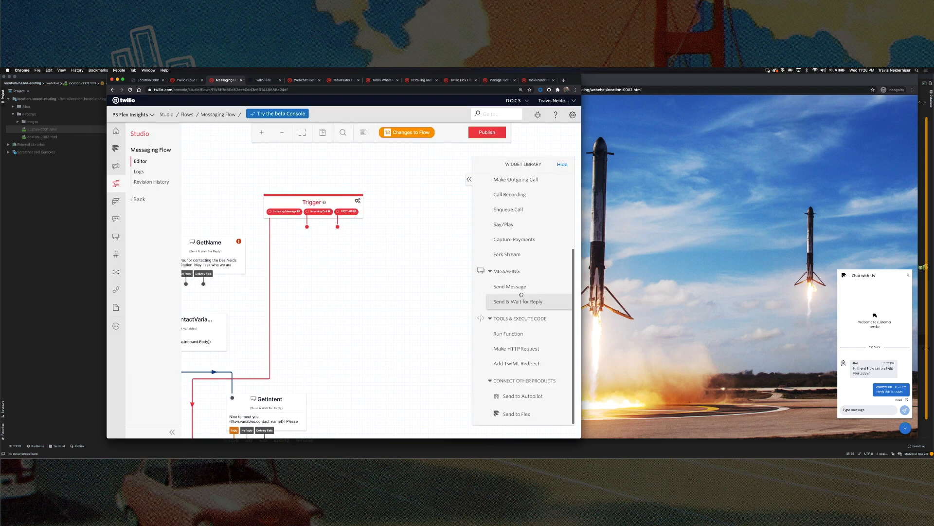
Add a Send to Flex widget below the Trigger and connect the Trigger's Incoming Call transition to it
drag(517, 414, 335, 283)
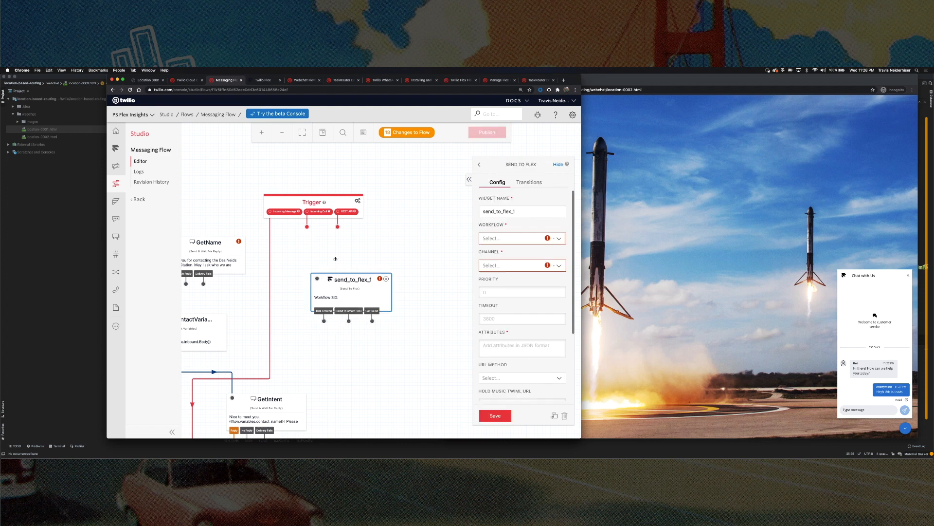
drag(307, 226, 317, 278)
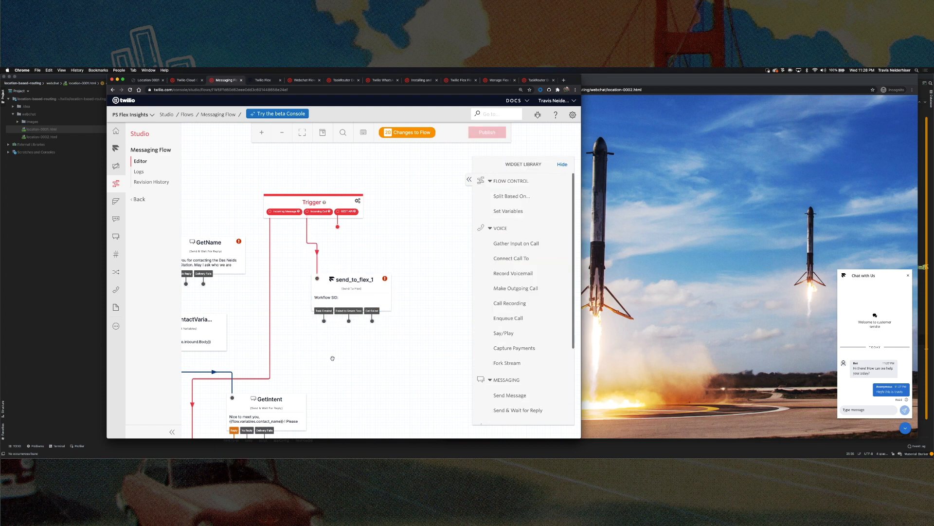
Copy the attributes JSON from the SendMessageToAgent widget into the attributes of the new Send to Flex widget
scroll(333, 358, down, 10)
click(282, 246)
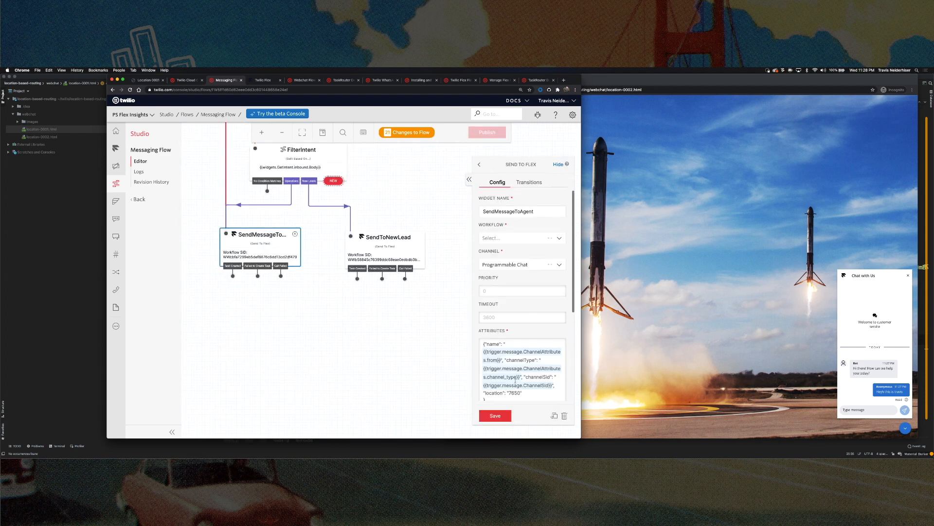
scroll(501, 387, down, 2)
drag(489, 356, 476, 292)
key(super+c)
scroll(383, 258, up, 8)
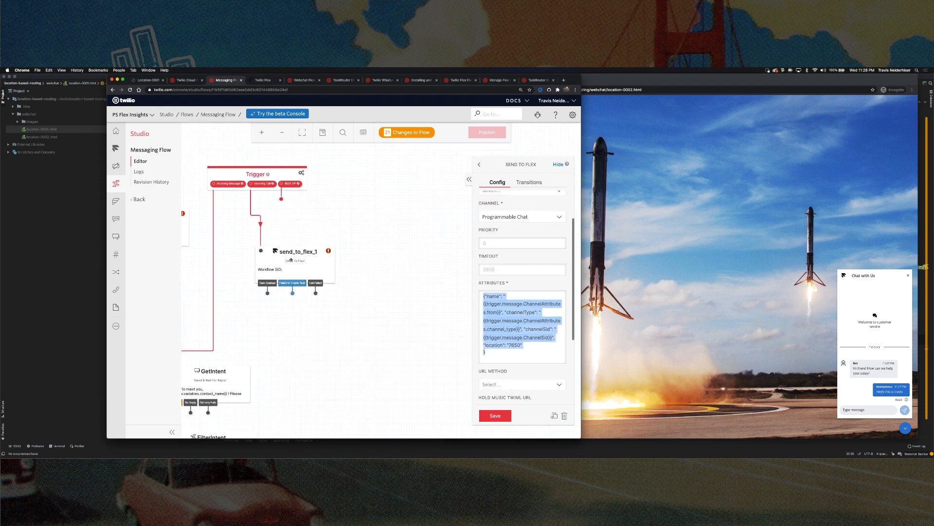
click(311, 270)
click(502, 347)
key(super+v)
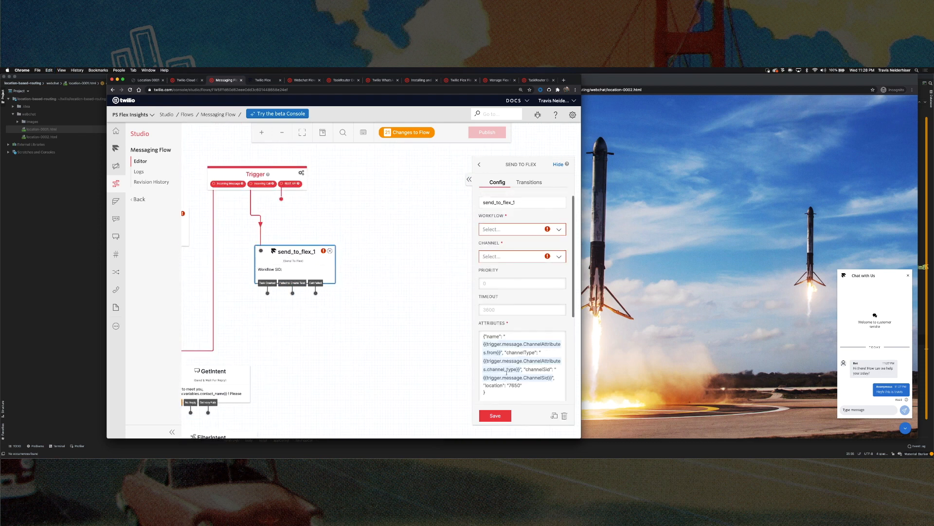
Remove the location entry and its preceding comma from the new Send to Flex widget's attributes
drag(483, 385, 524, 385)
key(BackSpace)
key(BackSpace)
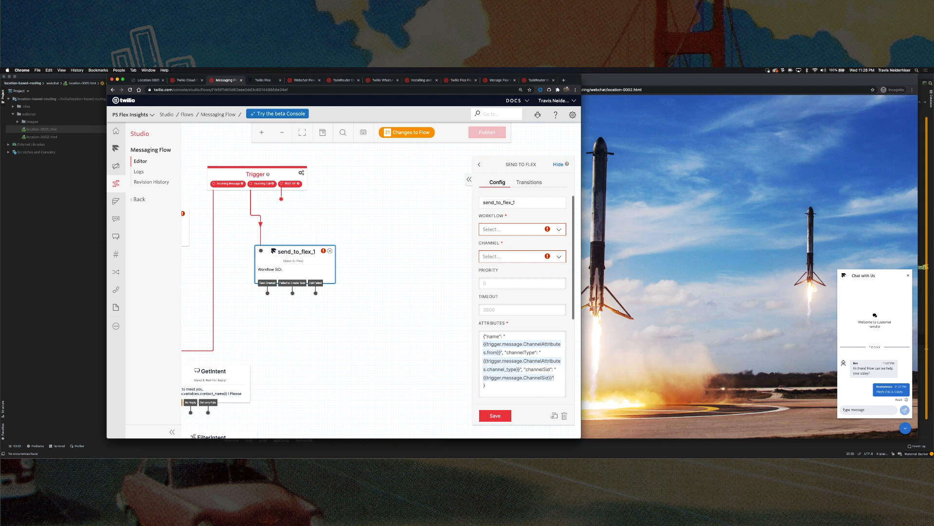
Set the new Send to Flex widget's workflow to Assign to Anyone and its channel to Programmable Chat, and save it
click(506, 229)
click(507, 239)
click(507, 256)
click(511, 290)
click(495, 415)
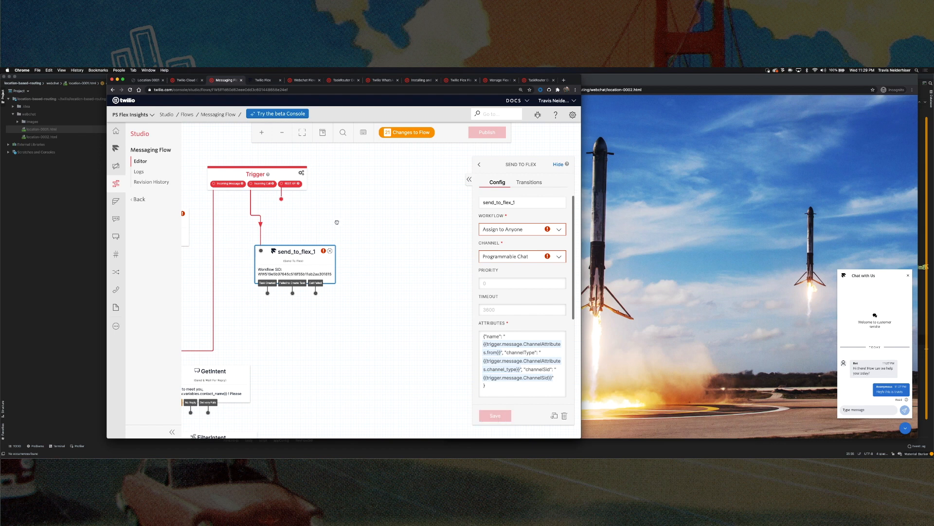
Disconnect the Trigger's Incoming Call transition and set its Incoming Message transition to send_to_flex_1
click(287, 175)
click(529, 182)
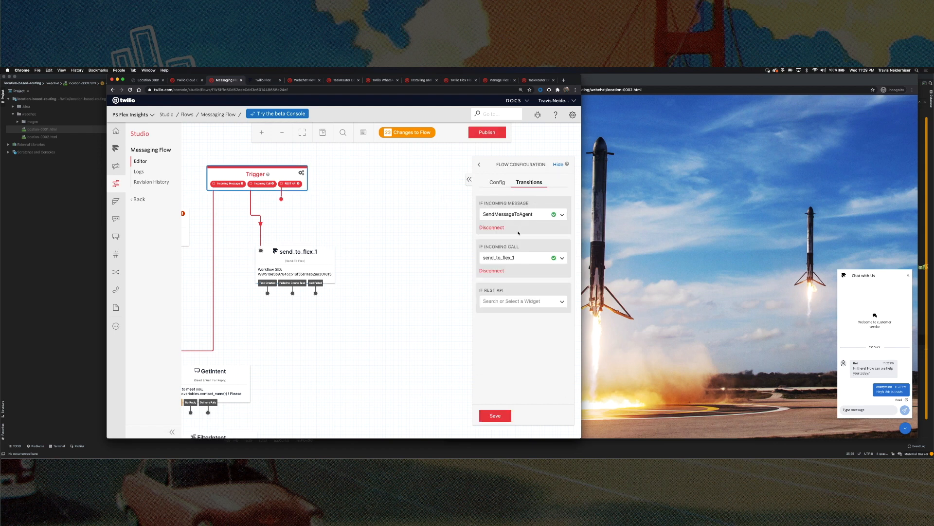
click(496, 271)
click(517, 217)
scroll(517, 248, down, 3)
click(505, 257)
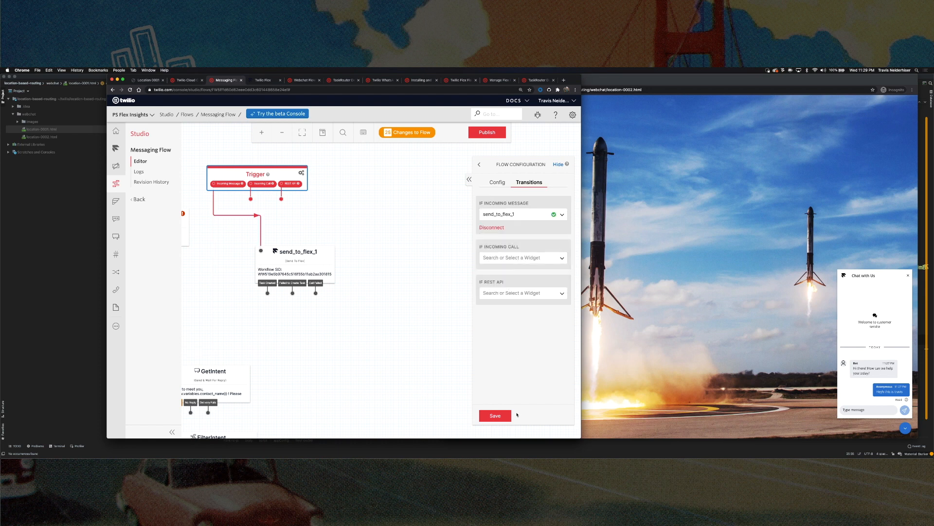
Publish the Messaging Flow and return to the Active Numbers list
click(488, 132)
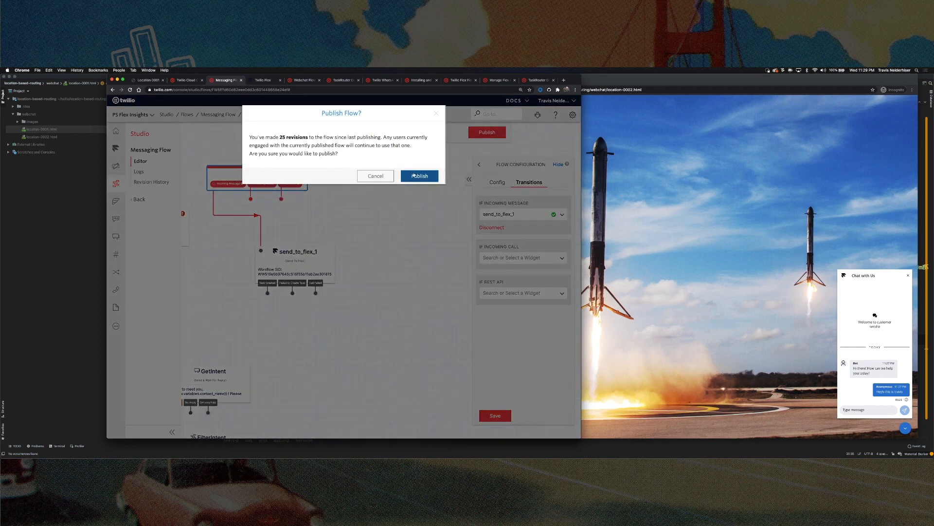
click(420, 167)
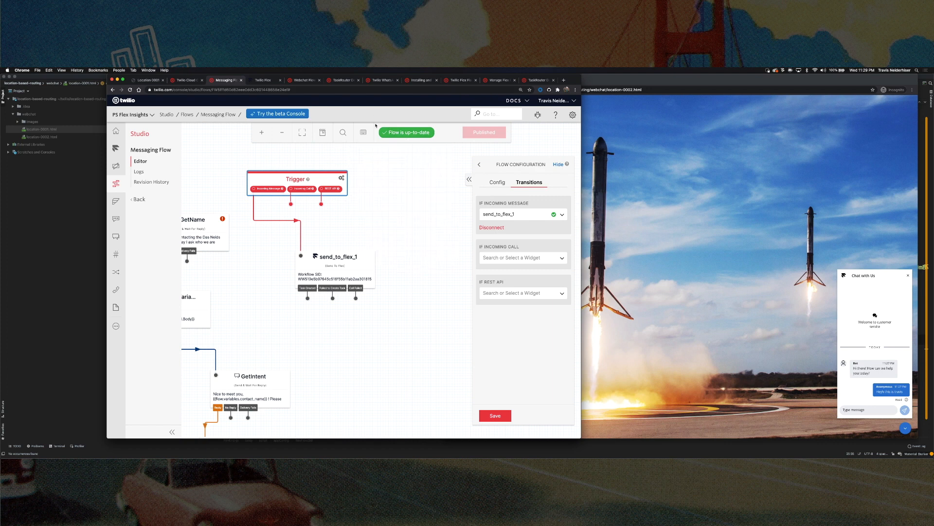
click(180, 80)
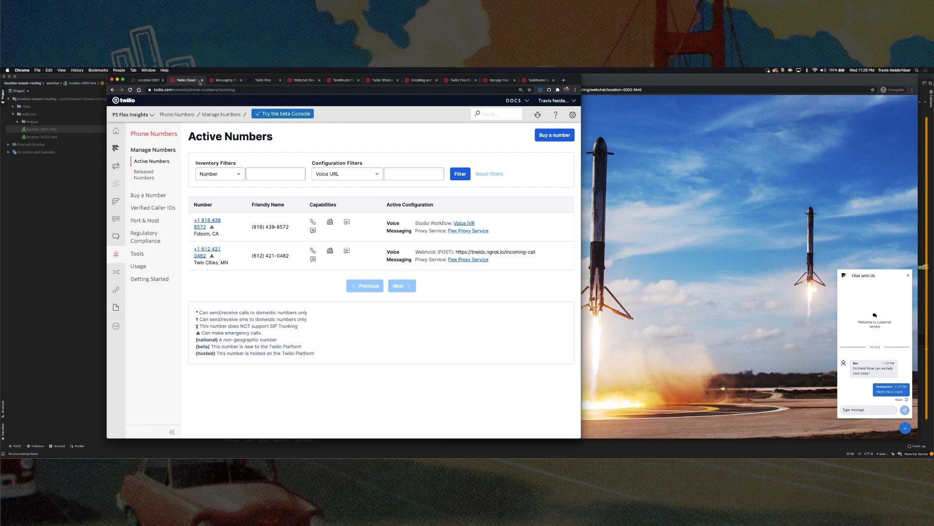
Switch to Twilio Flex, accept the incoming SMS request, and reply to the customer with "Hey"
click(266, 80)
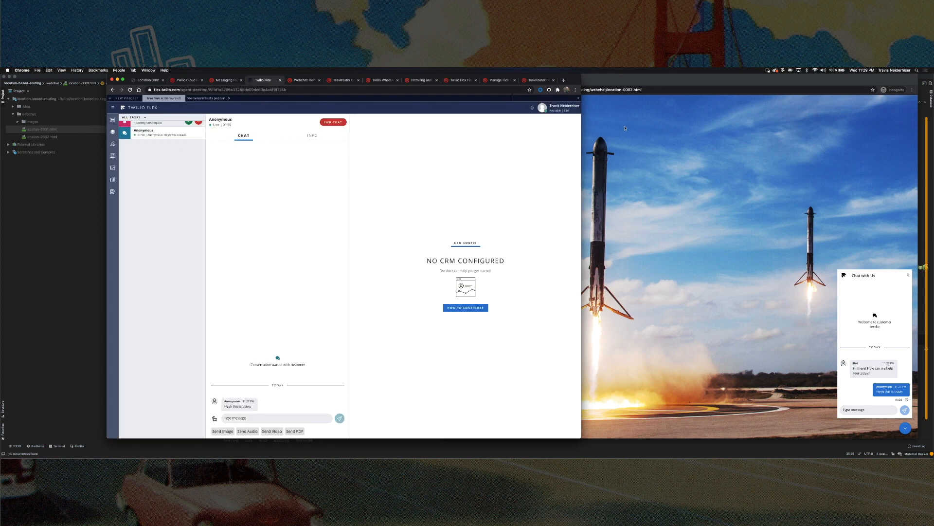
click(189, 126)
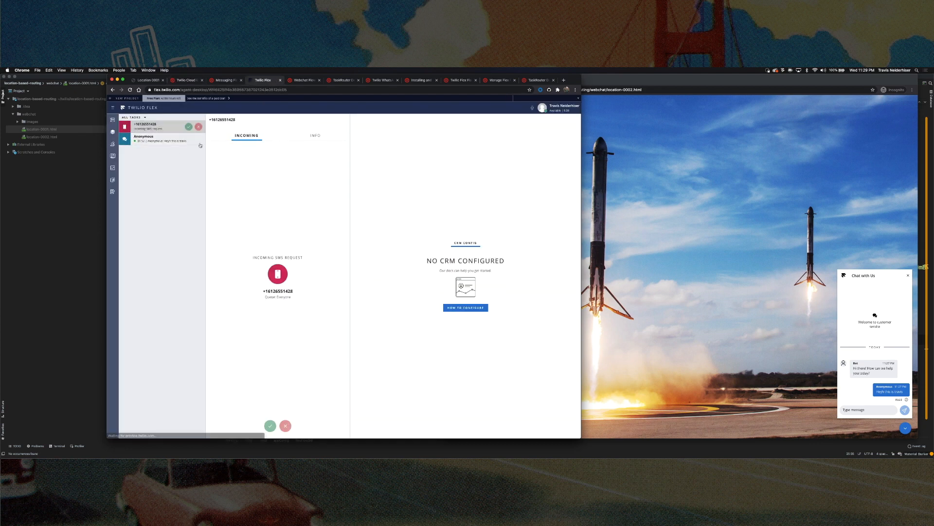
click(272, 420)
text(Hey)
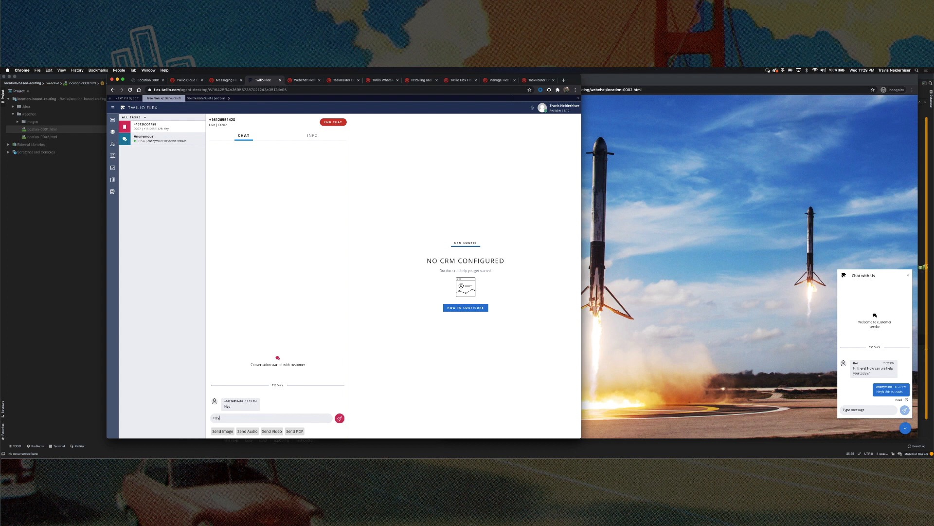
key(Return)
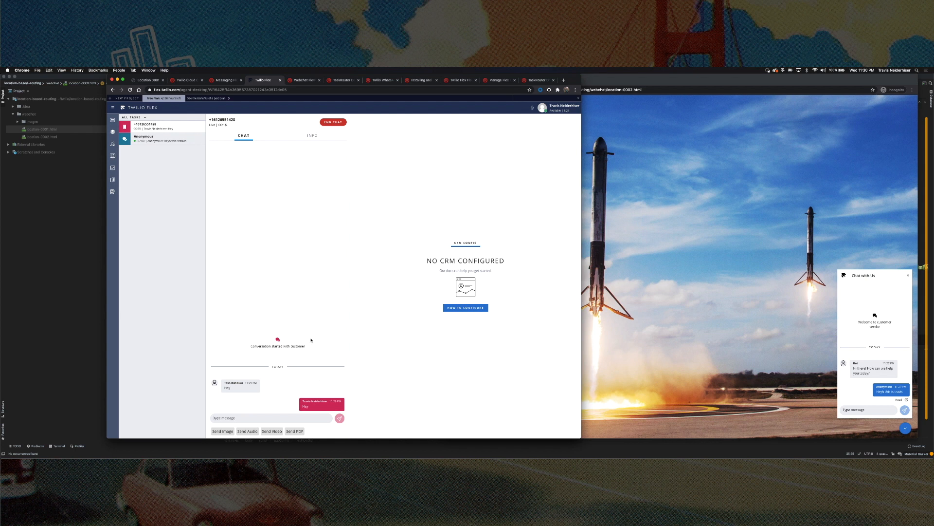
Review the two exchanged SMS messages, then check the Folsom number's messaging configuration in the Active Numbers list
triple_click(301, 401)
drag(310, 407, 304, 402)
drag(230, 389, 225, 383)
click(187, 80)
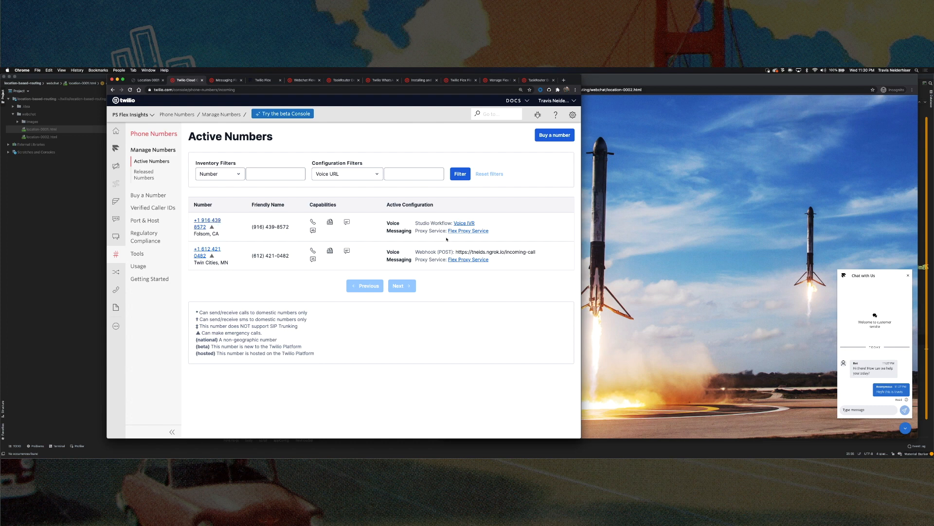
drag(490, 232, 447, 232)
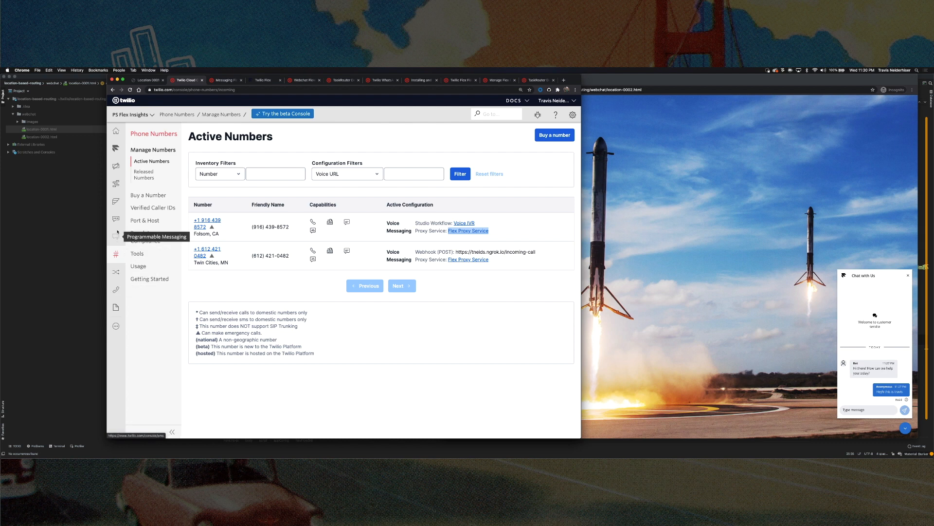
Open the Flex Proxy Service's sessions and examine the interactions of each of the three sessions
click(119, 166)
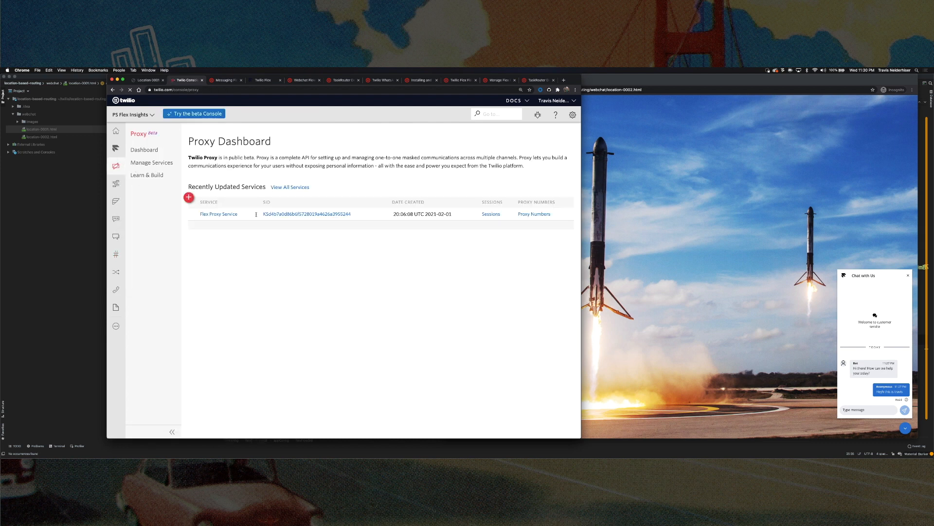
click(227, 214)
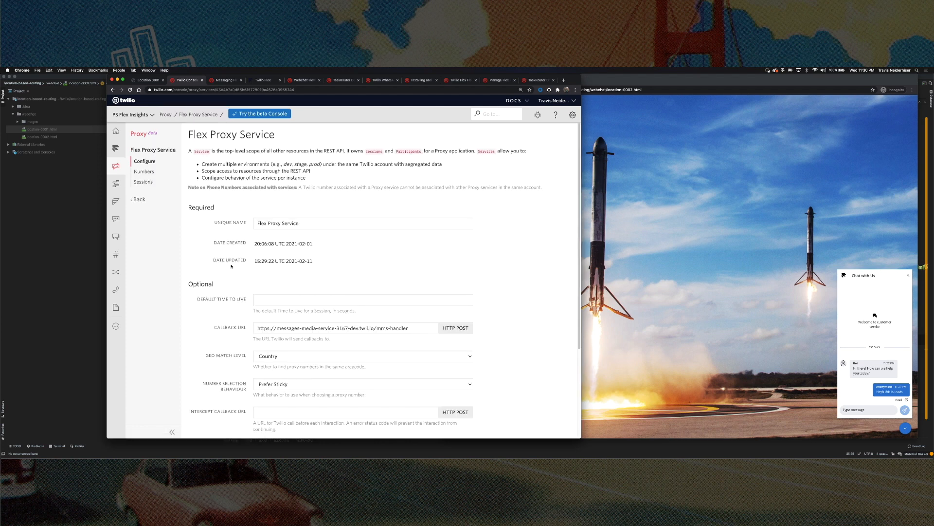
click(143, 181)
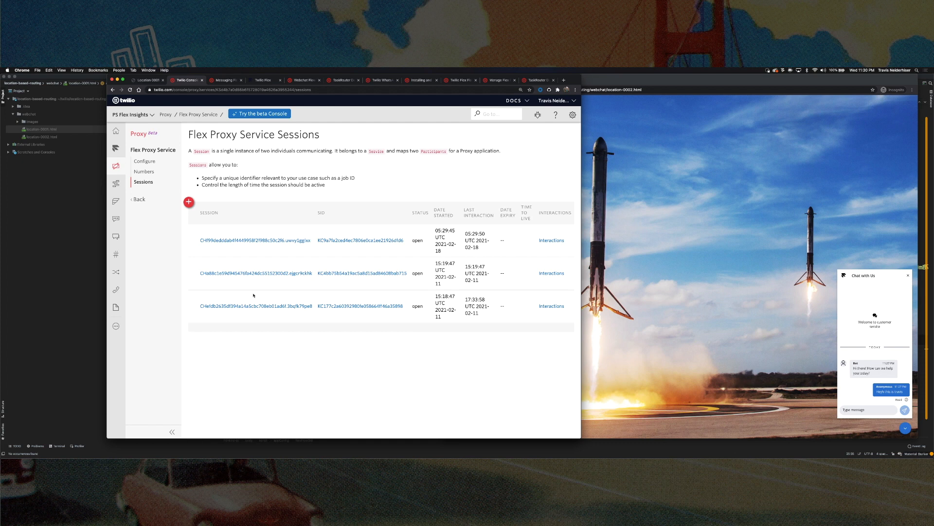
click(561, 243)
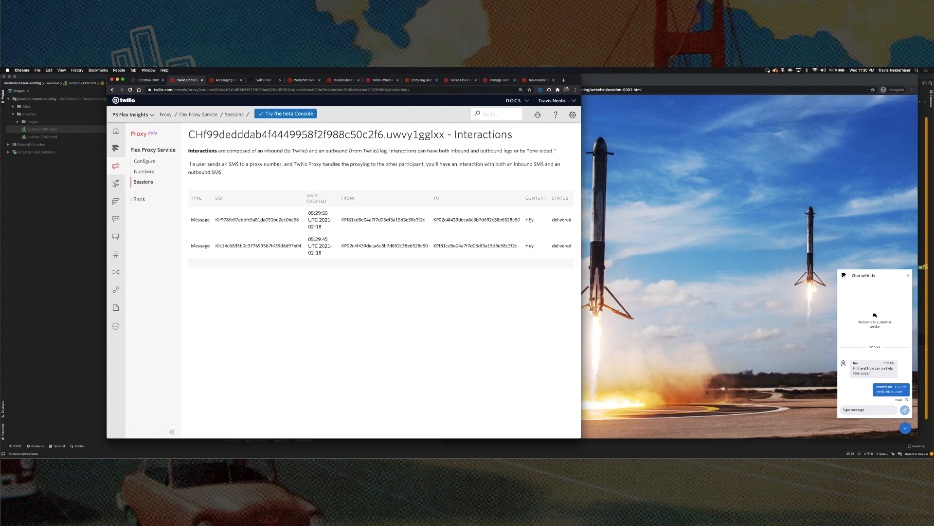
click(113, 90)
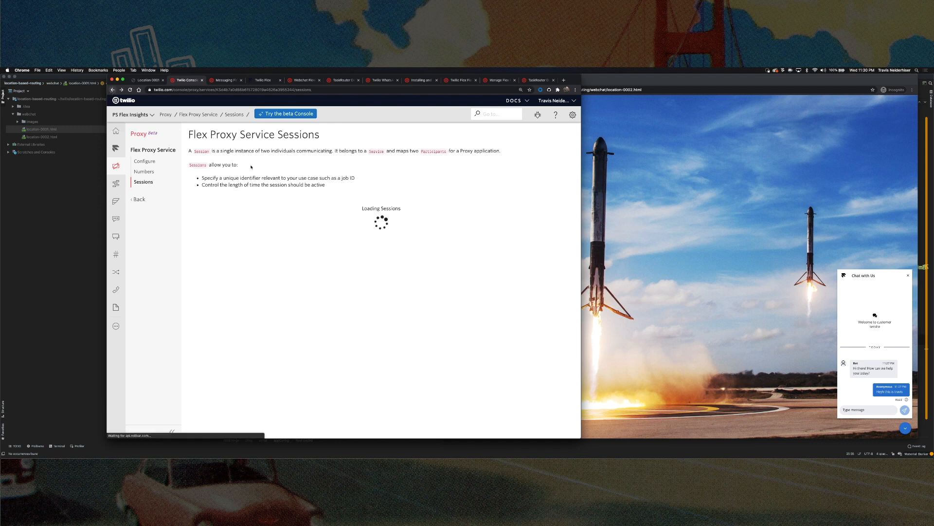
click(553, 274)
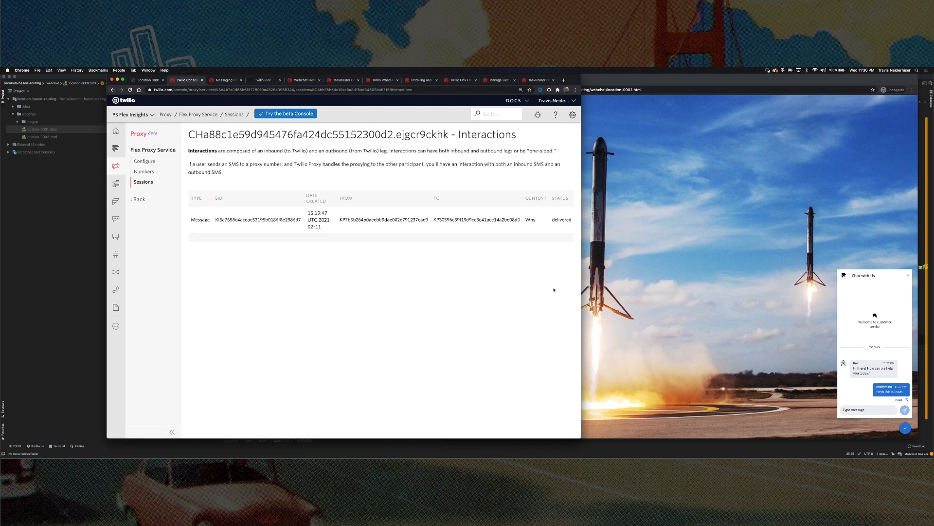
click(112, 90)
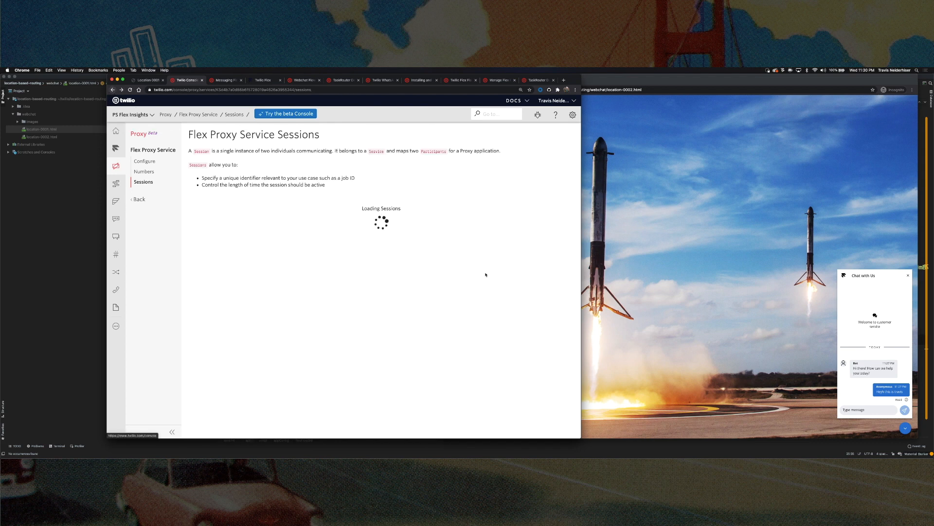
click(551, 305)
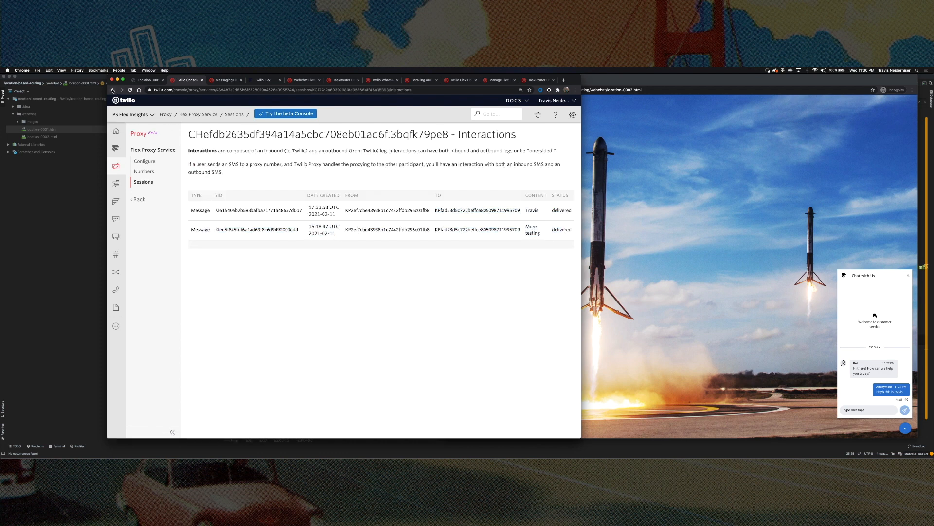
click(112, 90)
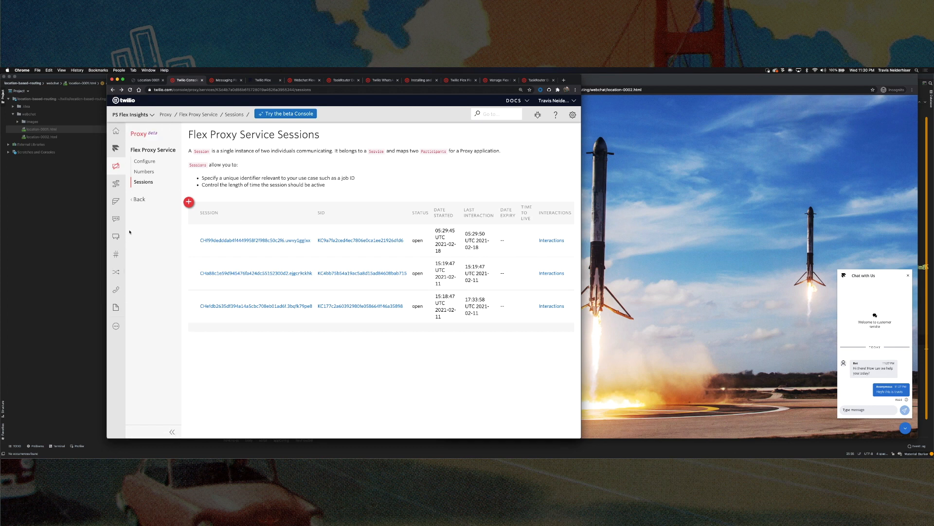
Open the Flex Chat Service's channels and examine the messages and properties of the first listed SMS channel
click(116, 219)
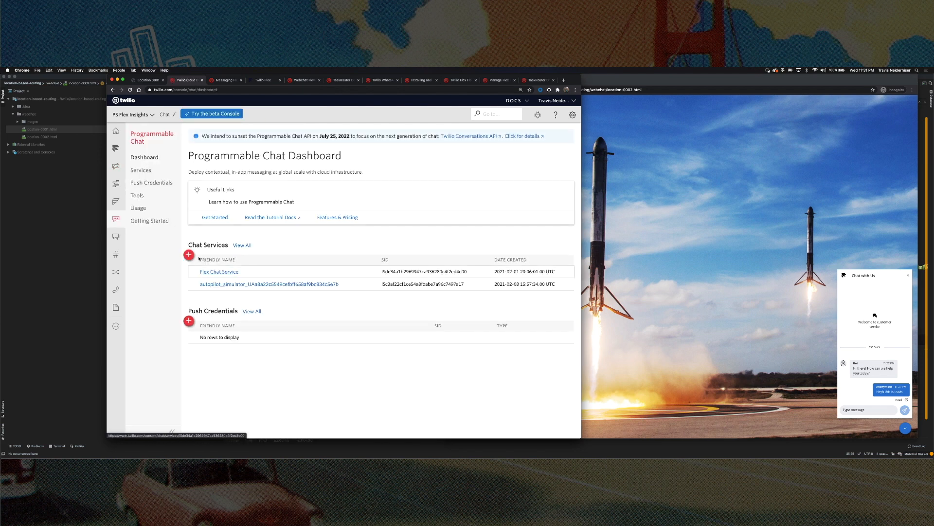
click(215, 272)
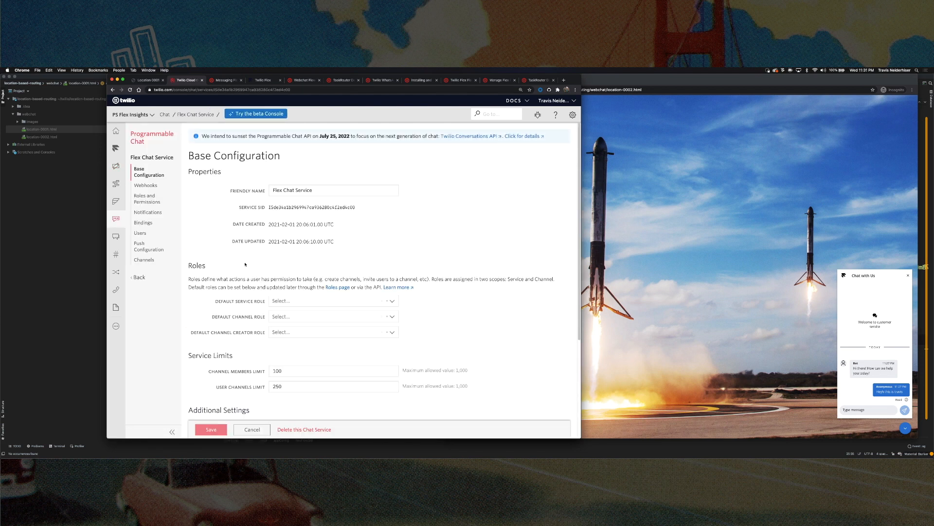
click(144, 259)
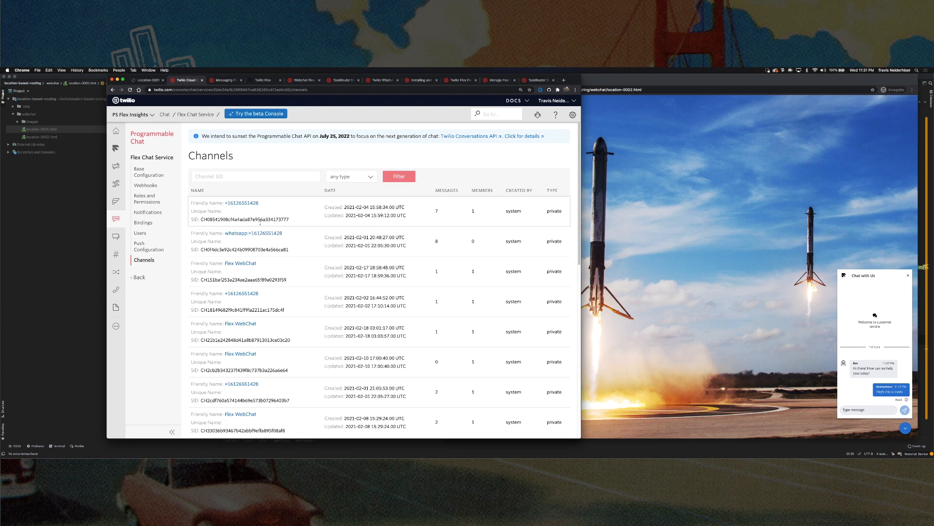
click(238, 203)
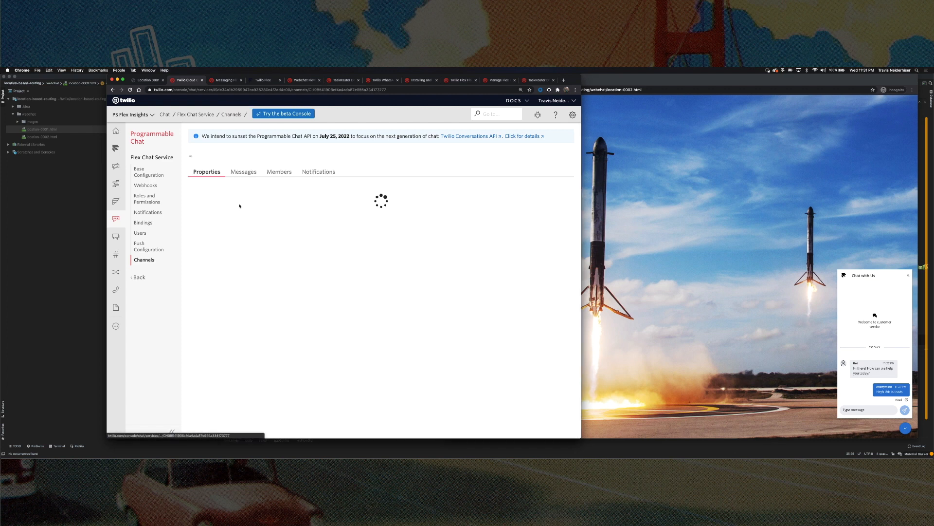
click(248, 173)
scroll(444, 220, down, 1)
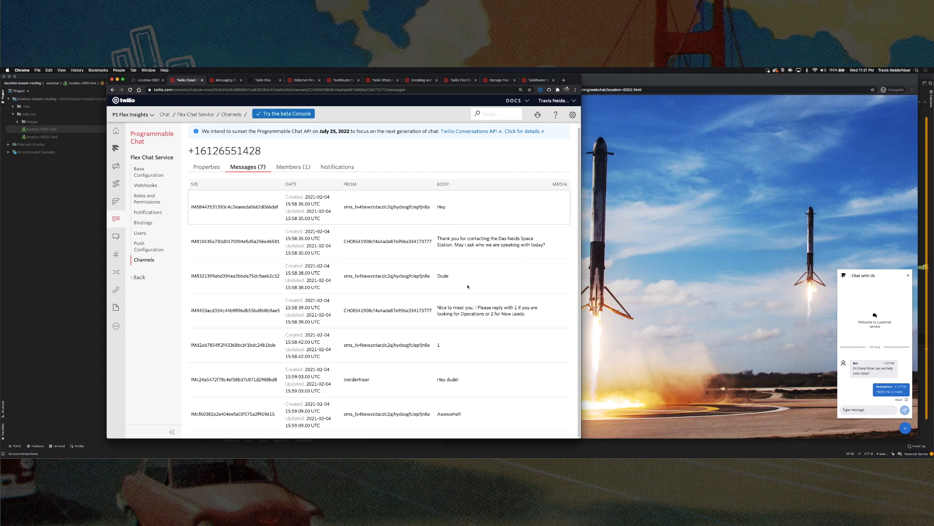
scroll(216, 172, up, 1)
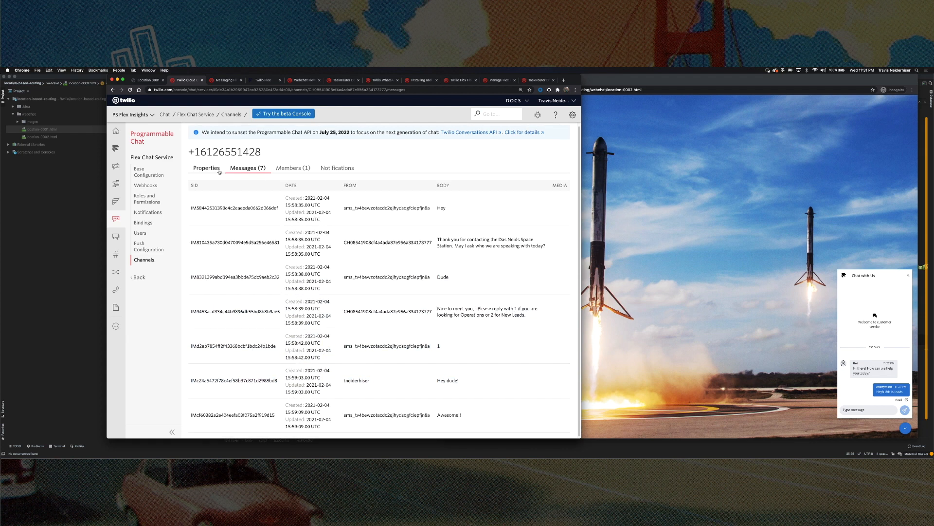
click(215, 169)
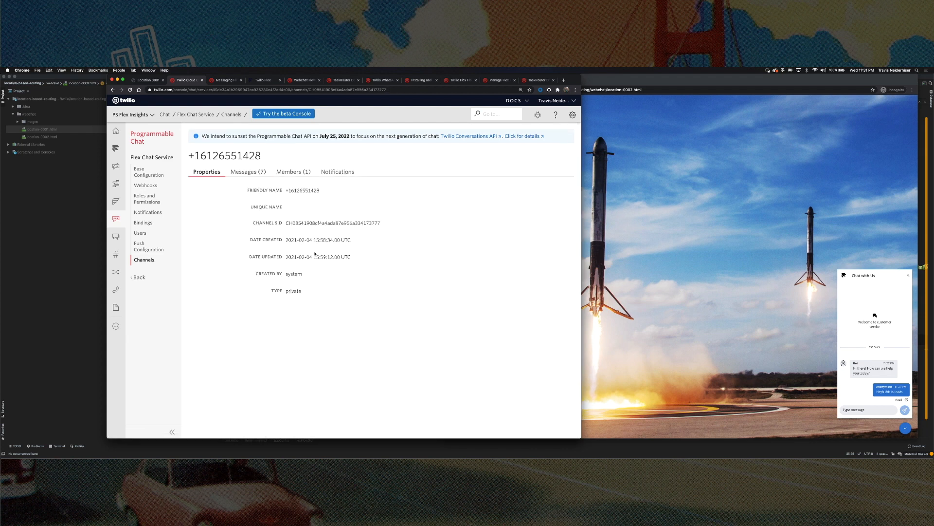
click(262, 173)
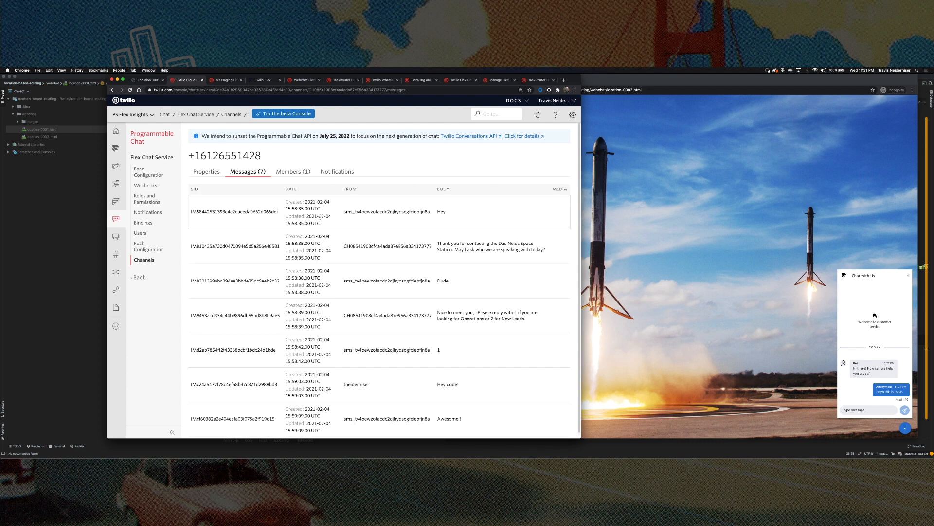
click(206, 172)
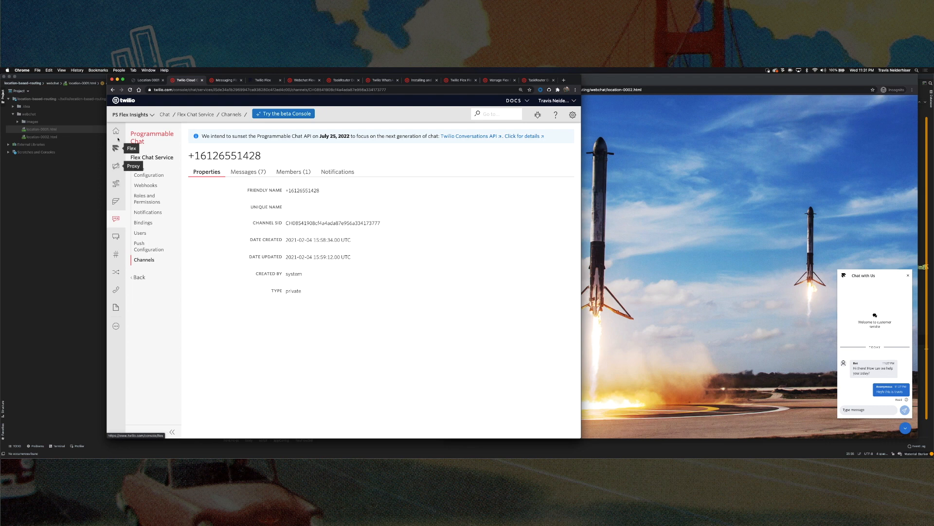
Return to Active Numbers and compare the Folsom number's voice workflow setting with the WebChat on the location 0002 page
click(115, 253)
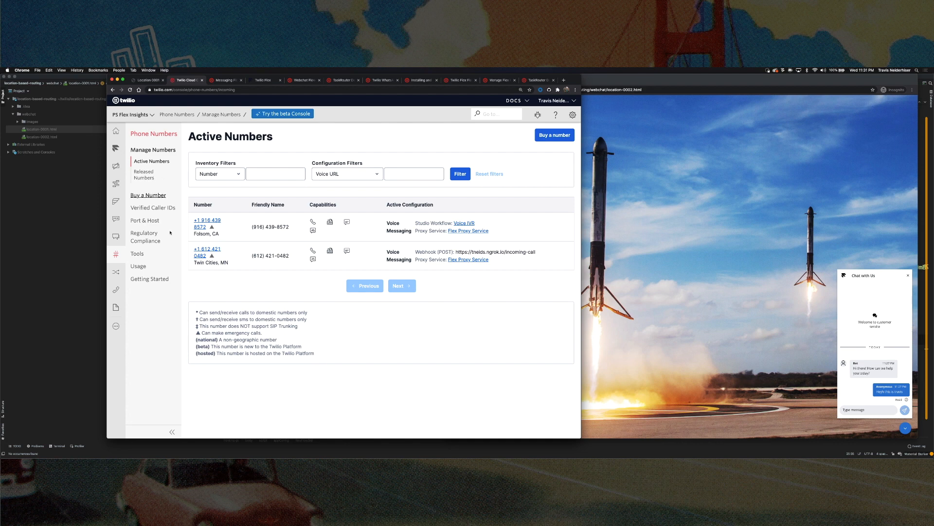
drag(419, 224, 449, 223)
click(486, 223)
click(852, 410)
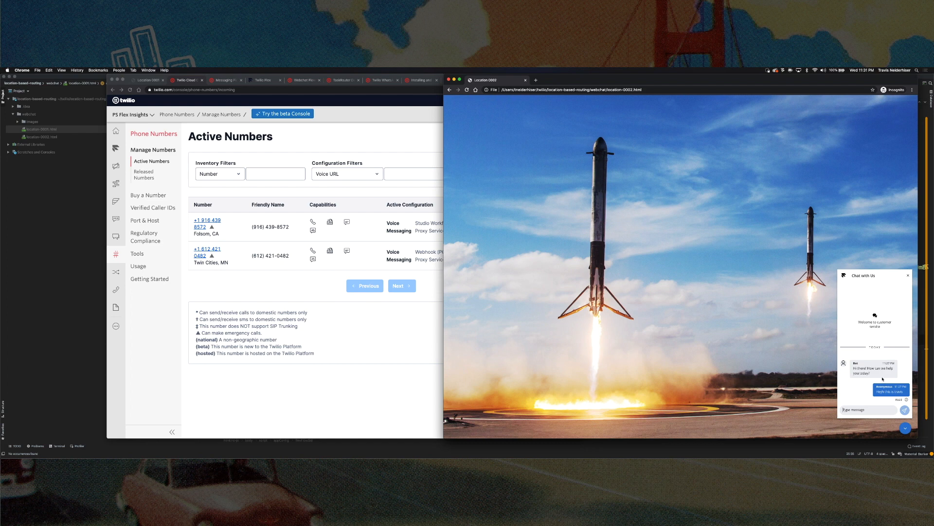
click(414, 253)
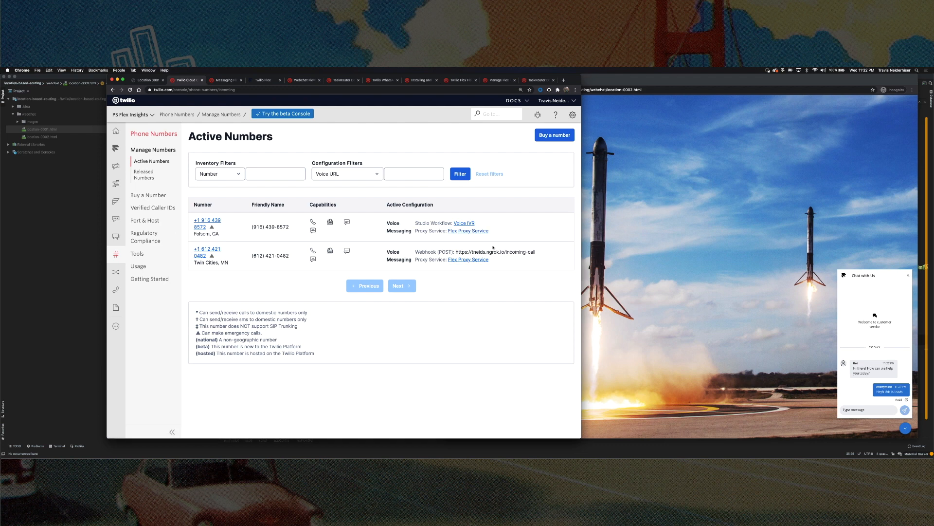
Open the Flex Messaging settings and examine the web channel flow's identity and Studio configuration
click(115, 150)
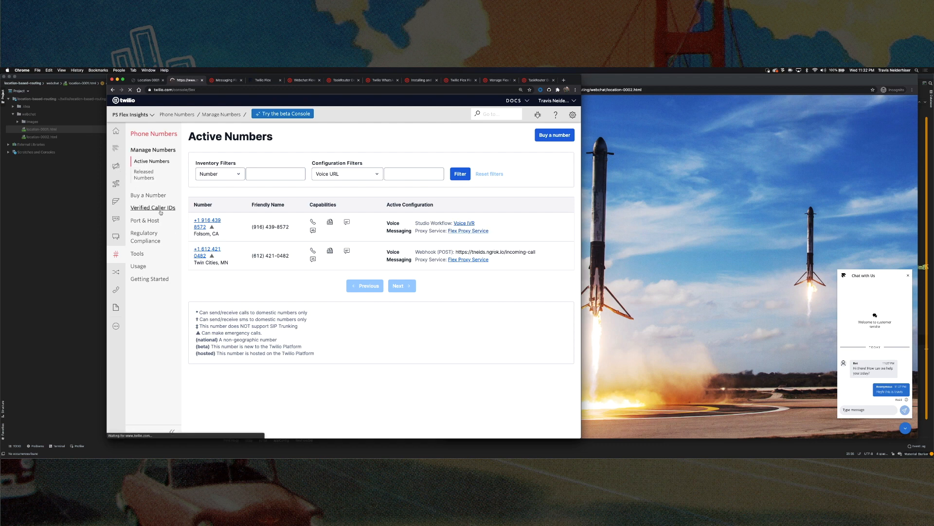
click(151, 218)
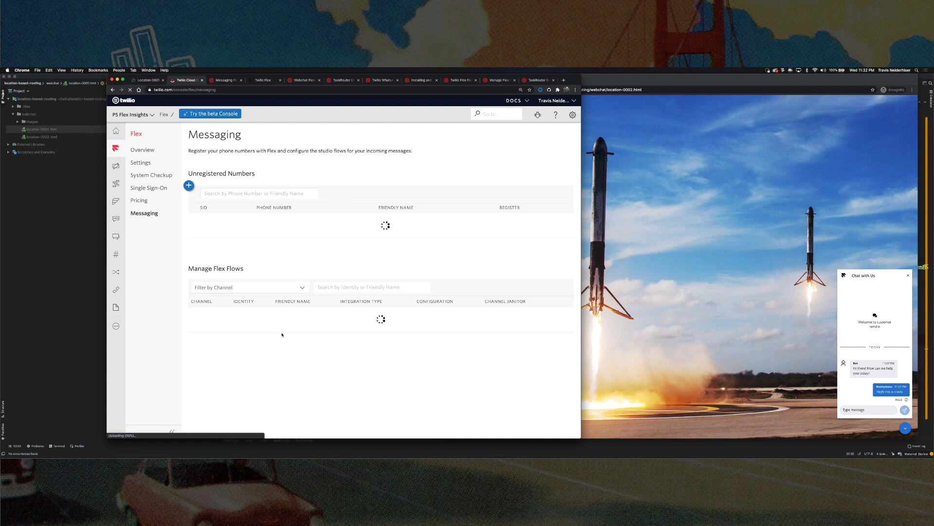
drag(191, 301, 251, 301)
click(251, 302)
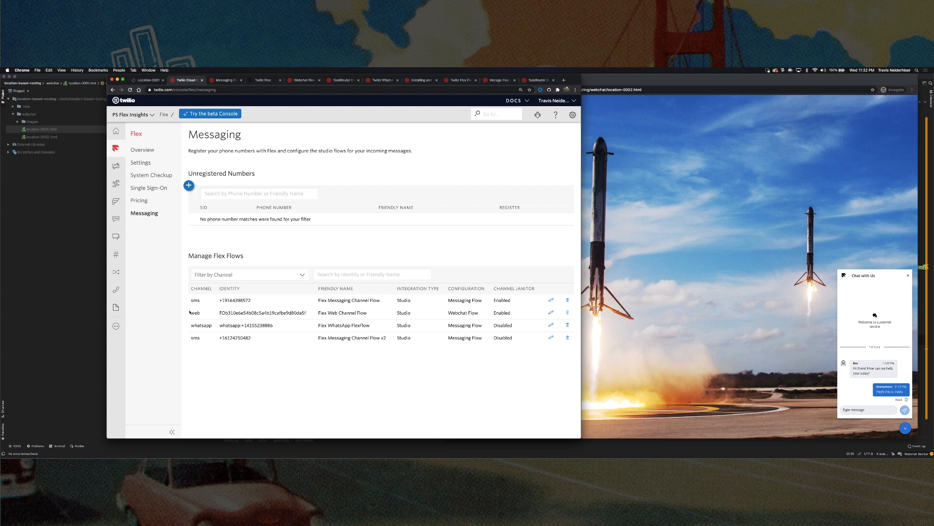
double_click(221, 312)
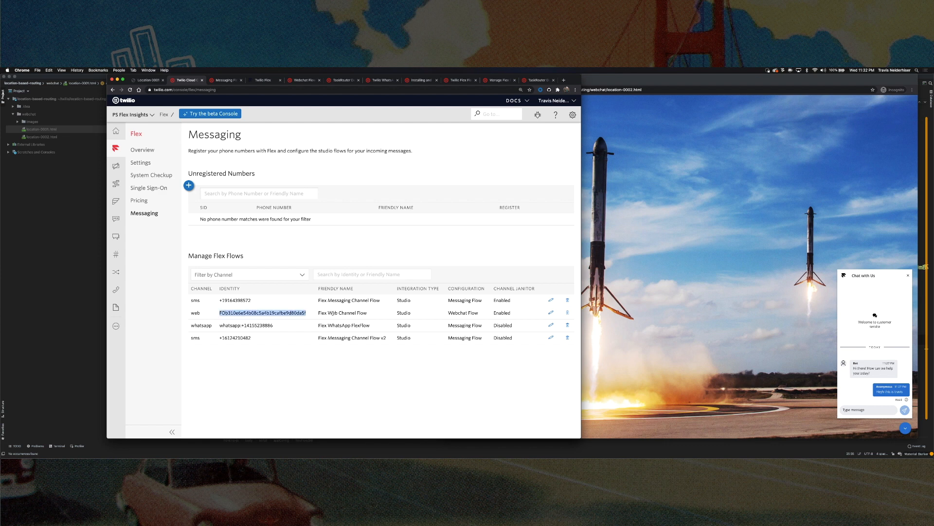
drag(448, 312, 478, 314)
click(478, 314)
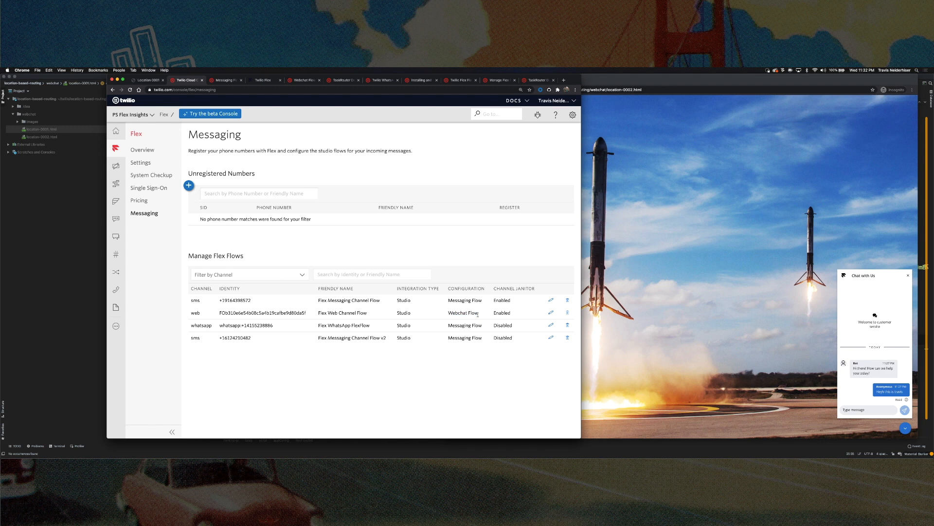
Check the first SMS flow's identity, integration type and configuration, and examine the WhatsApp flow and the entry below it
double_click(219, 301)
click(444, 305)
drag(453, 301, 482, 302)
click(481, 302)
drag(398, 300, 410, 316)
click(408, 317)
drag(193, 326, 331, 326)
click(332, 327)
drag(194, 325, 258, 334)
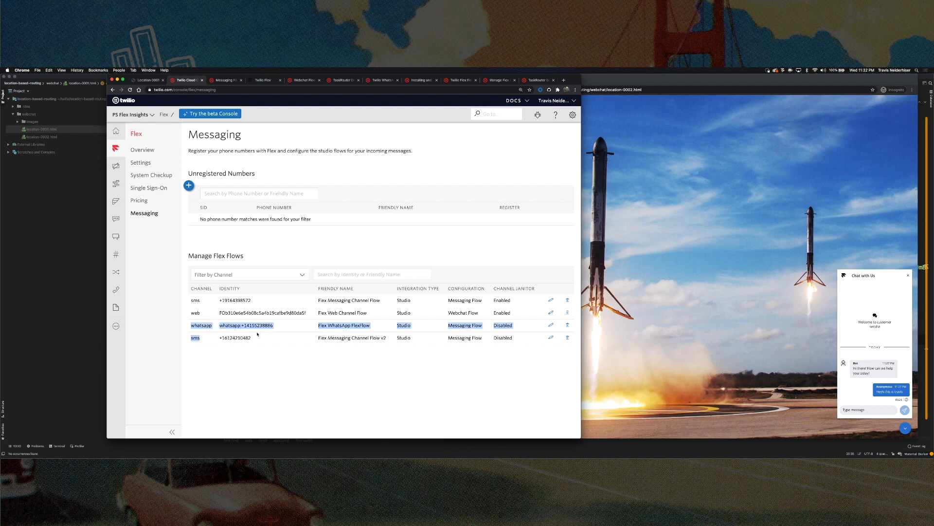
click(313, 310)
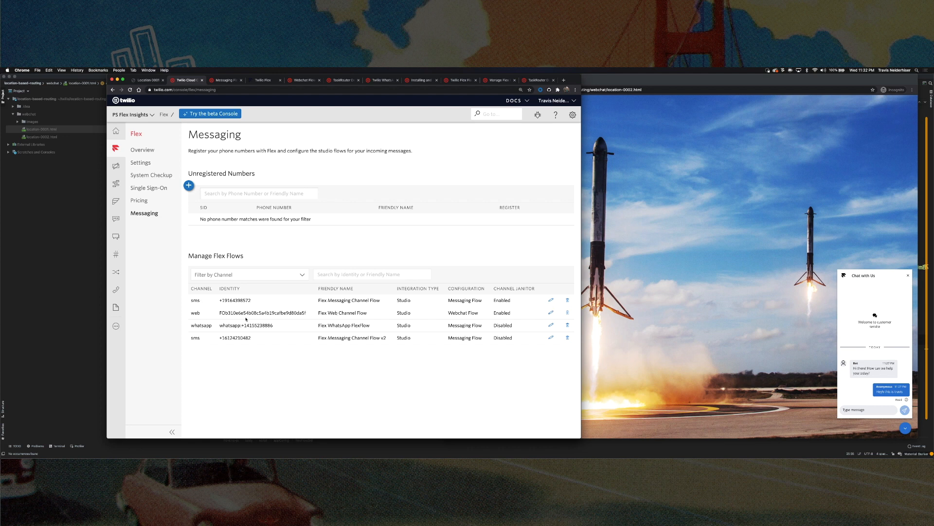
Compare the SMS, web and WhatsApp entries under Manage Flex Flows, finishing with the web channel's Webchat Flow
drag(192, 299, 307, 313)
click(309, 316)
drag(193, 302, 511, 314)
click(514, 313)
drag(192, 326, 266, 344)
click(268, 344)
drag(191, 300, 251, 301)
click(195, 305)
drag(192, 313, 474, 313)
click(473, 313)
Open the Webchat Flow in Studio and examine its trigger and the SendMessageToAgent widget's workflow, channel and attributes
click(117, 186)
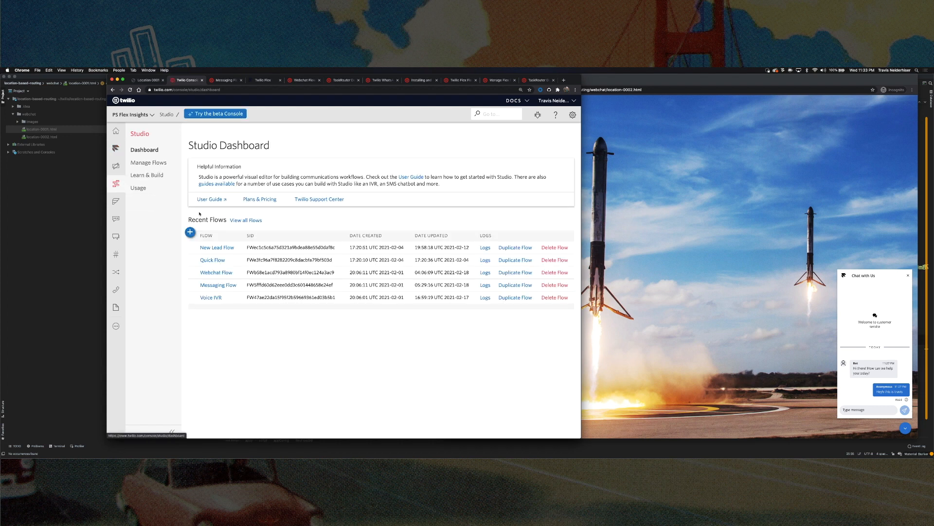
click(219, 273)
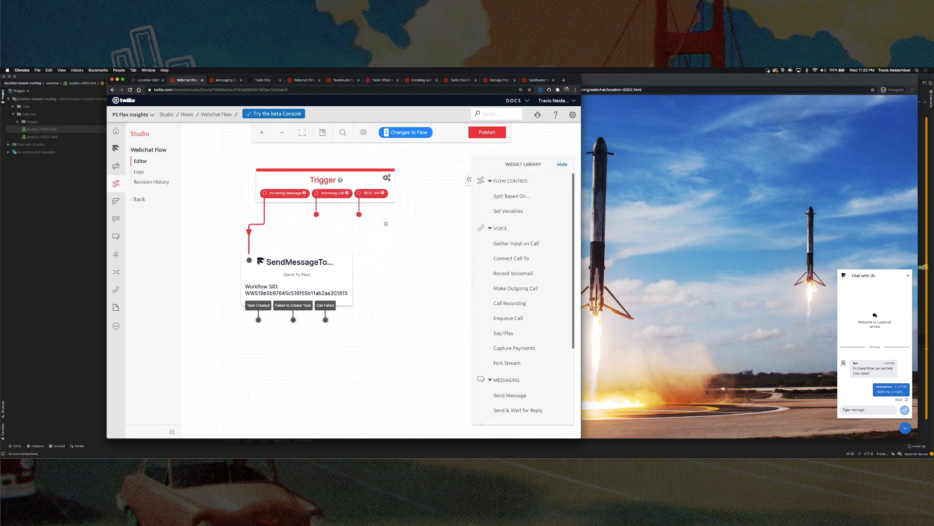
click(367, 191)
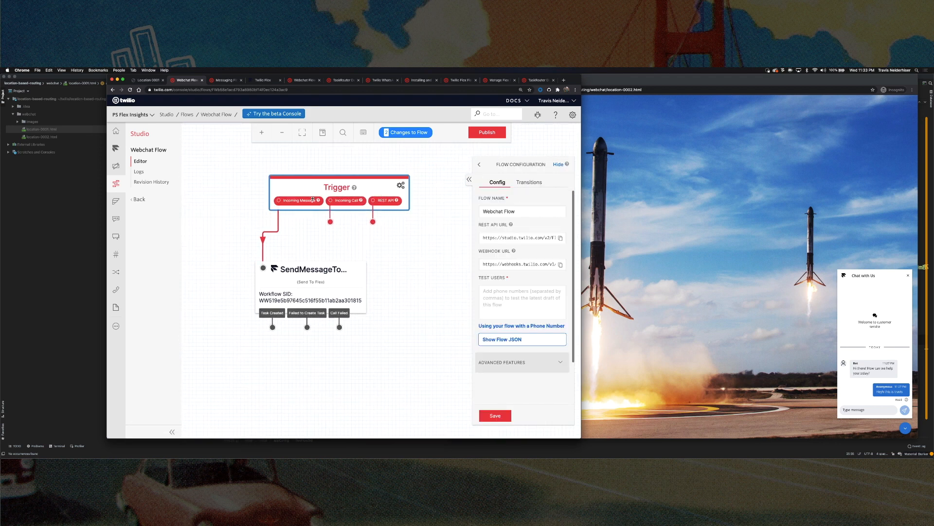
click(315, 276)
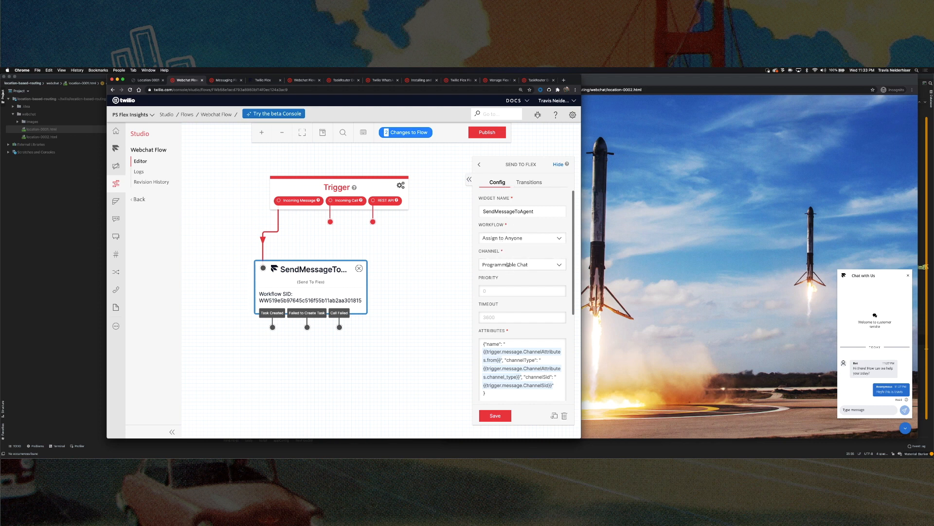
scroll(508, 264, down, 2)
drag(487, 352, 481, 301)
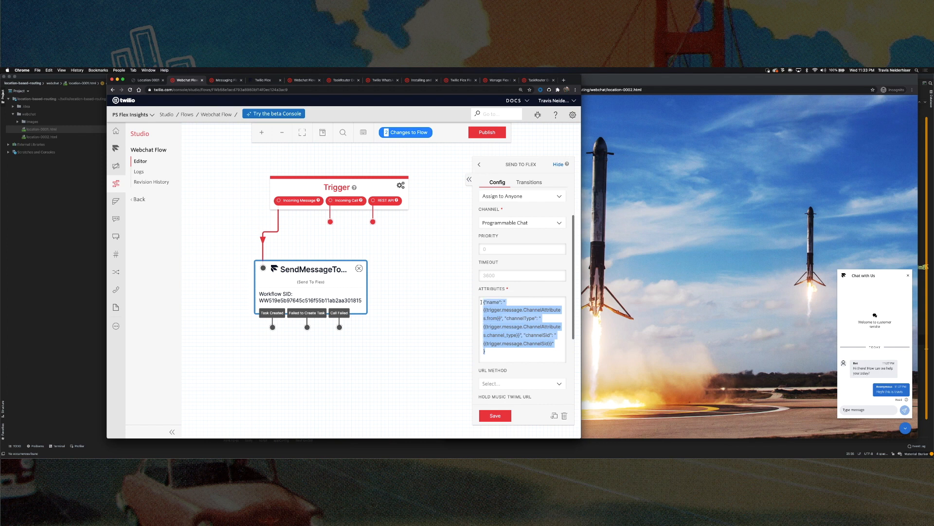
click(540, 351)
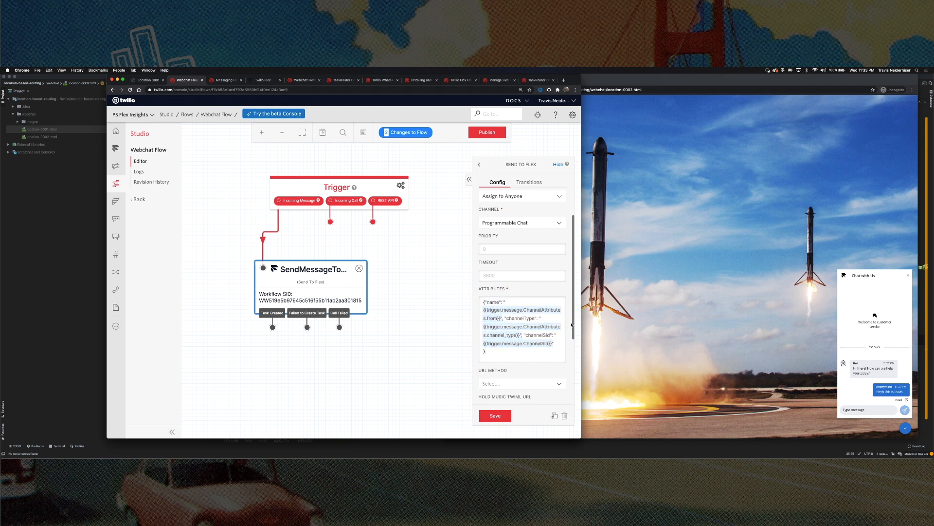
Switch to the Messaging Flow and examine the send_to_flex_1 widget's workflow, channel and attributes for comparison
click(266, 79)
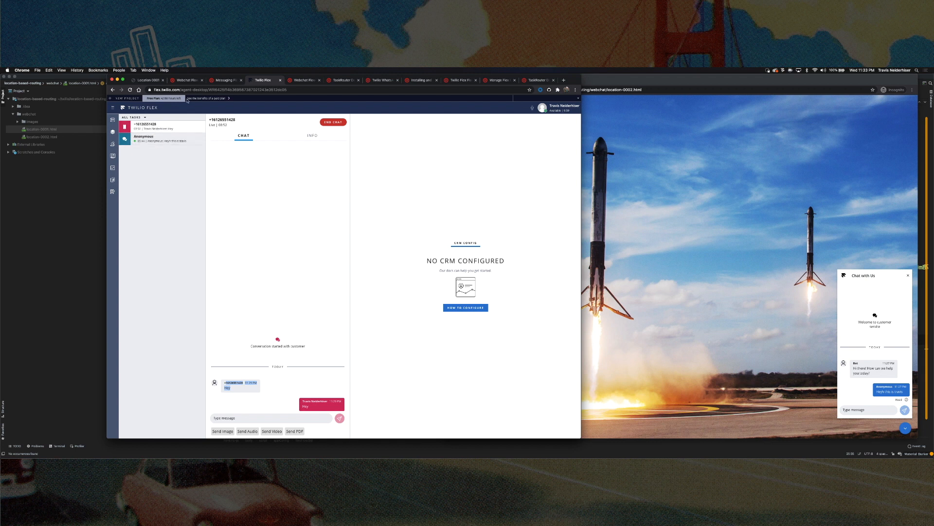
click(225, 80)
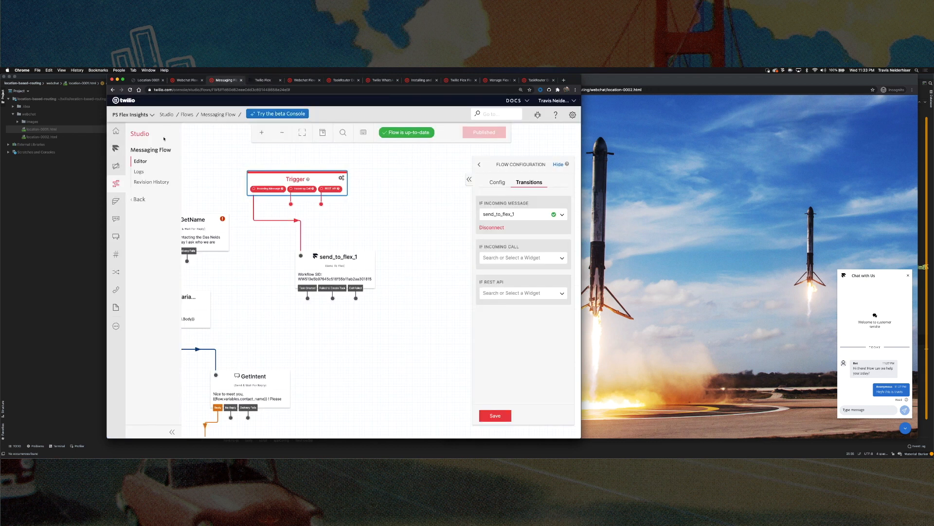
click(185, 115)
click(215, 207)
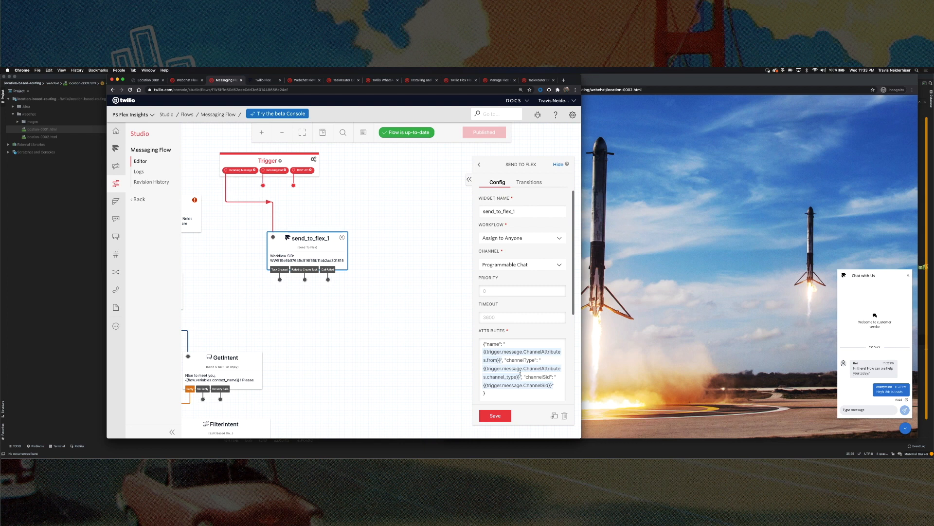
click(488, 368)
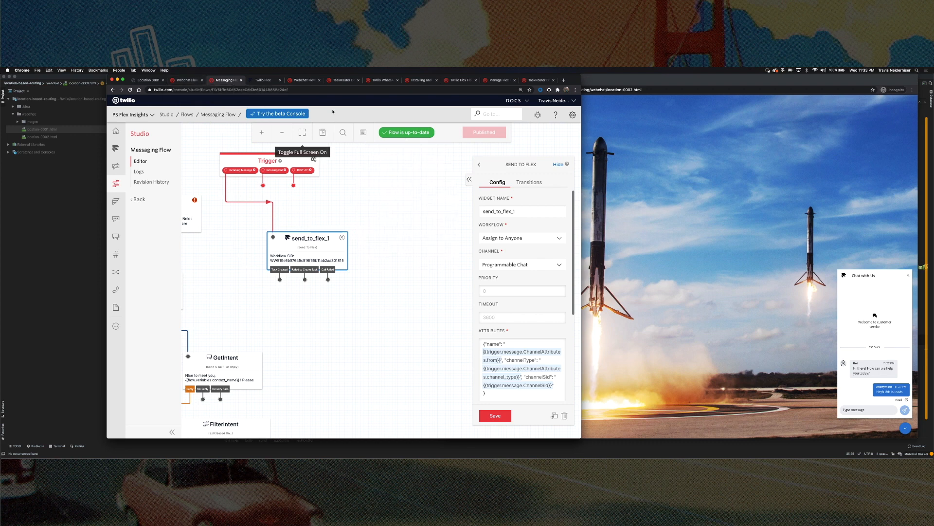
drag(254, 224, 303, 238)
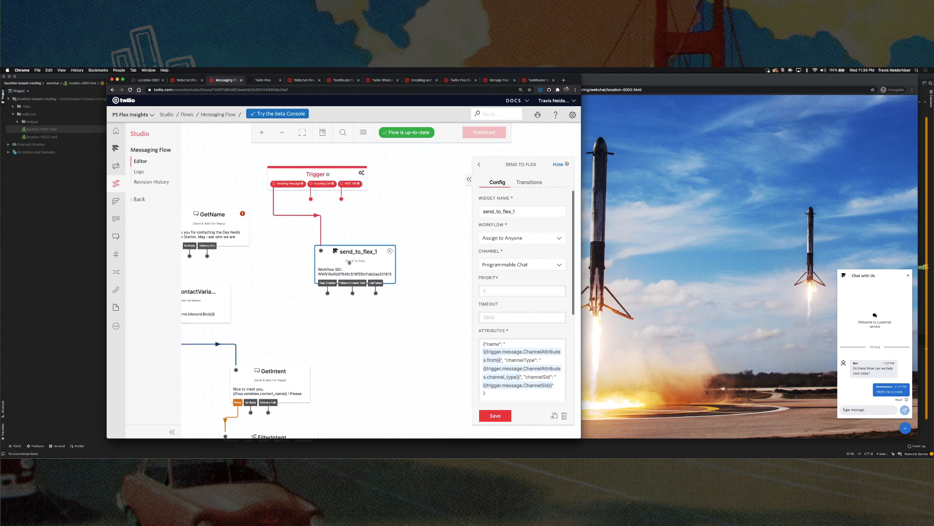
Return to the Webchat Flow and move the SendMessageToAgent widget further down and to the left of the Trigger
click(187, 80)
drag(231, 207, 260, 242)
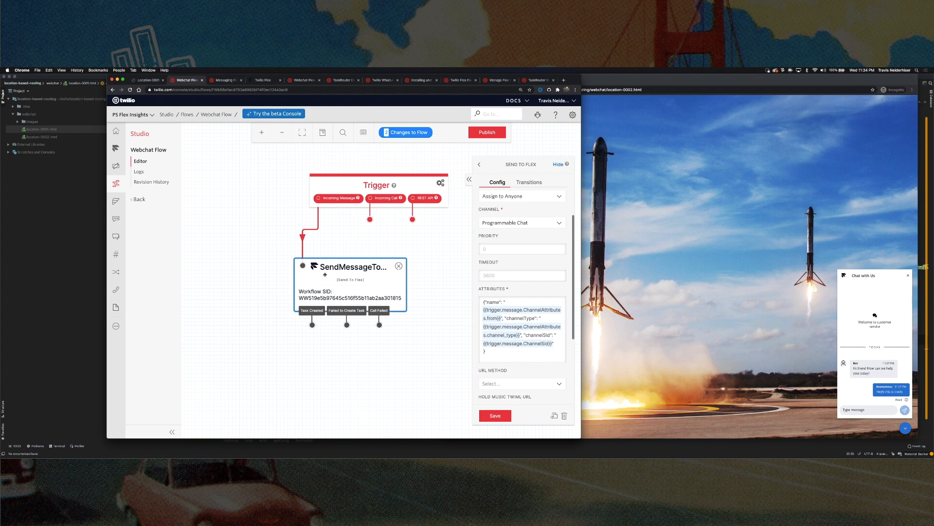
drag(336, 280, 301, 302)
drag(391, 250, 373, 231)
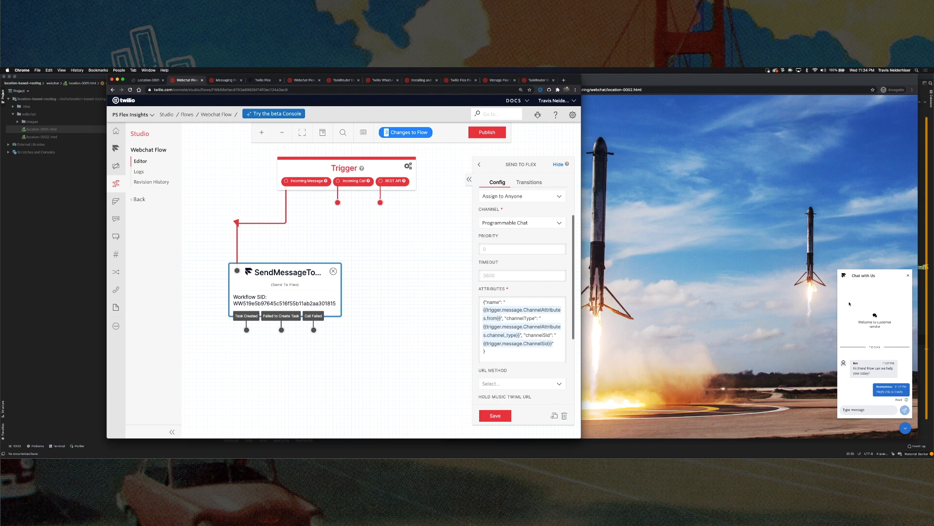
Switch to IntelliJ IDEA and add a context object with location "0001" after flexFlowSid in the appConfig of location-0001.html
click(849, 303)
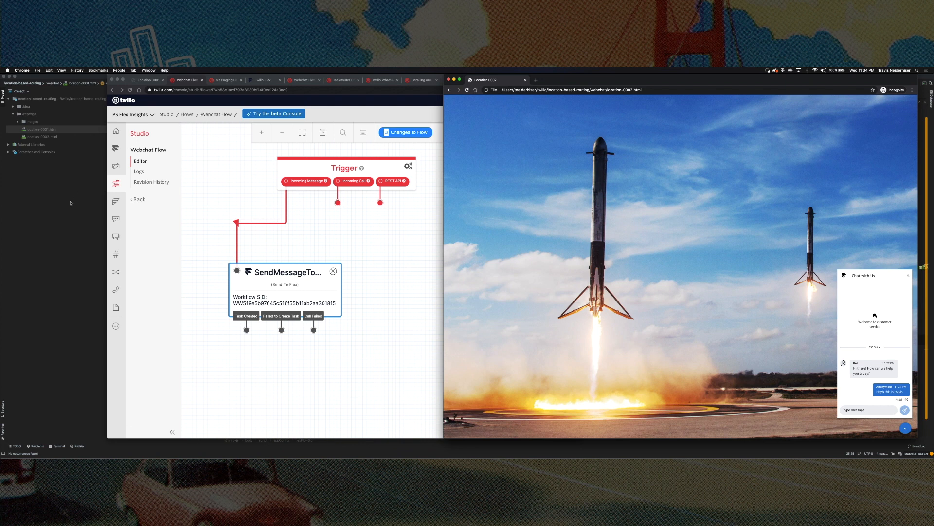
key(super+Tab)
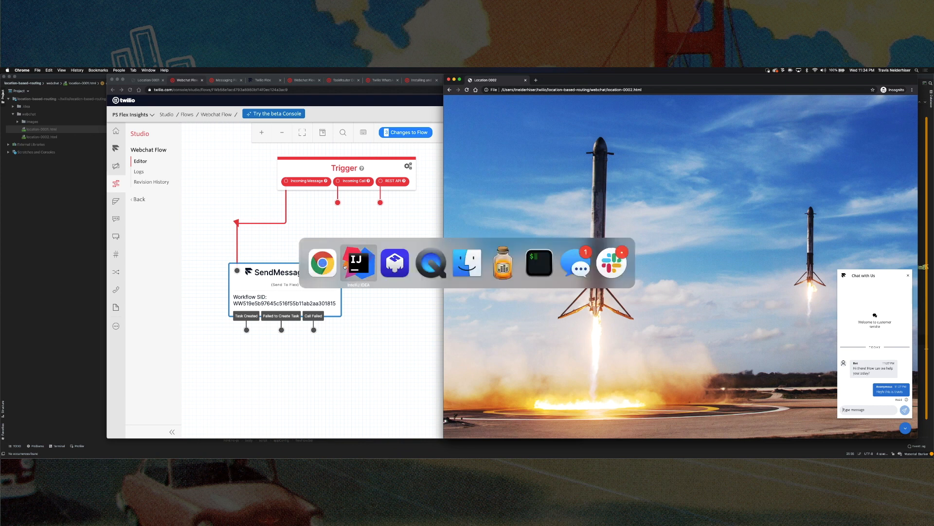
click(365, 272)
click(334, 309)
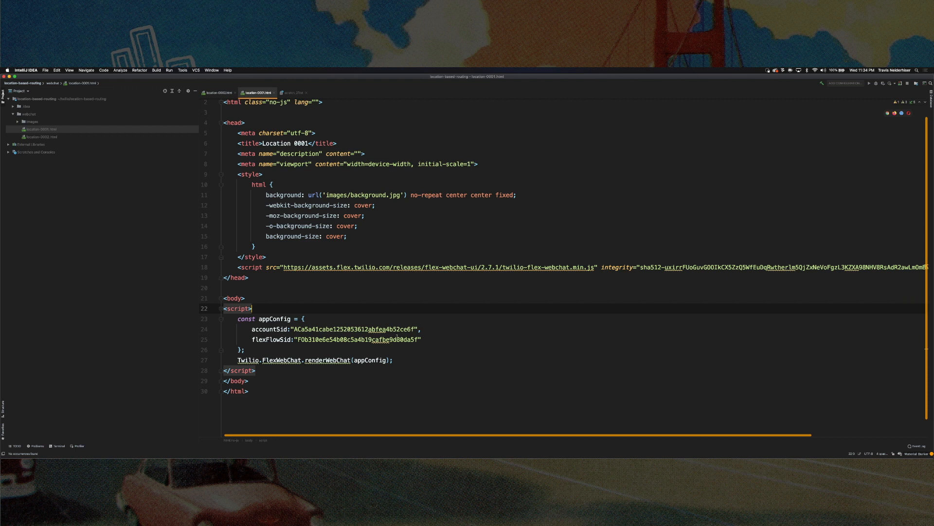
click(439, 341)
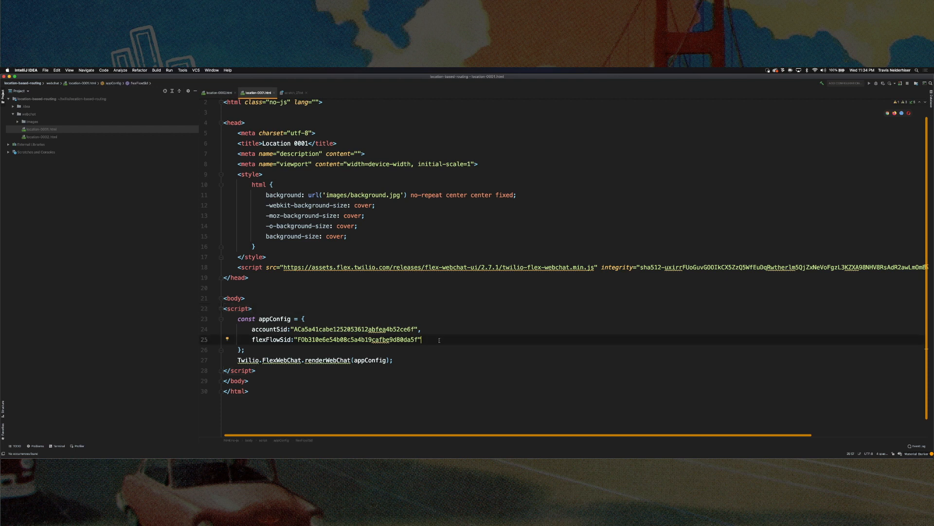
text(,)
key(Return)
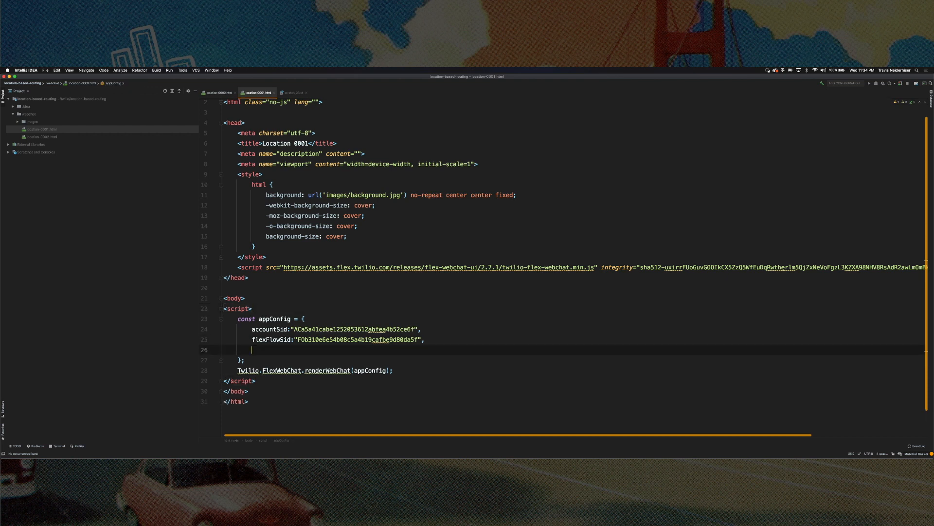
text(context: {)
key(Return)
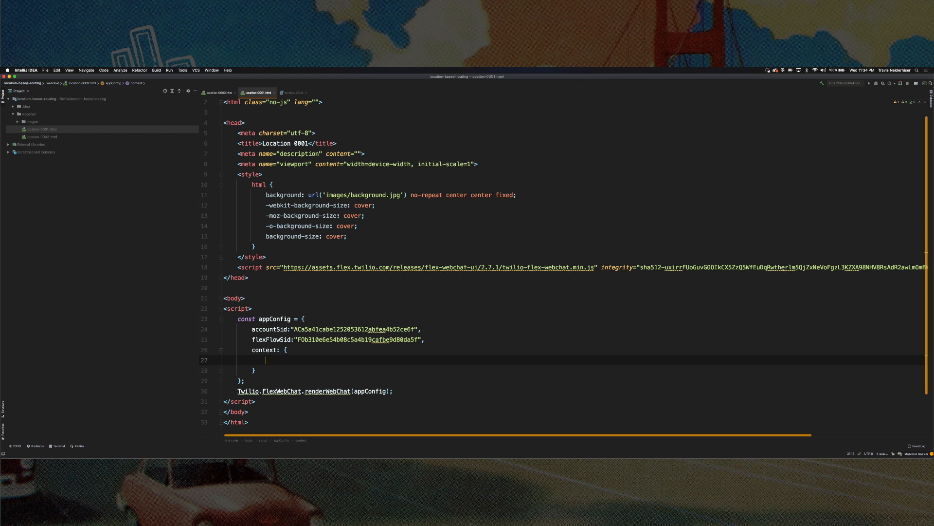
text(location)
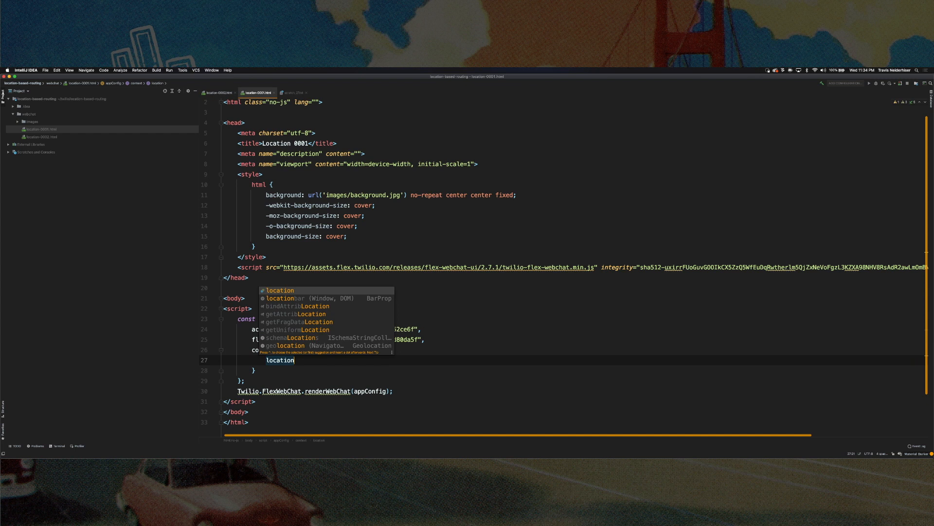
text(: ")
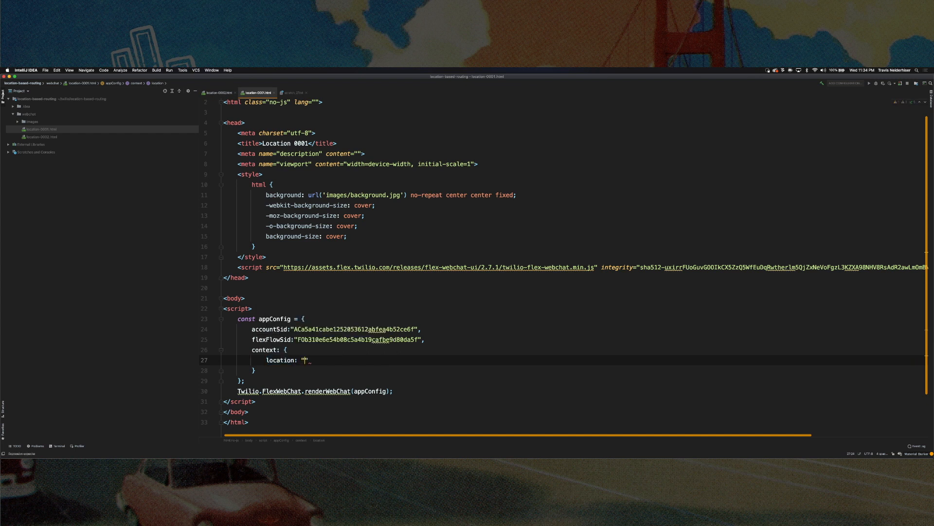
text(0001)
Copy the context object from location-0001.html into the appConfig of location-0002.html, after flexFlowSid
key(Up)
key(super+Left)
key(shift+Down)
key(shift+Down)
key(shift+Right)
key(super+c)
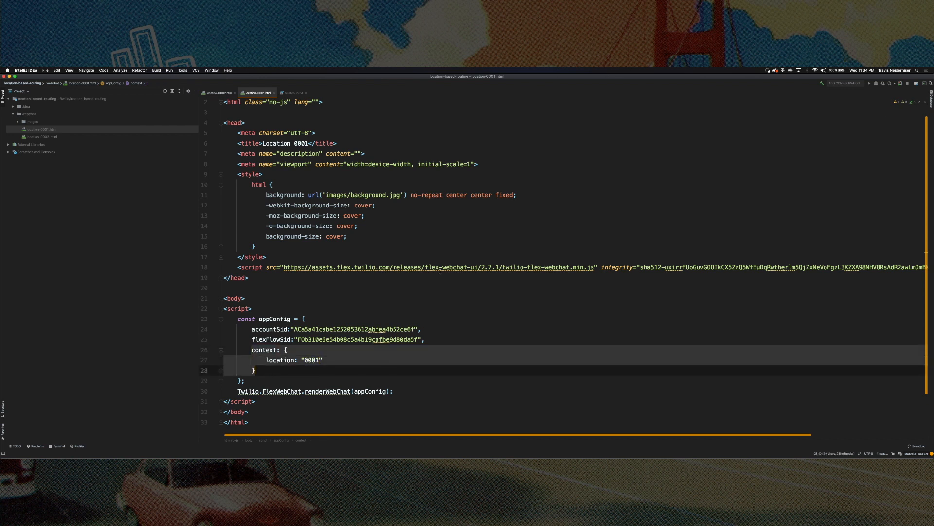
click(220, 92)
click(437, 350)
text(,)
key(Return)
key(super+v)
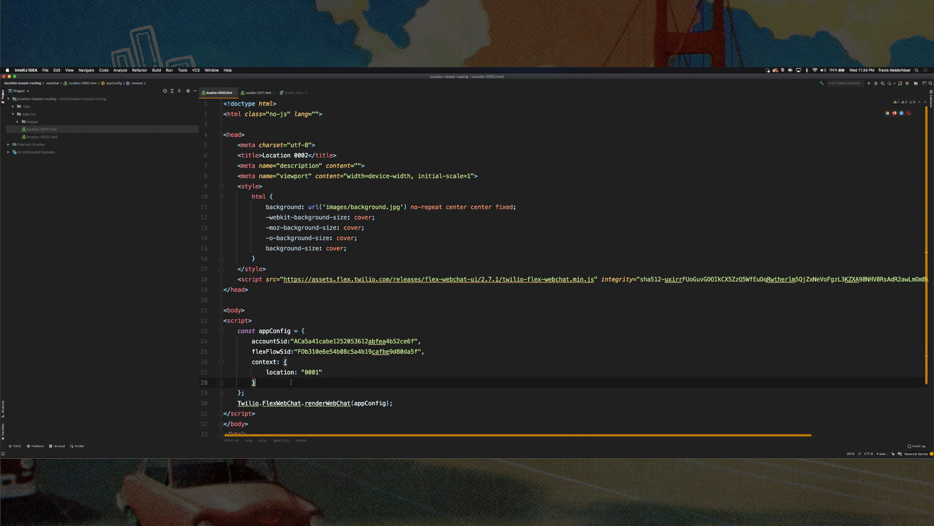
Set the context location in location-0002.html to "0002" and return to location-0001.html
key(Up)
key(End)
key(Left)
key(BackSpace)
text(2)
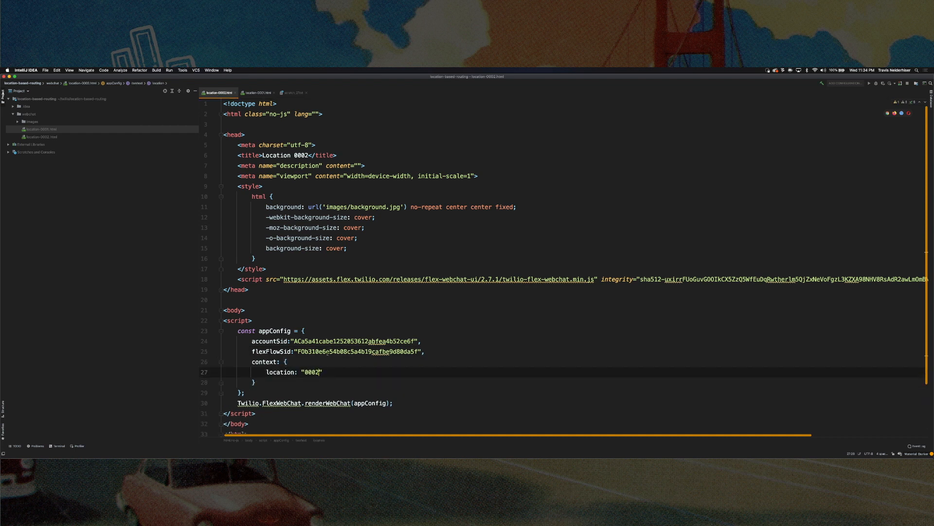
click(257, 93)
Switch to Chrome and look through the open Twilio documentation pages for the WebChat configuration reference
key(super+Tab)
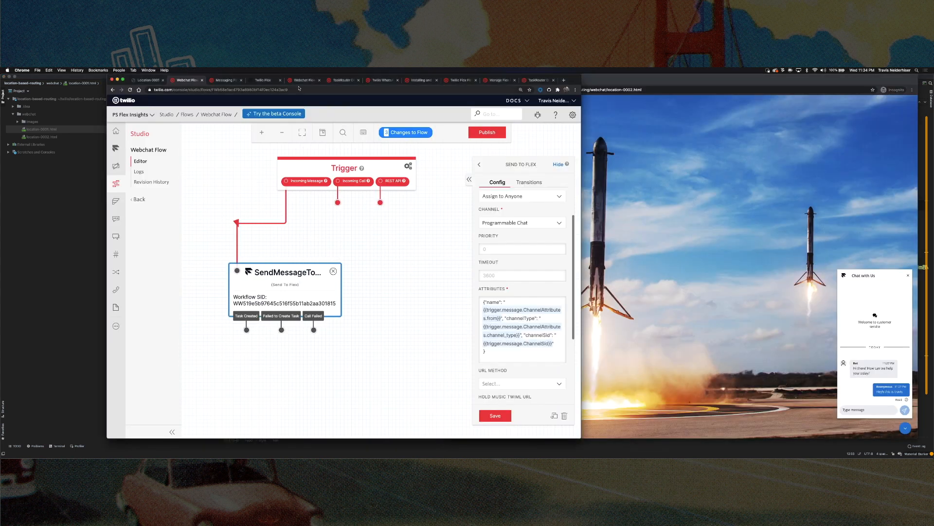
click(301, 81)
click(460, 81)
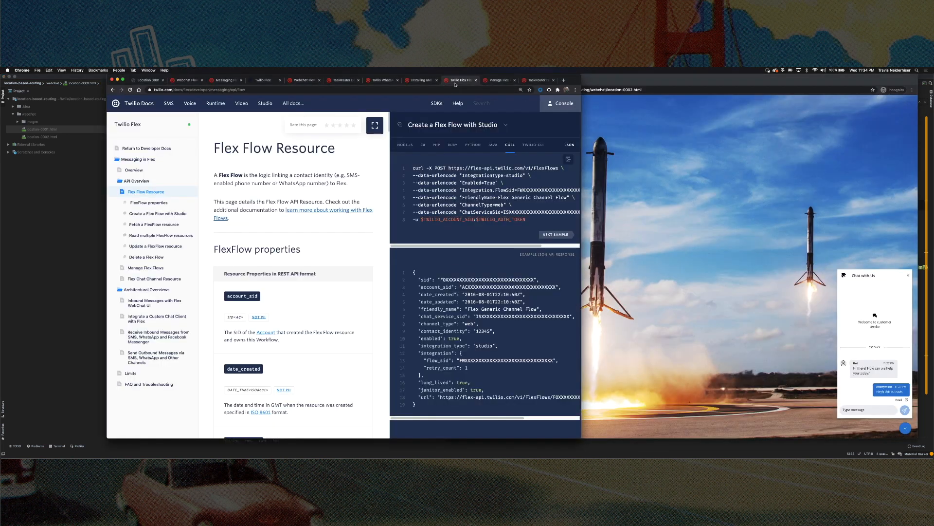
click(431, 81)
click(382, 80)
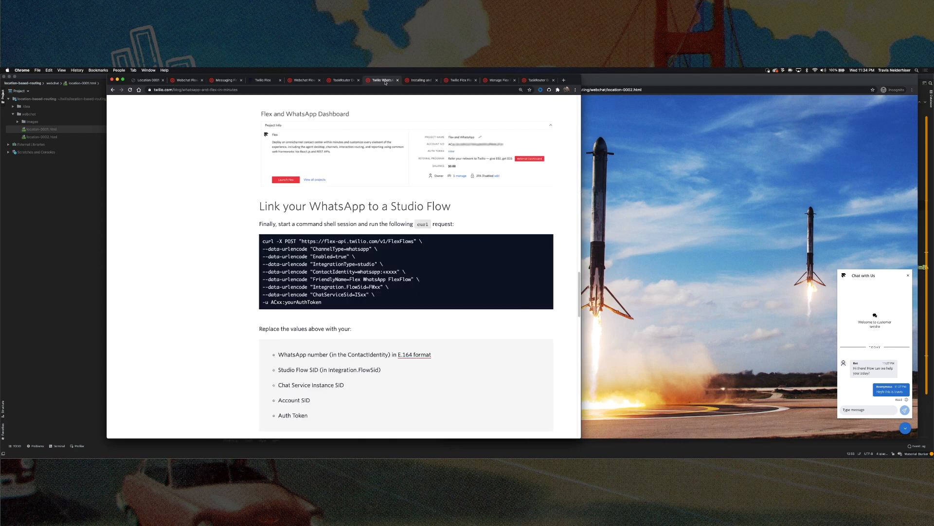
Search the web for "twilio webchat config" in a new tab and open Twilio's Configure the Flex WebChat UI page
key(super+t)
text(twilio)
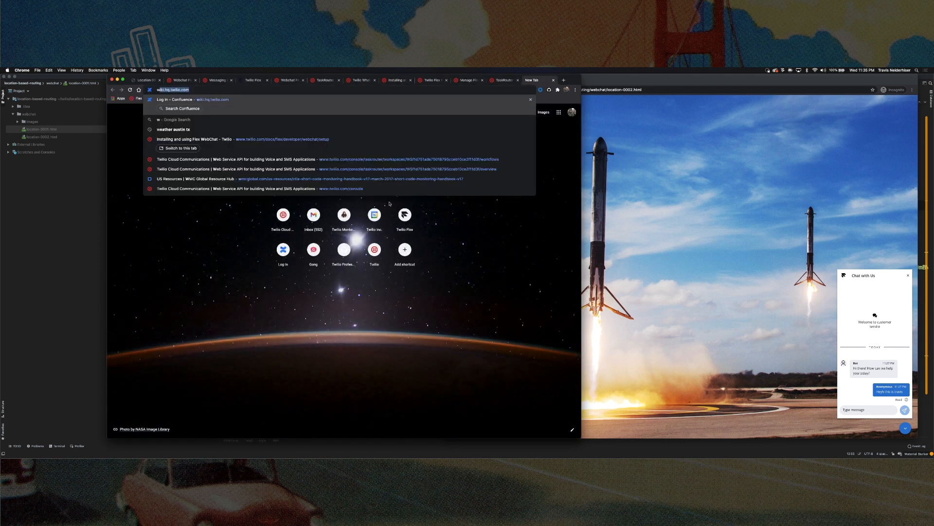
key(BackSpace)
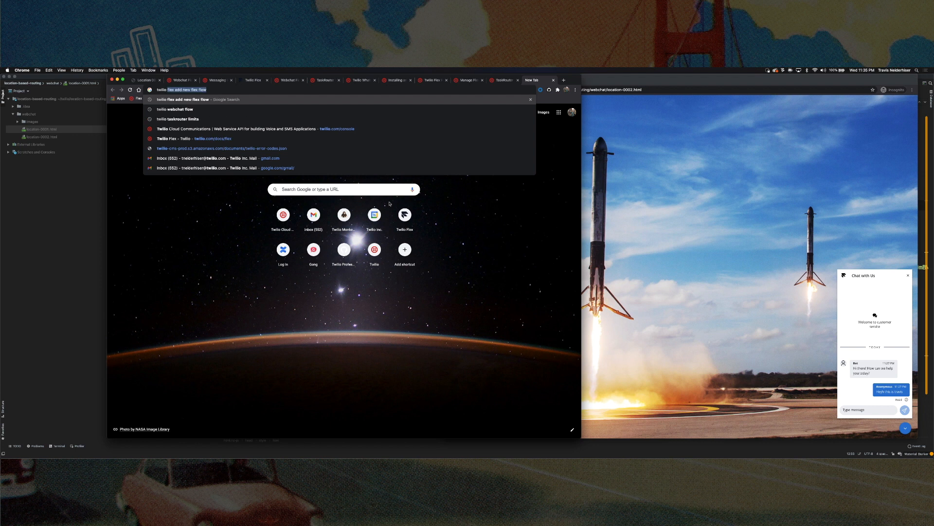
text(webchat)
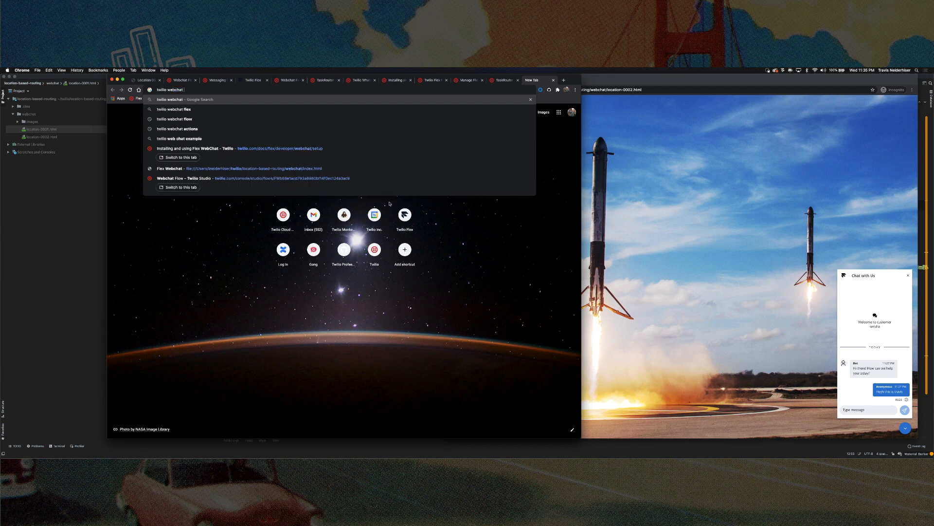
text( config)
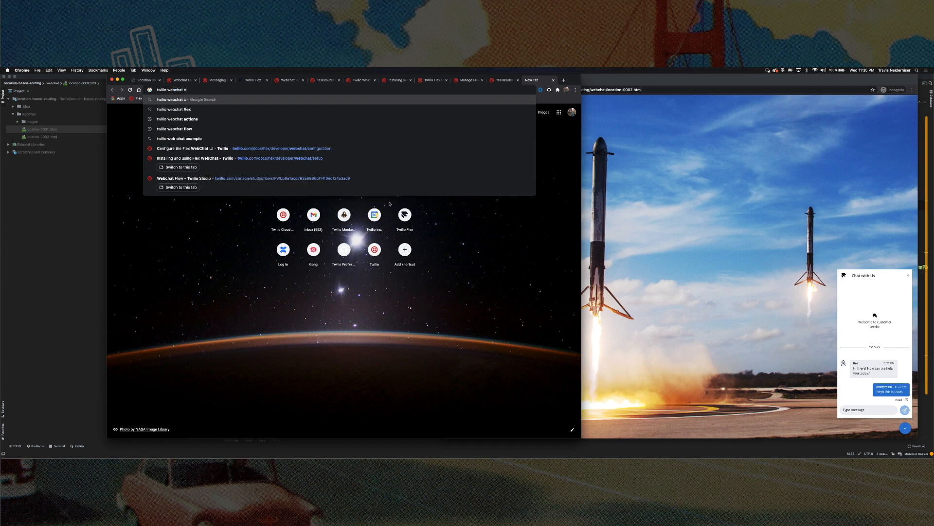
key(Return)
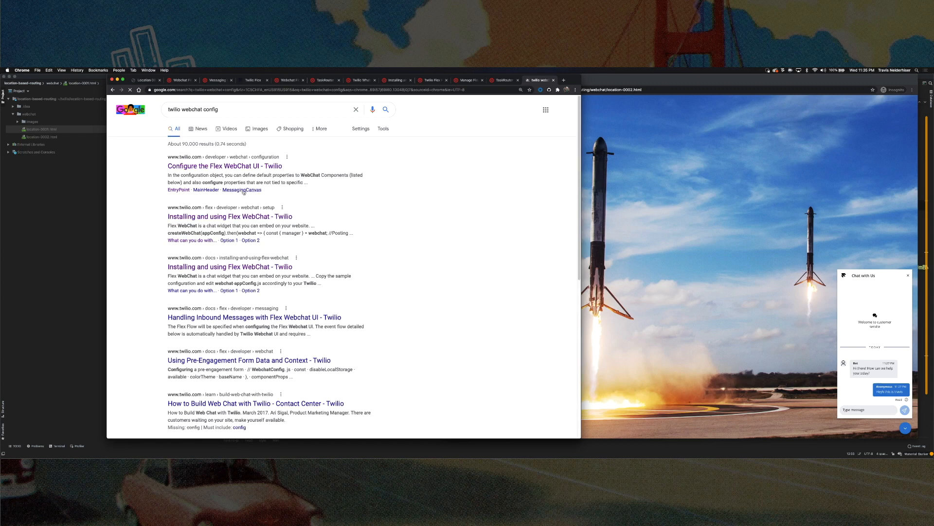
click(224, 166)
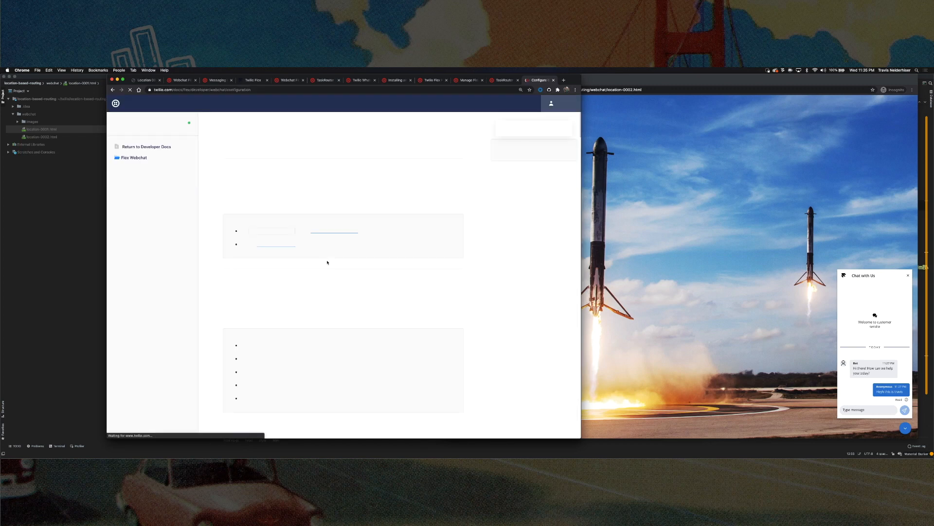
Find the context variable under WebChat basic configuration properties and highlight its name
scroll(302, 262, down, 10)
scroll(284, 263, down, 8)
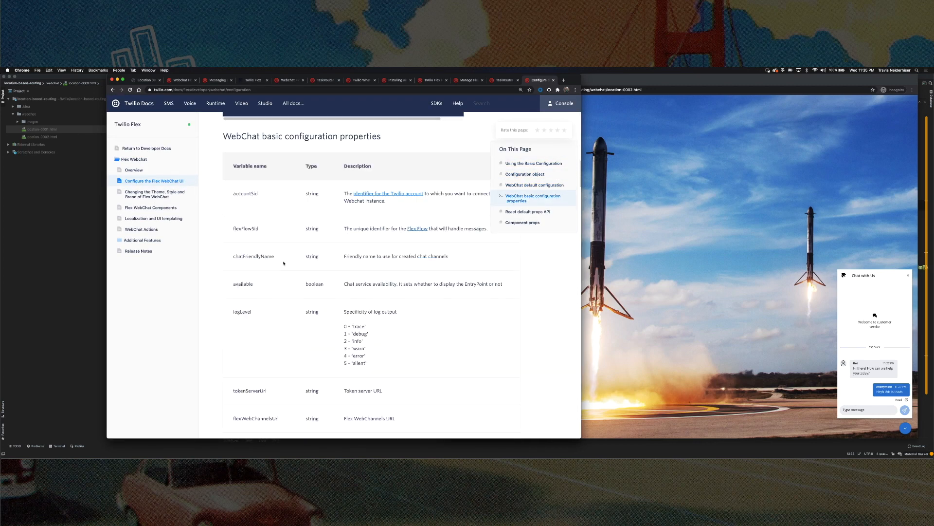
double_click(246, 301)
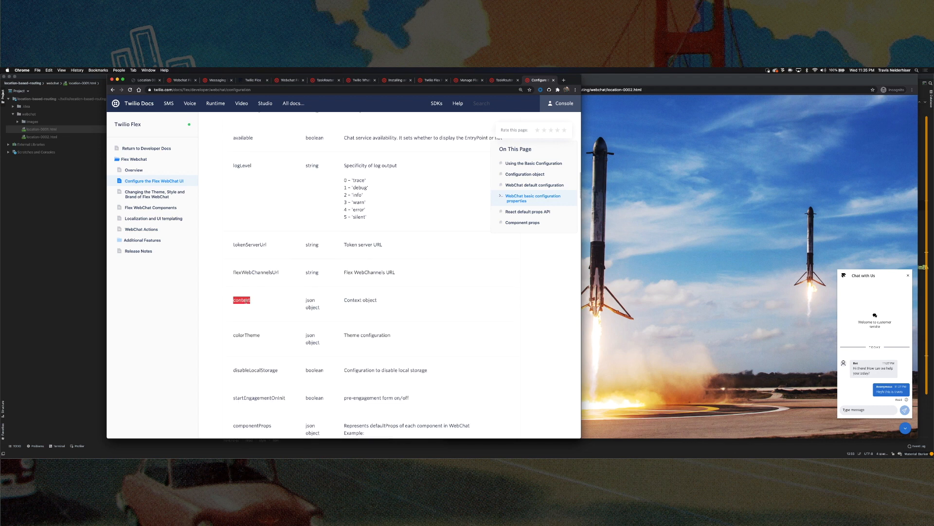
Examine the context block and its friendlyName property in the WebChat default configuration sample
scroll(242, 299, up, 10)
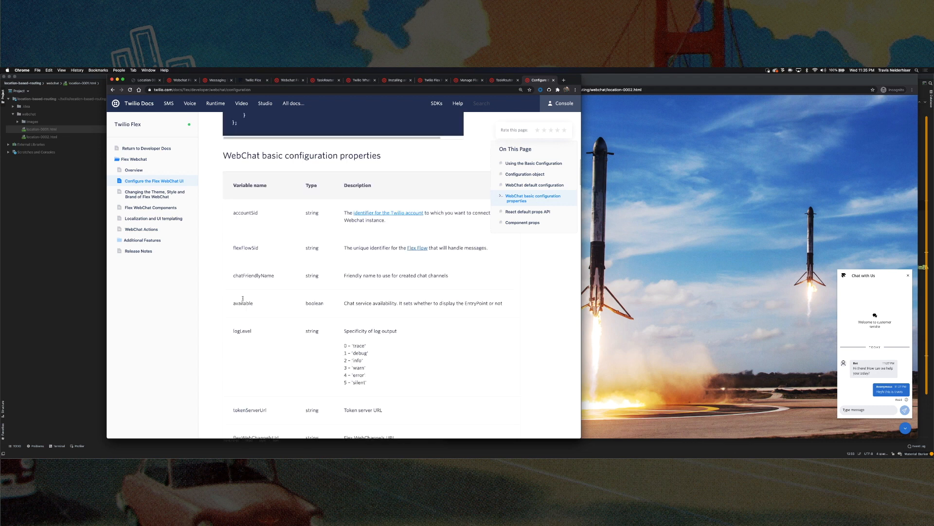
scroll(260, 208, up, 3)
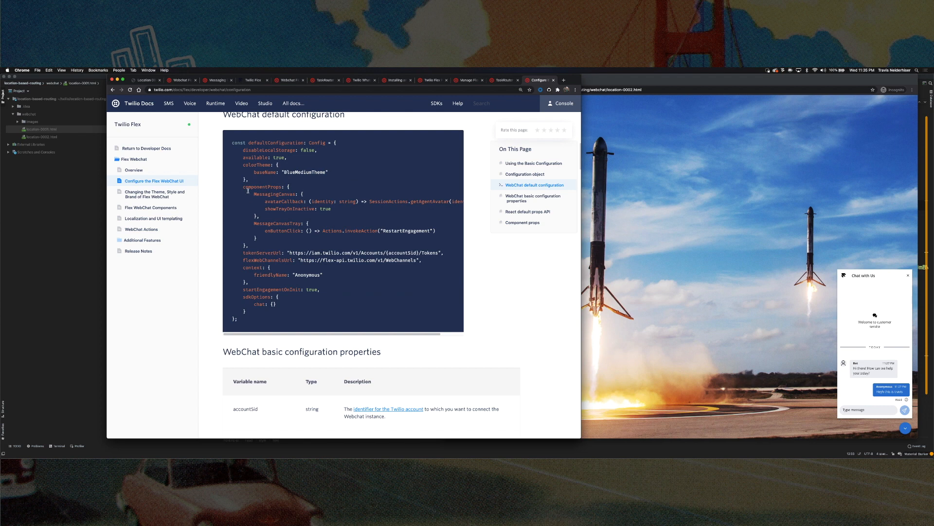
drag(237, 157, 278, 315)
click(244, 279)
drag(243, 278, 256, 292)
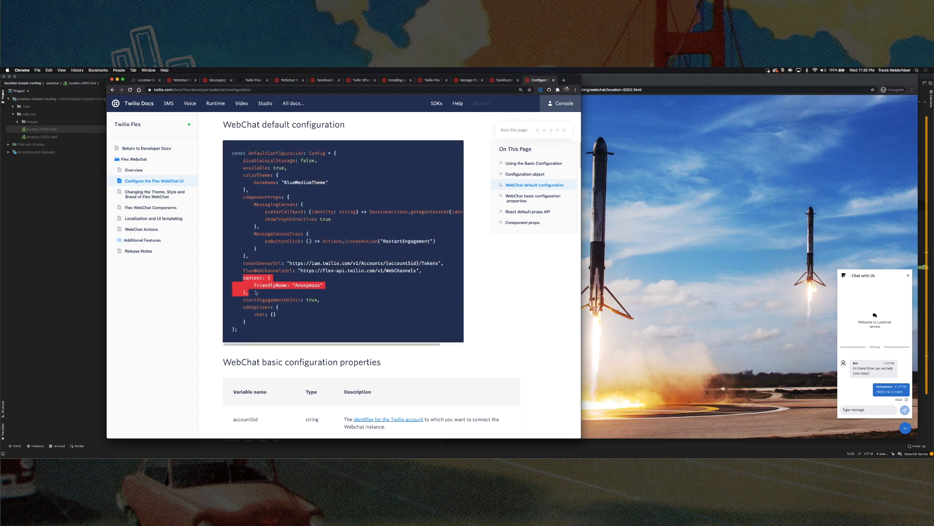
double_click(261, 285)
double_click(307, 284)
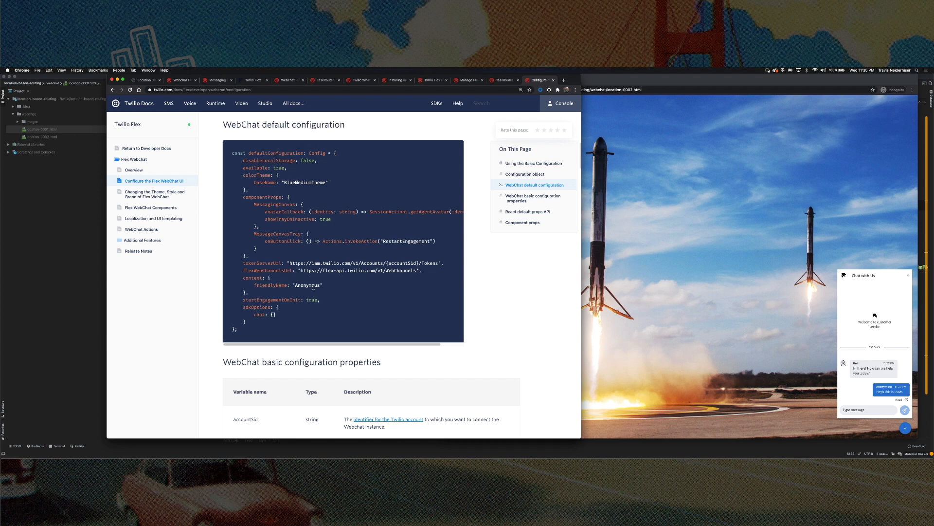
double_click(260, 285)
drag(254, 284, 322, 285)
click(321, 286)
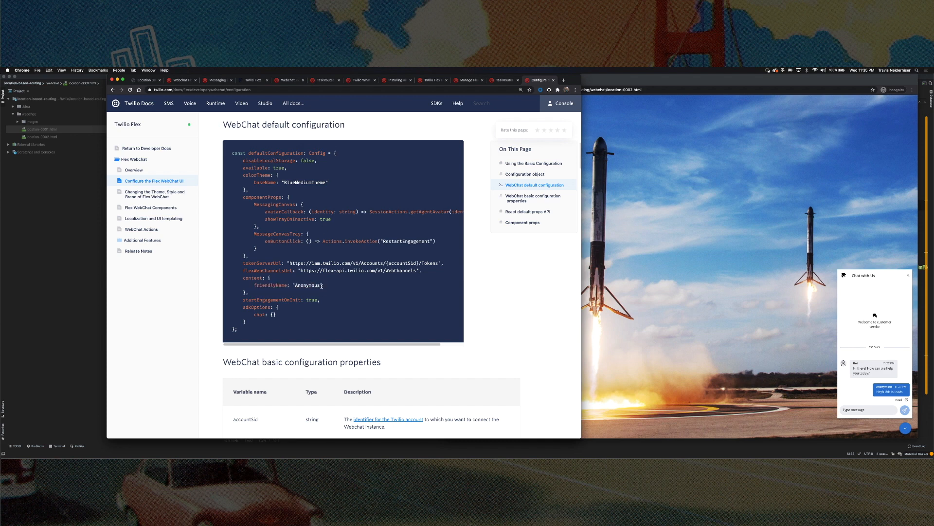
double_click(309, 286)
In Twilio Flex, end and complete the Anonymous web chat and end the remaining SMS chat
click(253, 79)
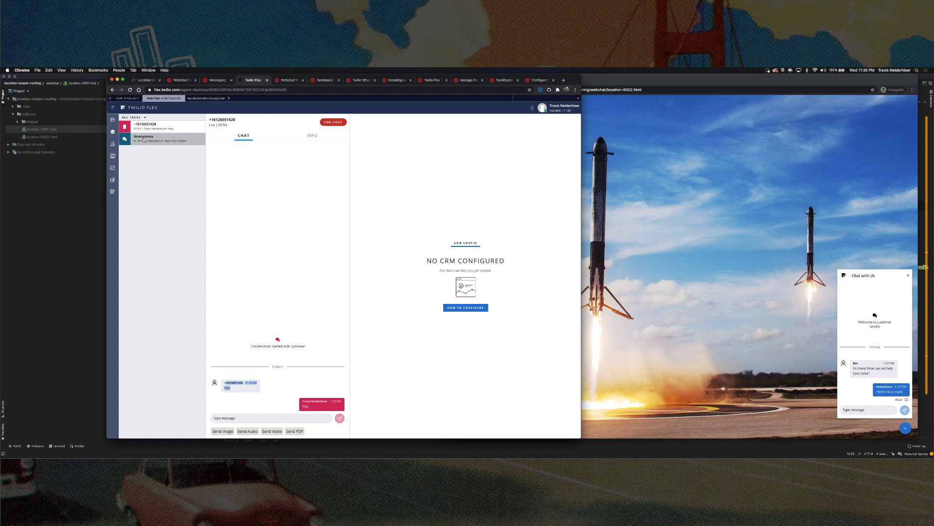
click(161, 138)
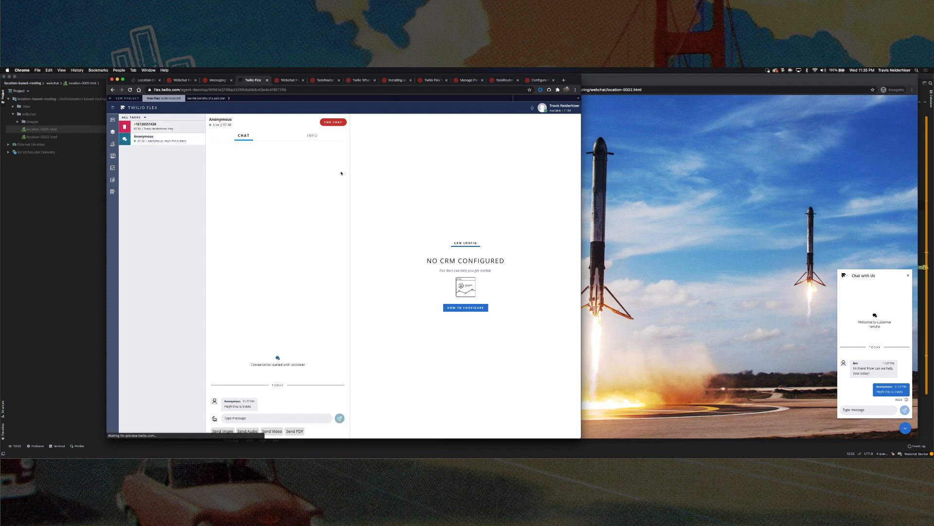
click(333, 122)
click(333, 122)
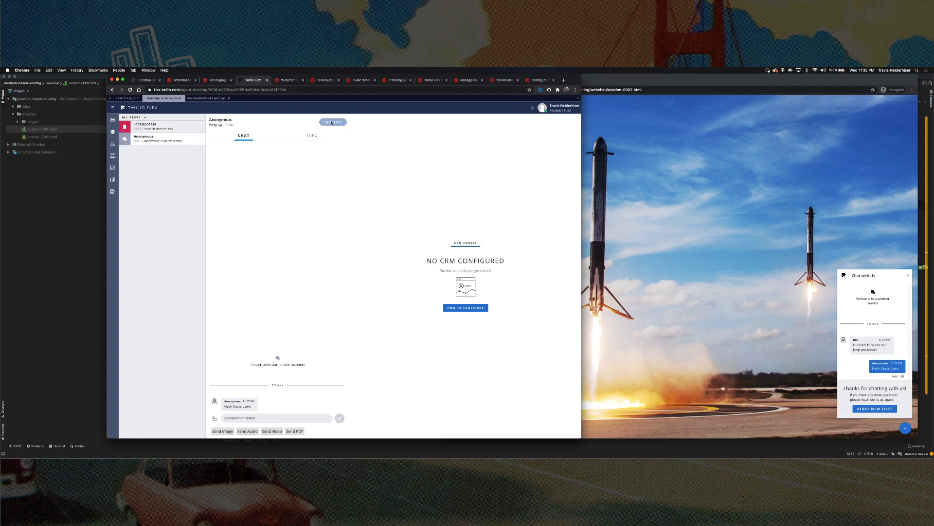
click(333, 122)
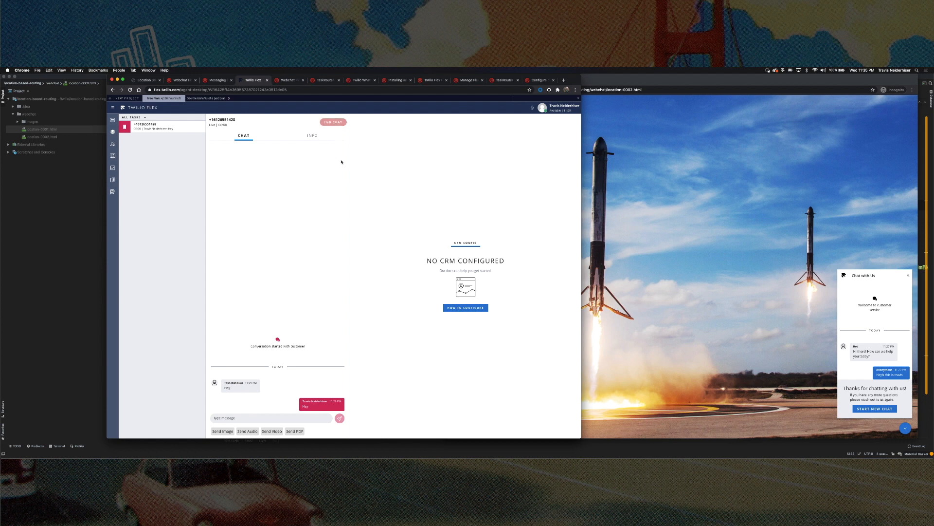
click(334, 122)
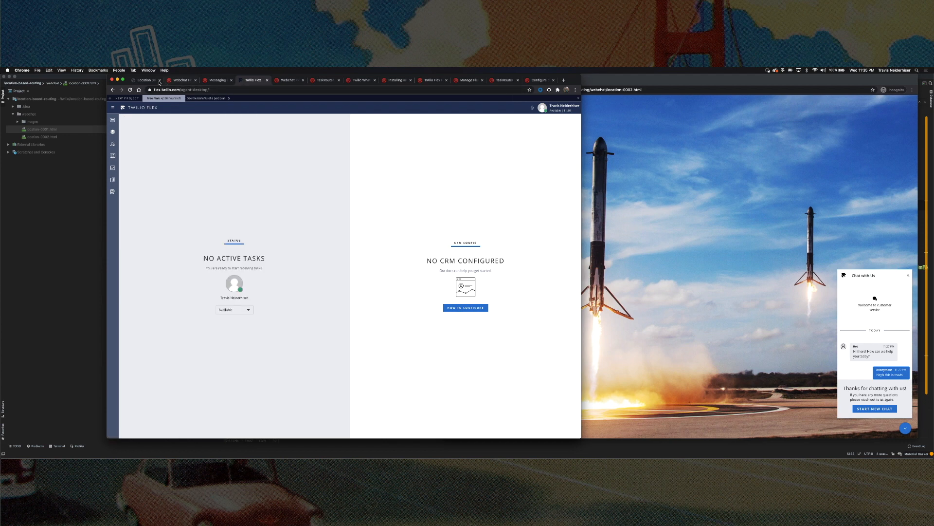
Add a friendlyName property after location in the context of location-0001.html in IntelliJ IDEA, copying its name from the WebChat docs
key(super+Tab)
click(330, 364)
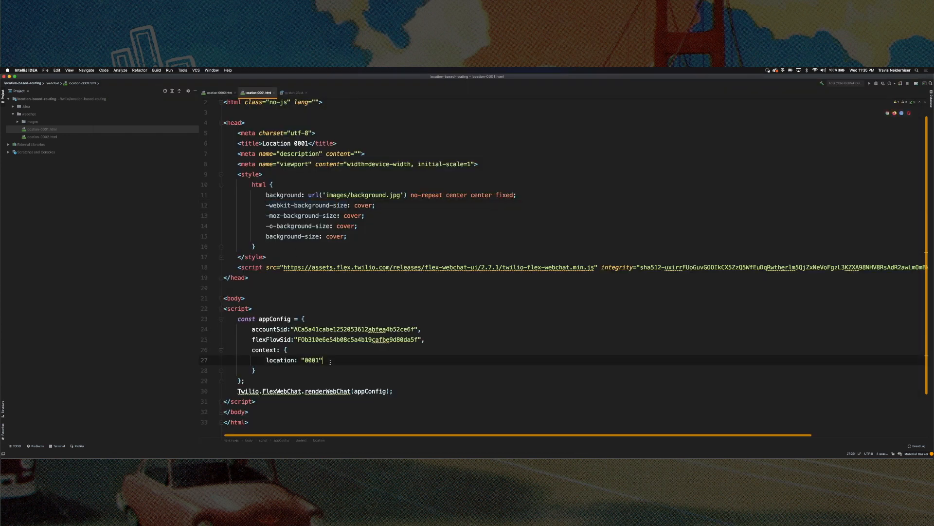
text(,)
key(Return)
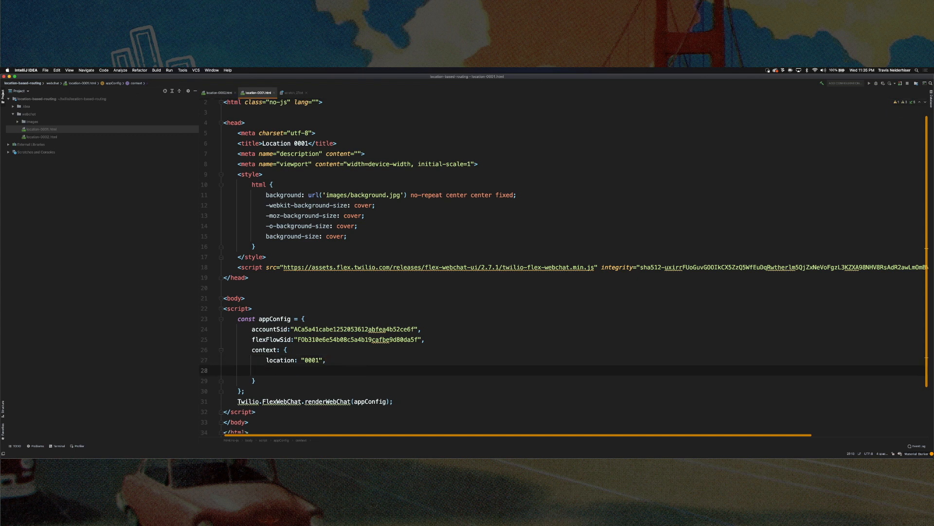
key(super+Tab)
click(538, 81)
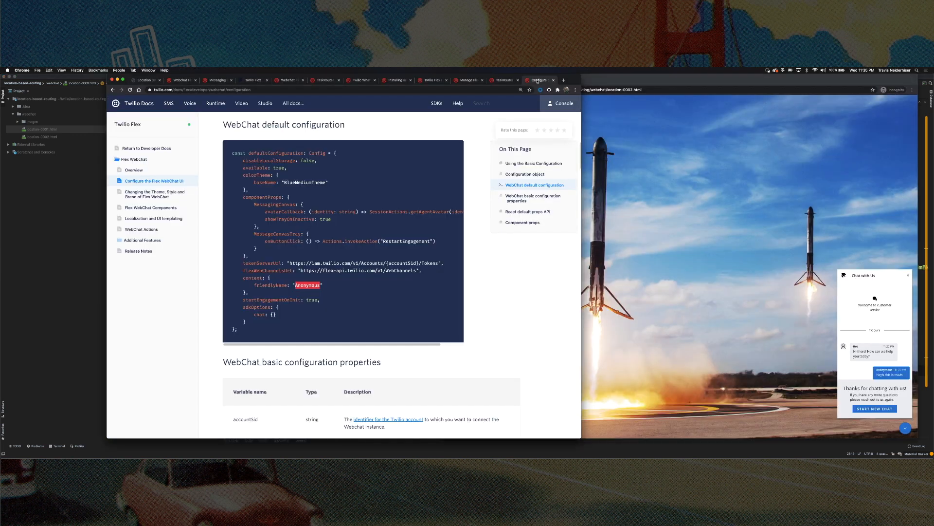
double_click(262, 285)
key(super+c)
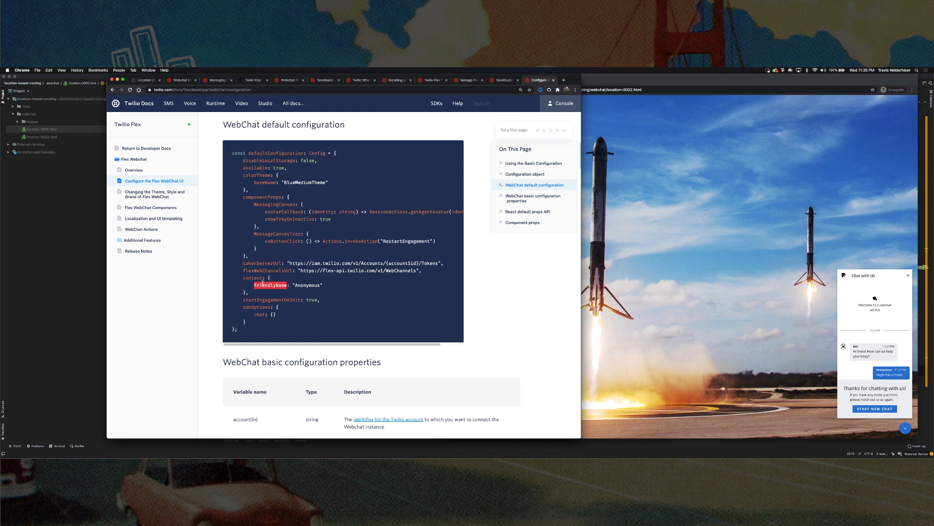
key(super+Tab)
key(super+v)
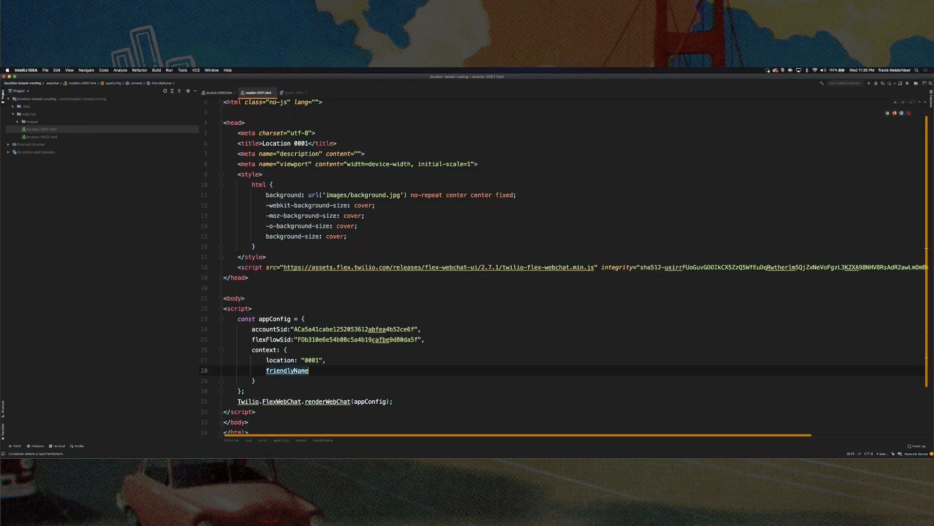
Set the context's friendlyName in location-0001.html to "Incoming from 0001"
text("Trav)
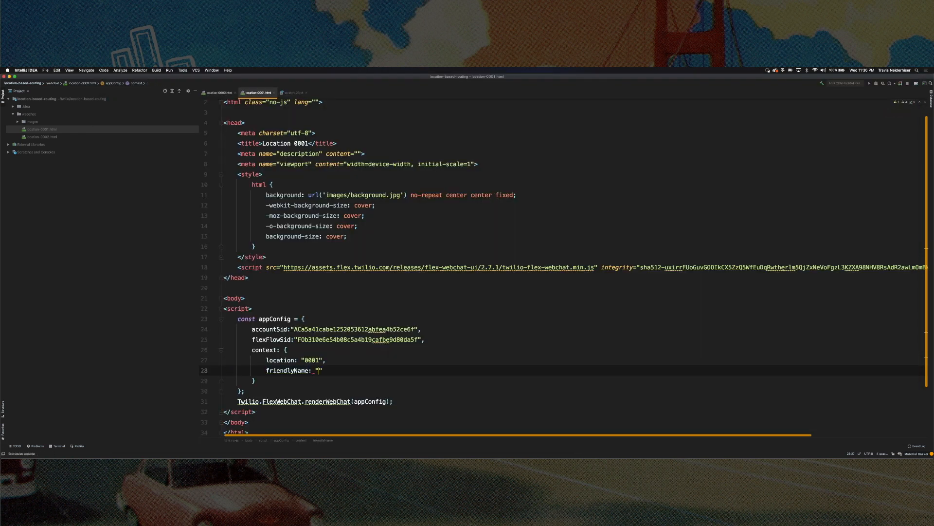
text(is)
drag(312, 370, 341, 369)
click(340, 370)
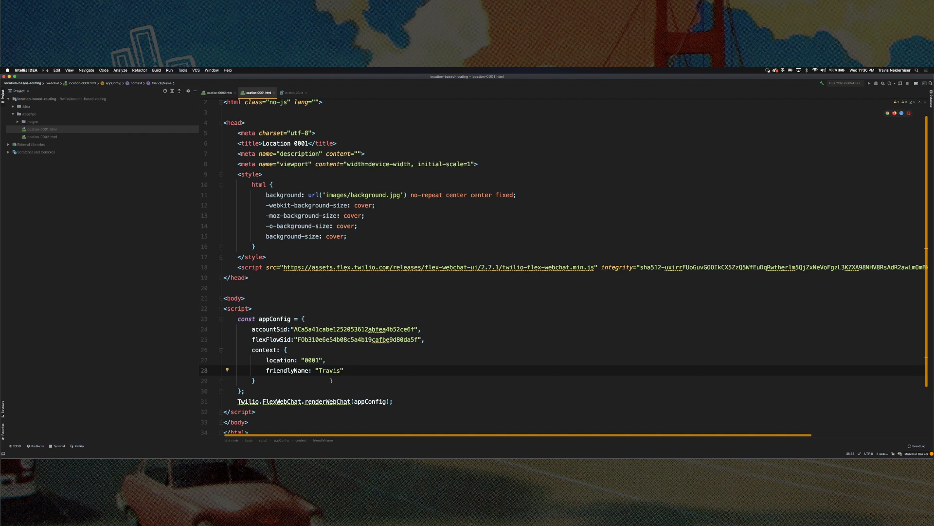
key(alt+Up)
text(Incoming from 0001)
Copy the friendlyName line into the context of location-0002.html and set its value to "Incoming from 0002"
drag(390, 370, 267, 370)
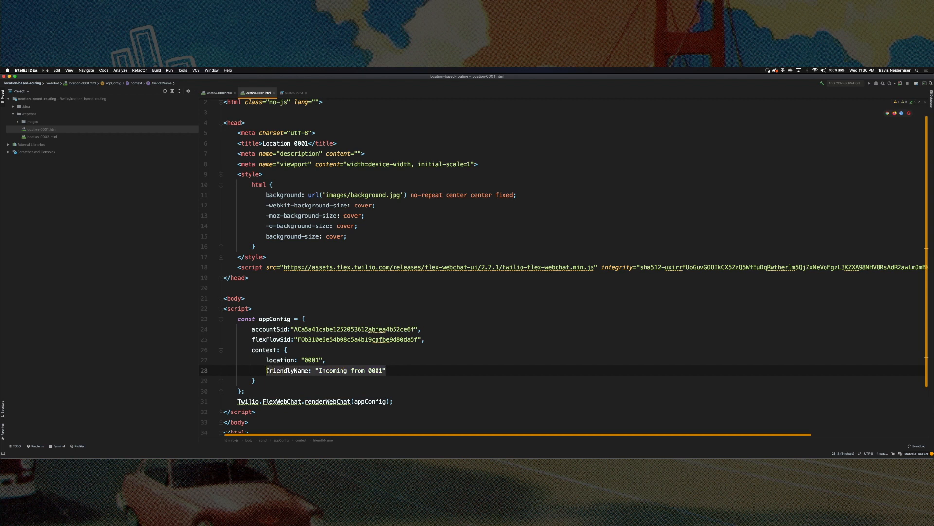
click(218, 92)
click(333, 373)
text(, friendlyName: "Incoming from 0001)
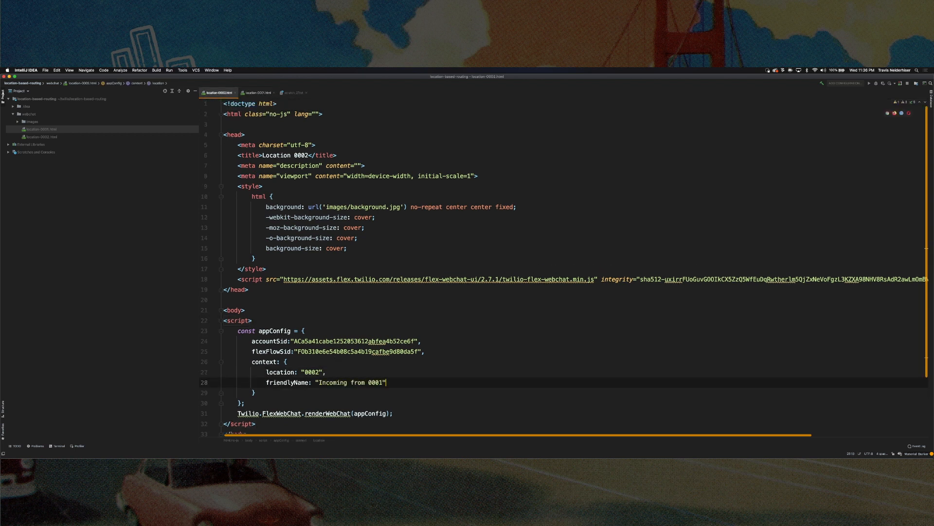
key(BackSpace)
text(2)
click(399, 332)
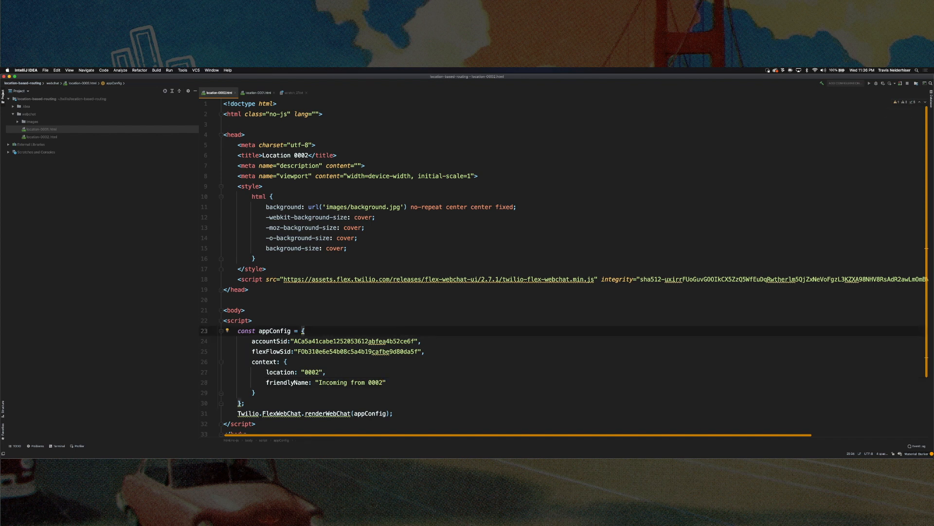
Switch to Chrome, open the Webchat Flow in Studio and review the trigger and the SendMessageToAgent widget's attributes
key(super+Tab)
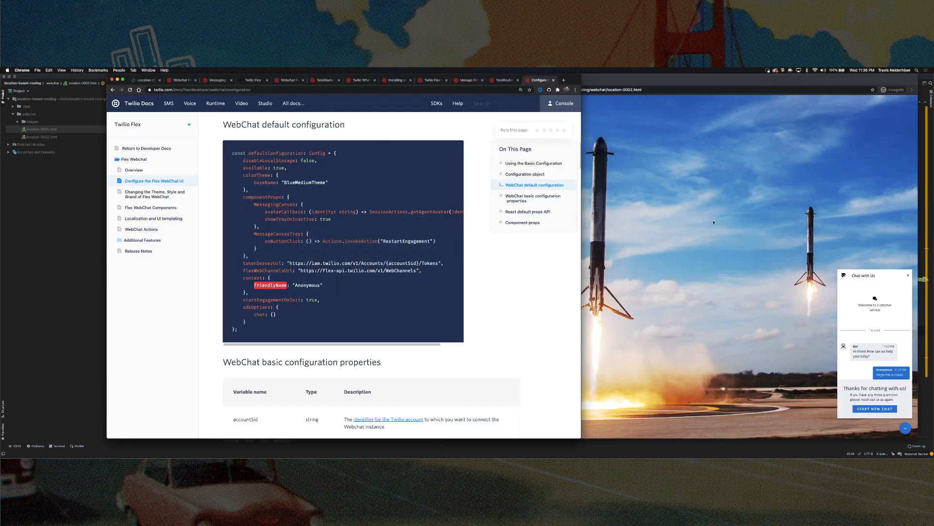
click(703, 216)
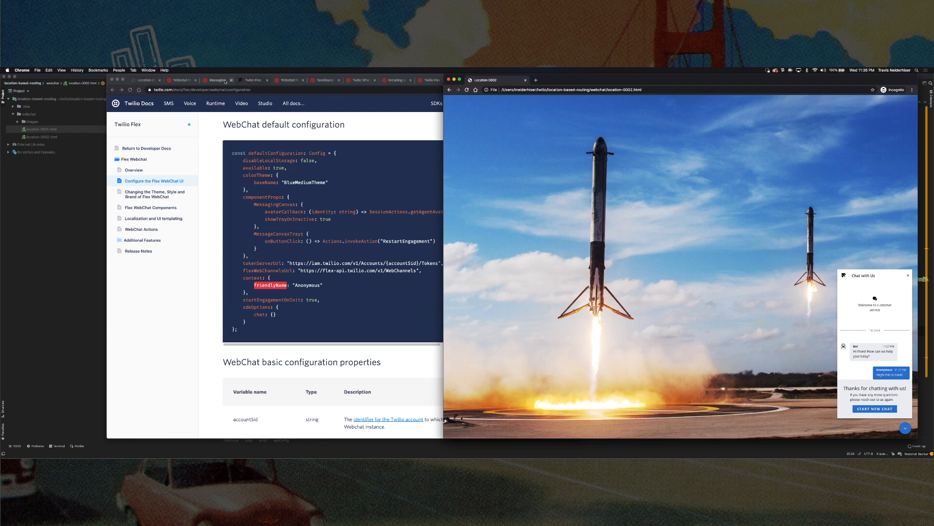
click(180, 80)
drag(340, 240, 367, 228)
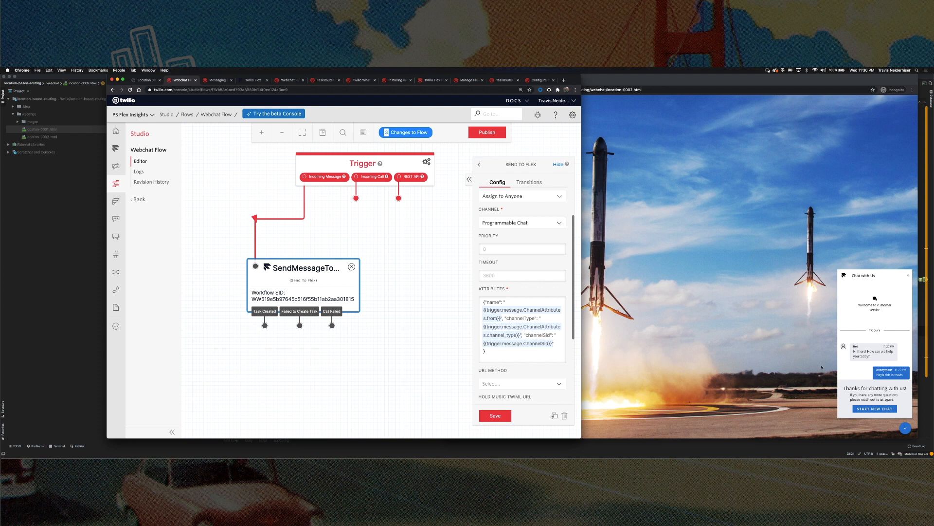
click(348, 162)
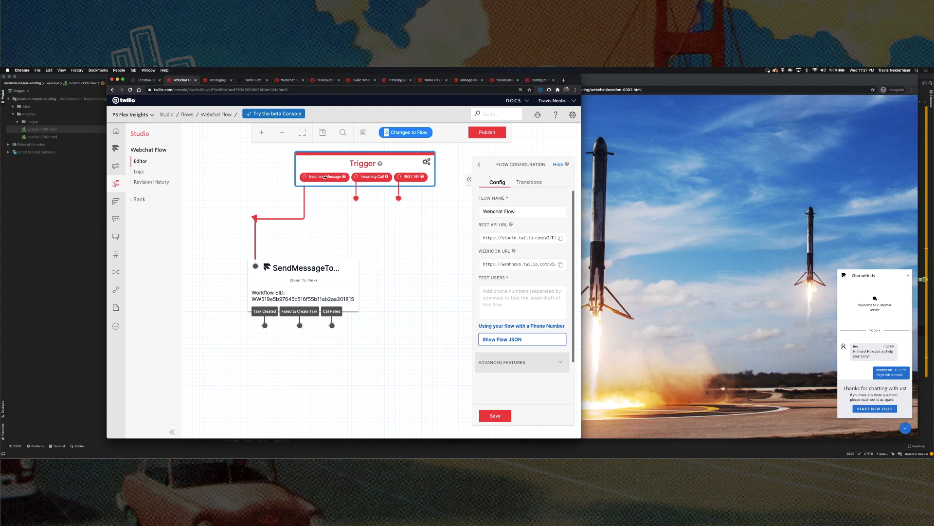
drag(319, 296, 293, 290)
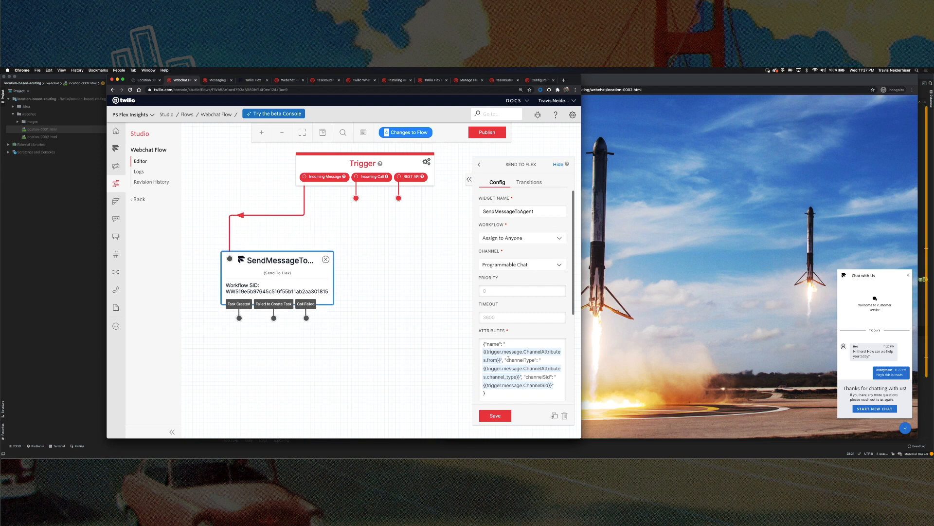
drag(490, 384, 480, 337)
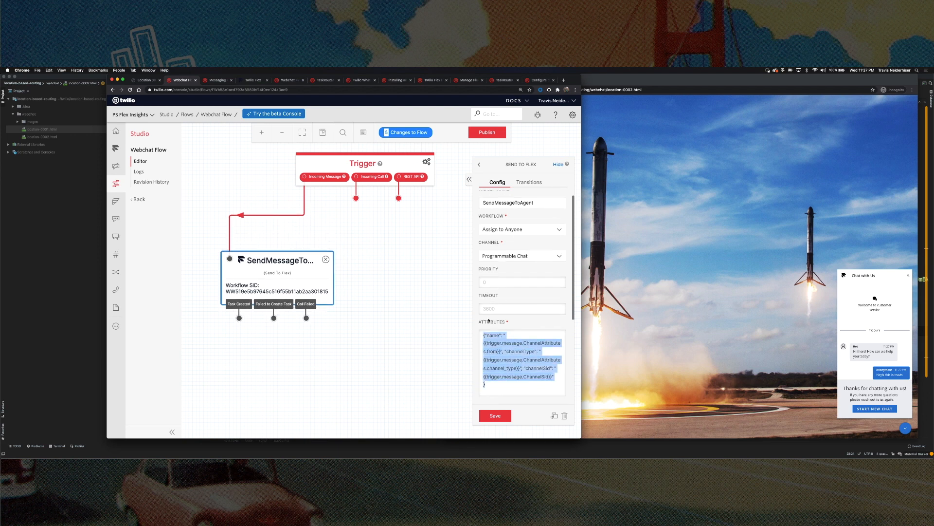
double_click(489, 320)
drag(274, 268, 319, 261)
Add "foobar":"yes!" to the SendMessageToAgent widget's attributes, save the widget and publish the Webchat Flow
click(515, 382)
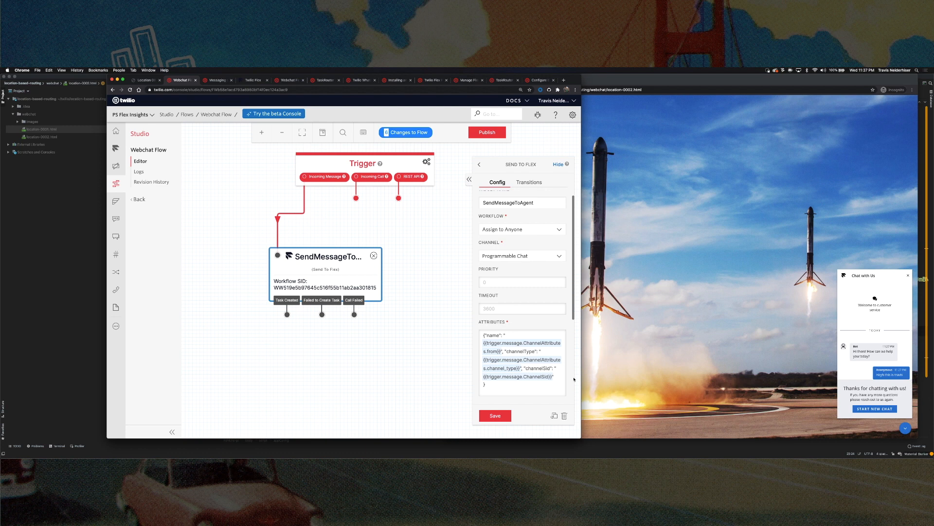
key(Return)
text(foobar":"yes!")
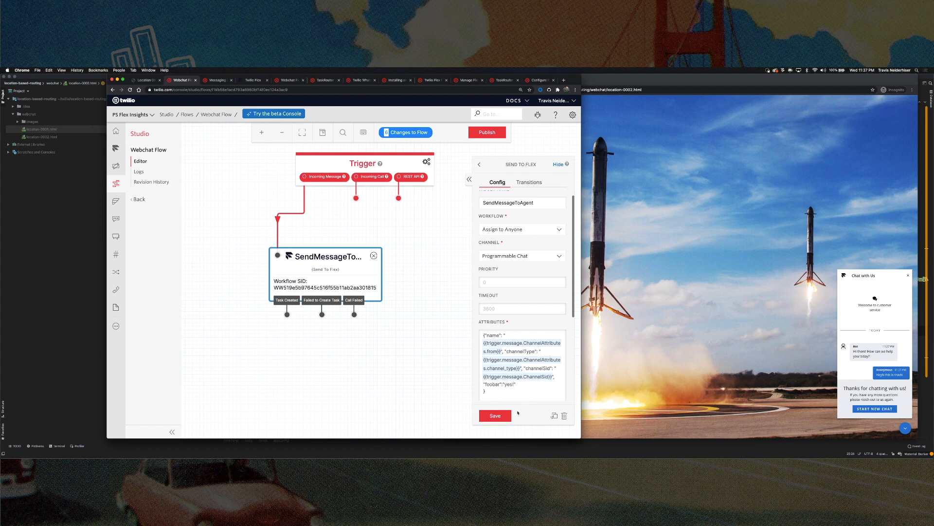
click(500, 417)
click(490, 136)
click(429, 176)
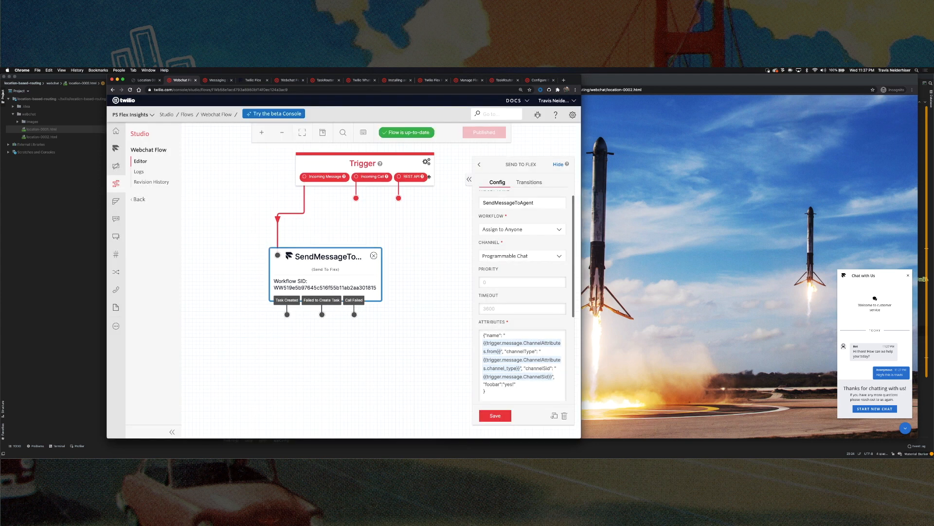
click(351, 166)
Start a new chat on the location-0002.html page and send the message "Testing!"
click(643, 229)
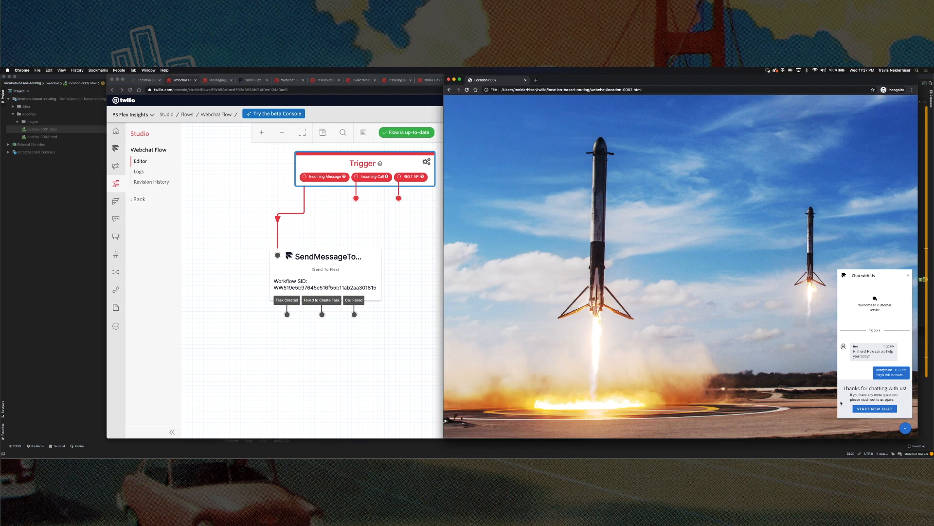
click(875, 409)
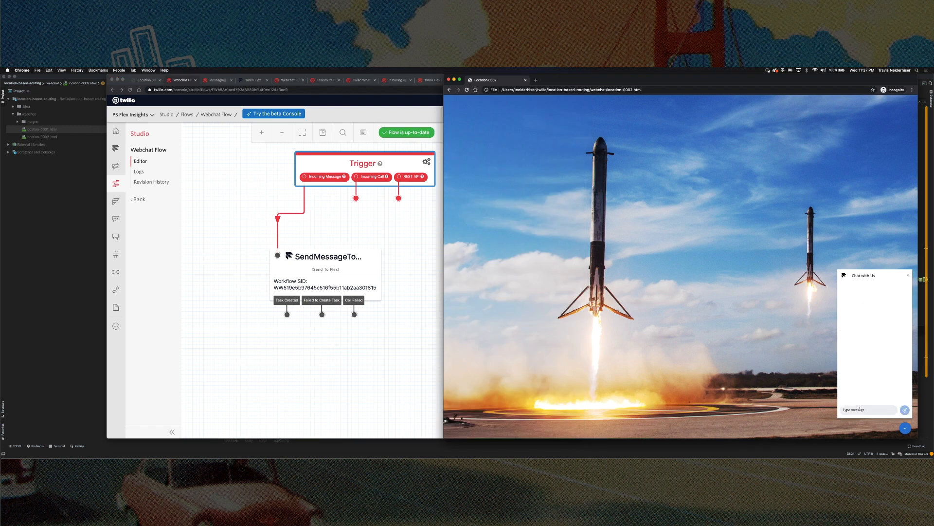
text(Testing)
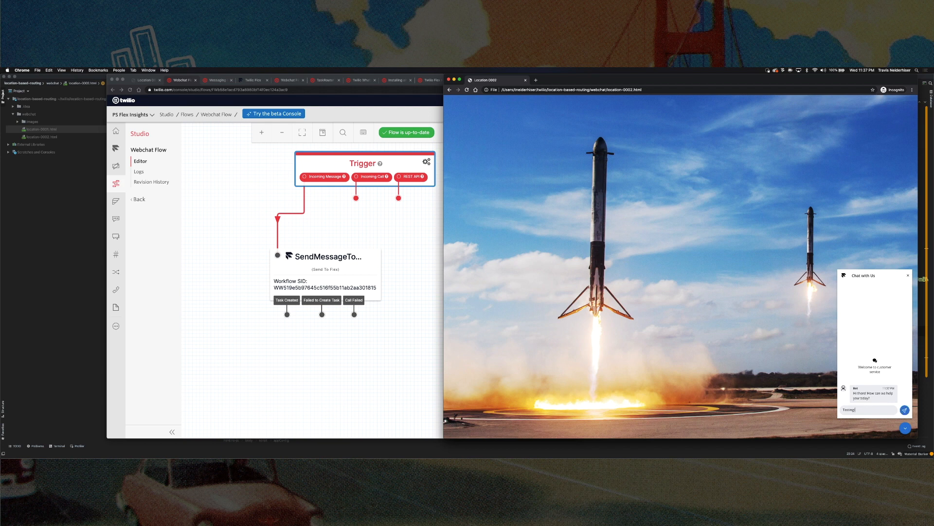
key(Return)
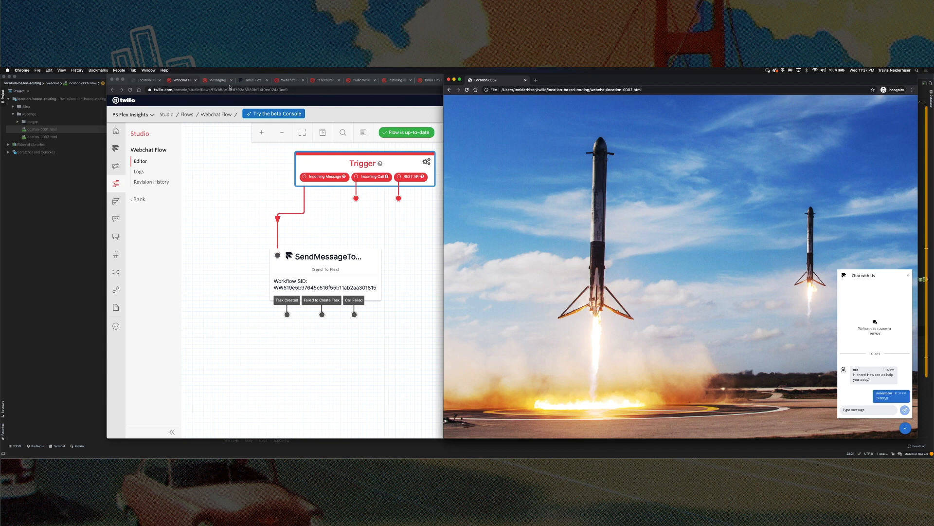
Switch to the Twilio Flex agent desktop, view the incoming Anonymous chat request and accept it
click(253, 80)
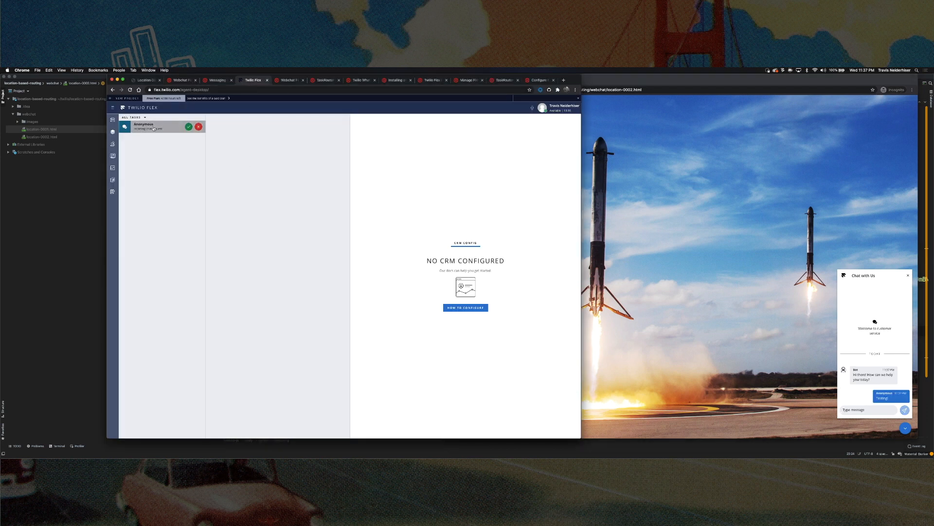
click(153, 129)
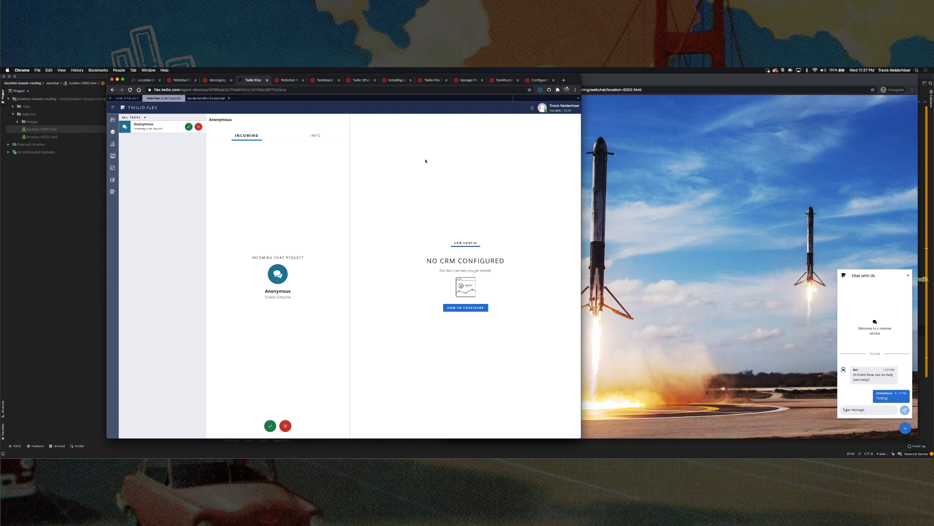
click(189, 128)
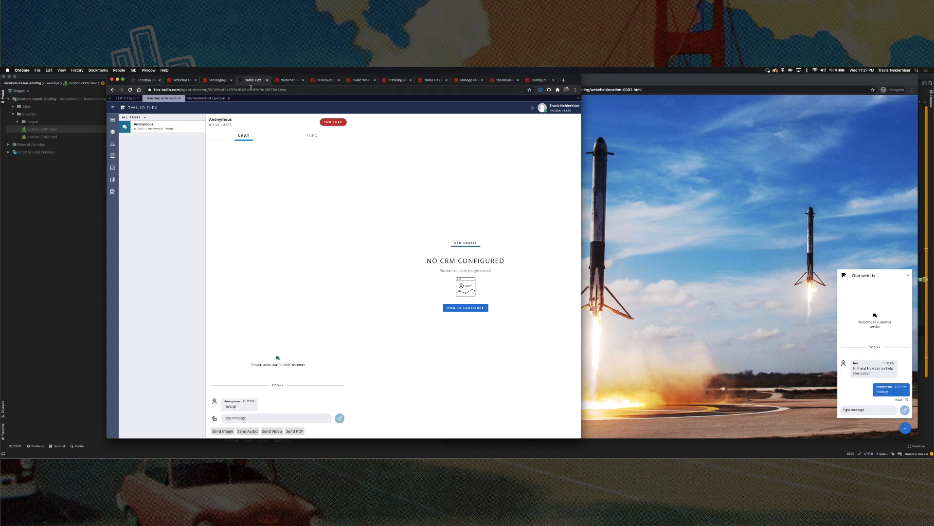
Open TaskRouter in a new browser tab and examine the attributes of the assigned chat task in the Flex Task Assignment workspace
click(286, 81)
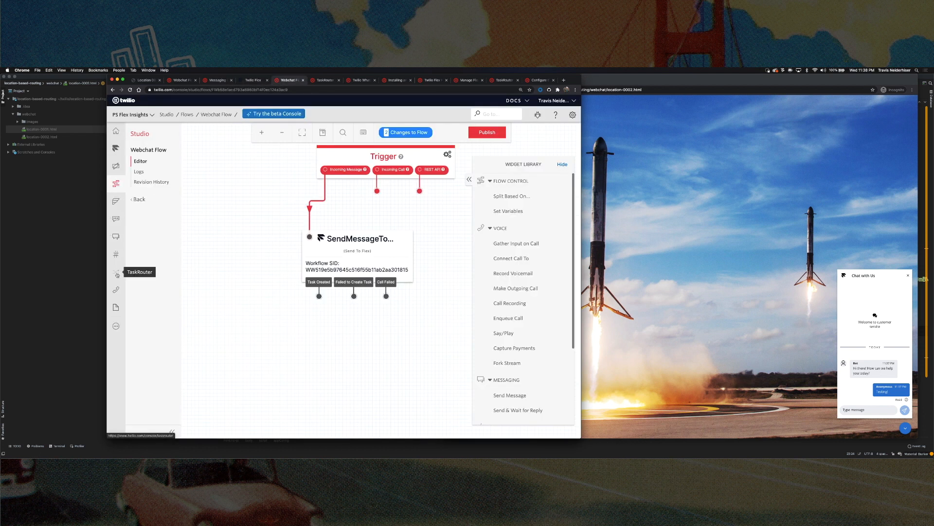
right_click(116, 274)
click(131, 275)
click(306, 81)
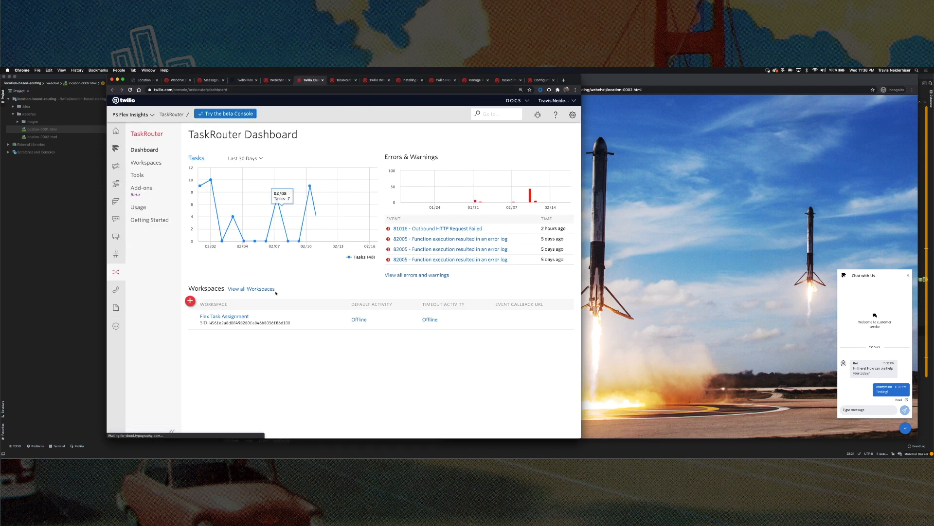
click(243, 317)
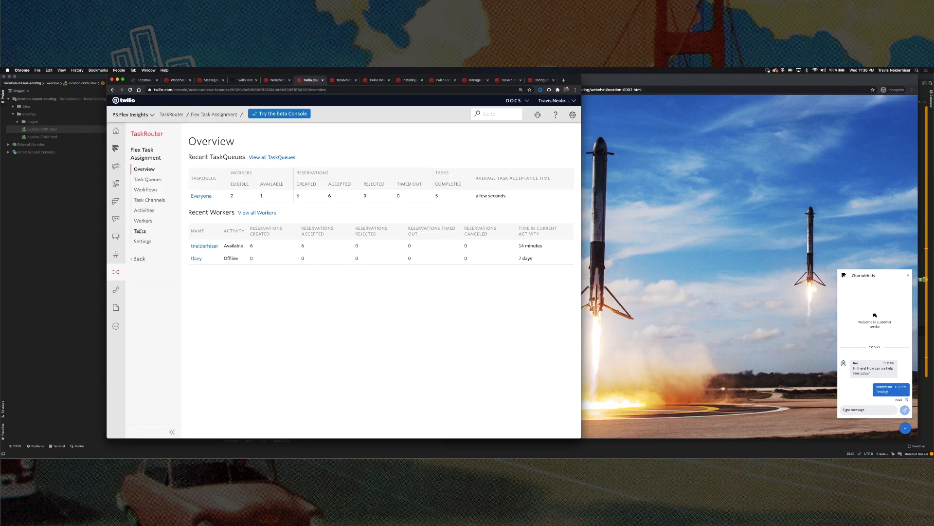
click(140, 231)
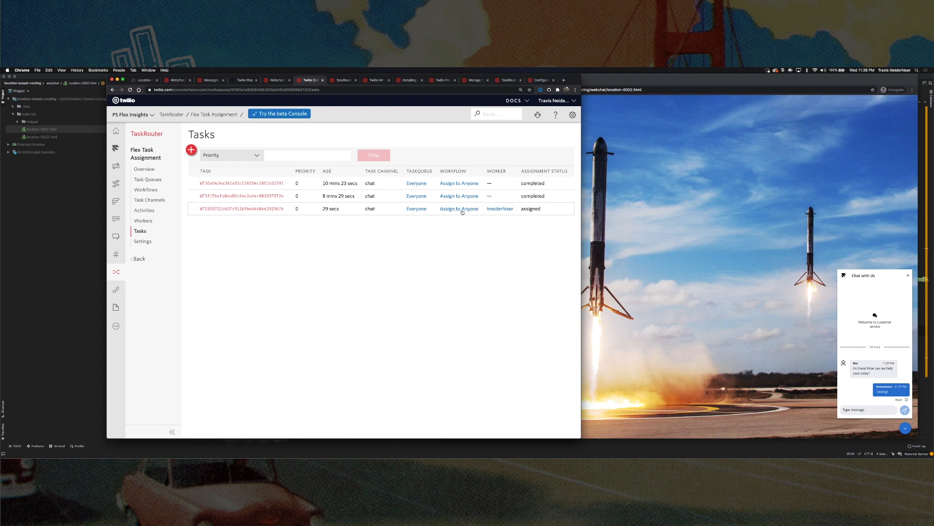
click(247, 208)
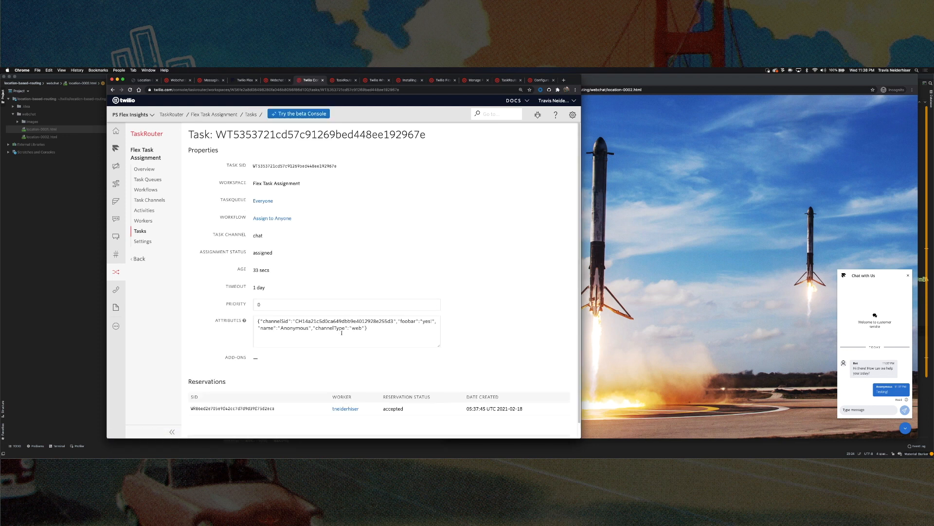
Examine the attributes of the assigned chat task in TaskRouter, including the foobar entry
drag(398, 321, 436, 321)
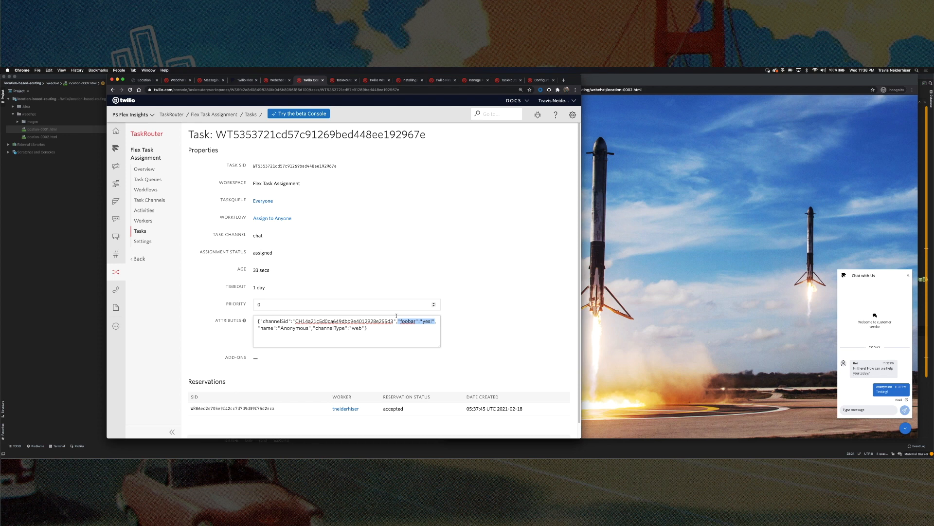
drag(373, 332, 263, 317)
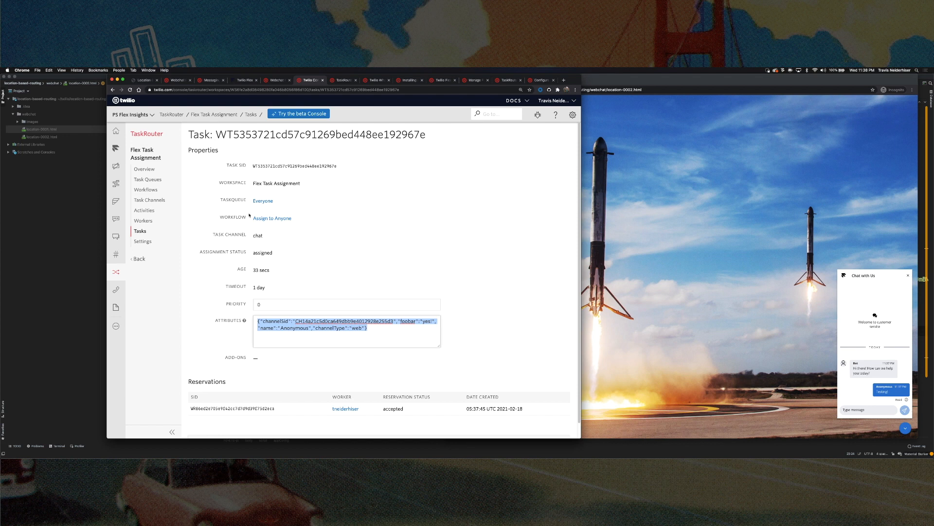
click(354, 322)
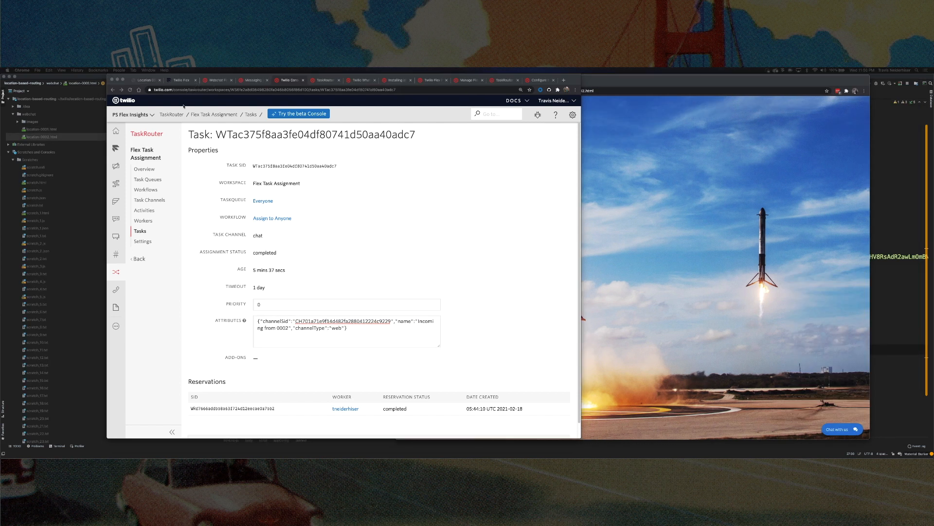
click(248, 143)
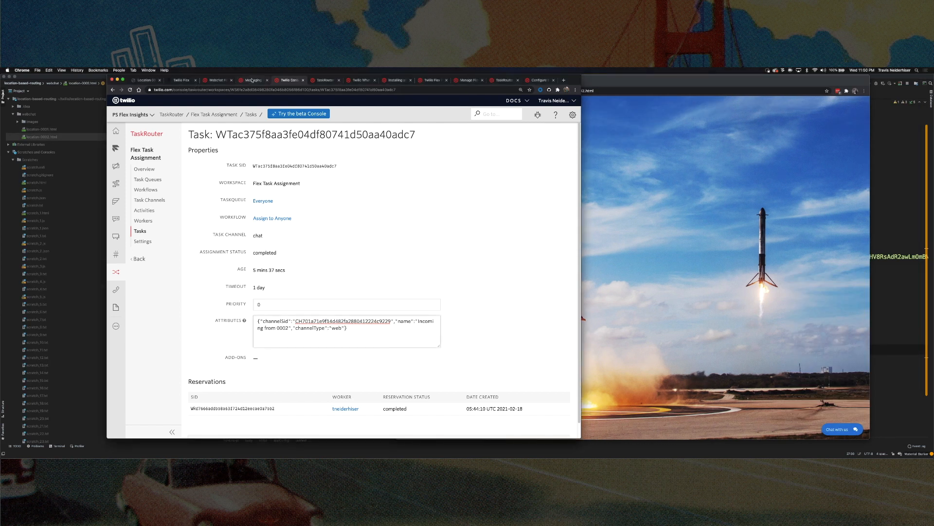
Replace the foobar attribute with a "location" key in the Send to Flex widget of the Webchat Flow
click(218, 80)
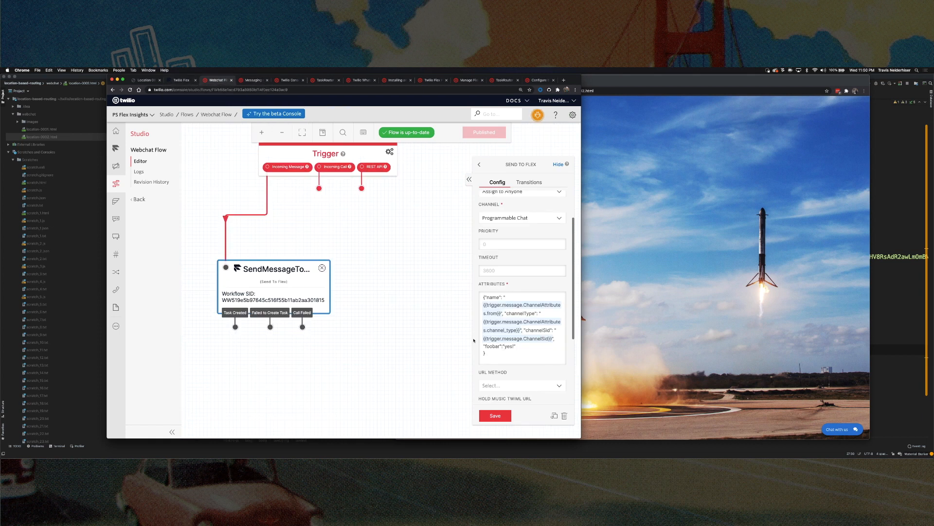
drag(483, 346, 516, 348)
key(BackSpace)
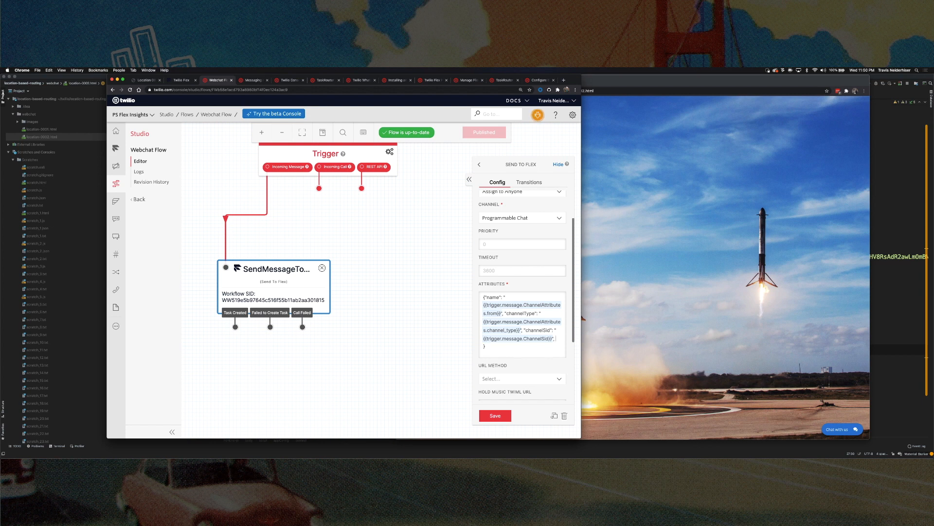
key(BackSpace)
text(, "location")
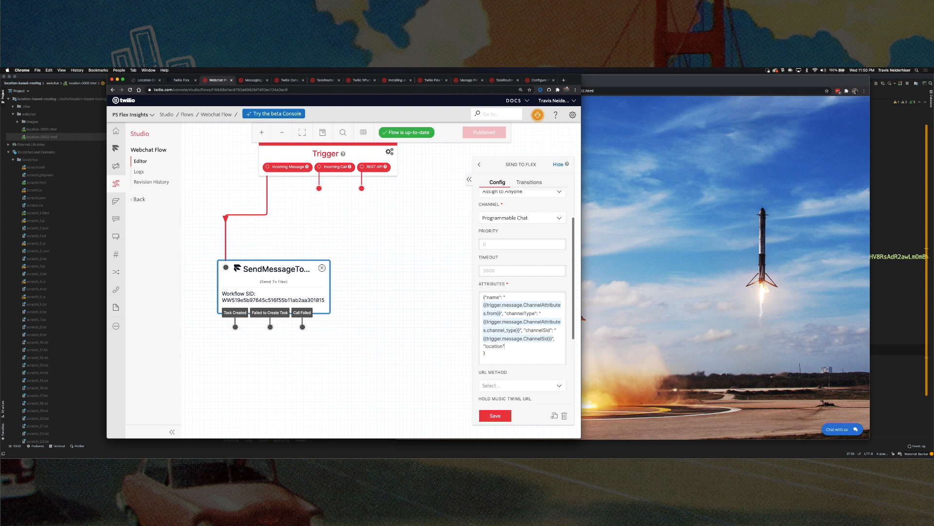
text(:)
In the code editor, prefix the location context key in location-0002.html with a first name and capitalise its L
key(super+Tab)
key(super+Tab)
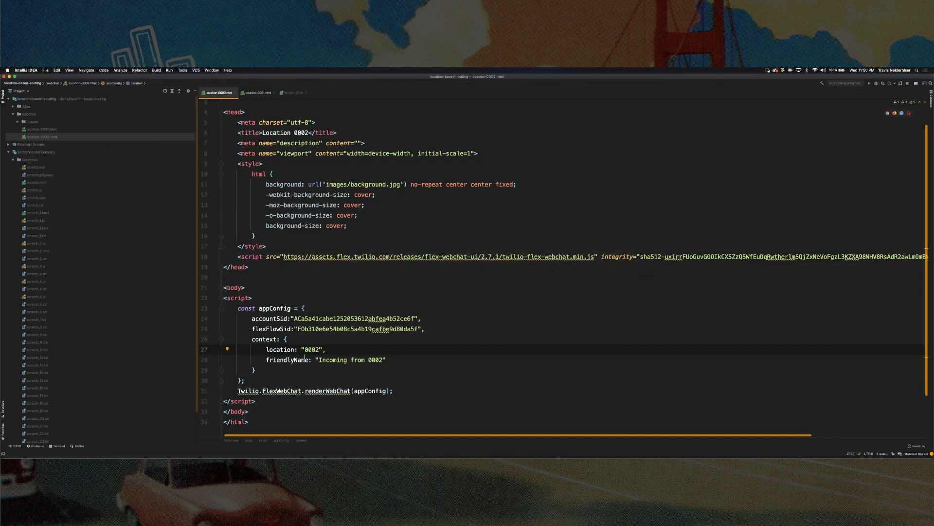
click(293, 349)
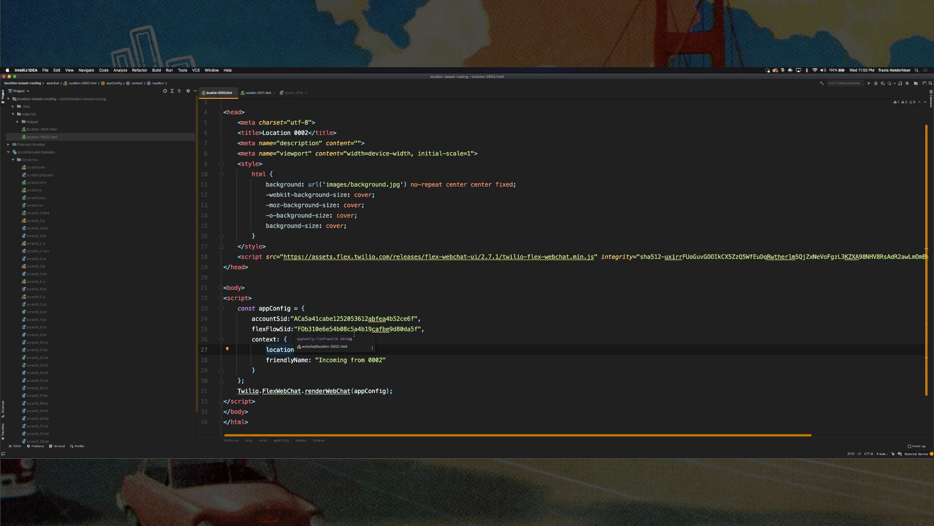
click(285, 350)
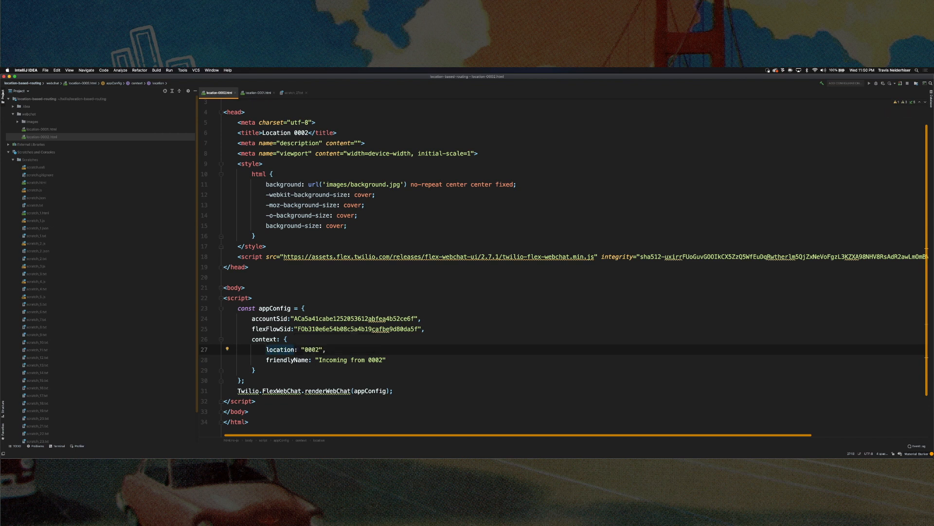
text(travis)
key(Delete)
text(L)
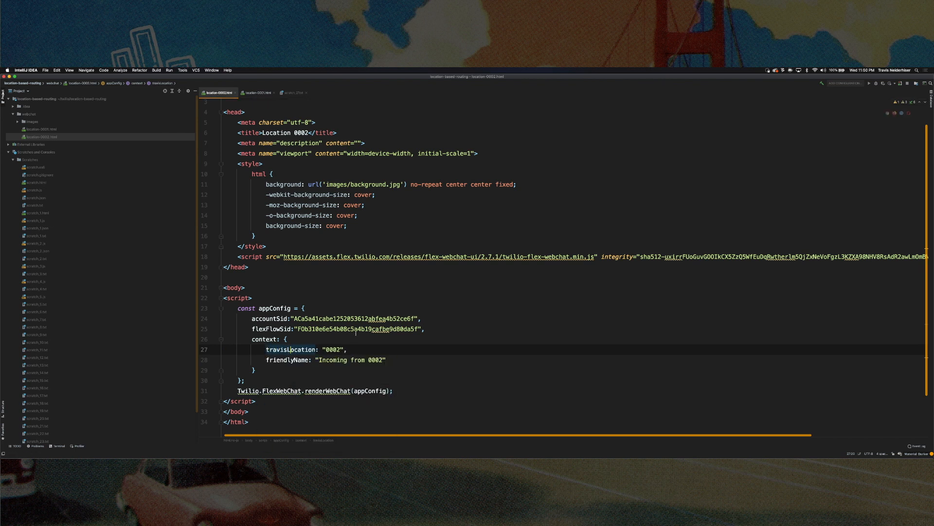
Rename the prefixed context key in location-0002.html to spacexLocation and use the same key in location-0001.html
click(291, 350)
shift+click(271, 349)
text(space)
key(BackSpace)
key(BackSpace)
key(BackSpace)
key(BackSpace)
key(BackSpace)
key(BackSpace)
text(spacex)
double_click(296, 350)
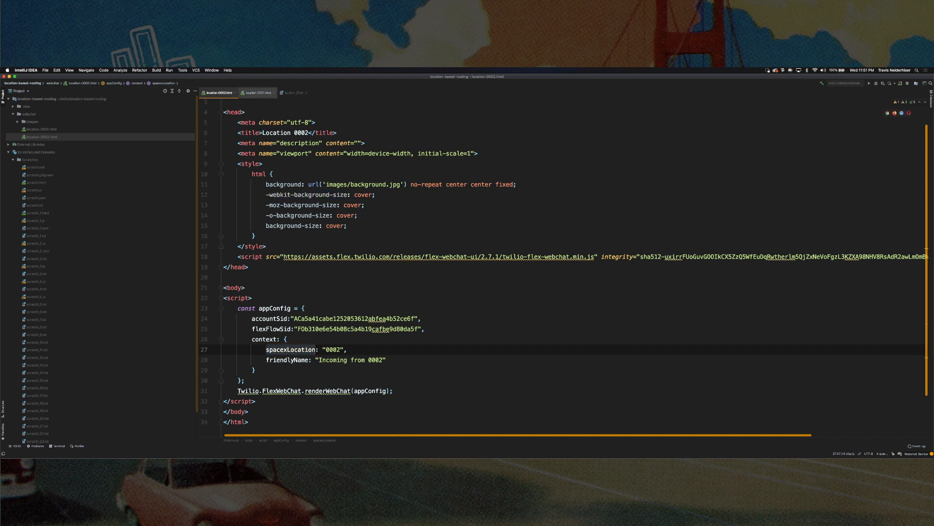
click(261, 93)
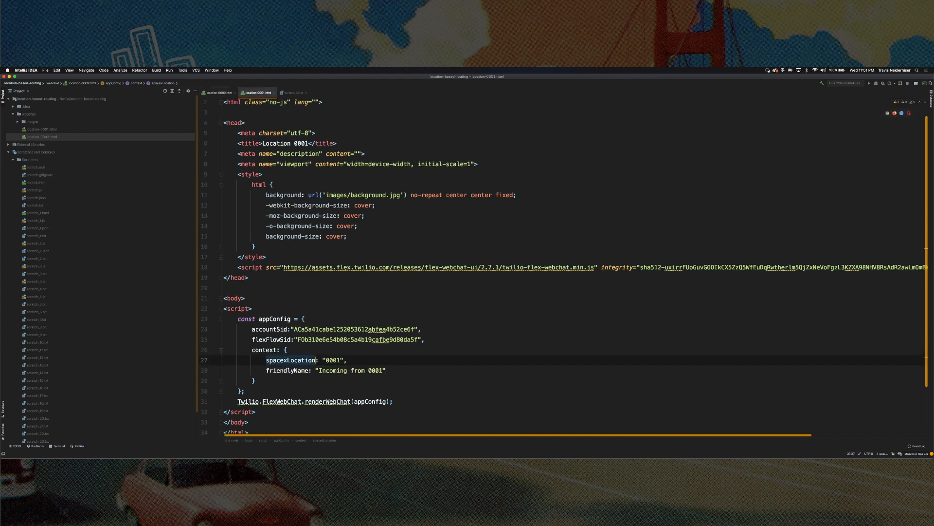
Back in the browser, give the location attribute of the Send to Flex widget an empty quoted value
key(super+Tab)
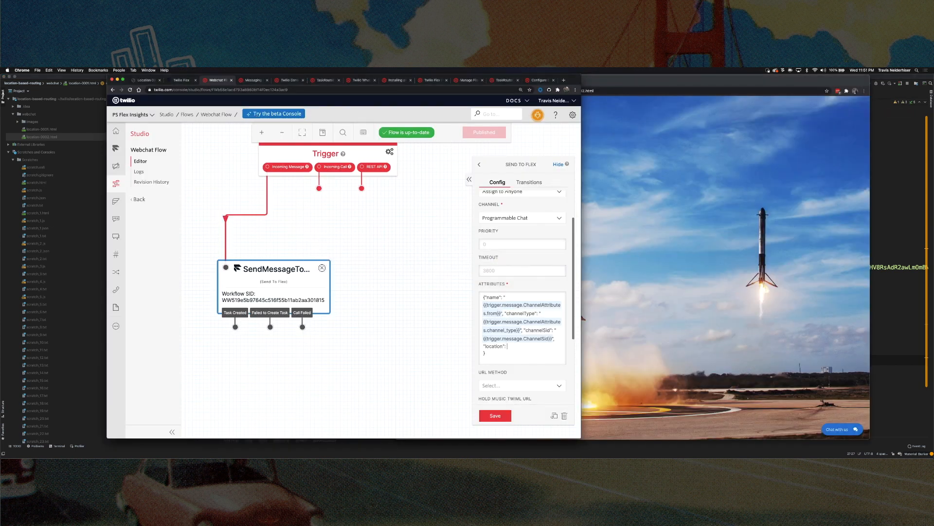
text(""{{)
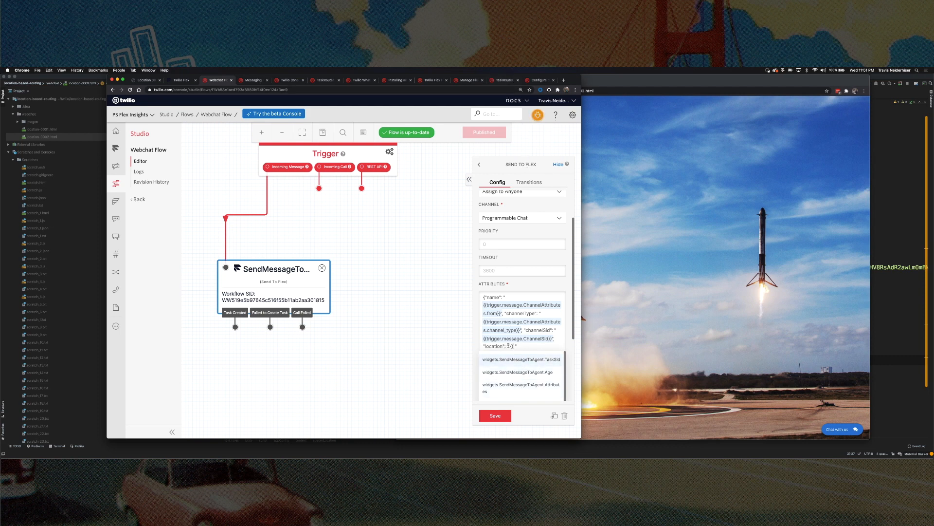
key(BackSpace)
key(BackSpace)
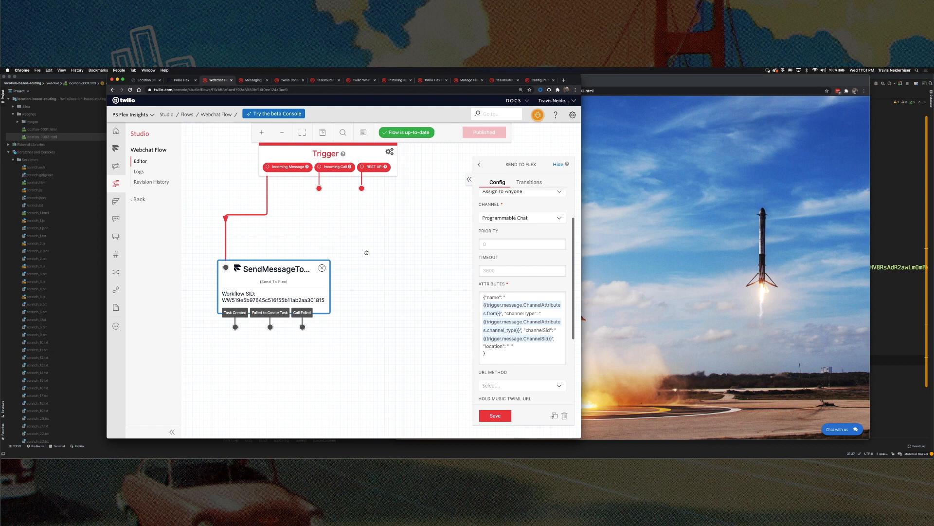
double_click(513, 321)
click(509, 346)
text({{)
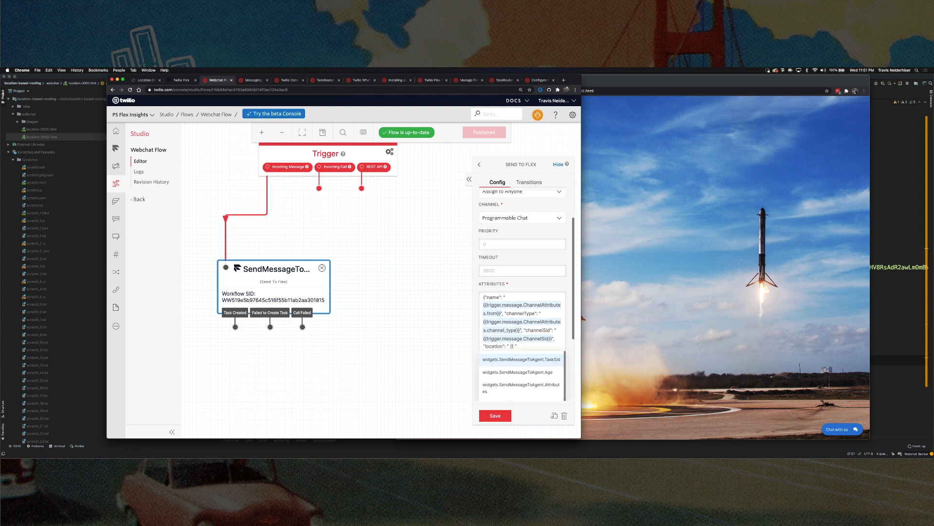
text(trigger.message.)
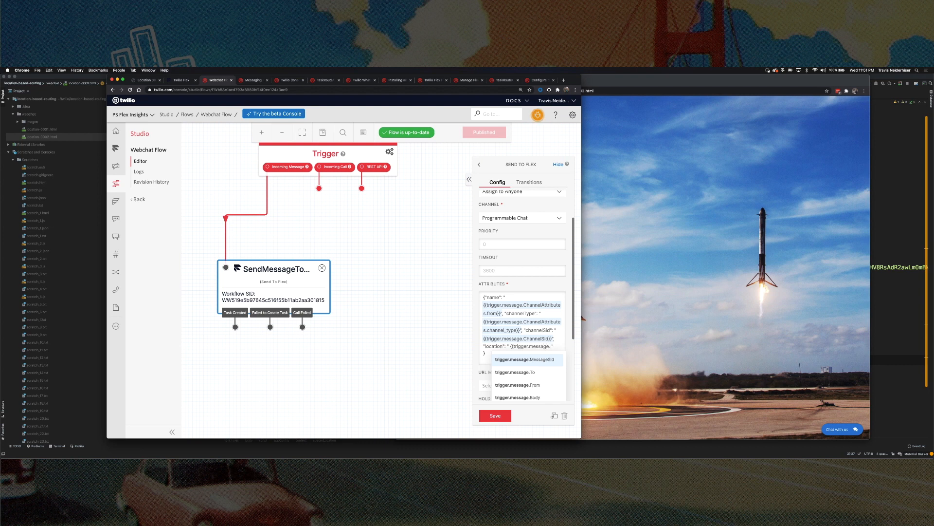
key(BackSpace)
key(BackSpace)
key(BackSpace)
key(BackSpace)
key(BackSpace)
key(BackSpace)
key(BackSpace)
key(BackSpace)
key(BackSpace)
key(BackSpace)
key(BackSpace)
key(BackSpace)
key(BackSpace)
key(BackSpace)
key(BackSpace)
key(BackSpace)
key(BackSpace)
key(BackSpace)
key(BackSpace)
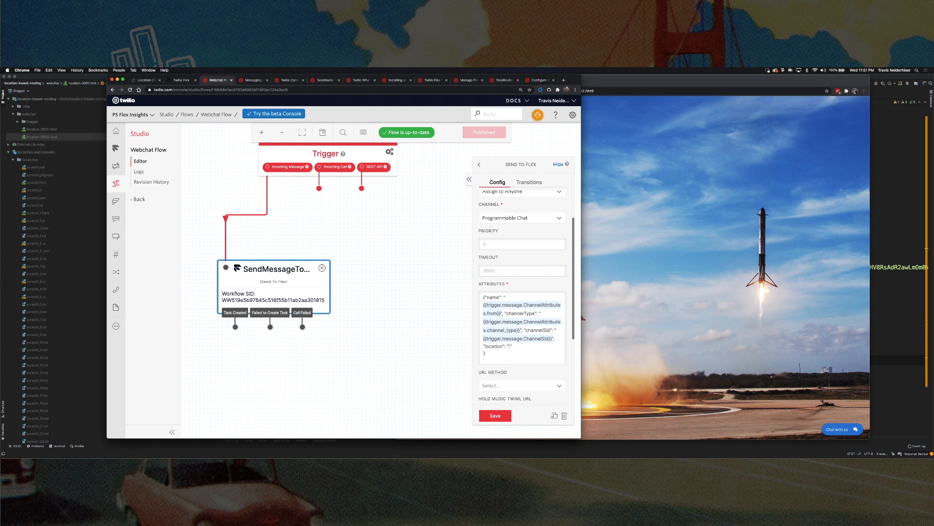
Set the location attribute's value to "{{trigger.message.ChannelAttributes.pre_engagement_data.spacexLocation}}"
key(super+Tab)
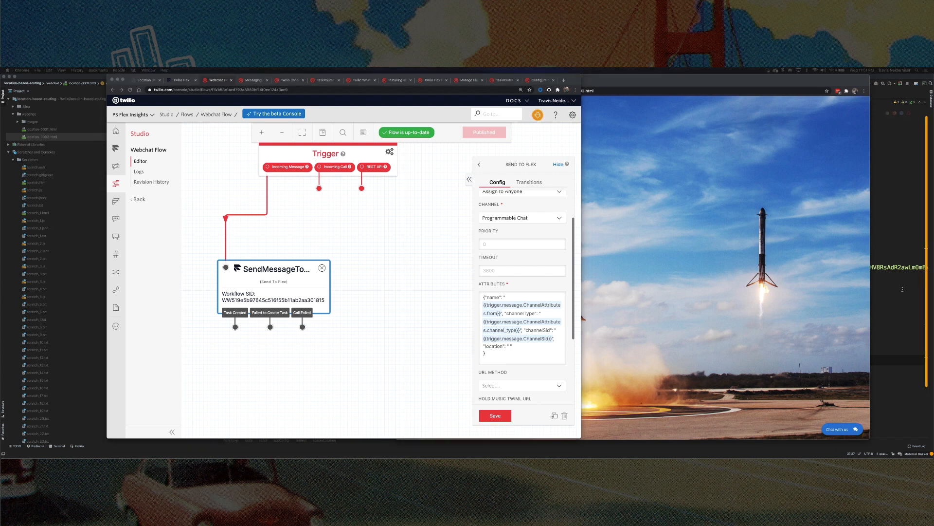
key(super+Tab)
text({{trigger.message.ChannelAttributes.pre_engagement_data)
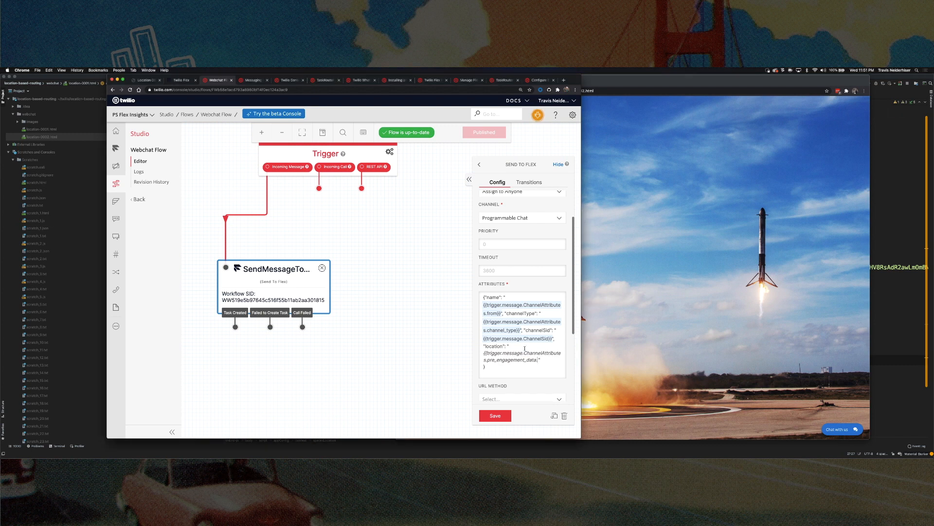
text(.spacex)
text(Location)
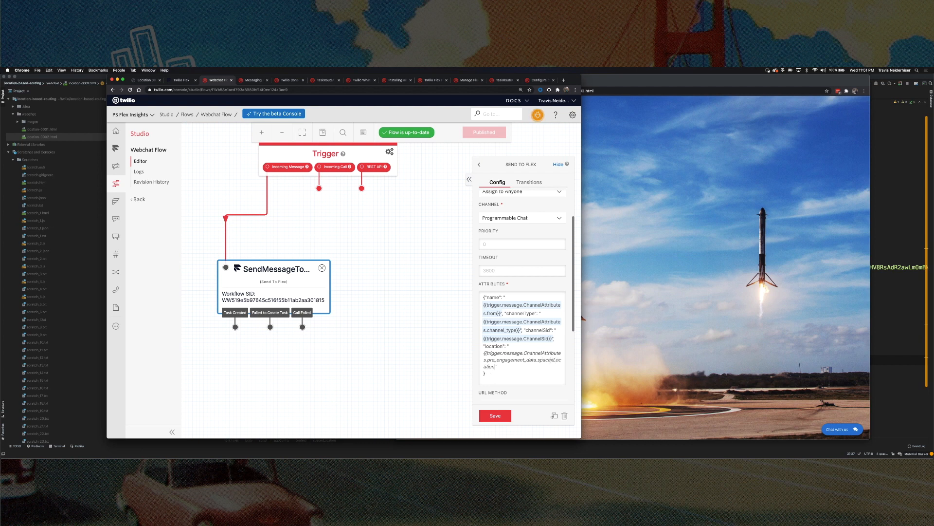
text(}})
key(BackSpace)
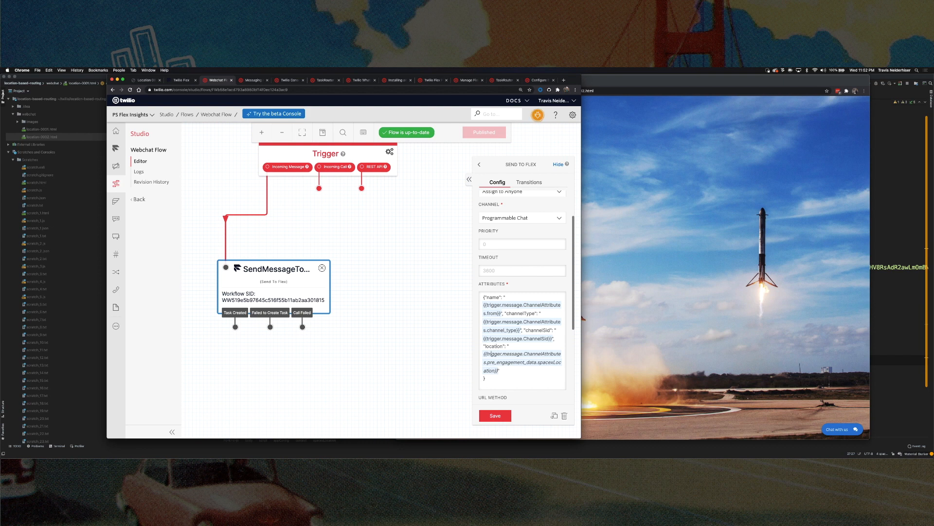
click(484, 354)
key(BackSpace)
text(")
Review the segments of the location variable's path, save the Send to Flex widget and publish the Webchat Flow
double_click(532, 354)
double_click(512, 354)
double_click(520, 363)
double_click(548, 363)
click(505, 416)
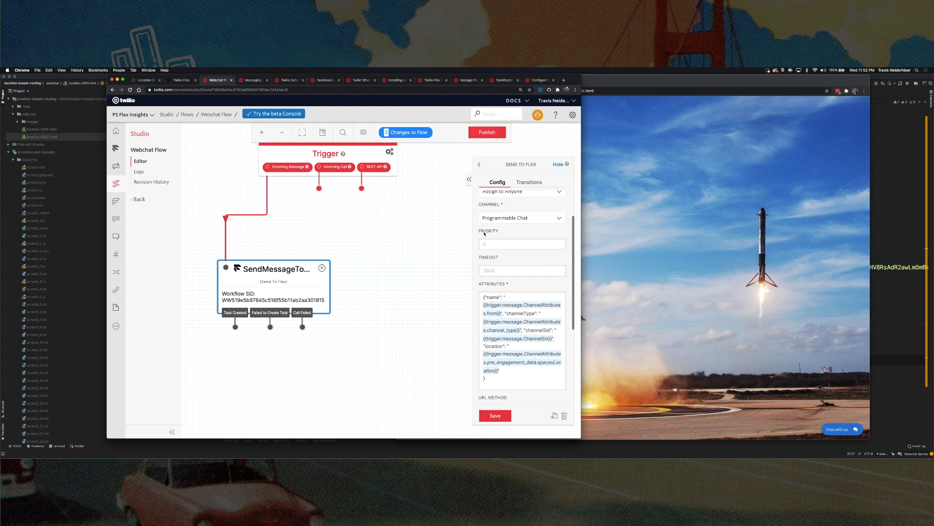
click(488, 132)
click(431, 177)
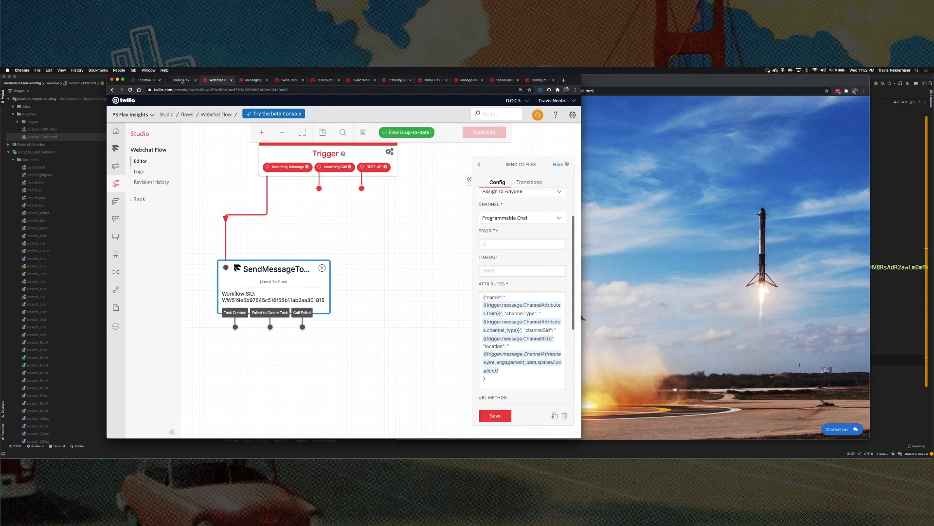
Send "Hello!" through the webchat on the location-0002 page and accept the incoming chat in Twilio Flex
click(698, 223)
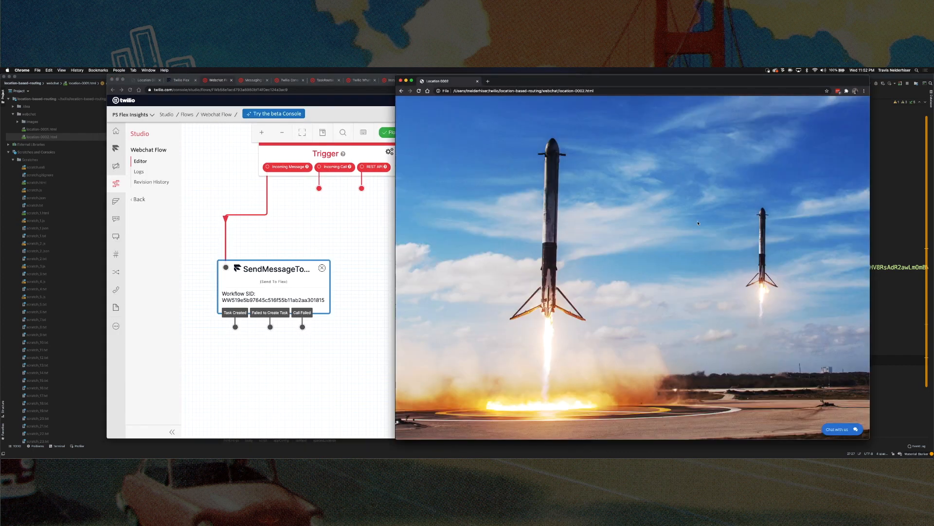
click(840, 429)
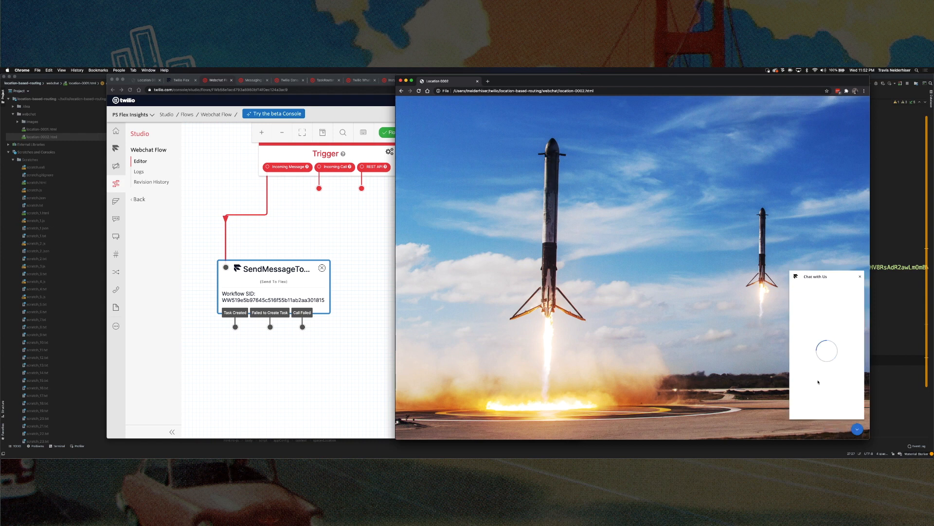
click(820, 410)
text(Hello)
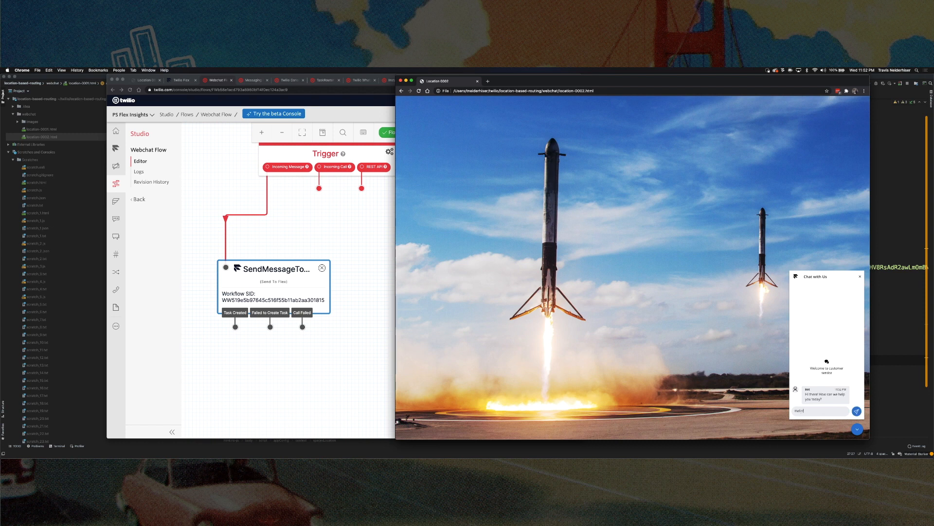
key(Return)
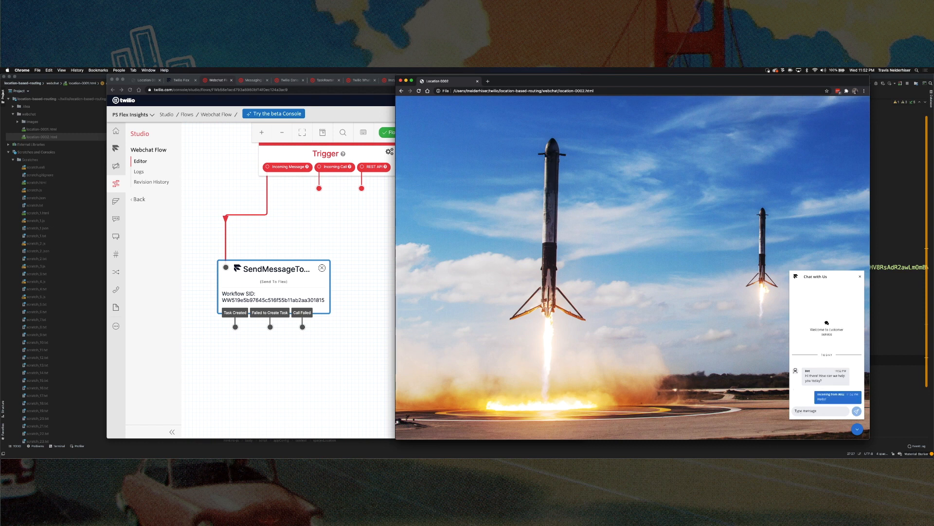
click(182, 81)
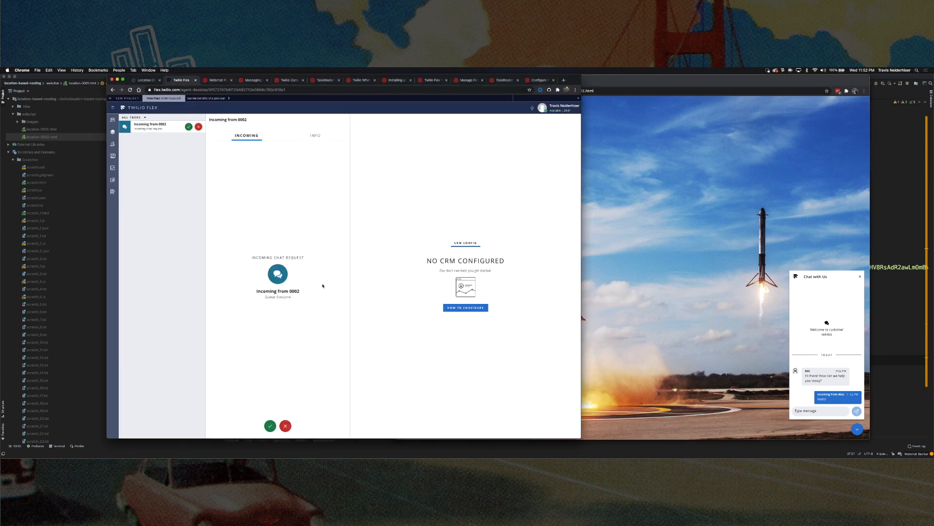
click(271, 426)
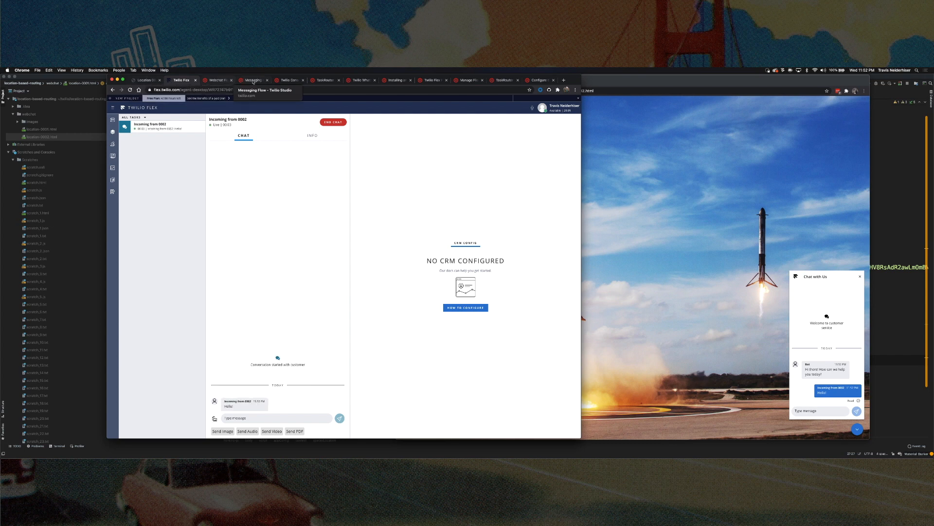
Inspect the location attribute of the newly assigned task in TaskRouter and return to the webchat page
click(324, 81)
click(287, 82)
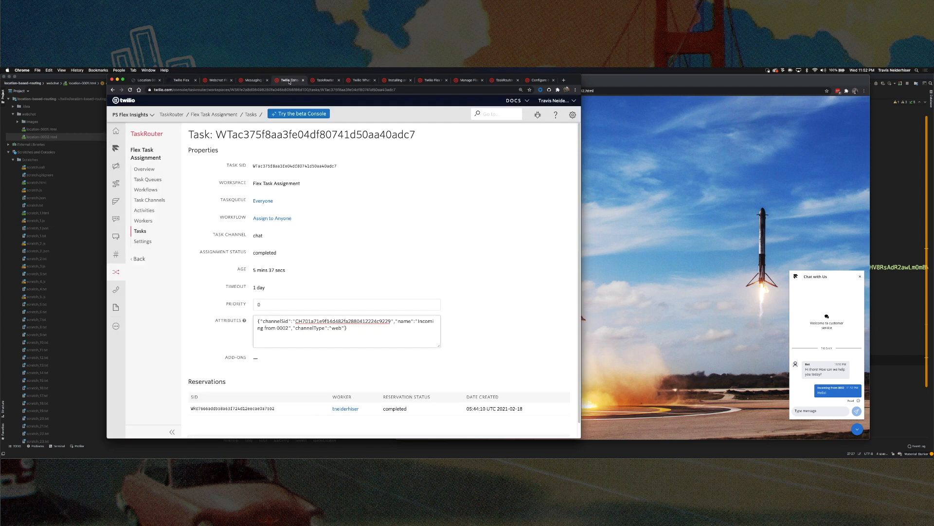
click(140, 231)
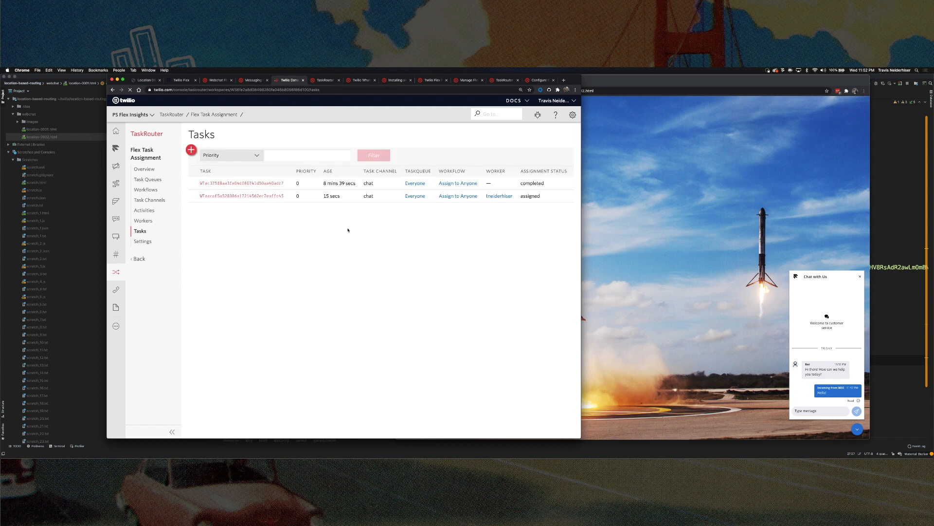
click(267, 197)
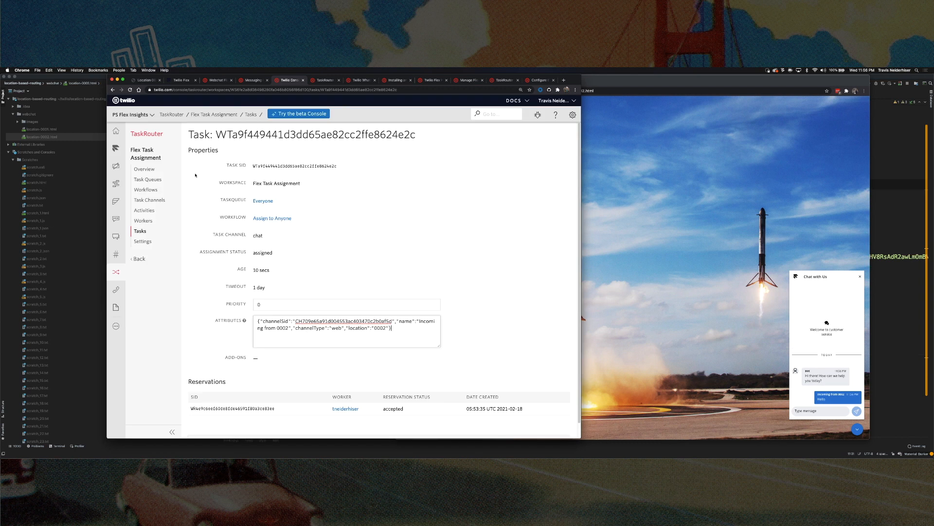
drag(346, 328, 390, 328)
click(372, 328)
click(656, 254)
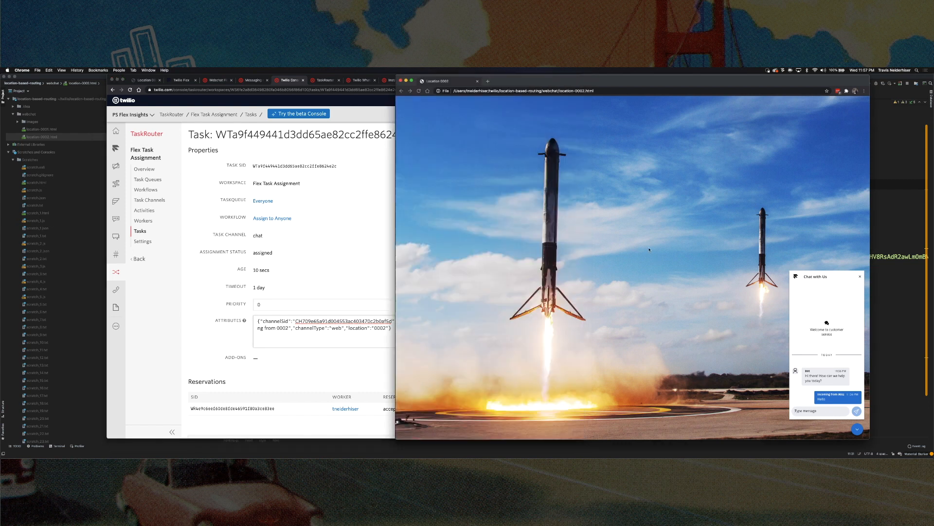
Reload the location-0001 page and send "Hello!" through its webchat
click(140, 80)
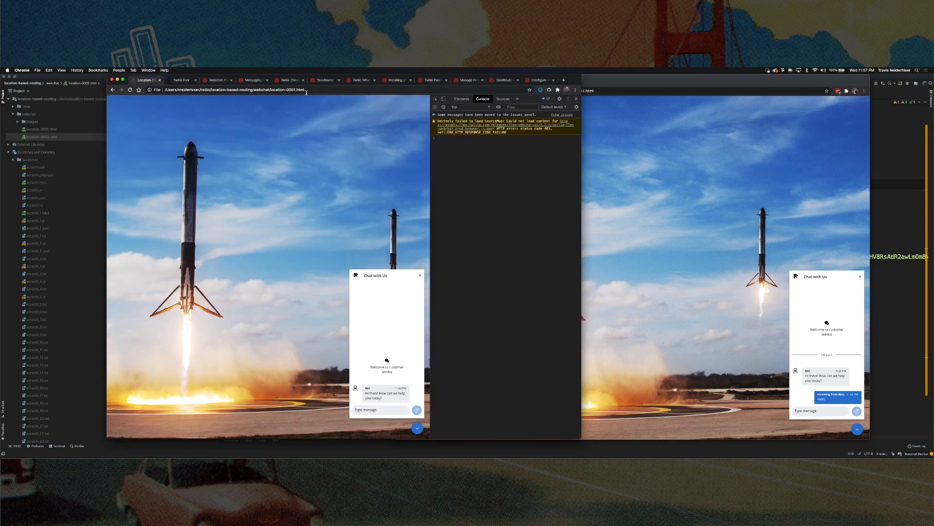
key(super+r)
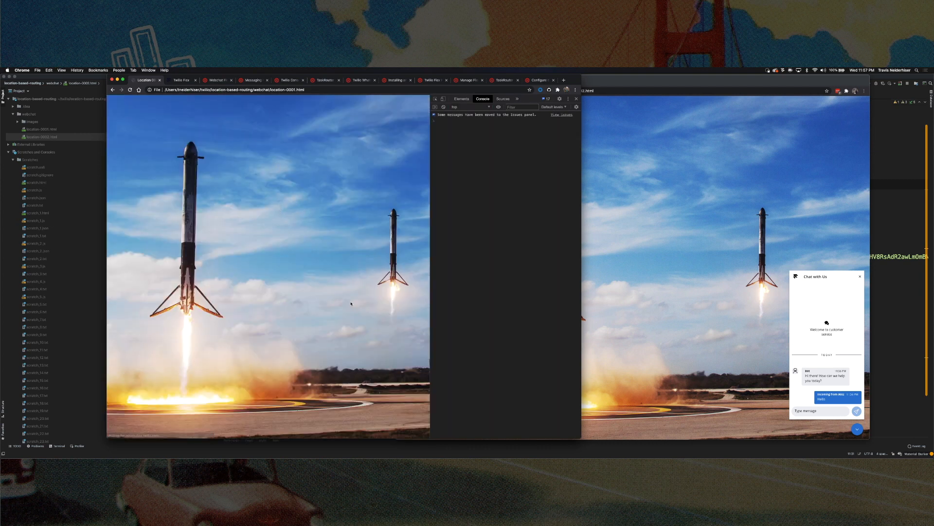
text(Hello!)
key(Return)
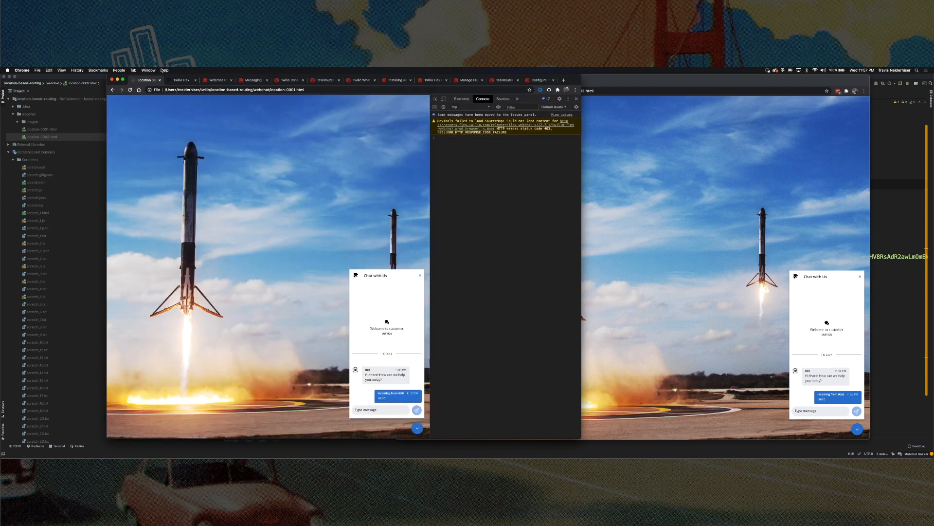
Accept the incoming chats from 0001 and 0002 in Twilio Flex
click(172, 80)
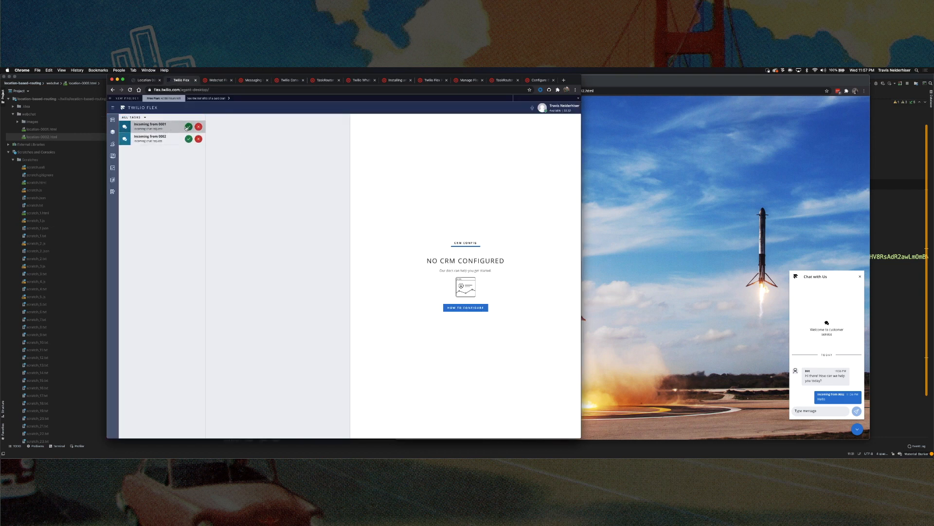
click(188, 127)
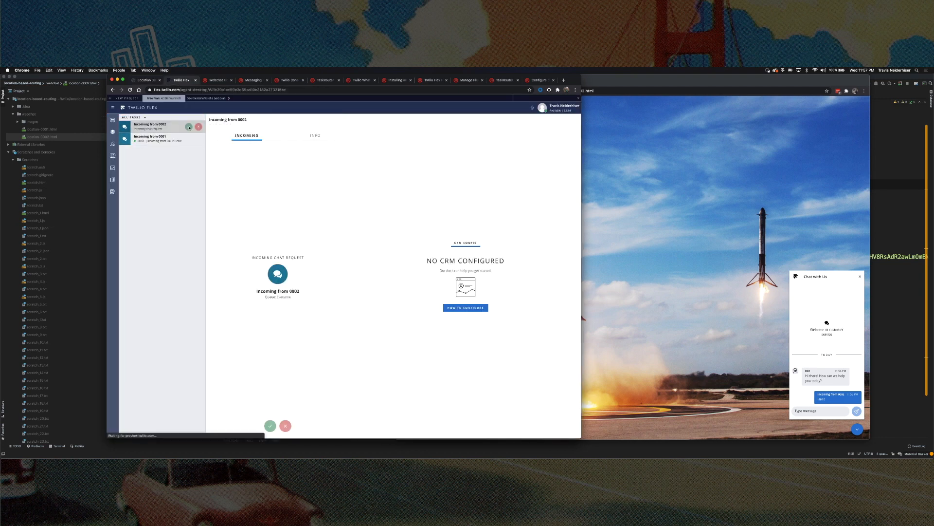
click(189, 127)
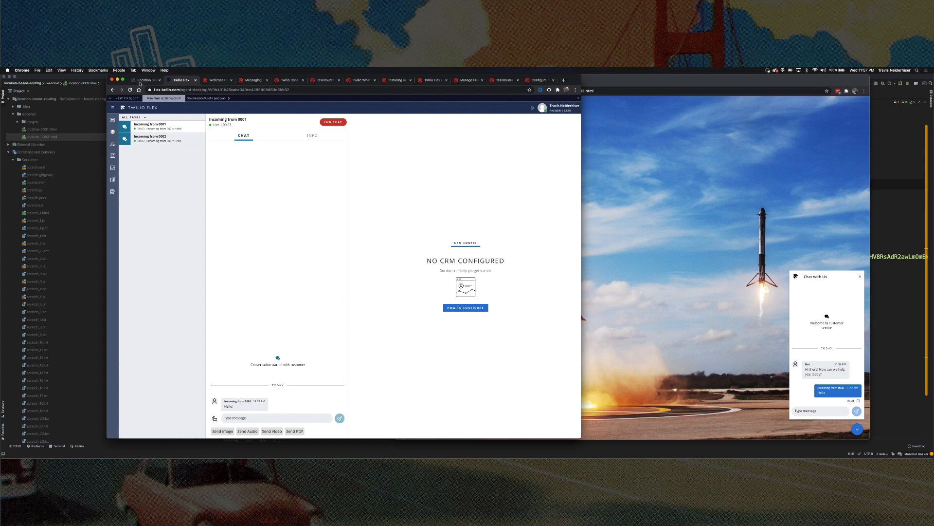
Inspect the location attribute of the newest assigned task in TaskRouter
click(288, 80)
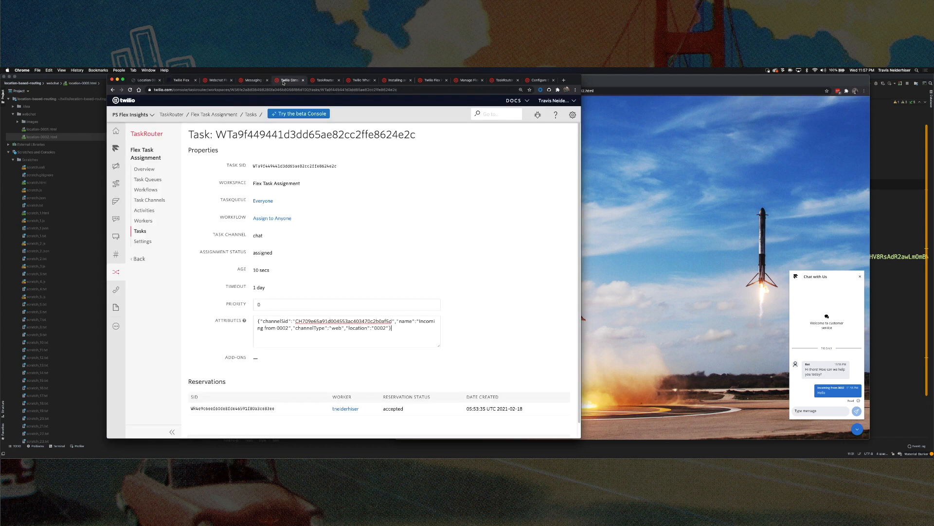
click(141, 231)
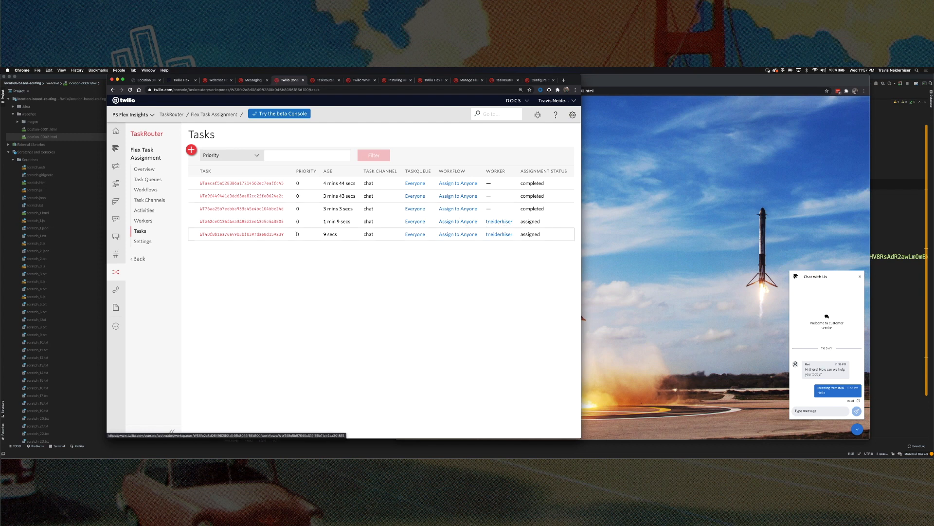
click(271, 235)
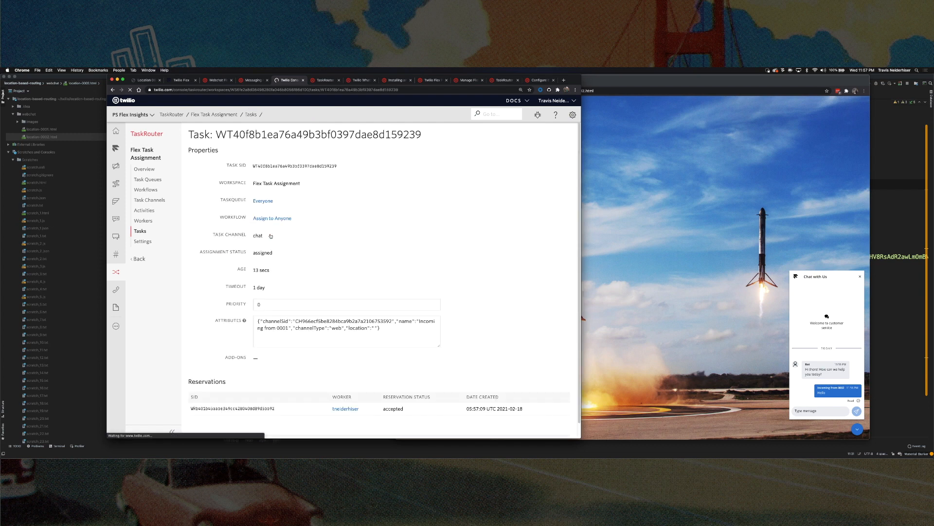
double_click(375, 327)
drag(374, 327, 370, 327)
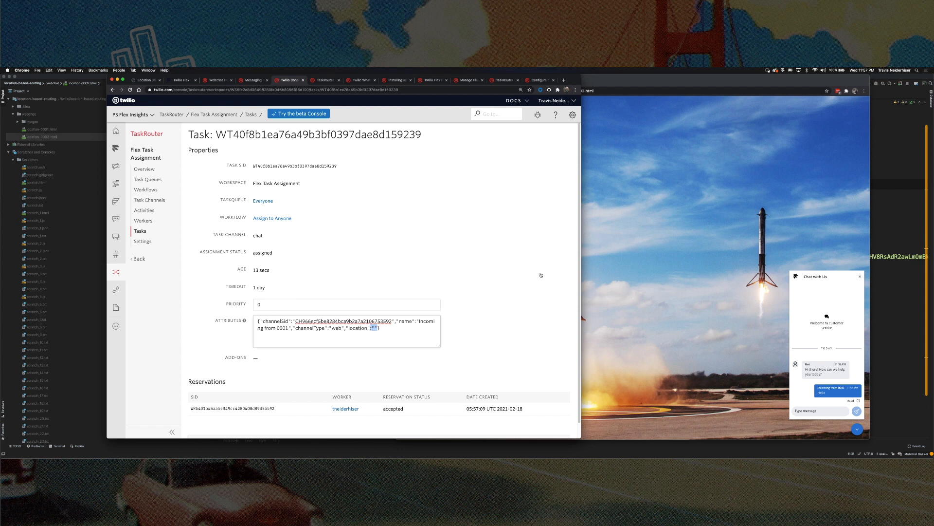
Switch to IntelliJ IDEA and compare the spacexLocation setting in location-0001.html and location-0002.html
key(super+Tab)
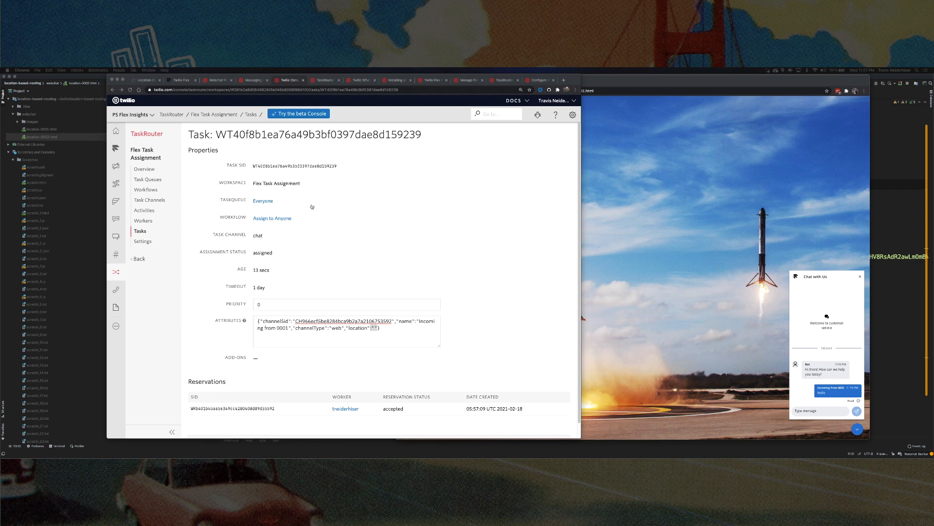
key(super+Tab)
click(628, 236)
click(258, 92)
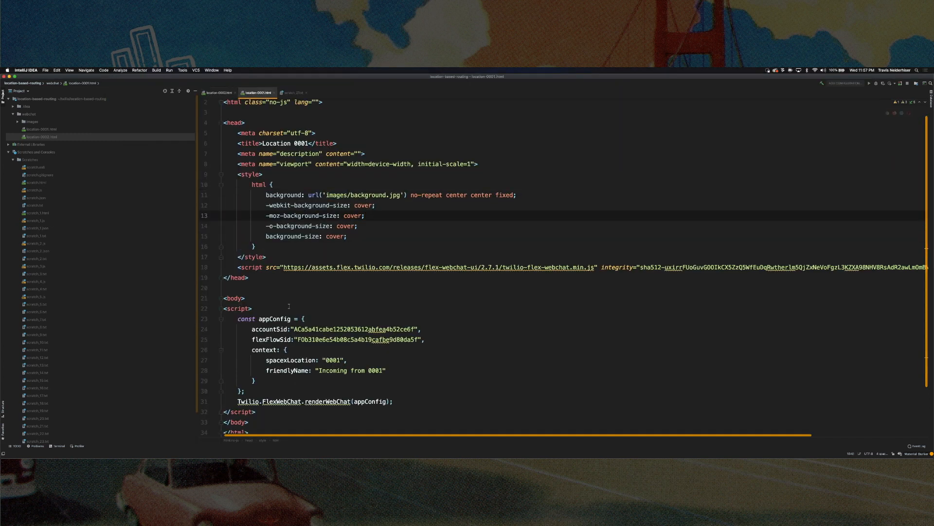
click(217, 93)
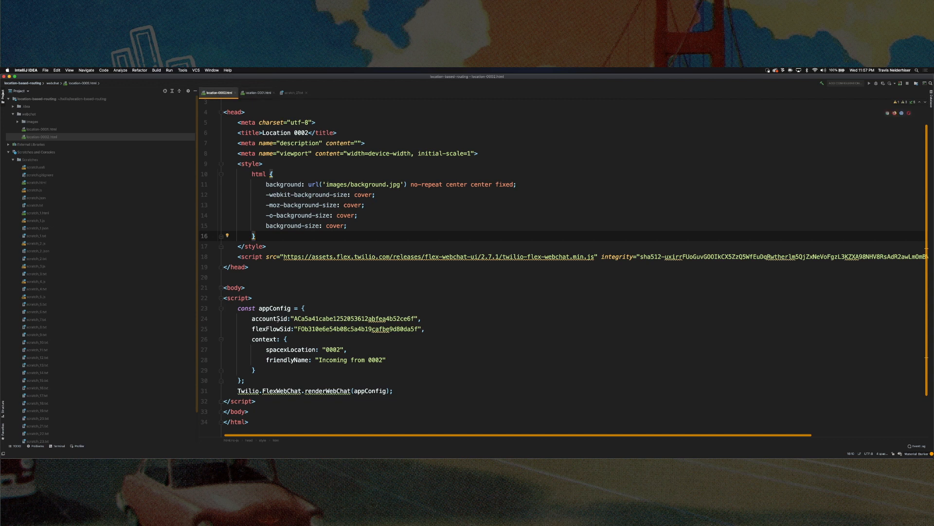
double_click(287, 349)
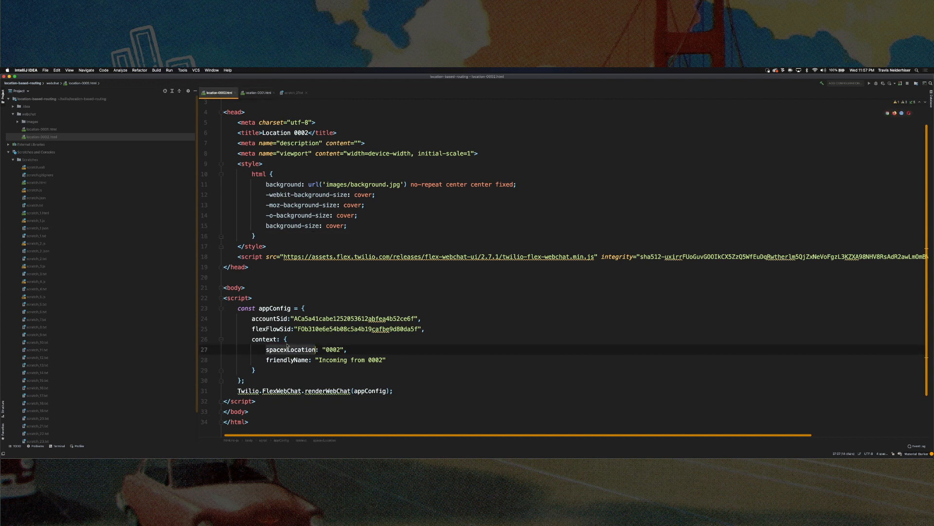
click(260, 93)
click(314, 361)
key(End)
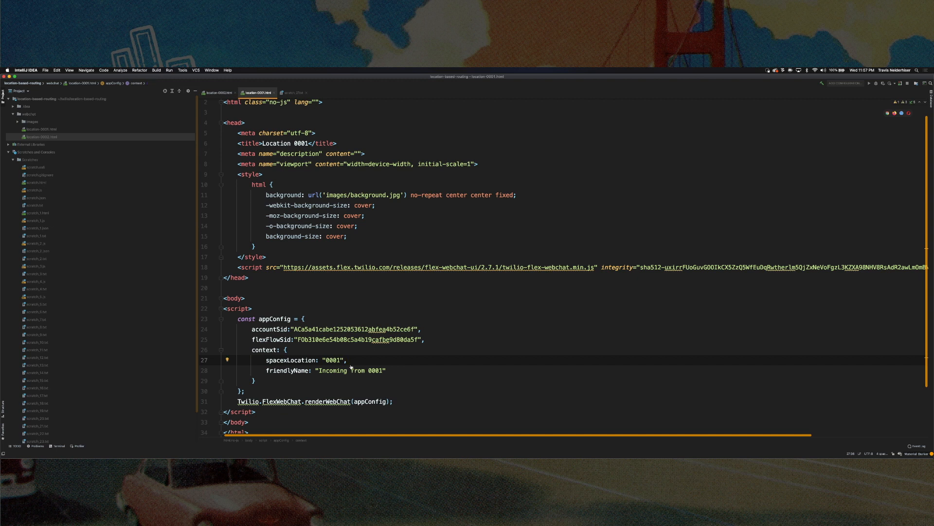
Return to Twilio Flex in Chrome and end the live chats from 0001 and 0002
key(super+Tab)
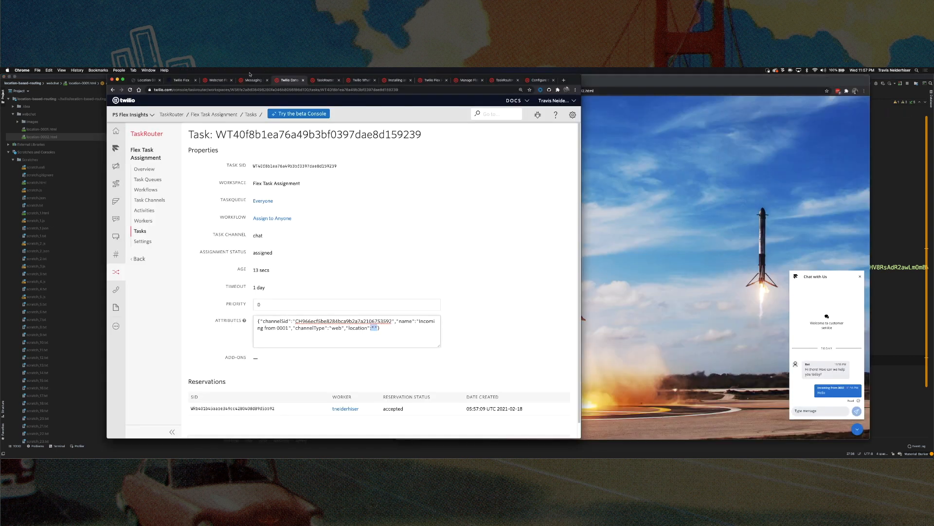
click(181, 80)
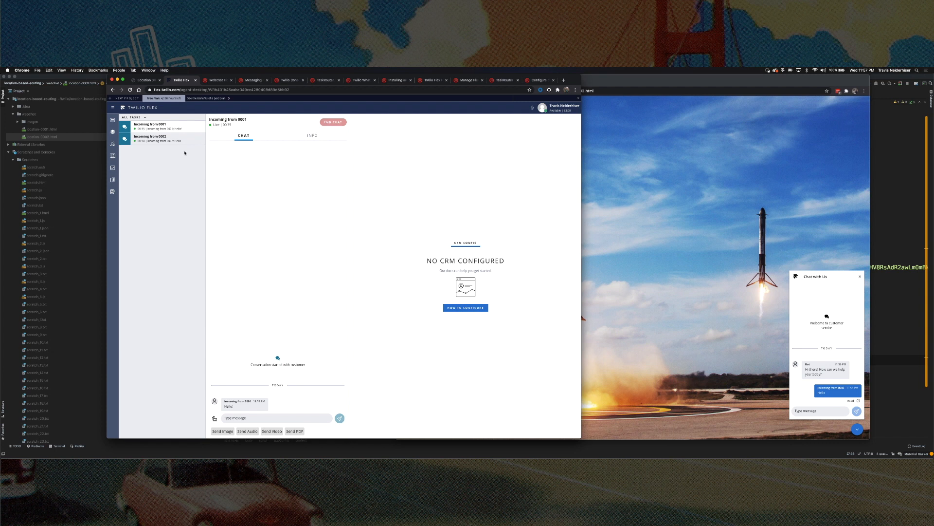
click(333, 122)
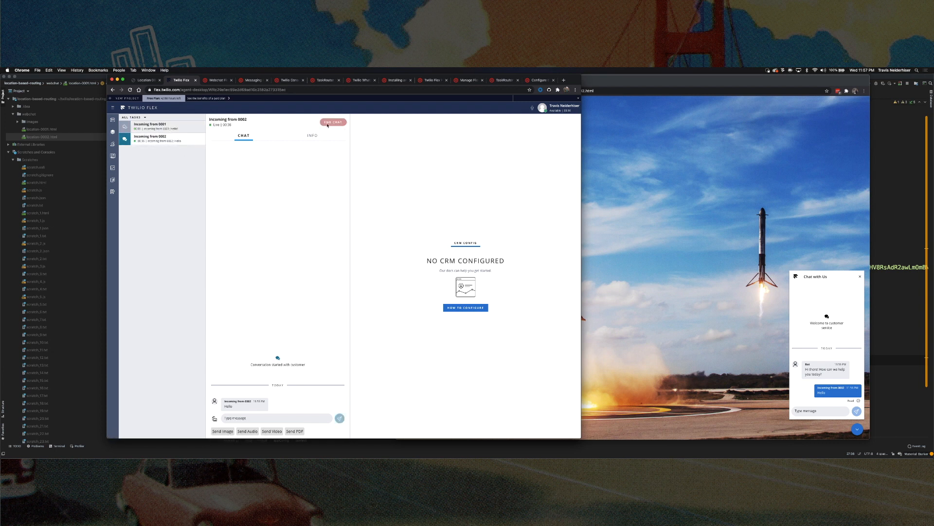
Reload the location-0001 page, send "Hey there!" through its webchat and accept the incoming chat in Twilio Flex
click(149, 80)
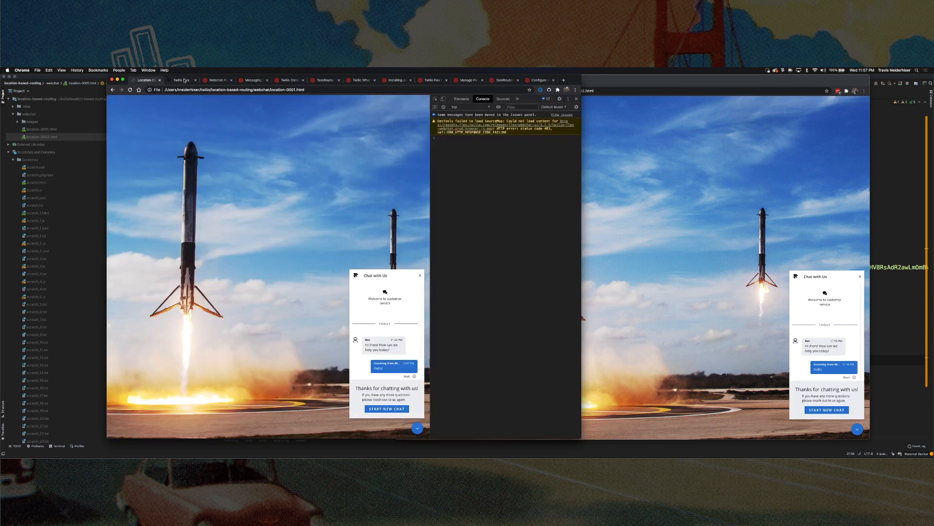
key(super+r)
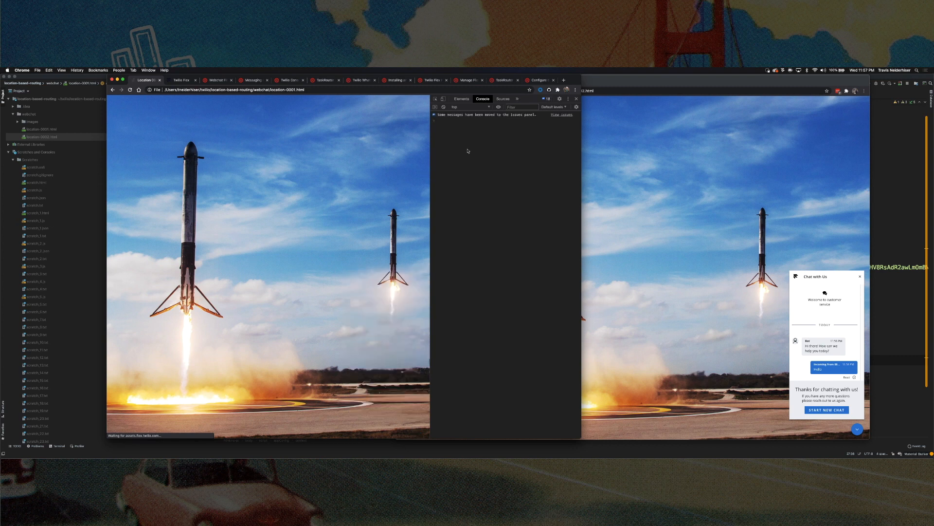
click(395, 427)
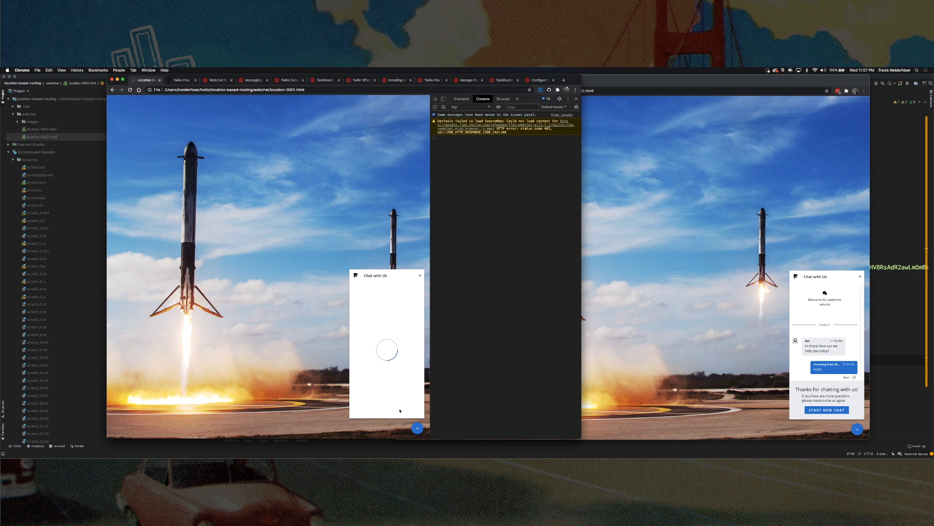
click(377, 410)
text(Hey there!)
key(Return)
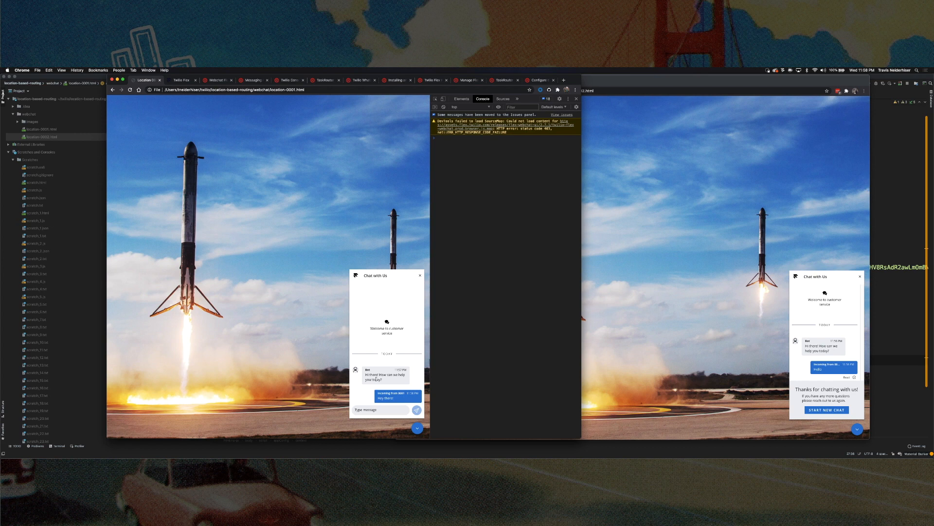
click(175, 81)
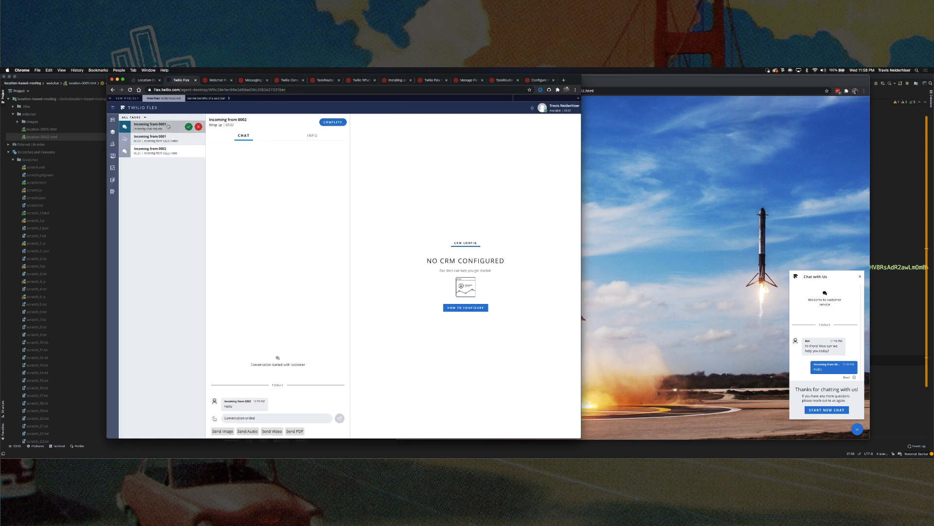
click(188, 127)
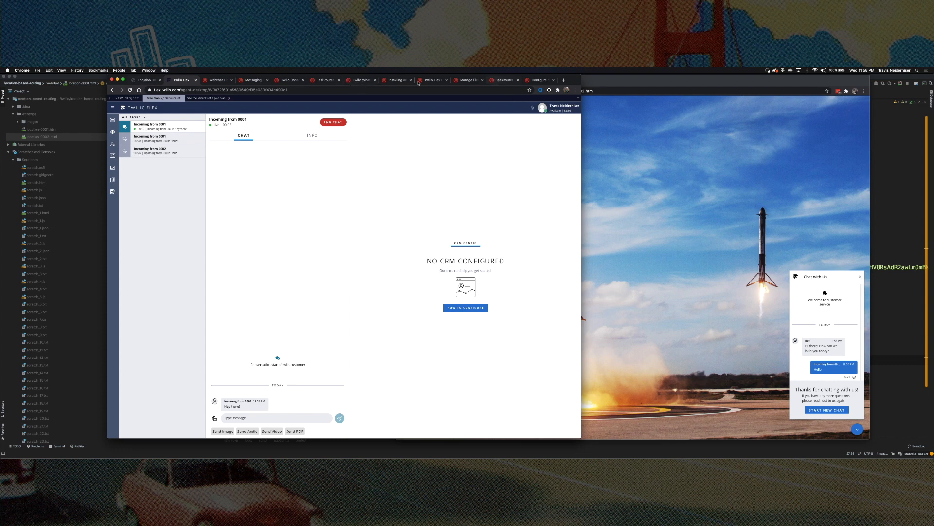
Open the latest assigned task in TaskRouter and check the location value in its attributes
click(323, 79)
click(294, 80)
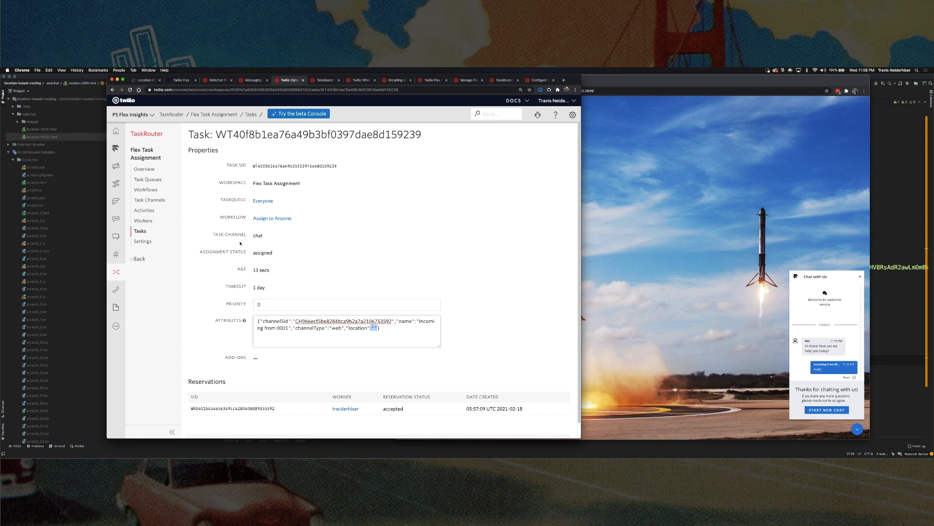
click(140, 231)
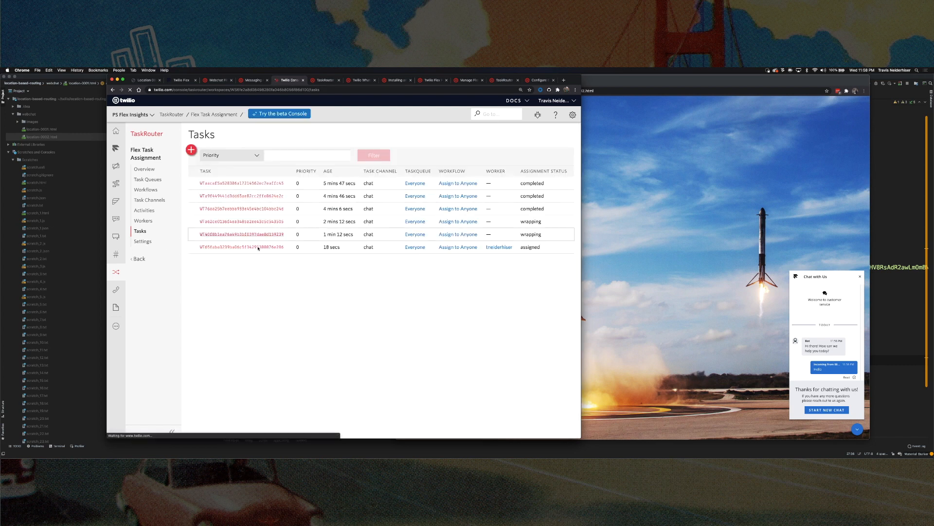
click(258, 247)
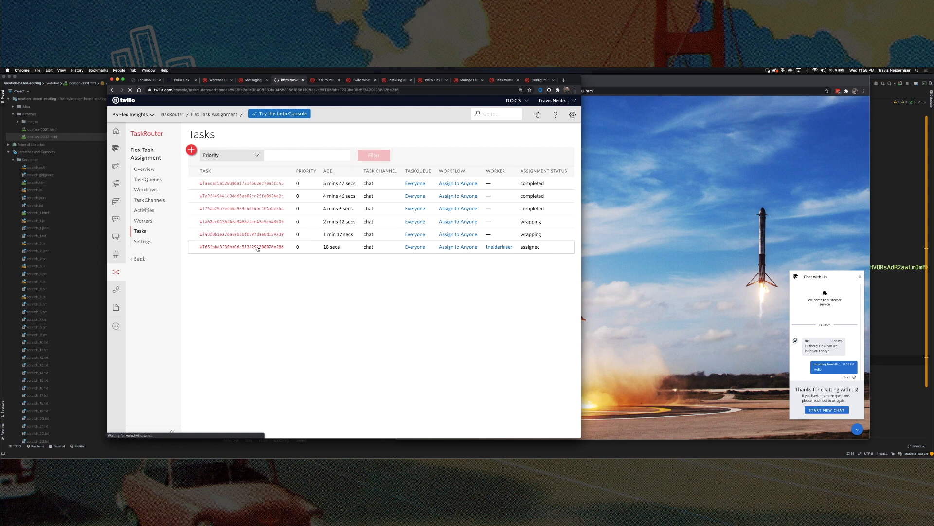
double_click(377, 327)
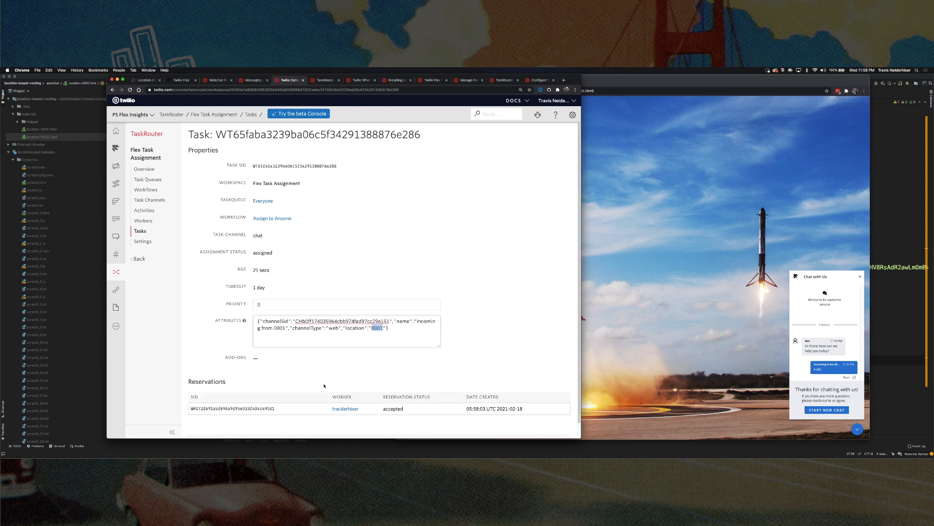
End the live chat from 0001 in Twilio Flex and complete all the remaining wrap-up tasks
click(146, 81)
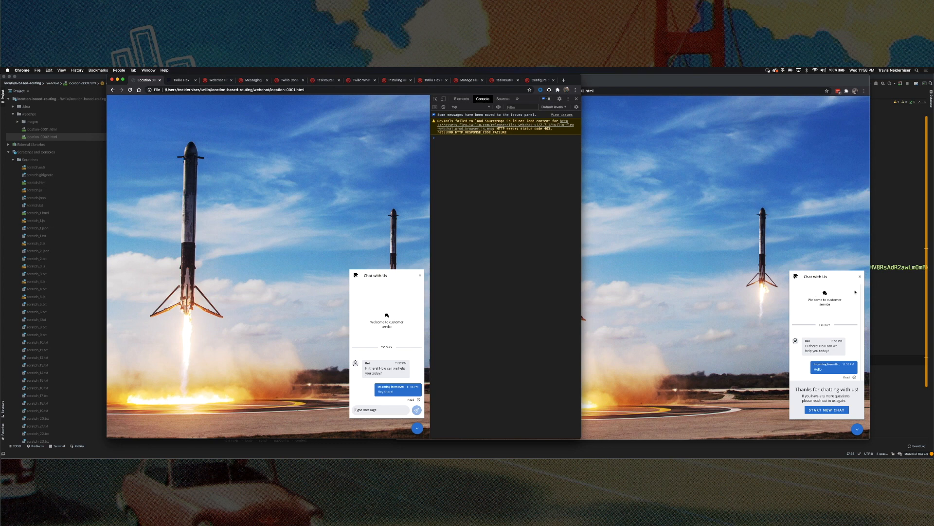
click(175, 81)
click(326, 125)
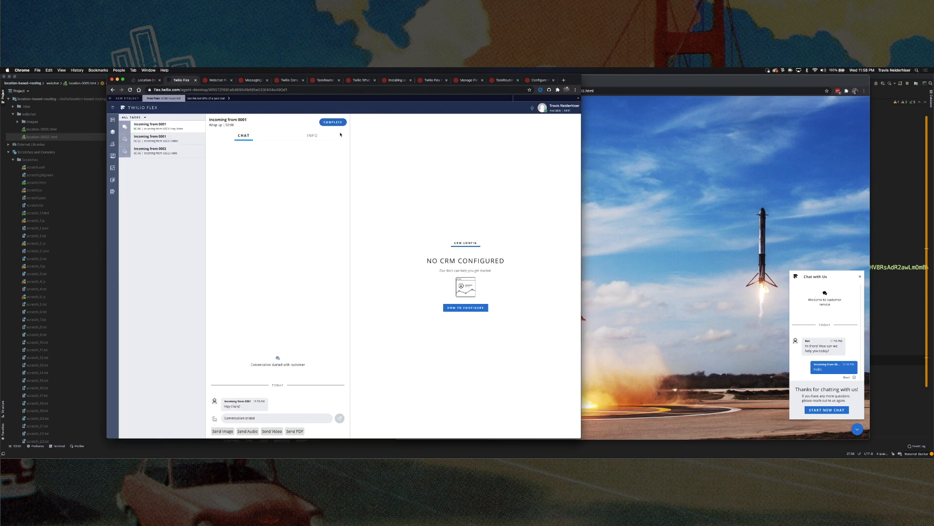
click(190, 128)
click(332, 122)
click(333, 122)
click(161, 125)
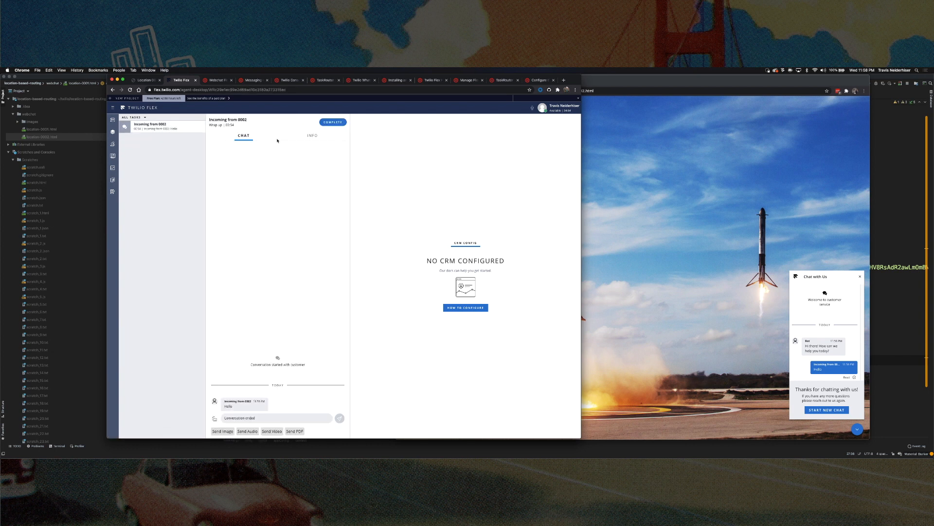
click(330, 124)
click(330, 124)
Review the location attribute's variable in the Send to Flex widget of the Webchat Flow, then close the widget's settings
click(216, 80)
drag(305, 288, 289, 324)
mouse_move(324, 239)
mouse_down()
mouse_move(323, 200)
mouse_move(316, 273)
mouse_move(286, 262)
mouse_move(333, 251)
mouse_up()
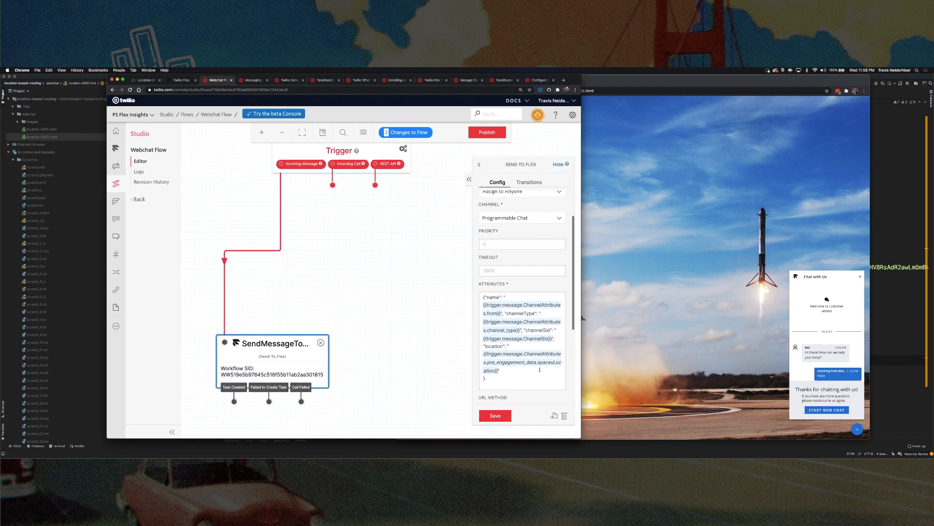
drag(484, 354, 499, 371)
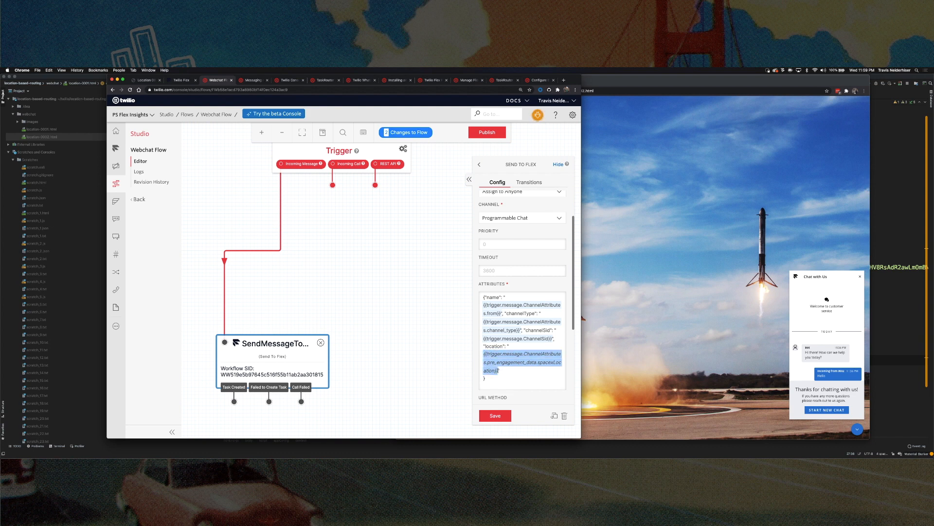
click(507, 358)
drag(403, 237, 387, 250)
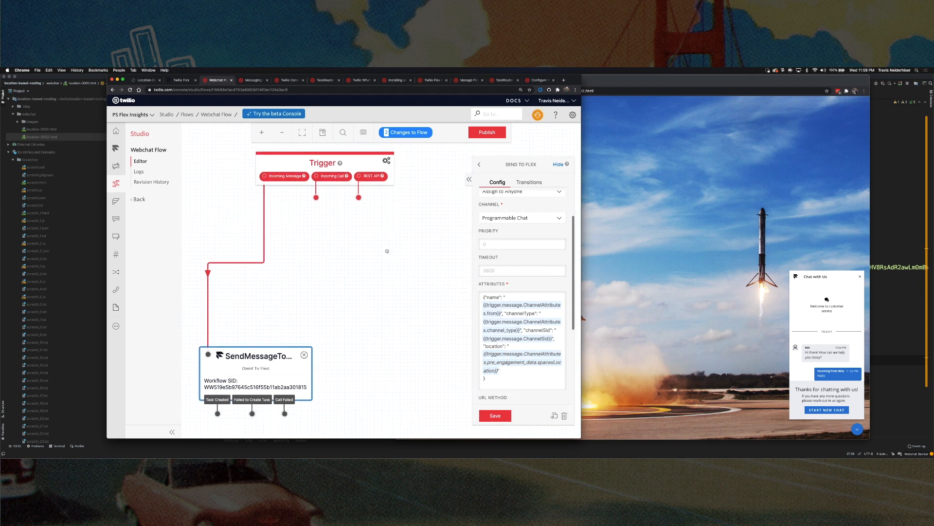
click(307, 263)
drag(360, 241, 358, 250)
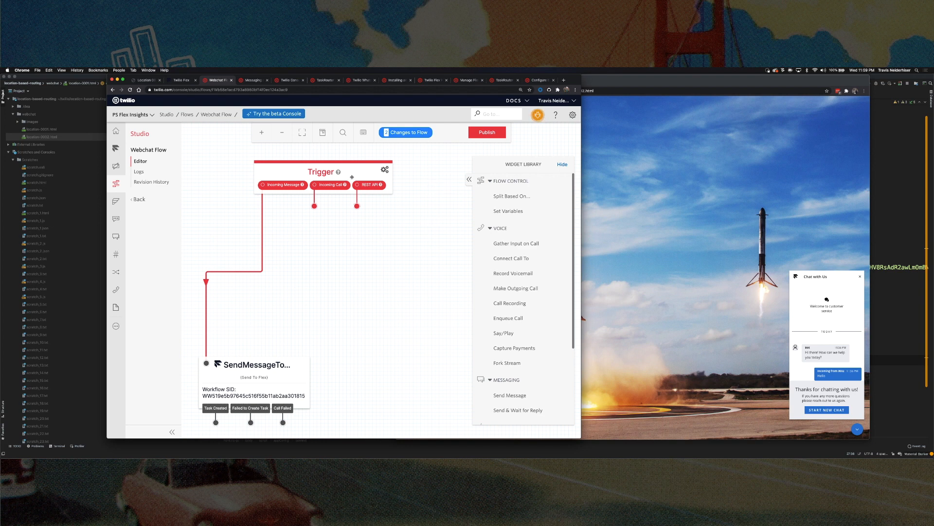
Add a Make HTTP Request widget between the trigger and the Send to Flex widget and name it debugDumpData
scroll(527, 297, down, 4)
scroll(527, 297, down, 1)
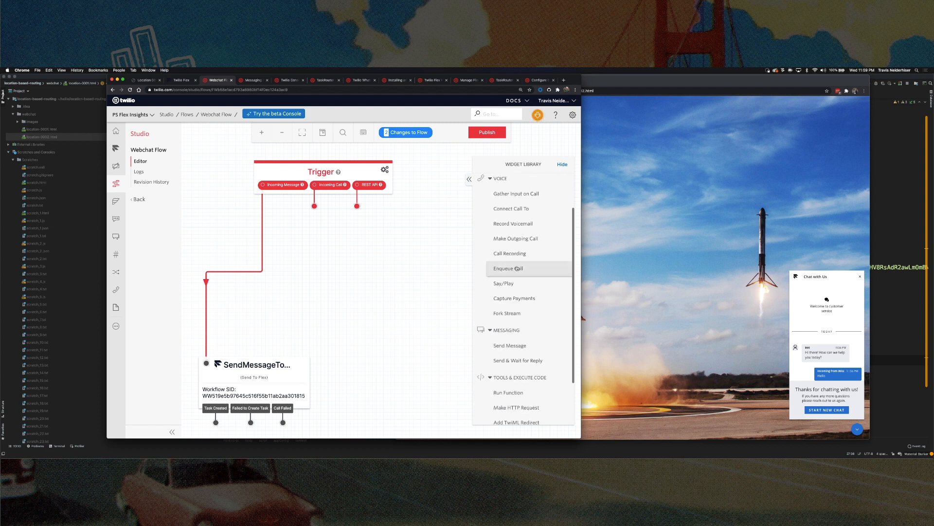
drag(516, 347, 270, 244)
drag(331, 267, 350, 274)
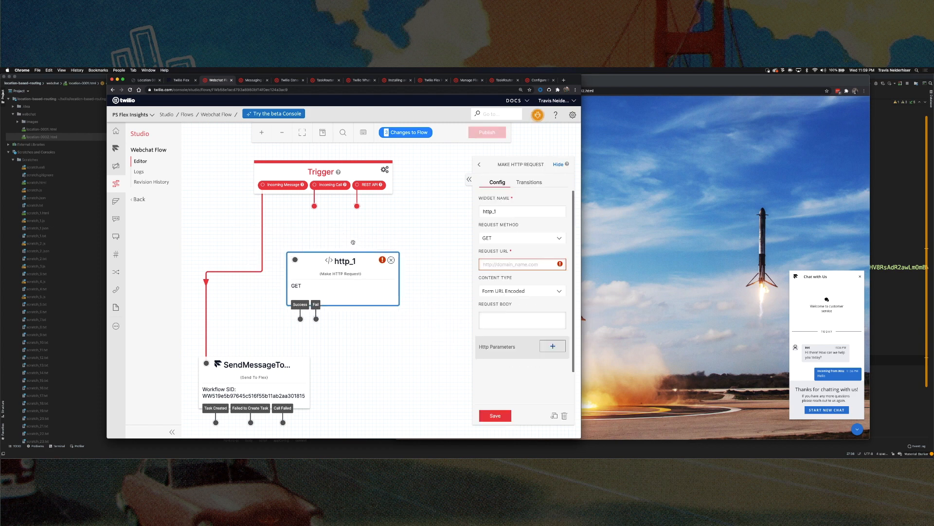
drag(499, 211, 475, 211)
text(debugD)
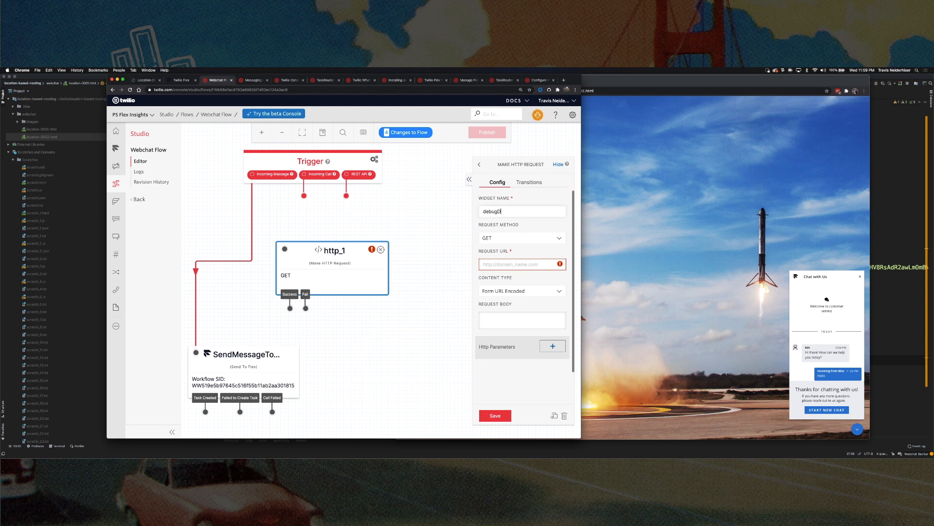
text(umpData)
click(487, 238)
click(492, 262)
text(https://tneids.ngrok.io/)
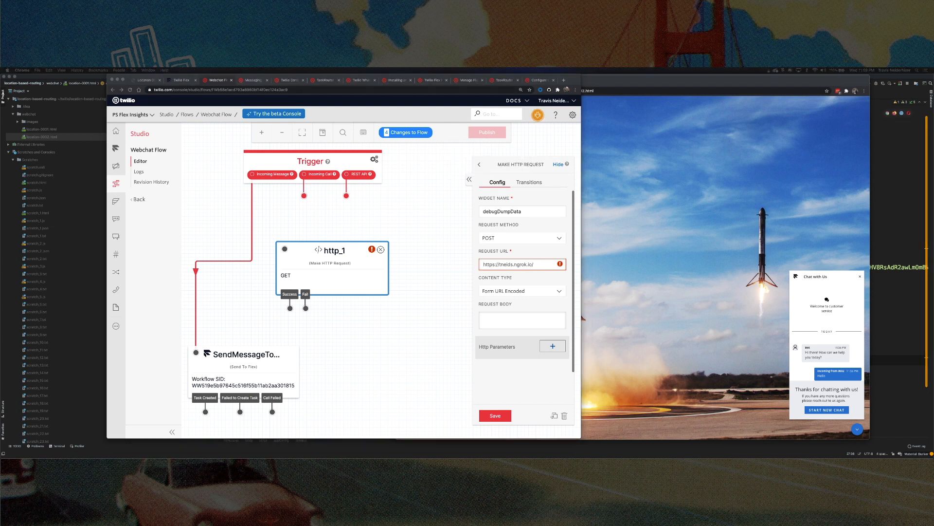
drag(933, 150, 49, 77)
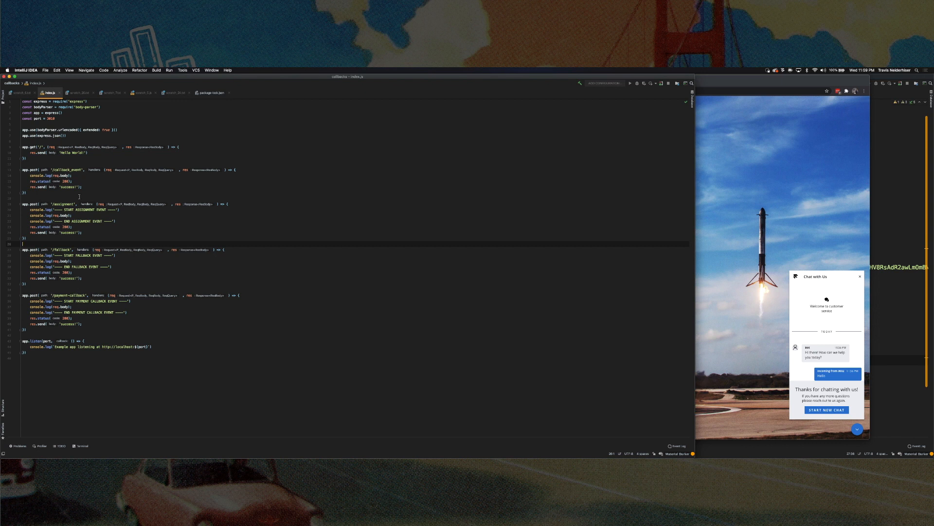
drag(54, 169, 80, 171)
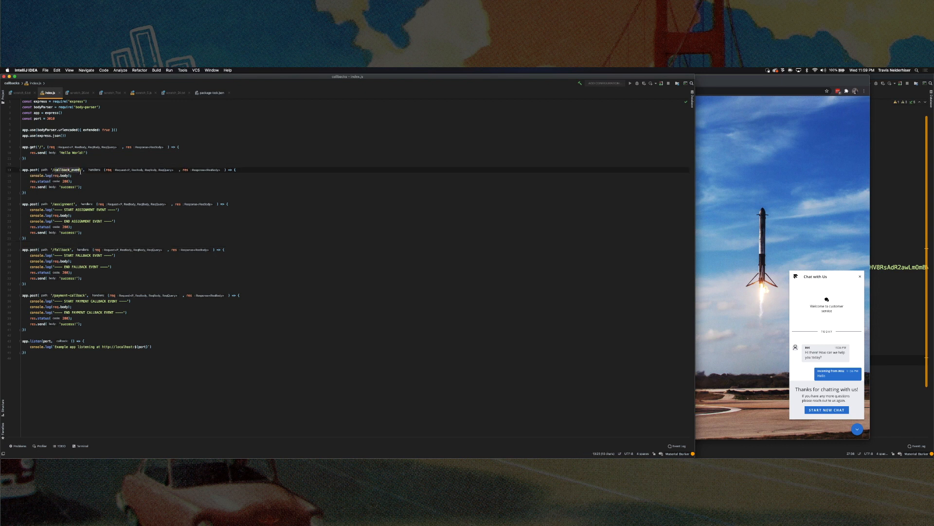
key(super+Tab)
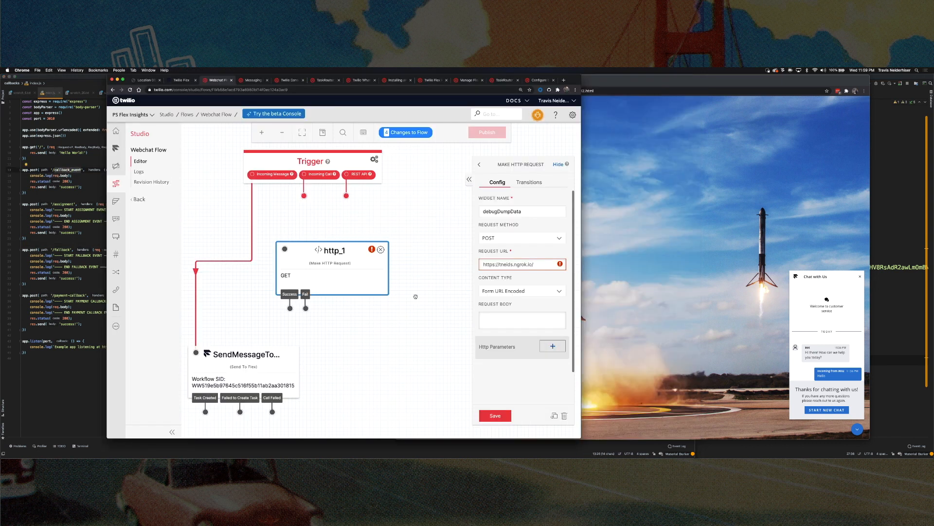
text(callback_event)
click(557, 350)
click(512, 360)
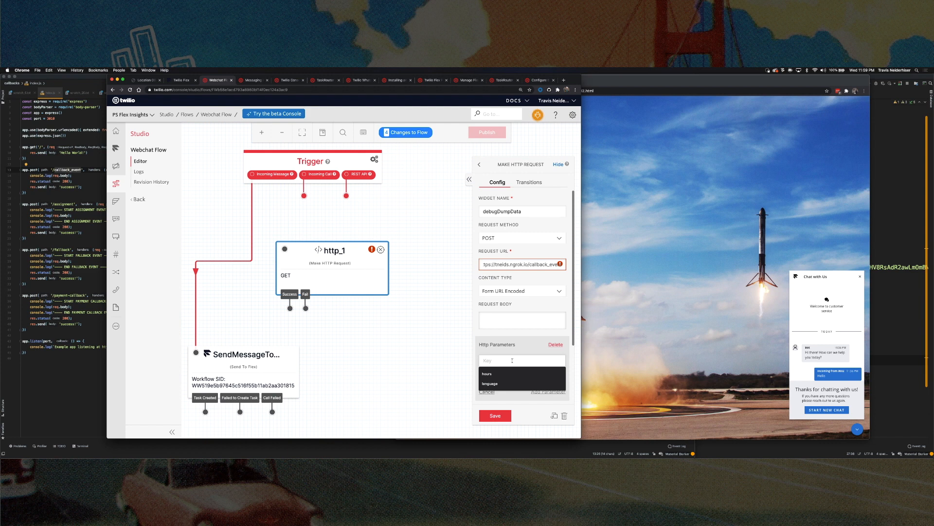
text(data)
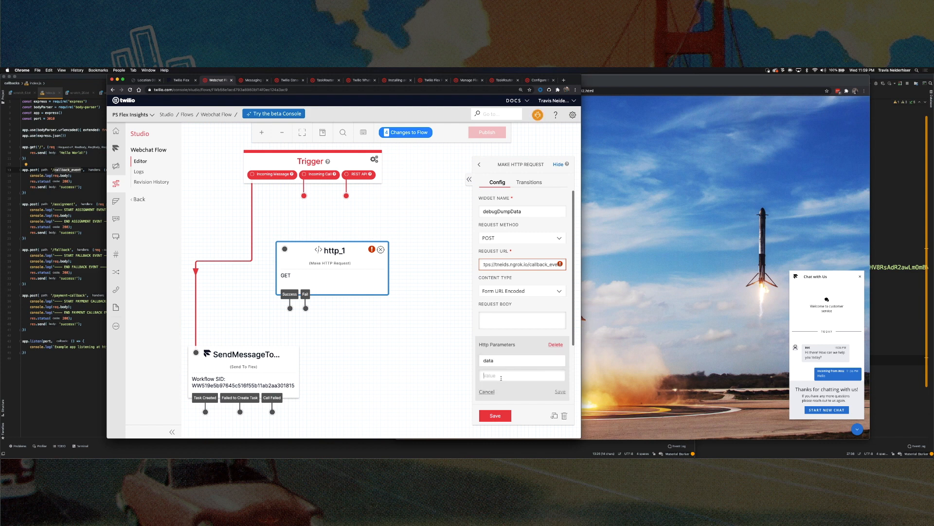
Copy the leading {{trigger.message part of the location variable from the Send to Flex widget's attributes
drag(331, 367, 346, 322)
click(274, 321)
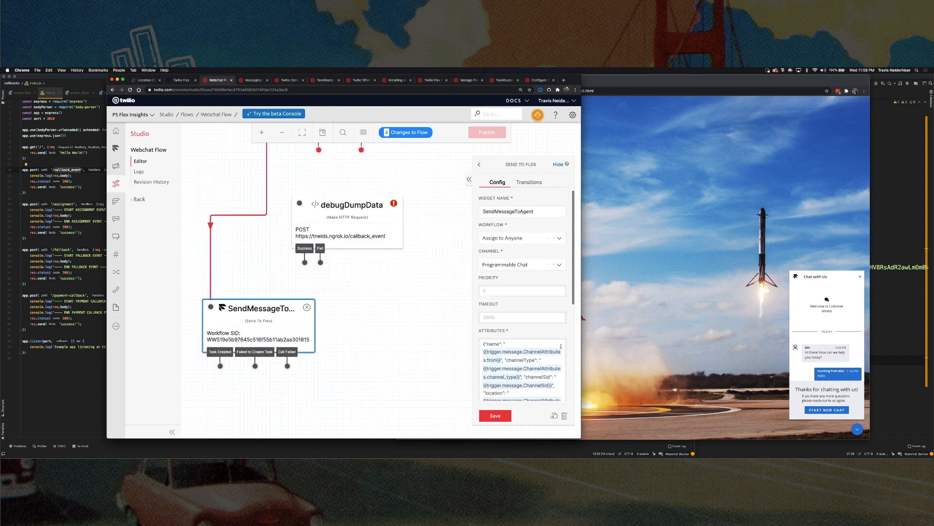
drag(484, 362, 523, 363)
key(super+c)
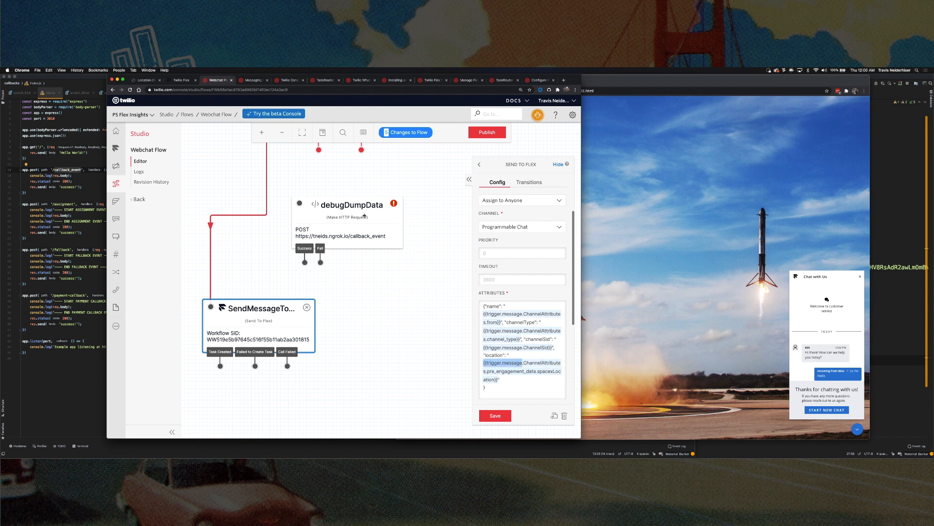
Enter an HTTP parameter in the debugDumpData widget with the key data and the value {{trigger.message}}
click(363, 215)
click(552, 346)
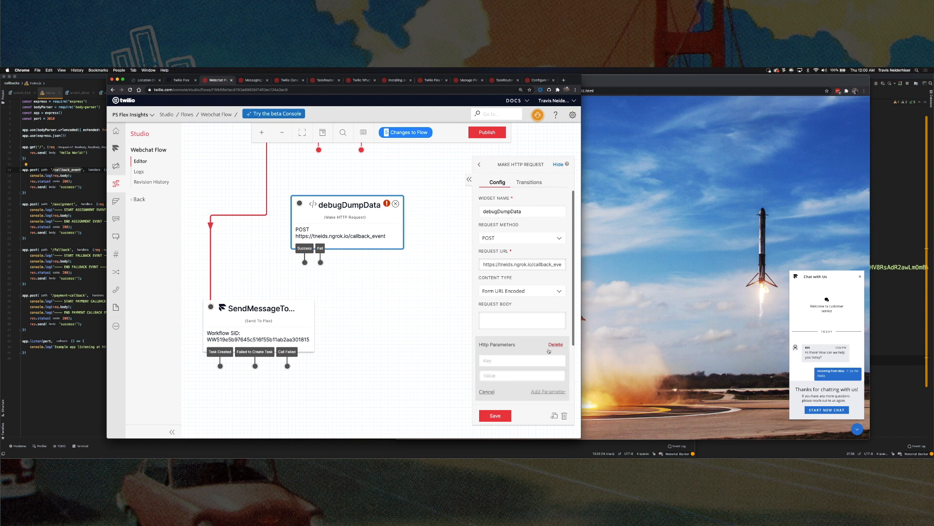
click(506, 361)
text(data)
click(505, 374)
key(super+v)
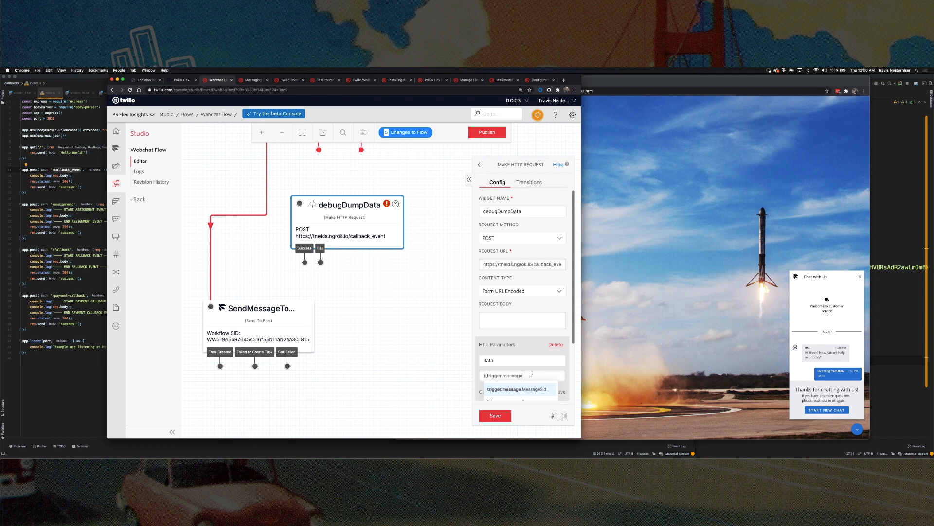
text(}})
Change the parameter's key to triggerMessage and save the parameter
double_click(500, 359)
text(Trig)
key(BackSpace)
key(BackSpace)
key(BackSpace)
key(BackSpace)
text(t)
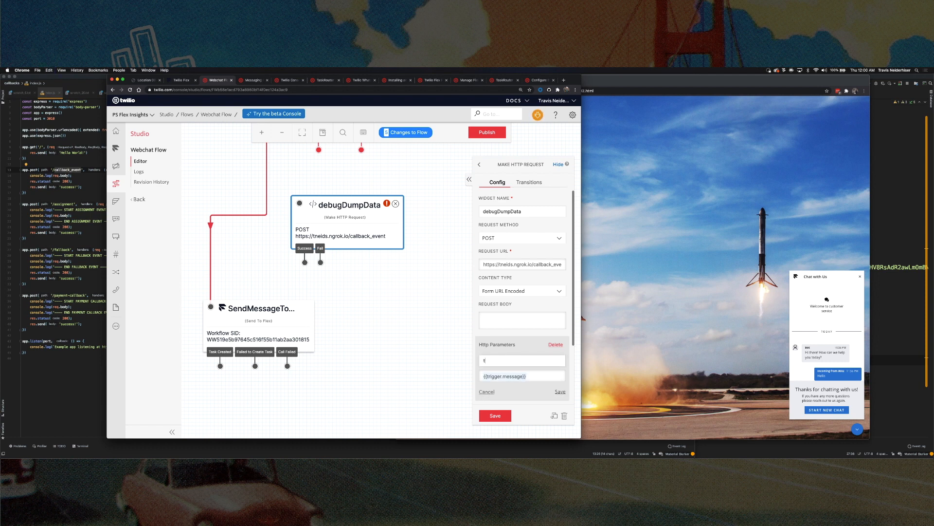
text(riggerMessage)
click(560, 391)
Route the Incoming Message trigger into debugDumpData and connect its Success and Fail outputs to the Send to Flex widget
drag(374, 209, 367, 205)
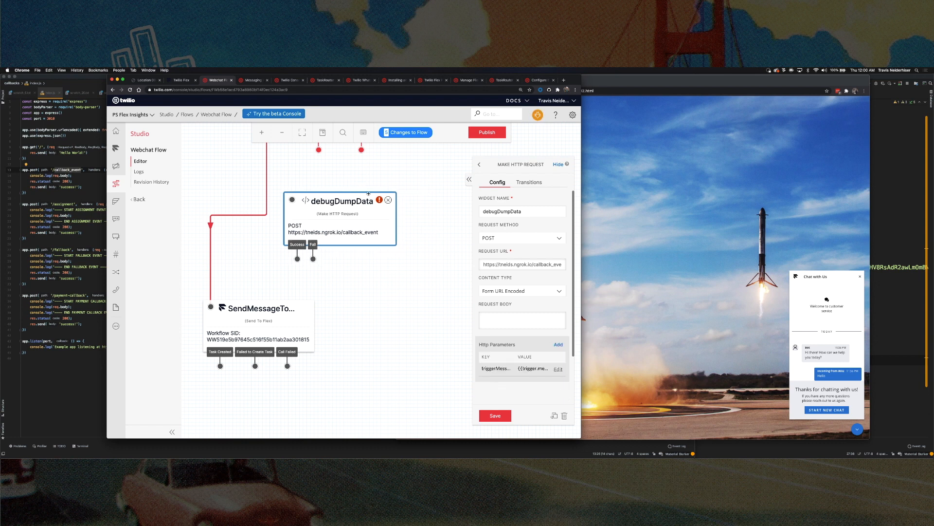
scroll(368, 205, up, 2)
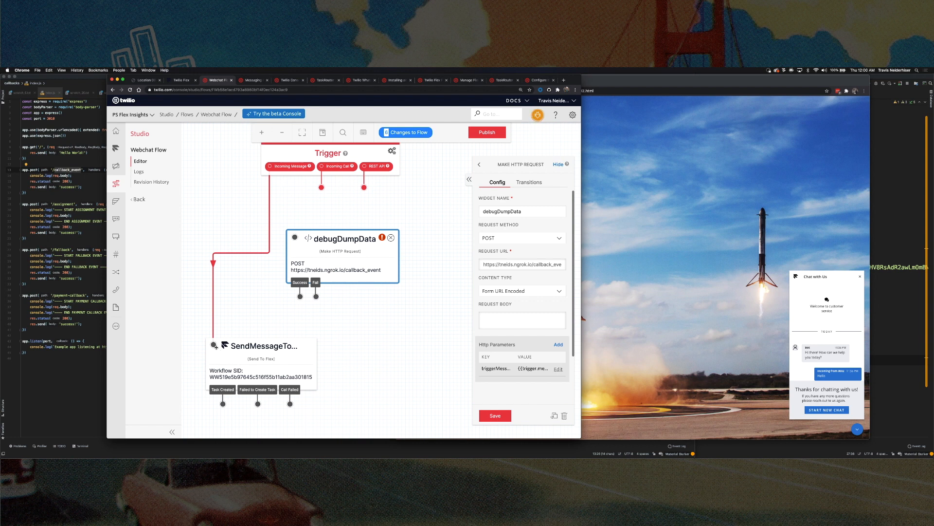
drag(213, 344, 294, 237)
drag(300, 296, 214, 344)
drag(316, 297, 213, 344)
click(370, 258)
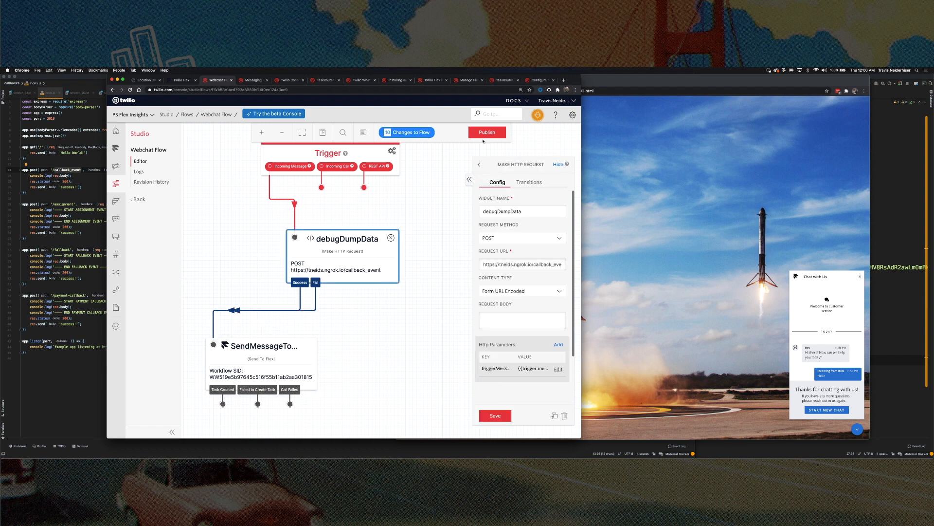
Save the debugDumpData widget and publish the Webchat Flow
click(495, 415)
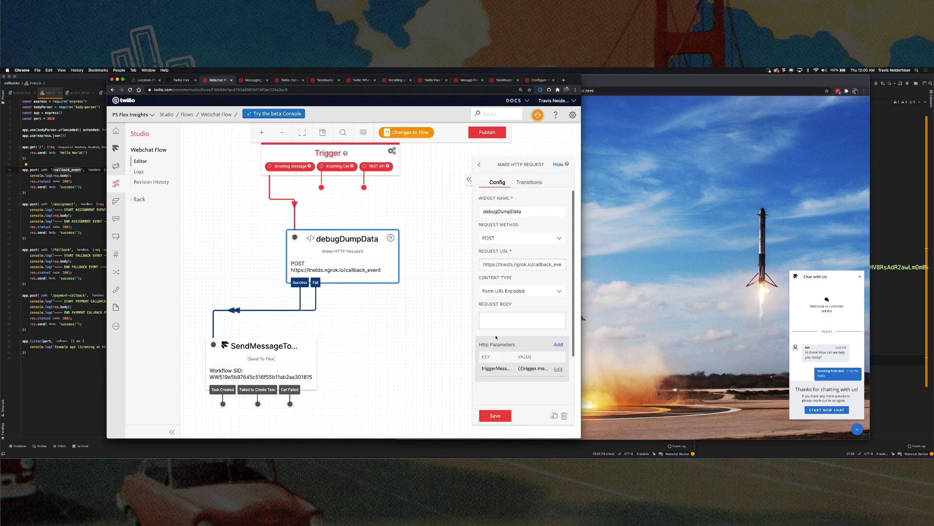
double_click(500, 369)
click(487, 132)
click(431, 176)
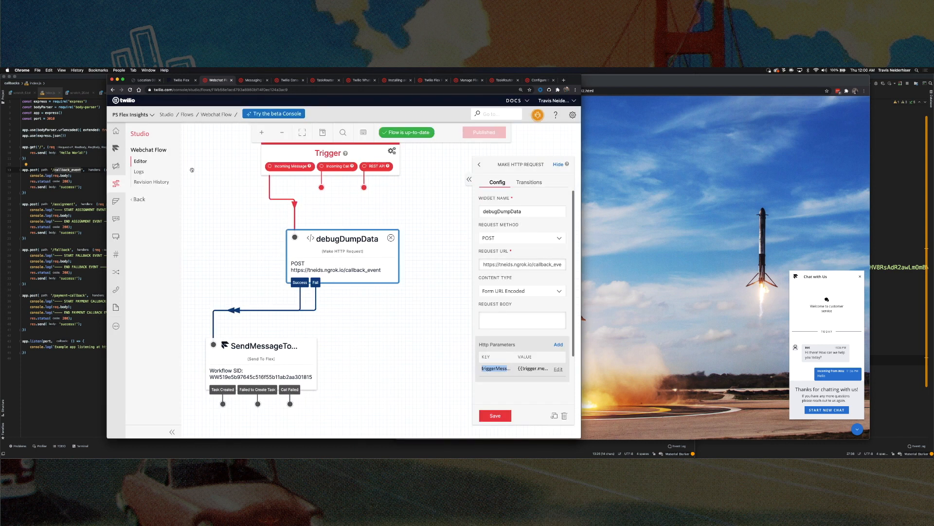
Switch to the terminal and start the callback server with nodemon index.js in the callbacks folder
click(68, 169)
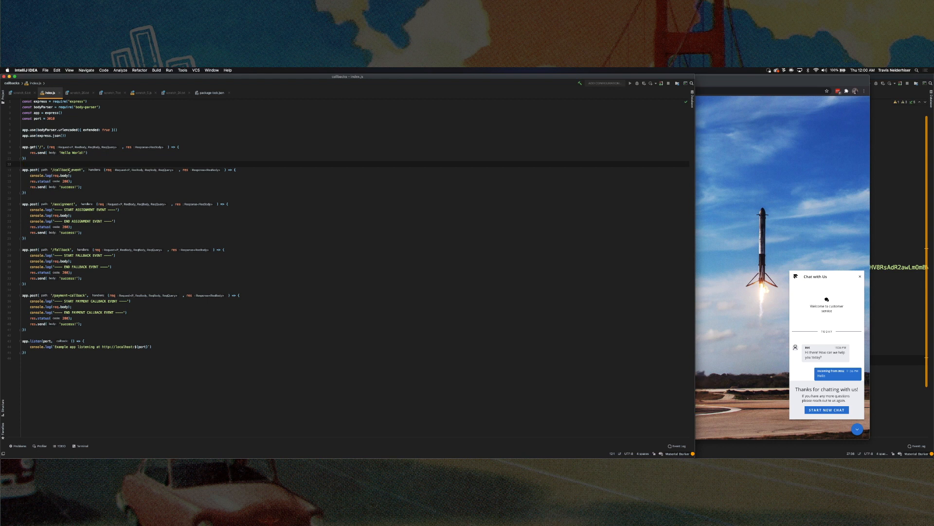
key(super+Tab)
click(88, 322)
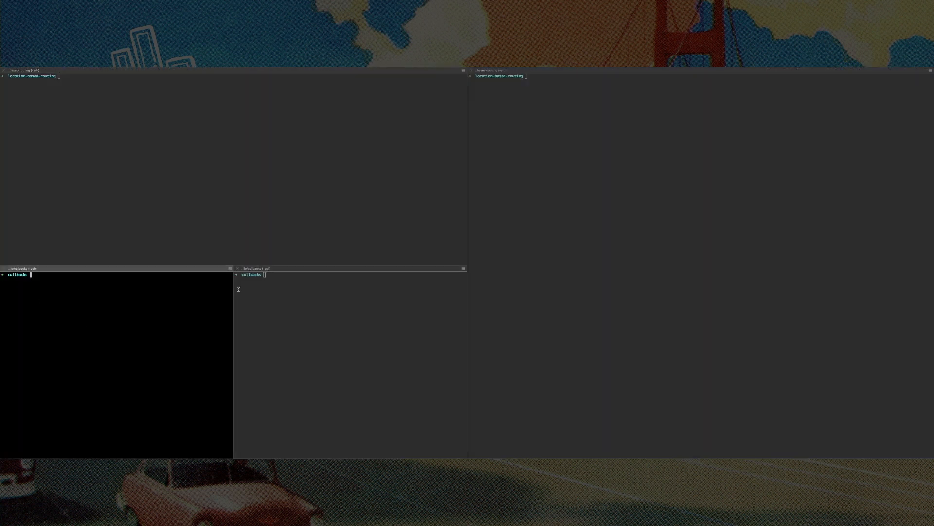
text(node)
key(Tab)
text(mon ind)
key(Tab)
key(Return)
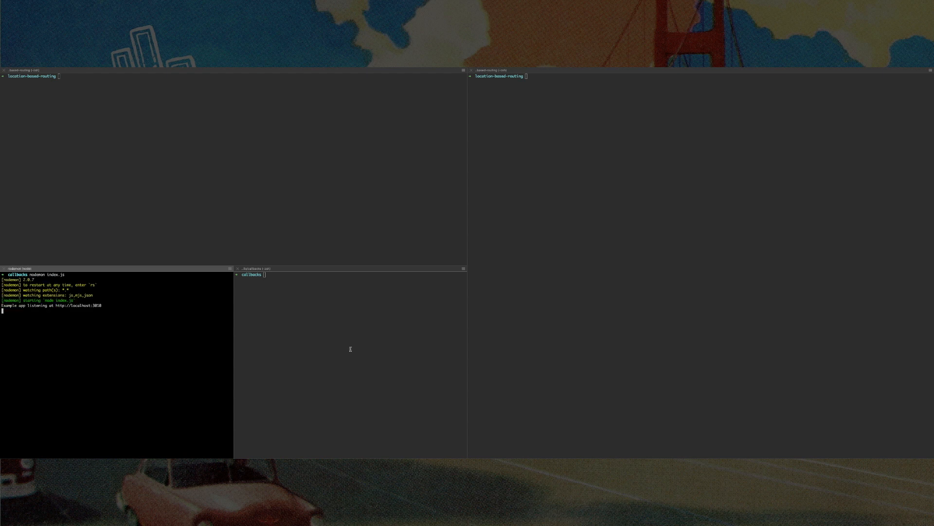
Start the ngrok tunnel in the second callbacks terminal and check its forwarding addresses against the callback server's port
click(351, 349)
key(Up)
key(Return)
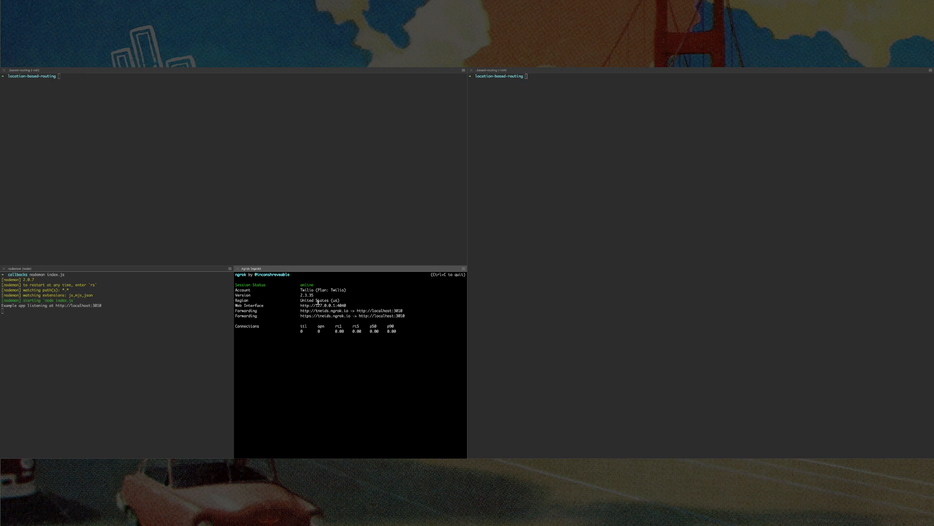
mouse_move(102, 305)
mouse_down()
mouse_move(62, 302)
mouse_move(101, 305)
mouse_up()
click(365, 322)
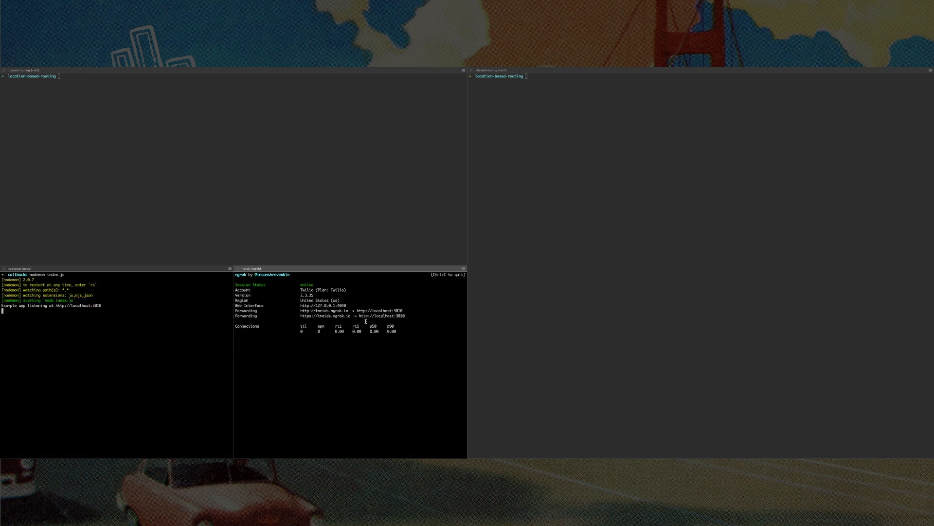
drag(302, 316, 423, 311)
click(417, 318)
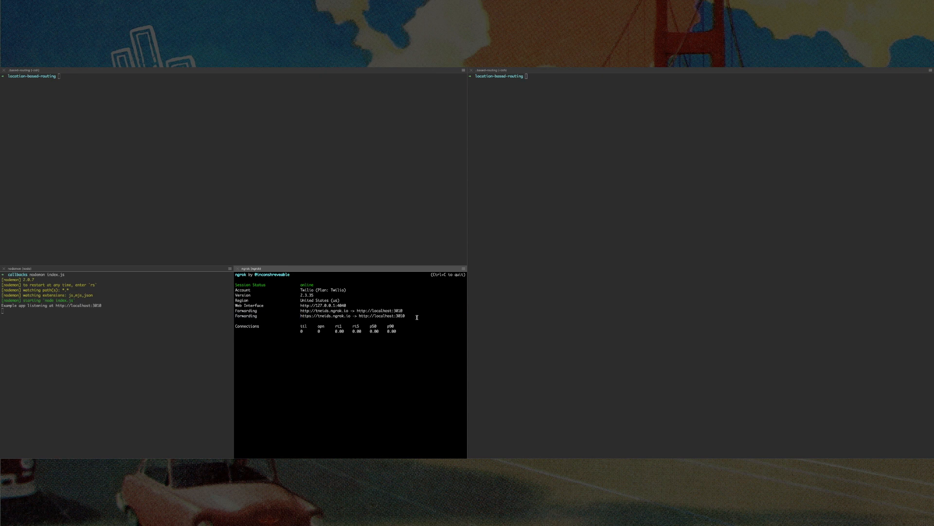
key(super+Tab)
key(super+Tab)
click(123, 357)
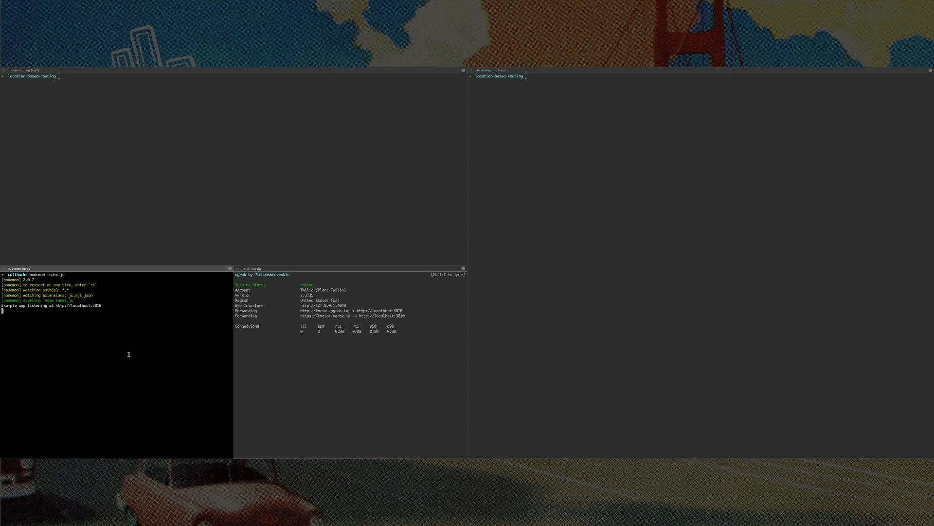
Switch to Chrome, reload the location-0002 page and send "Hey" through its webchat
key(super+Tab)
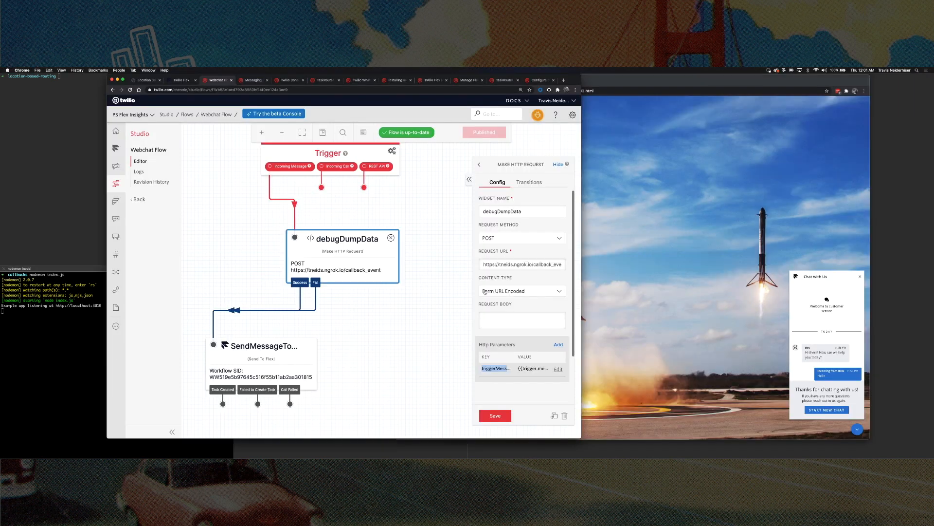
click(181, 79)
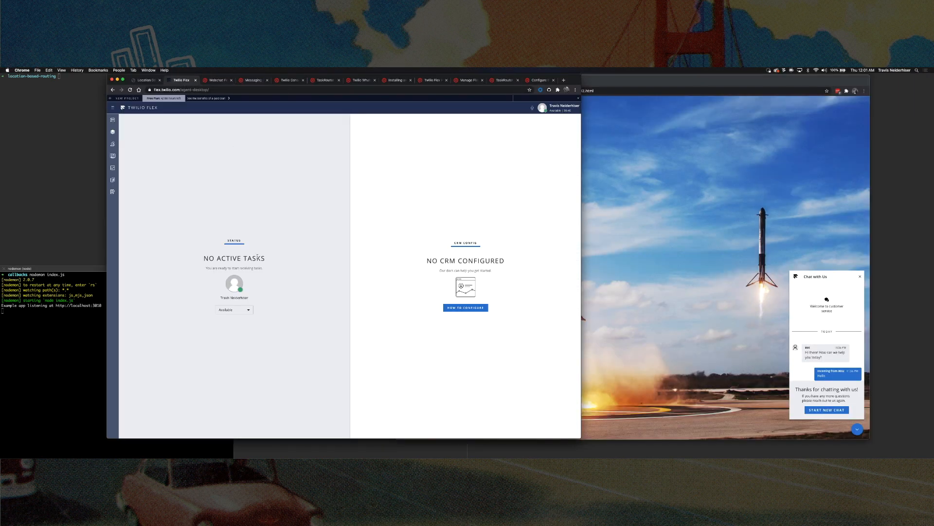
click(146, 80)
click(181, 80)
click(682, 302)
key(super+r)
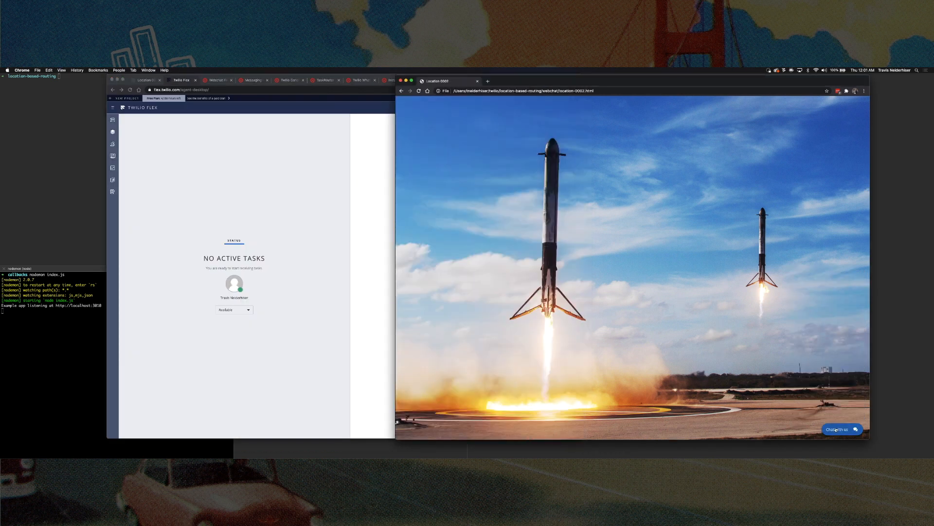
click(836, 430)
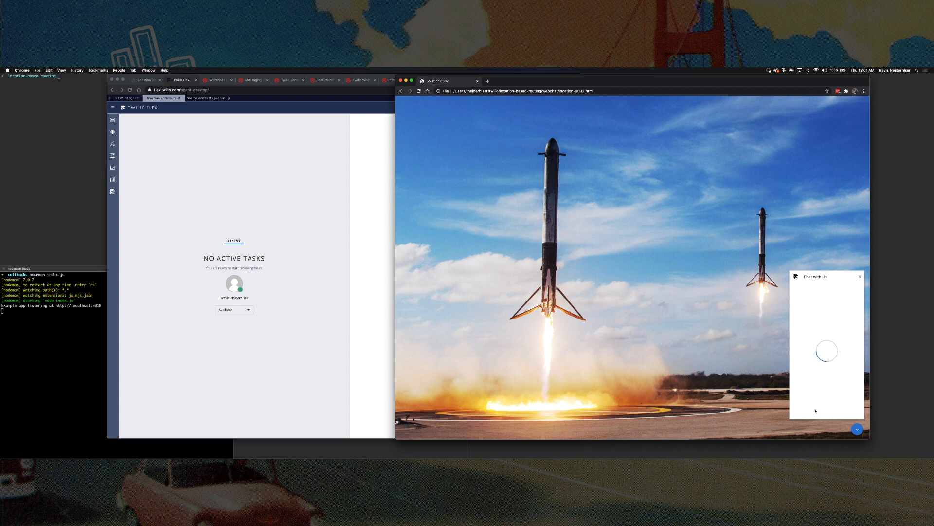
text(Hey)
key(Return)
Examine the triggerMessage payload logged in the nodemon terminal, down to the pre_engagement_data in the channel attributes
click(78, 304)
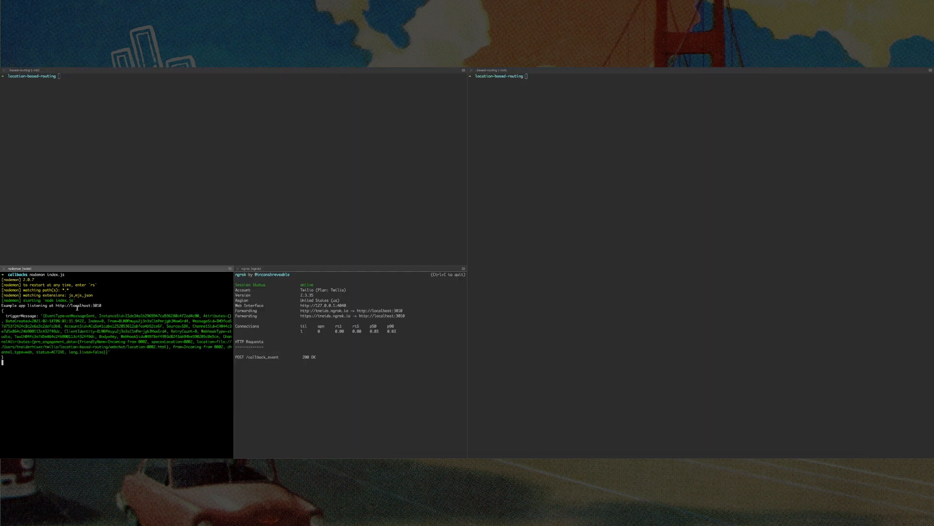
double_click(10, 316)
click(48, 317)
double_click(52, 316)
double_click(204, 326)
drag(223, 336, 30, 341)
click(38, 340)
double_click(38, 341)
Compare the friendlyName, spacexLocation and location values within the logged pre_engagement_data
double_click(86, 342)
double_click(170, 342)
double_click(204, 343)
double_click(204, 341)
click(215, 343)
drag(216, 343, 165, 346)
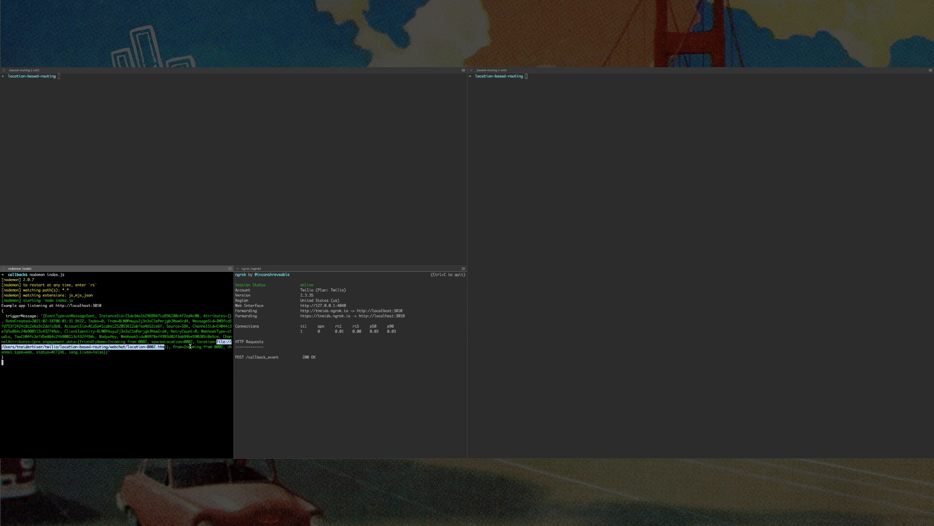
drag(141, 342, 217, 343)
click(168, 337)
drag(198, 342, 166, 347)
double_click(198, 342)
double_click(172, 342)
double_click(189, 341)
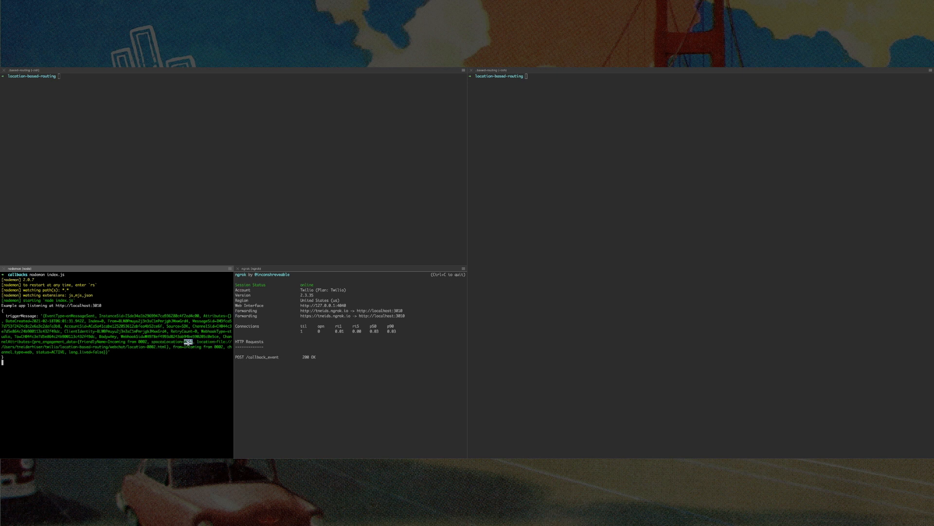
double_click(166, 343)
Switch to Chrome and examine how the SendMessageToAgent widget's attributes in the Webchat Flow read the location from pre_engagement_data
key(super+Tab)
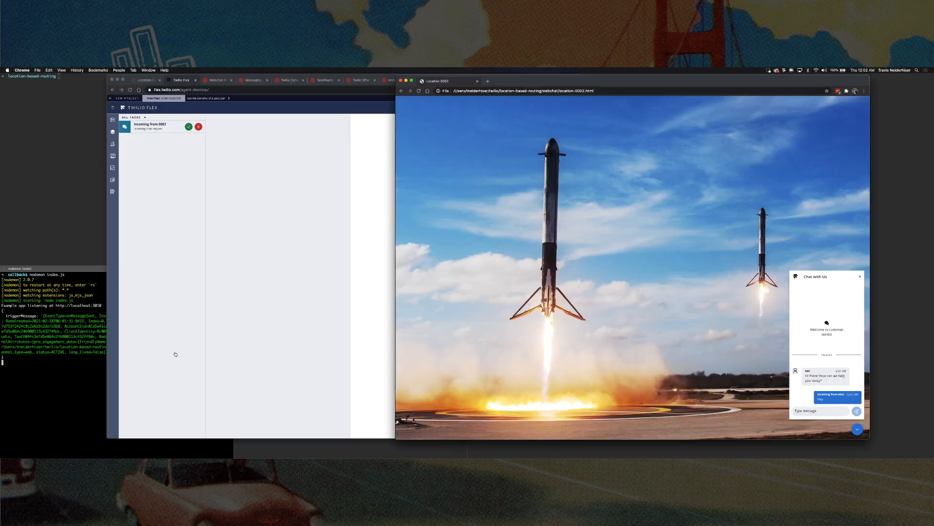
click(218, 80)
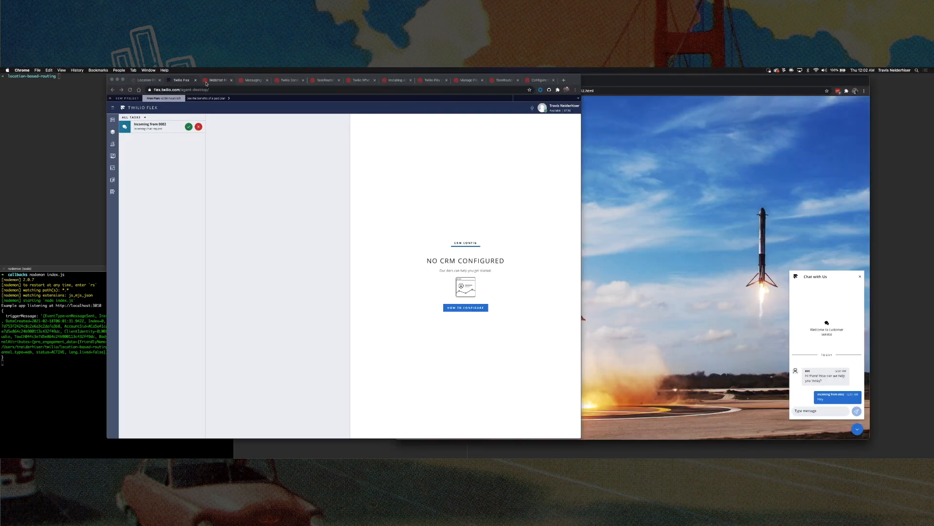
click(277, 354)
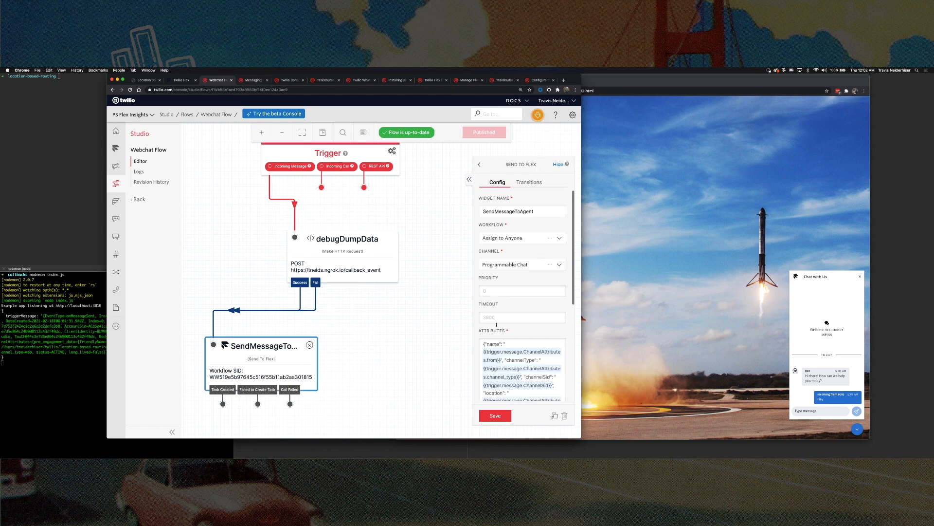
scroll(545, 351, down, 2)
triple_click(491, 348)
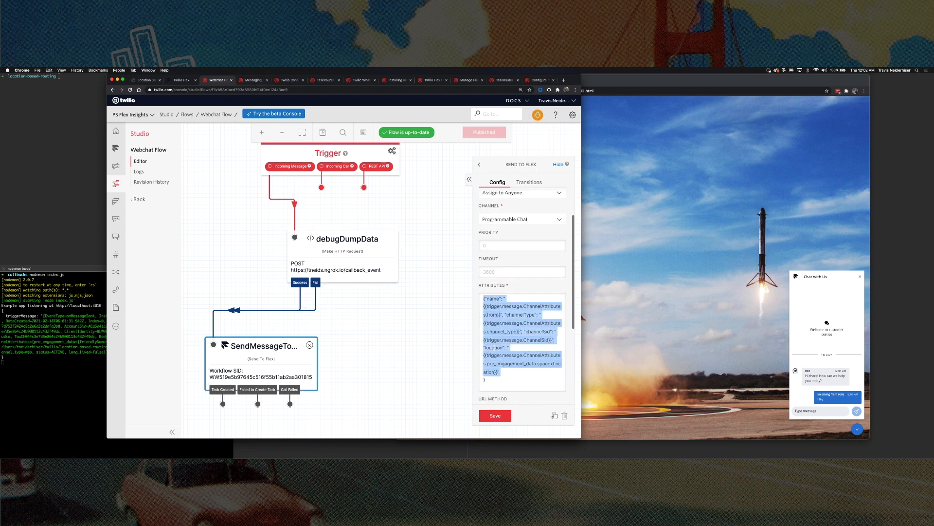
double_click(492, 348)
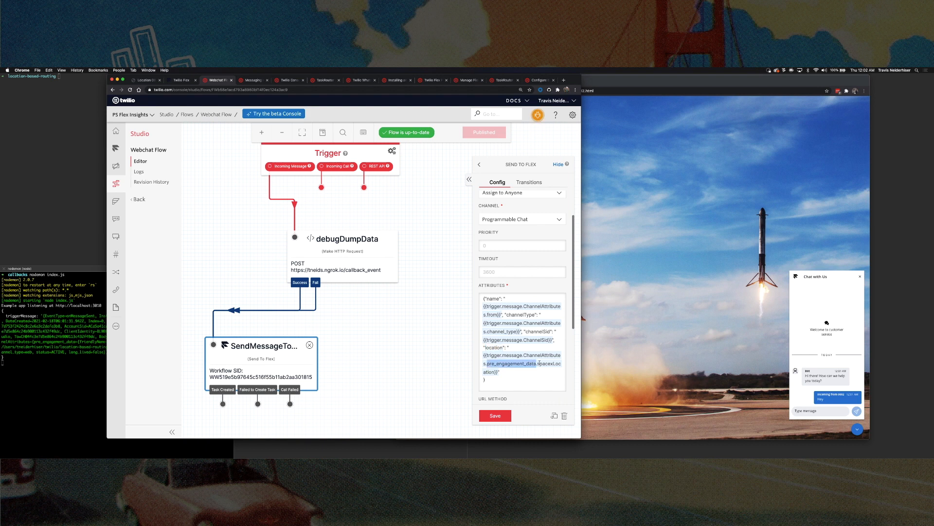
Switch to the terminal and trace the location path through the channel attributes in the logged triggerMessage payload
click(104, 336)
click(61, 332)
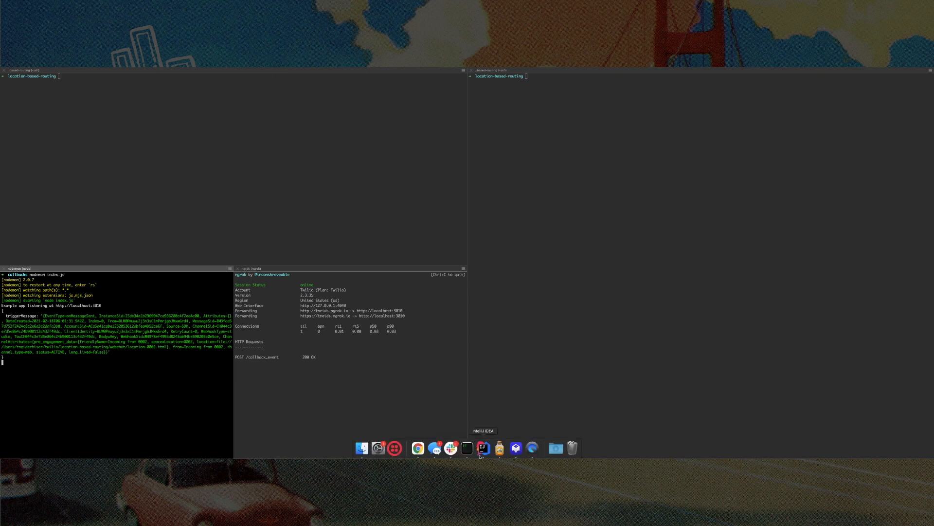
drag(146, 361, 77, 341)
click(77, 341)
Switch back to Chrome, go to TaskRouter's Flex Task Assignment workspace and open the first worker under Recent Workers
key(super+Tab)
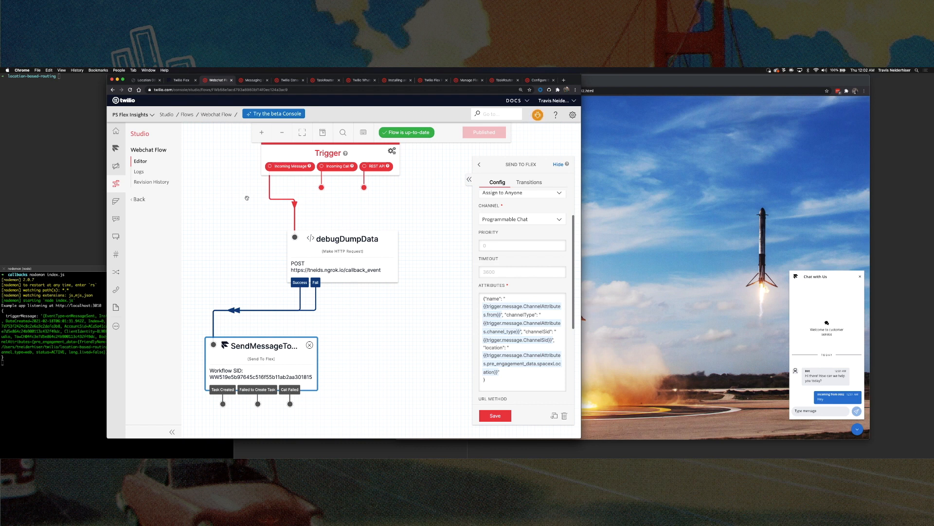
click(116, 273)
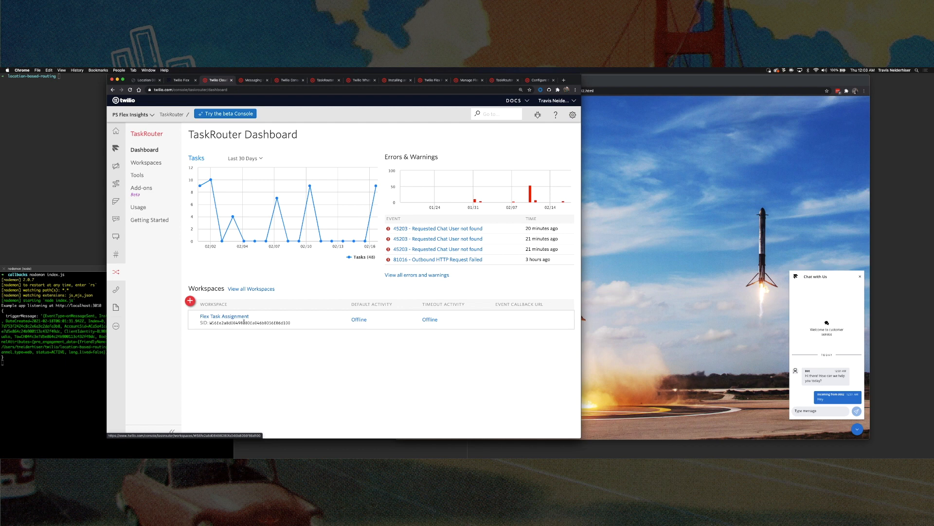
drag(290, 323, 210, 323)
click(210, 323)
click(244, 317)
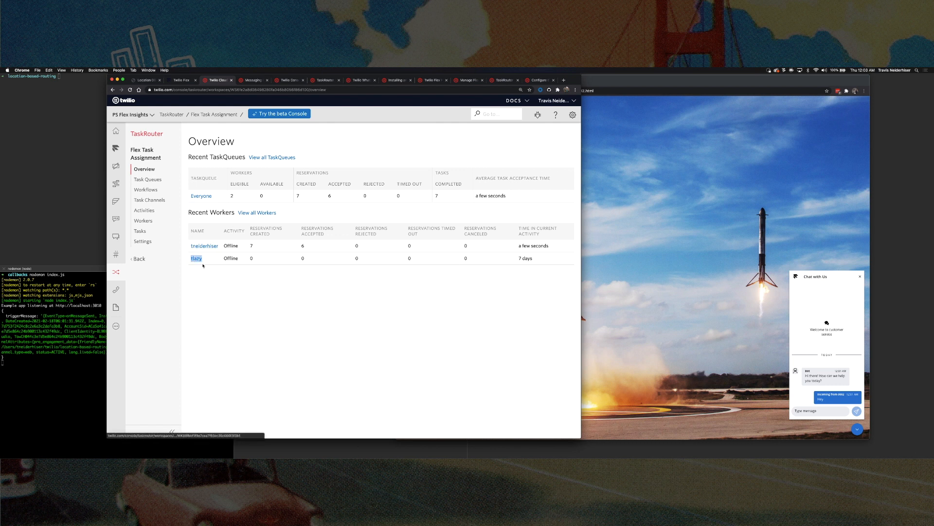
click(204, 246)
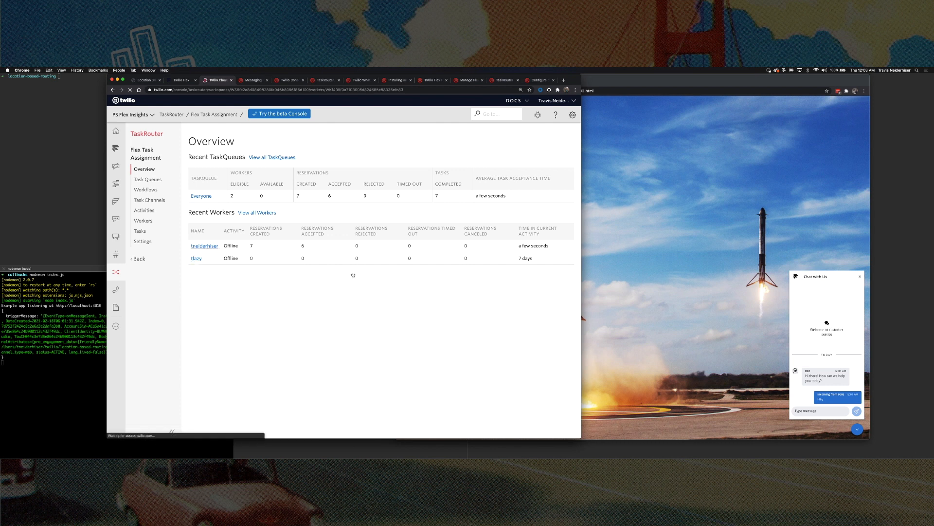
Enlarge the first worker's attributes box and examine its JSON content
drag(389, 259, 534, 360)
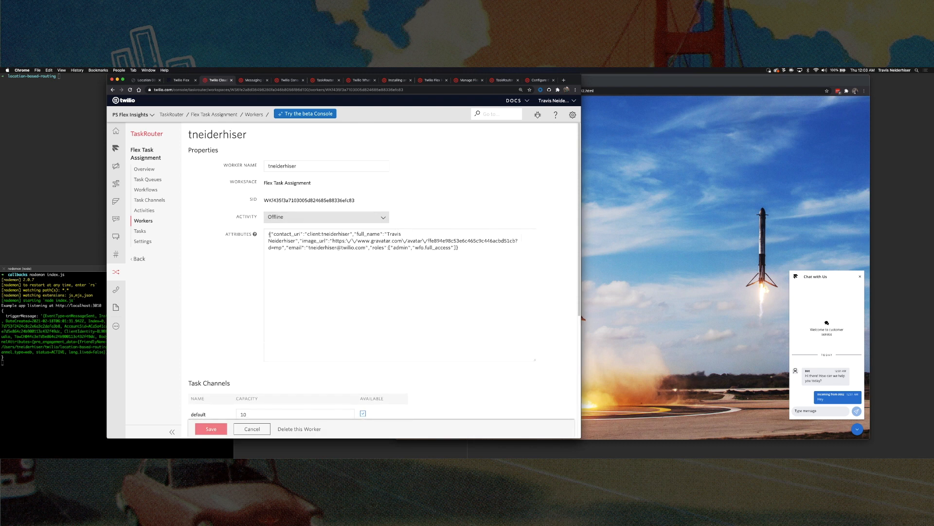
drag(268, 234, 480, 256)
click(481, 249)
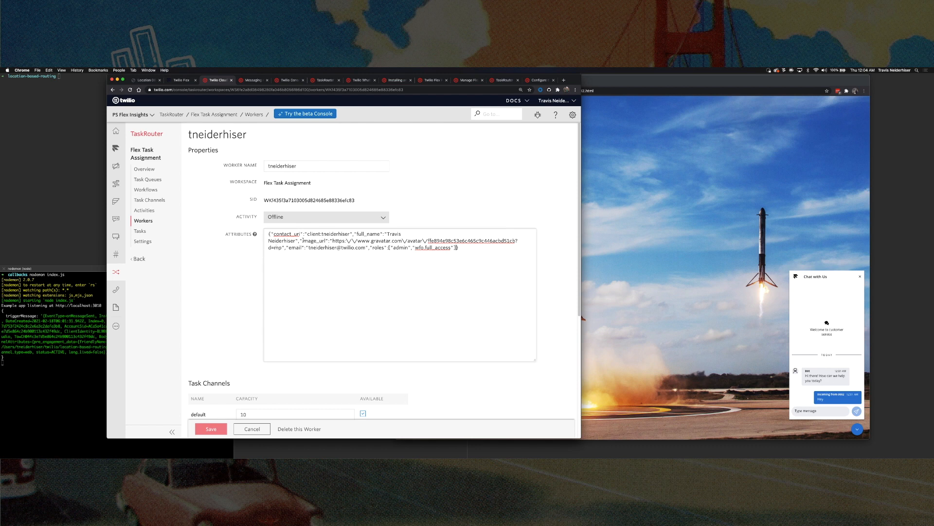
drag(269, 234, 480, 259)
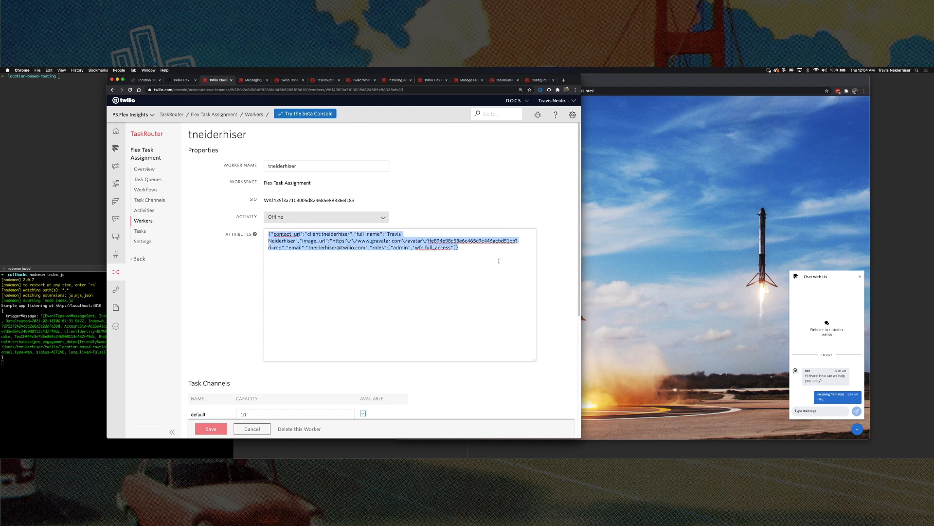
Add "locations":["0001"] at the end of the first worker's attributes JSON and save the worker
click(476, 259)
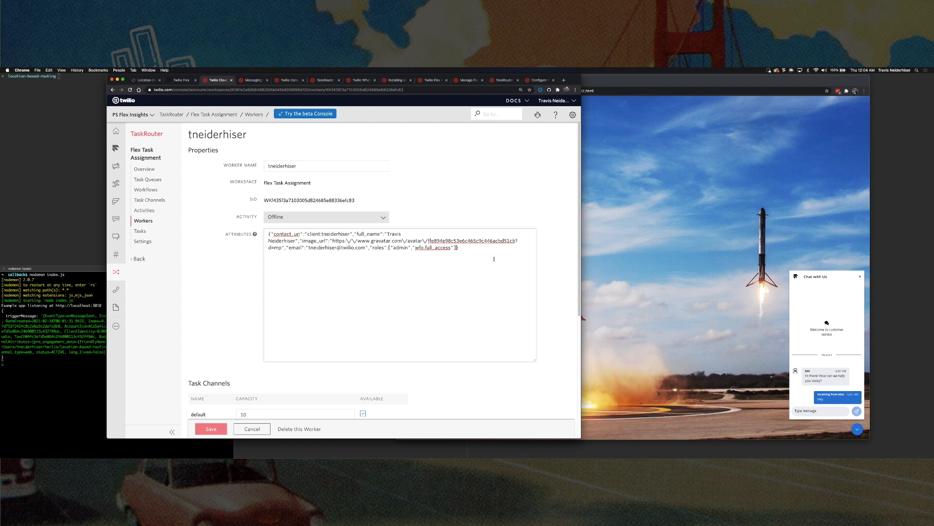
text(, "")
text(locat)
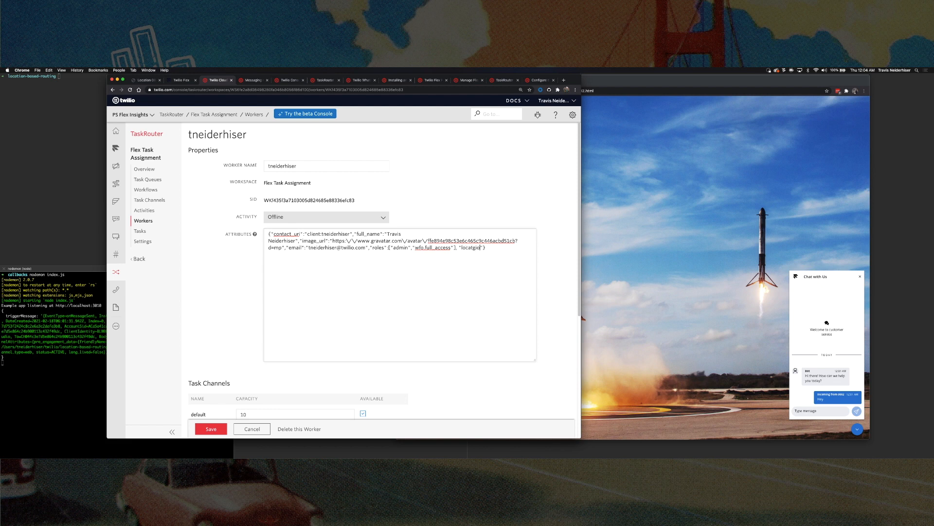
text(ions)
text([])
text("")
text(0001)
drag(509, 247, 458, 247)
click(509, 261)
click(226, 428)
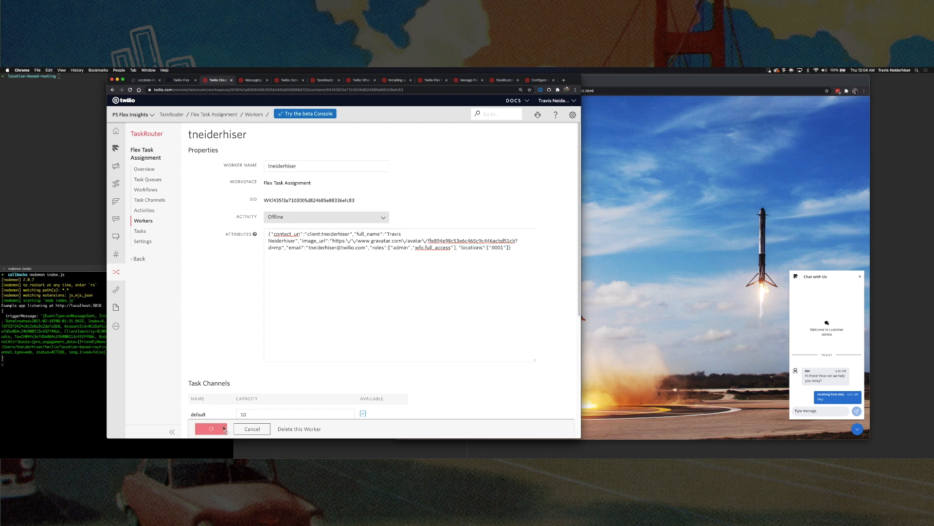
Open the second worker in the Workers list, add "locations": ["0002"] to the attributes JSON and save
click(148, 222)
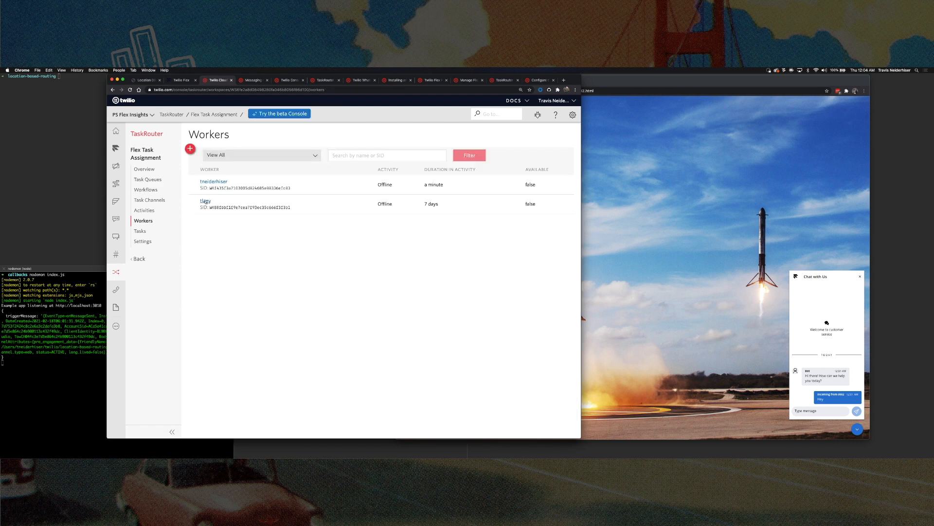
click(205, 200)
drag(388, 259, 493, 308)
click(454, 247)
text(, ")
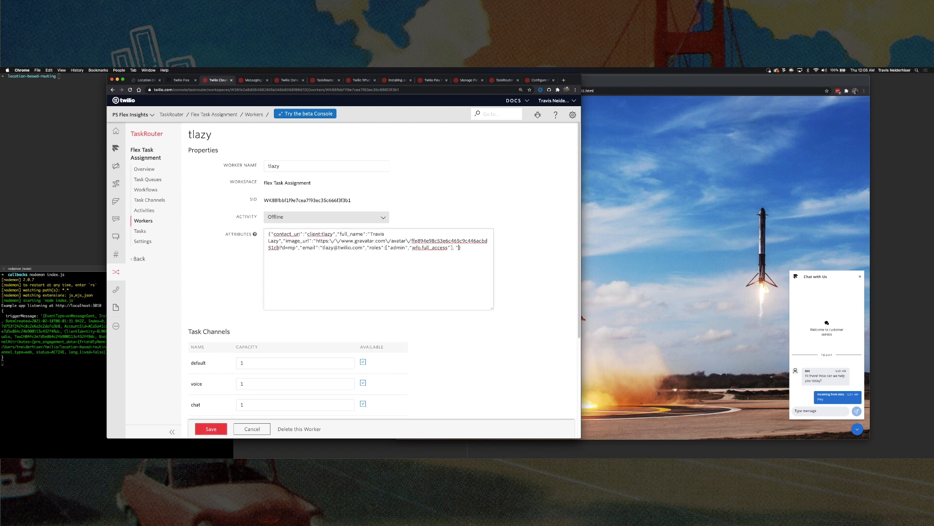
key(BackSpace)
text(, "locations": ["0001"])
key(BackSpace)
text(2)
click(211, 428)
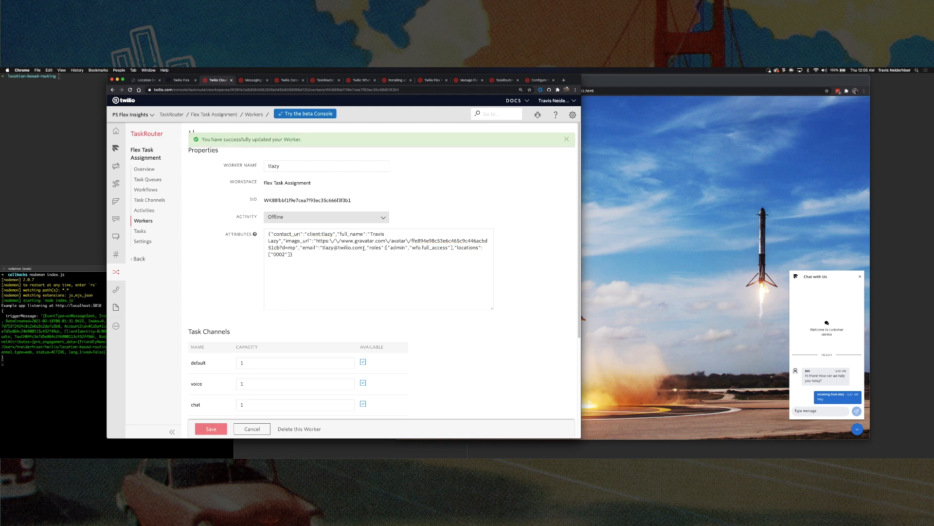
Try extending the locations attribute in the second worker's JSON beyond the 0002 entry
click(303, 252)
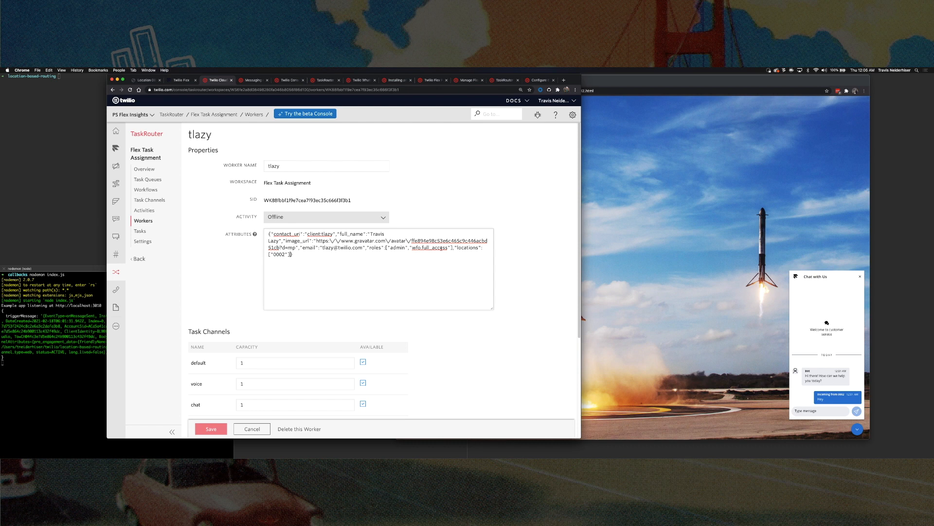
double_click(469, 248)
click(292, 254)
text(,)
double_click(466, 247)
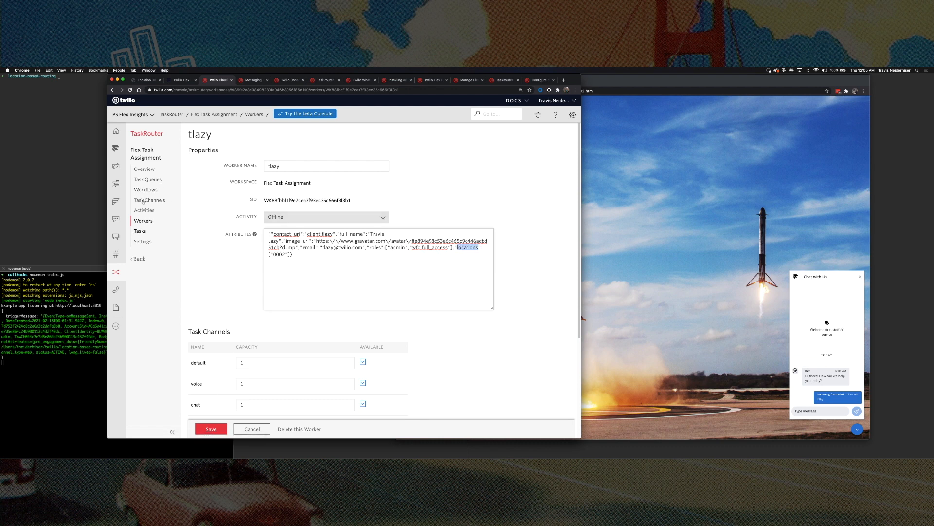
Open the Everyone task queue and examine its queue expression and matching workers
click(150, 180)
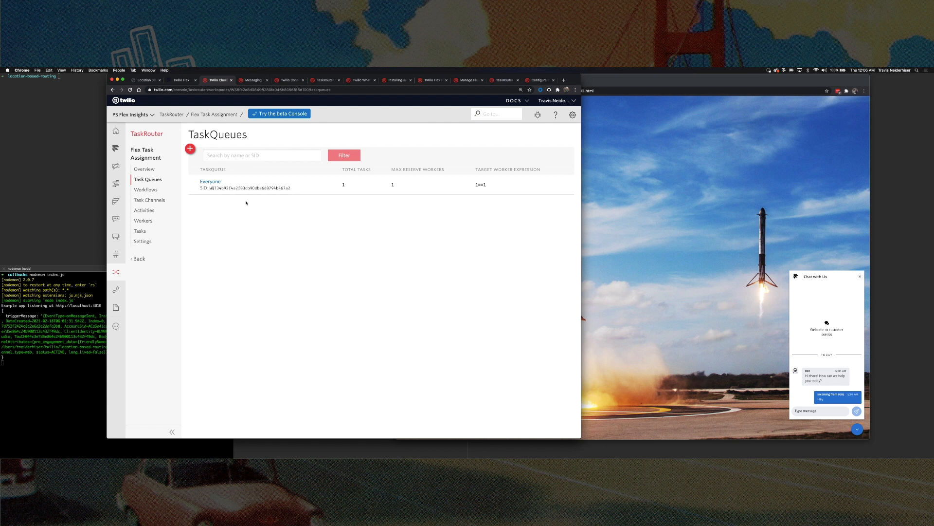
click(208, 182)
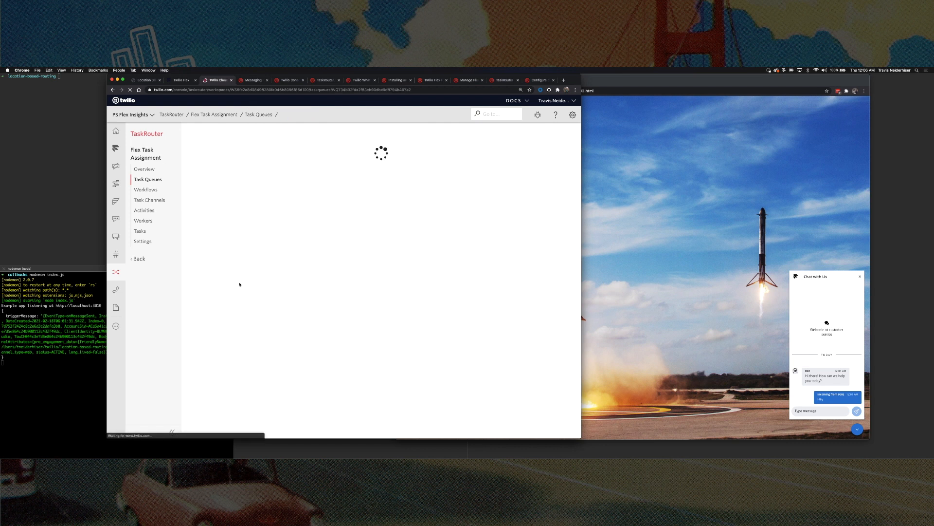
scroll(321, 244, down, 1)
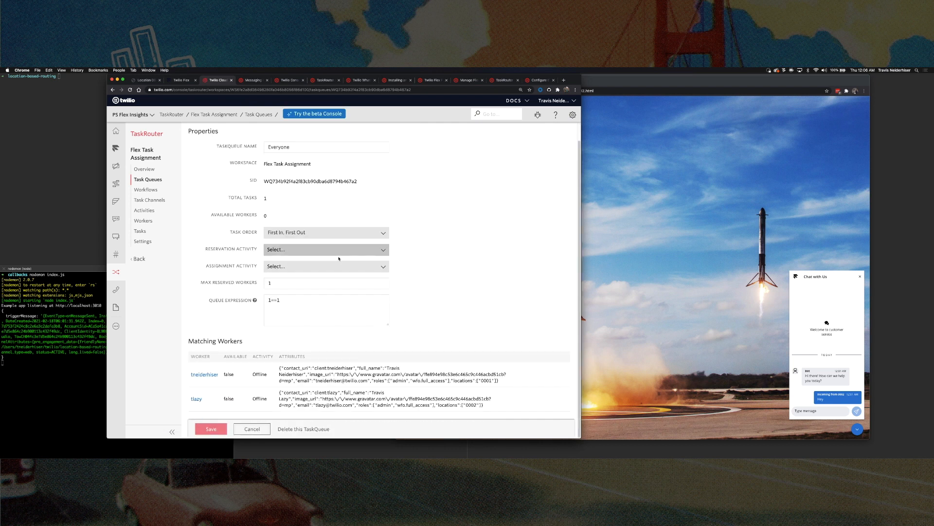
scroll(265, 215, up, 1)
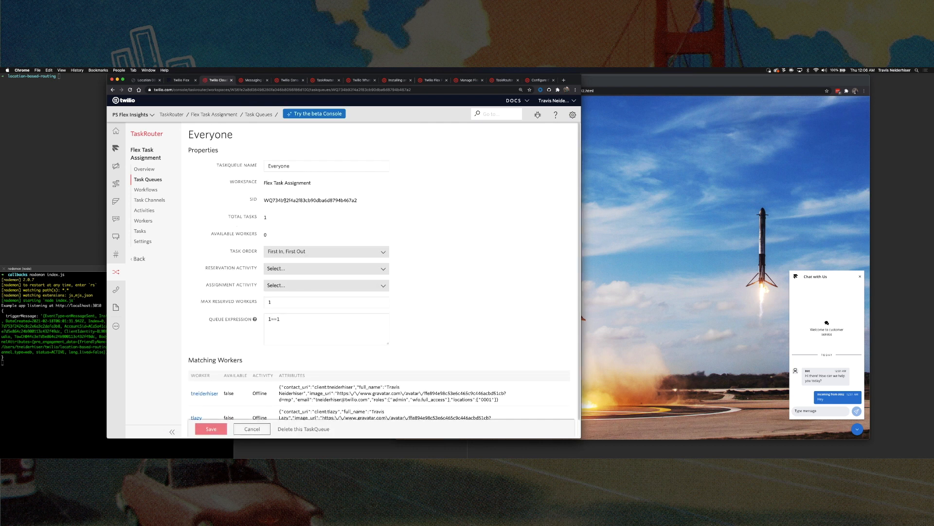
scroll(307, 296, down, 1)
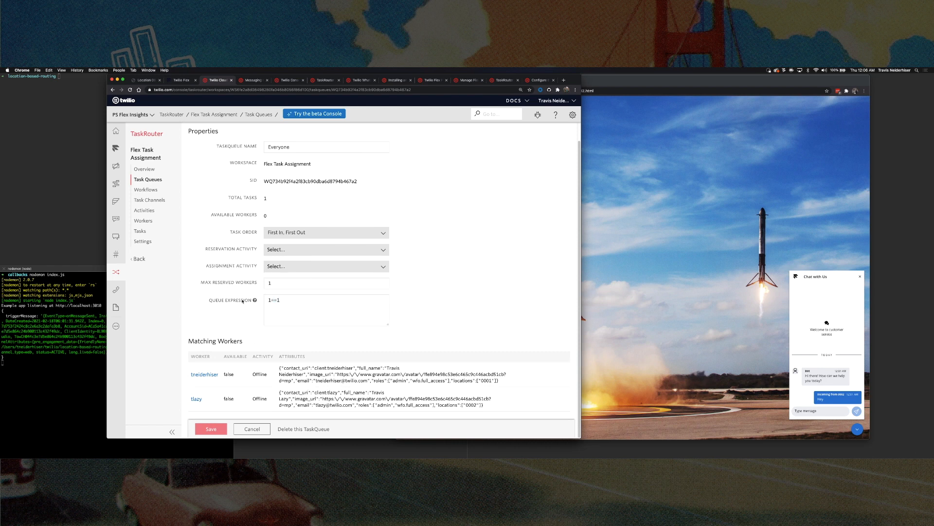
drag(290, 303, 263, 298)
click(205, 226)
Create and save a new task queue named 0001, keeping the default queue expression
click(150, 179)
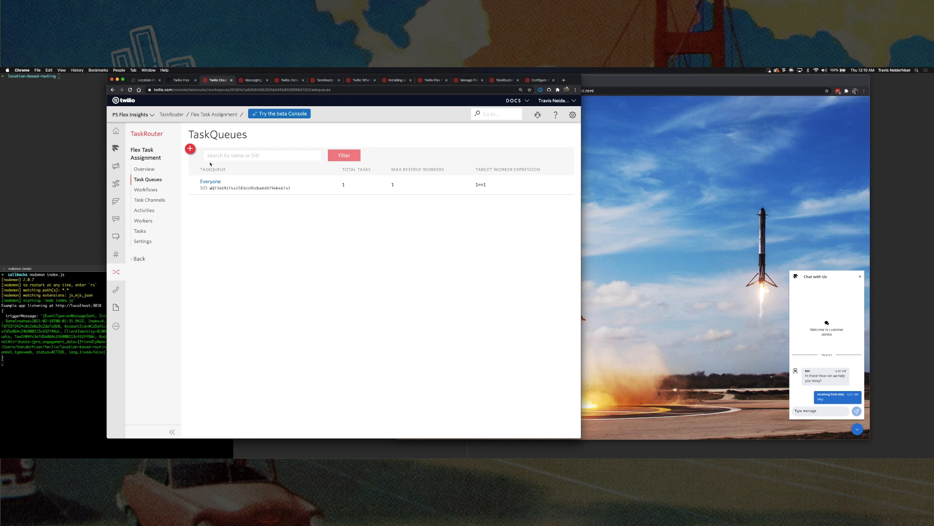
click(190, 149)
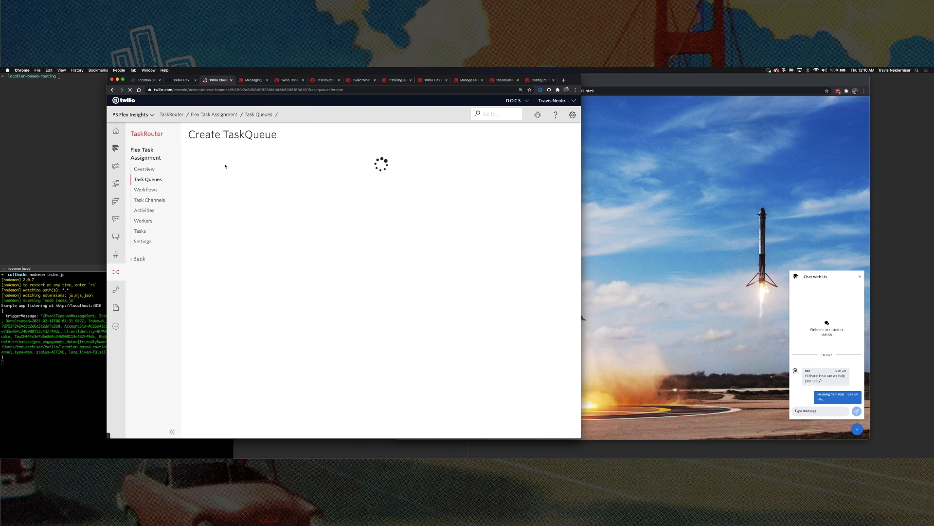
click(276, 167)
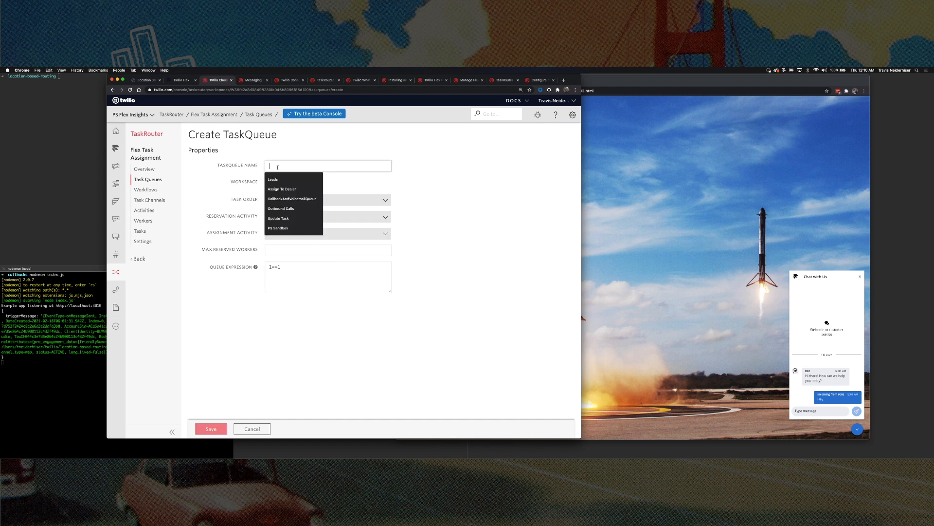
text(0001)
key(super+a)
key(BackSpace)
text(00001)
click(498, 199)
click(210, 428)
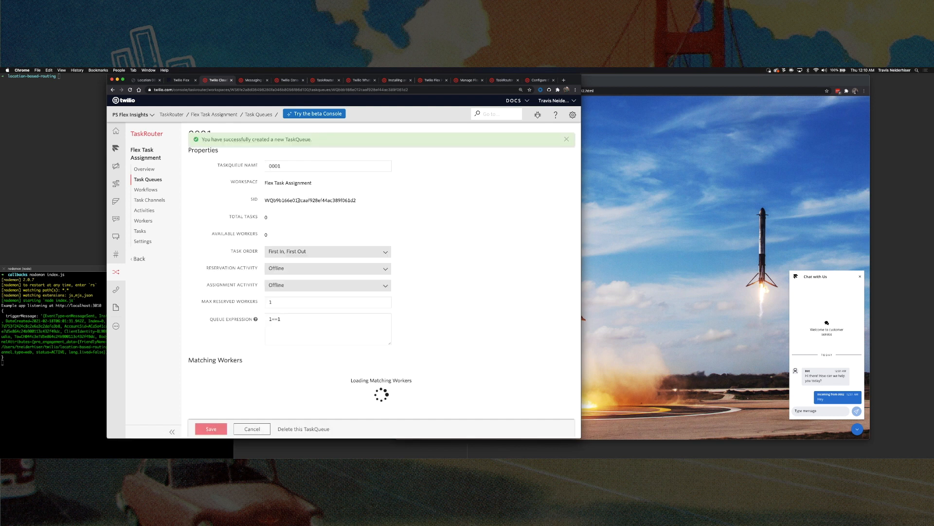
Set the 0001 queue's expression to locations HAS "0001", save it and check the matching worker's locations attribute
scroll(217, 317, down, 1)
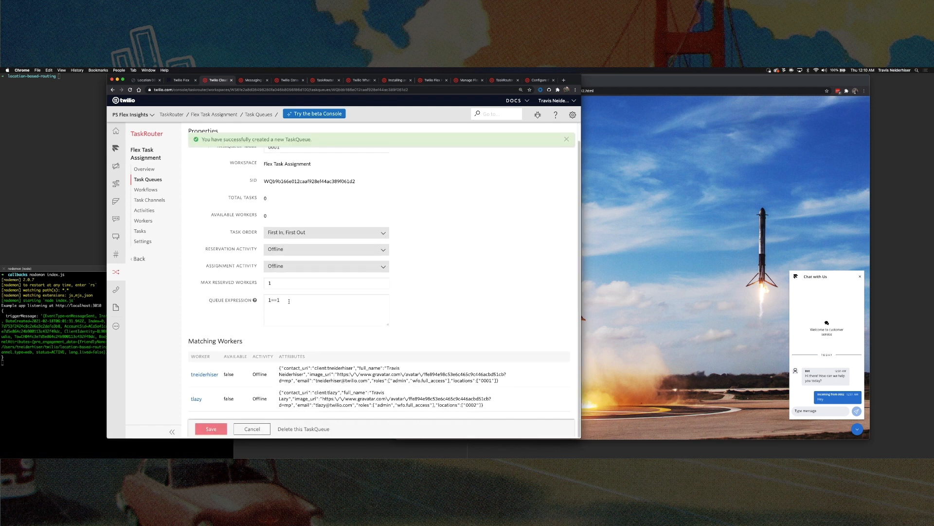
drag(289, 301, 261, 300)
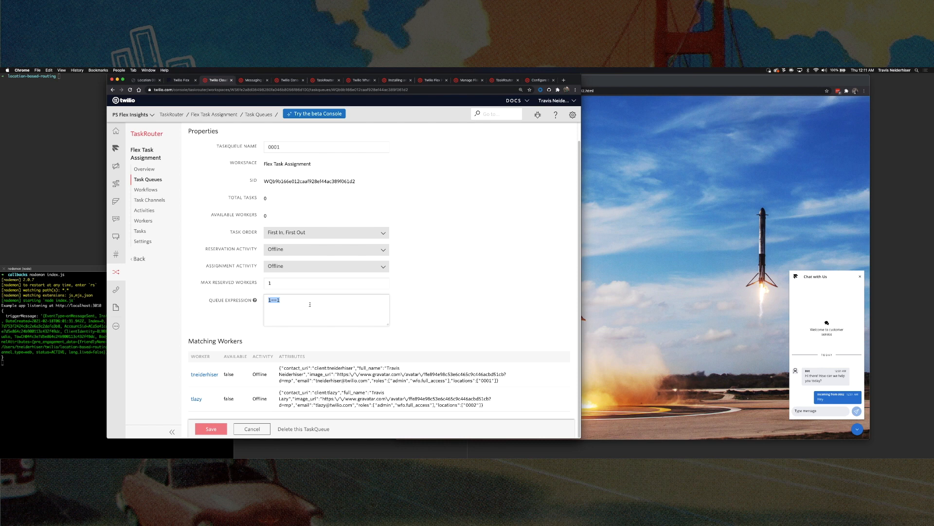
text(location)
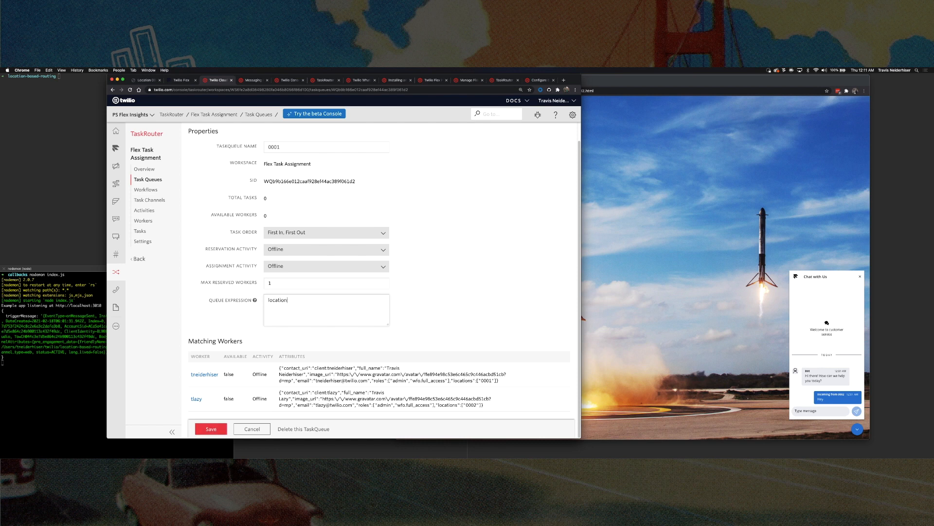
text(s HAS "0001)
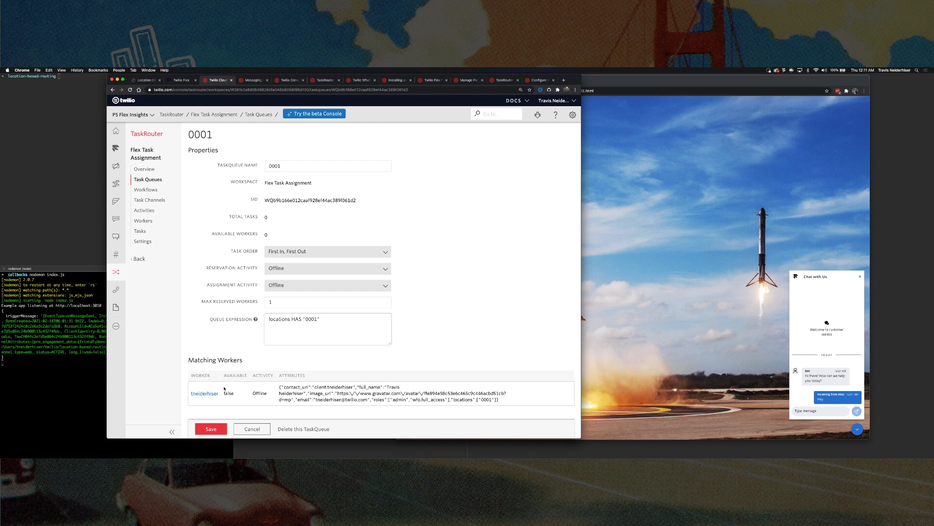
double_click(458, 398)
click(458, 398)
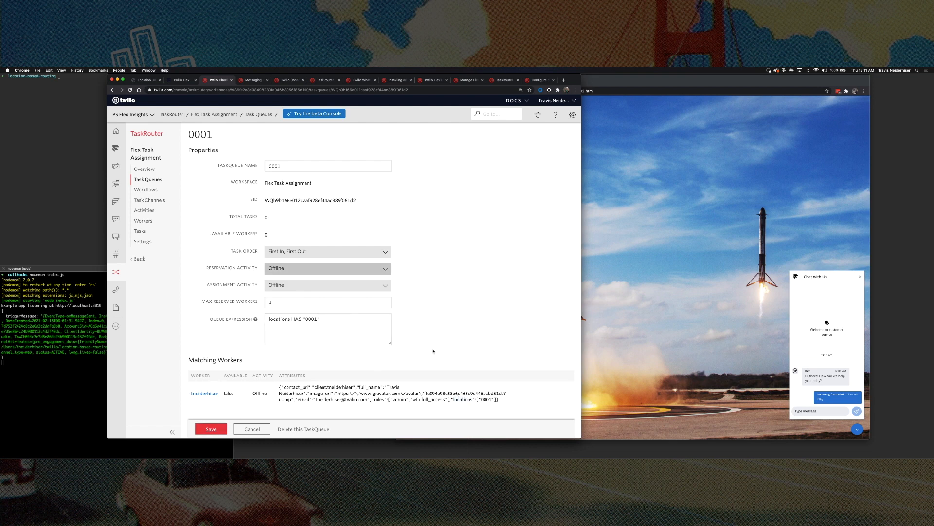
Save the 0001 queue and examine its Max Reserved Workers setting
click(218, 430)
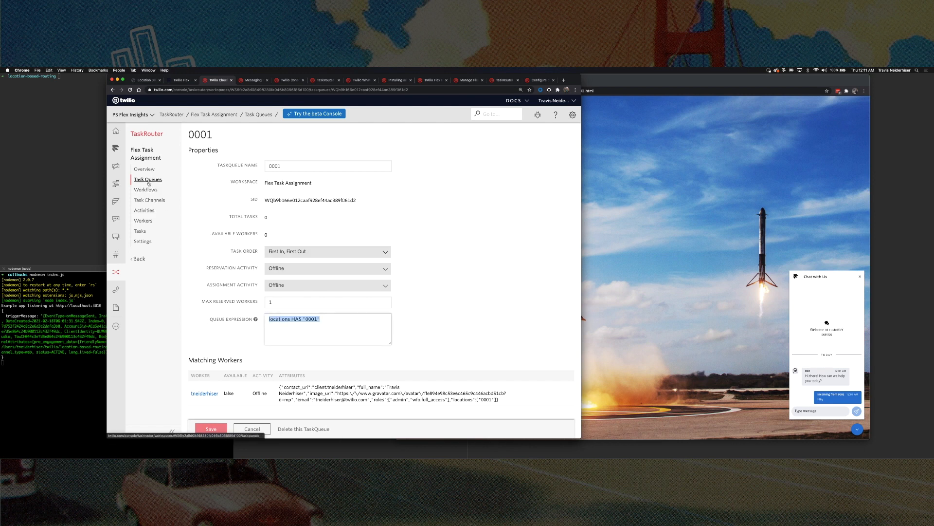
drag(202, 302, 258, 303)
click(204, 302)
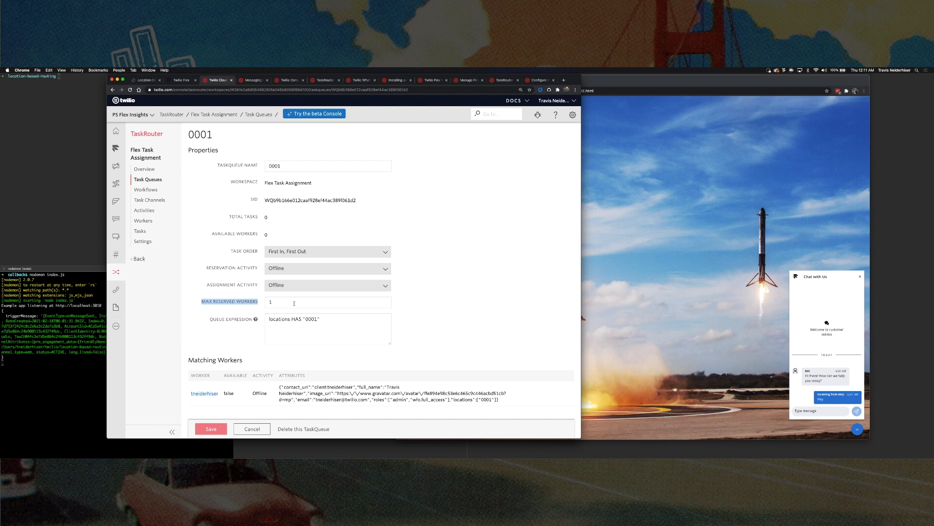
Try setting the 0001 queue's maximum reserved workers to 2
click(294, 303)
text(2)
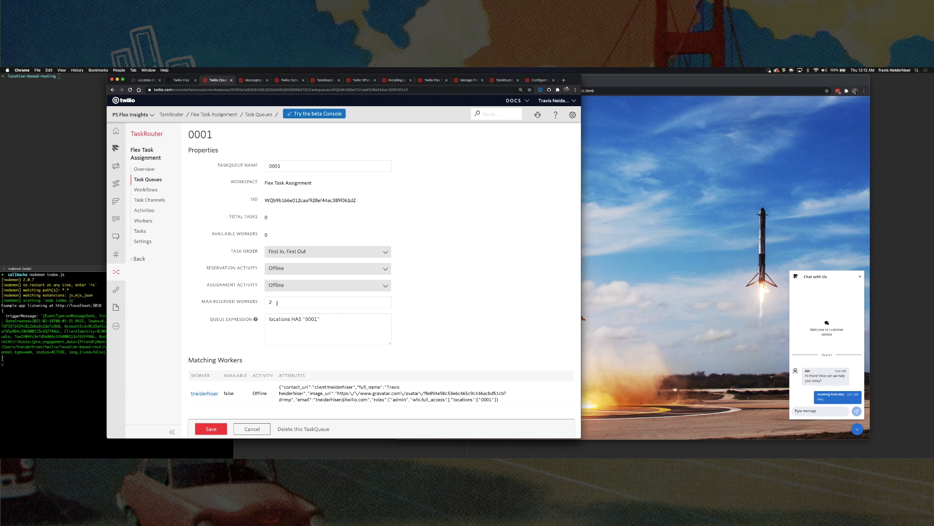
mouse_move(255, 319)
drag(272, 303, 264, 304)
drag(202, 303, 258, 304)
click(269, 302)
click(467, 305)
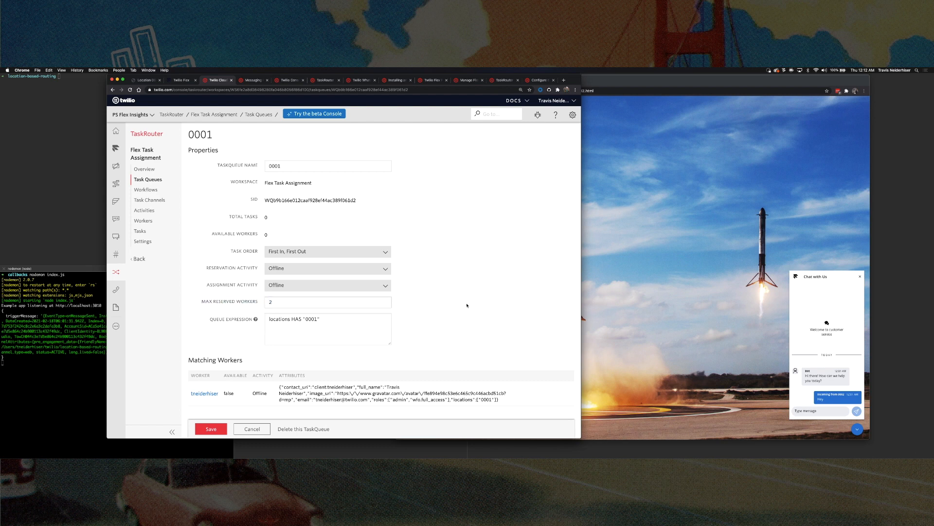
double_click(267, 302)
click(466, 322)
click(211, 428)
Create and save a task queue named 0002 with the queue expression locations HAS "0002"
click(148, 180)
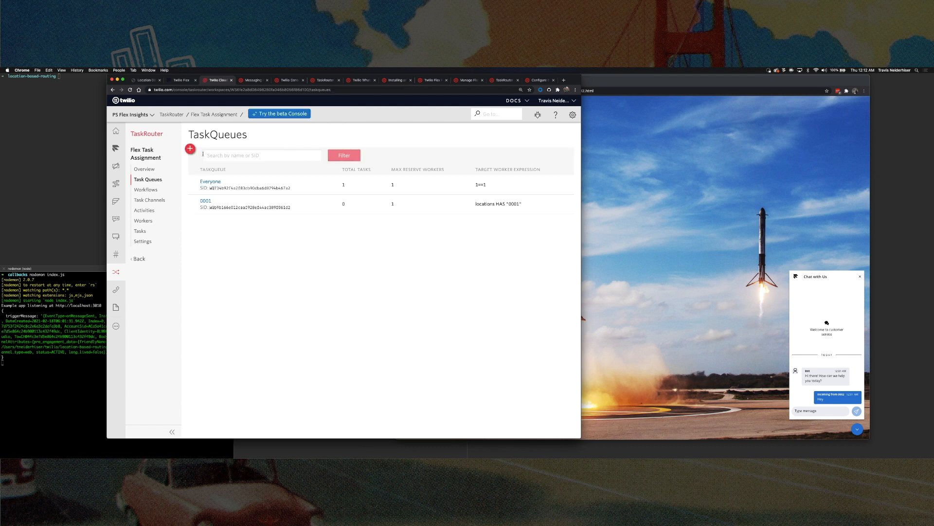
click(190, 148)
click(314, 165)
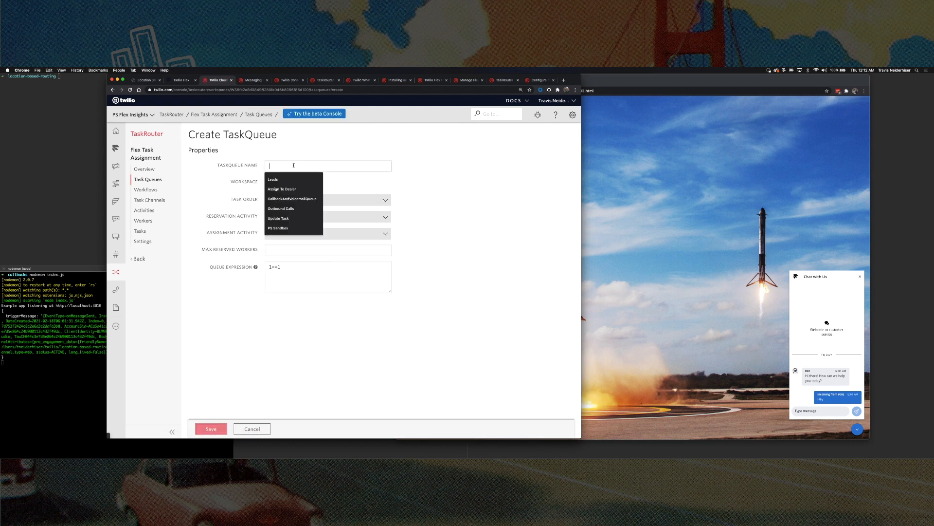
text(0002)
triple_click(289, 272)
text(locations HAS "0001")
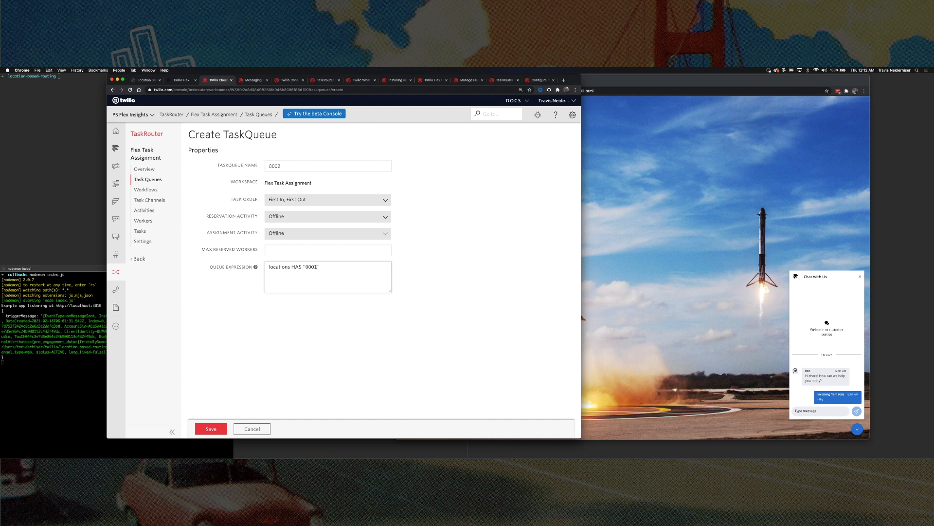
click(211, 429)
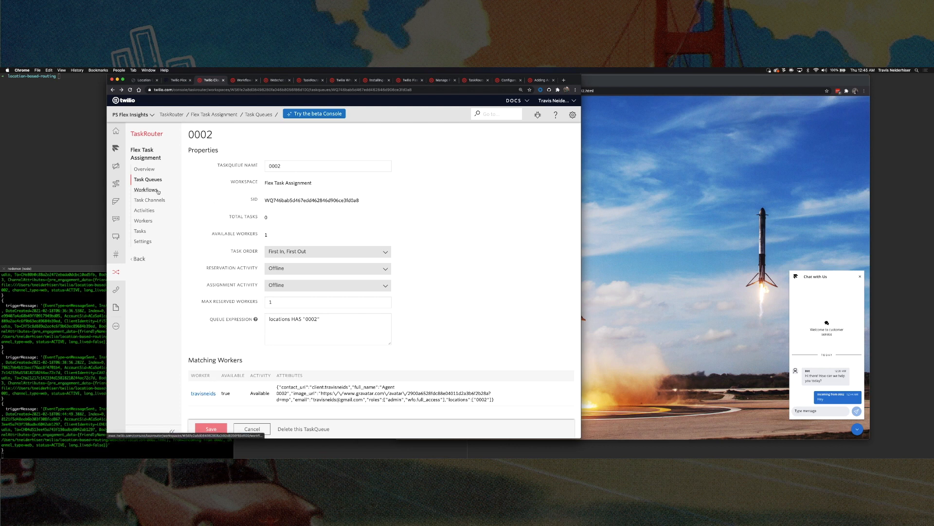
Start a new TaskRouter workflow and name it Webchat Workflow
click(158, 191)
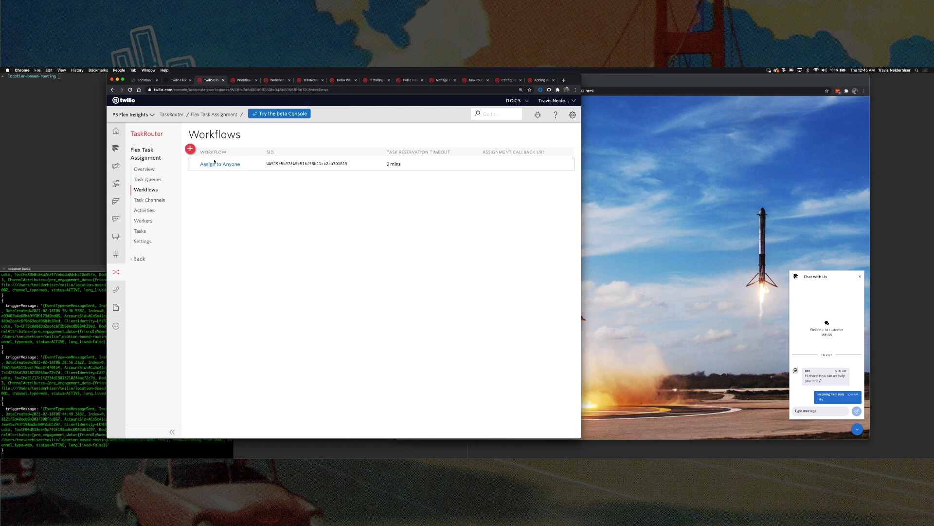
click(189, 148)
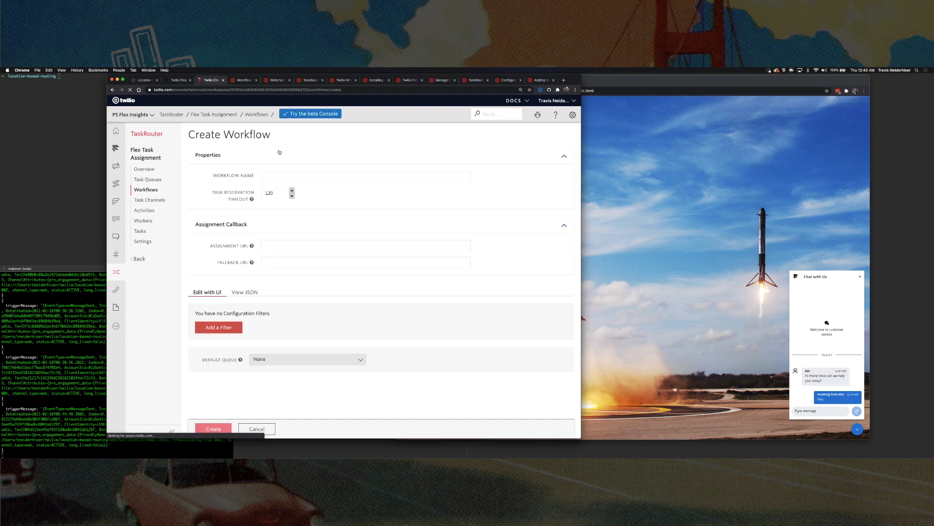
click(278, 177)
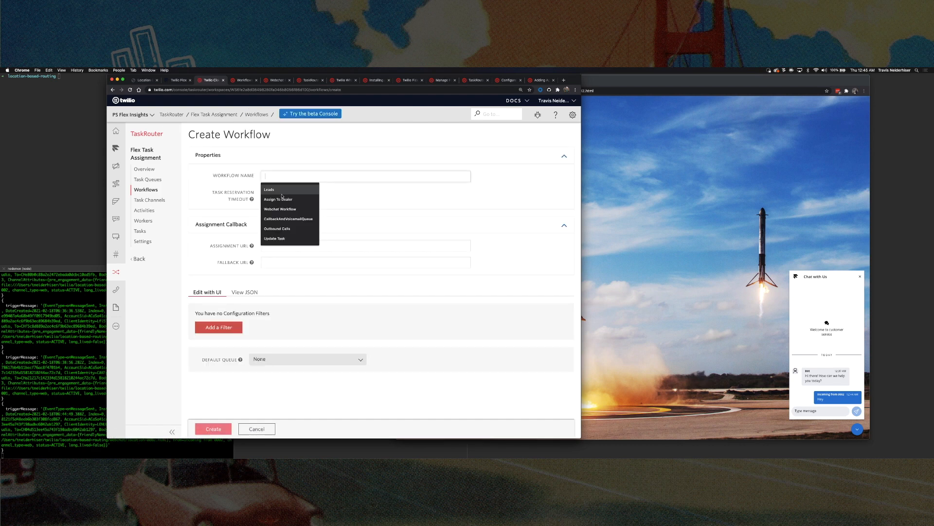
click(298, 209)
Add a first filter to the workflow and name it Assign to 0001
click(220, 327)
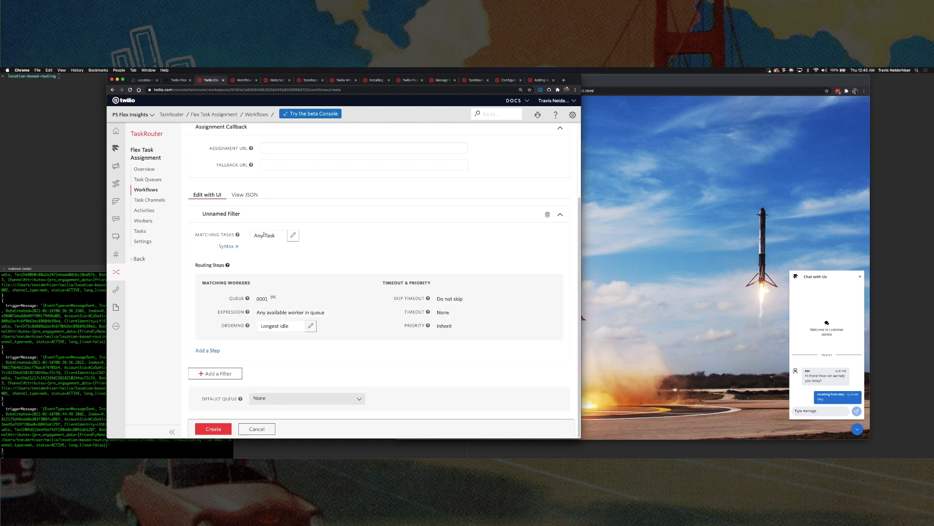
click(228, 214)
text(Locat)
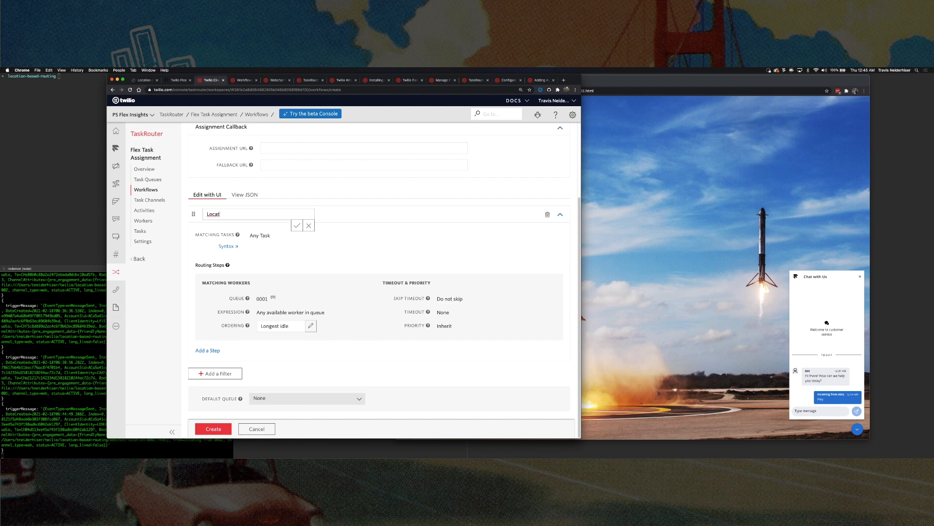
key(ctrl+a)
text(Assign to 0001)
click(297, 225)
Set the Assign to 0001 filter's matching tasks expression to location == "0001"
click(292, 236)
key(super+a)
text(location)
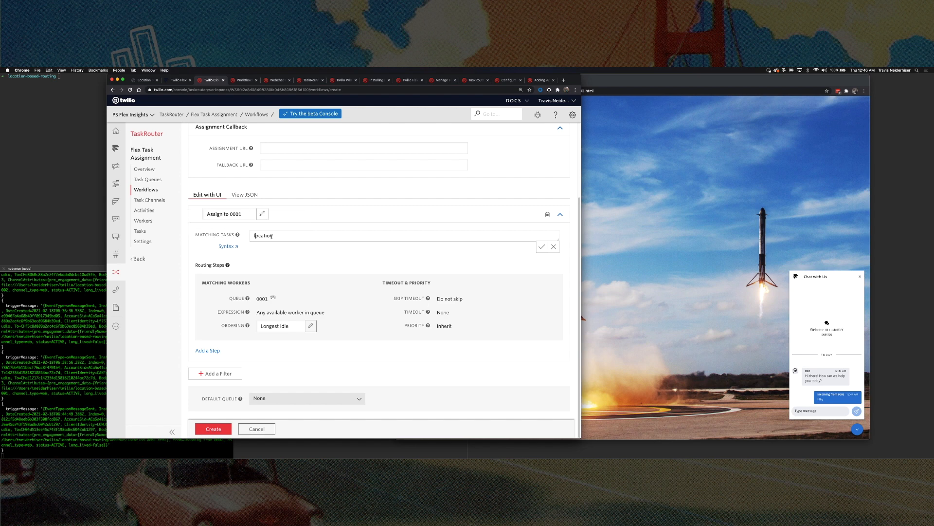
text(== "0001")
click(540, 249)
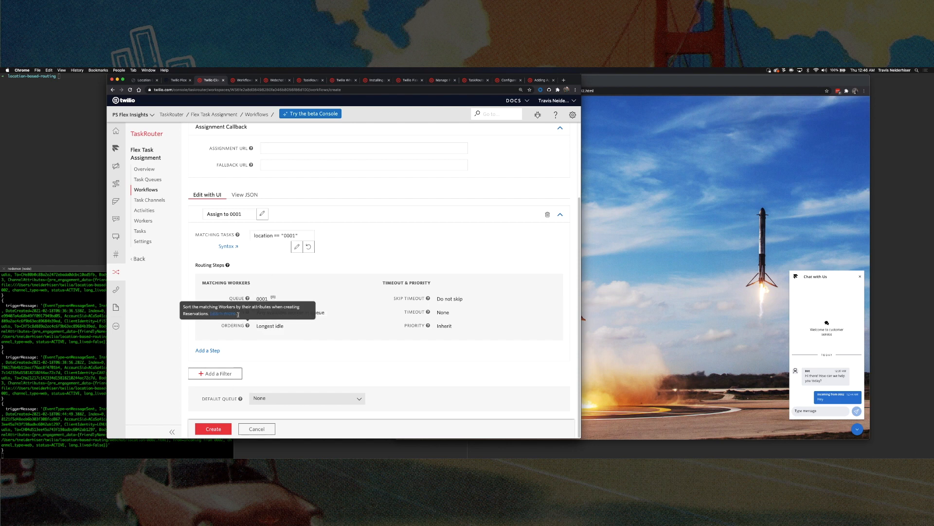
Add a second filter to the workflow and name it Assign to 0002
click(215, 373)
scroll(223, 316, down, 4)
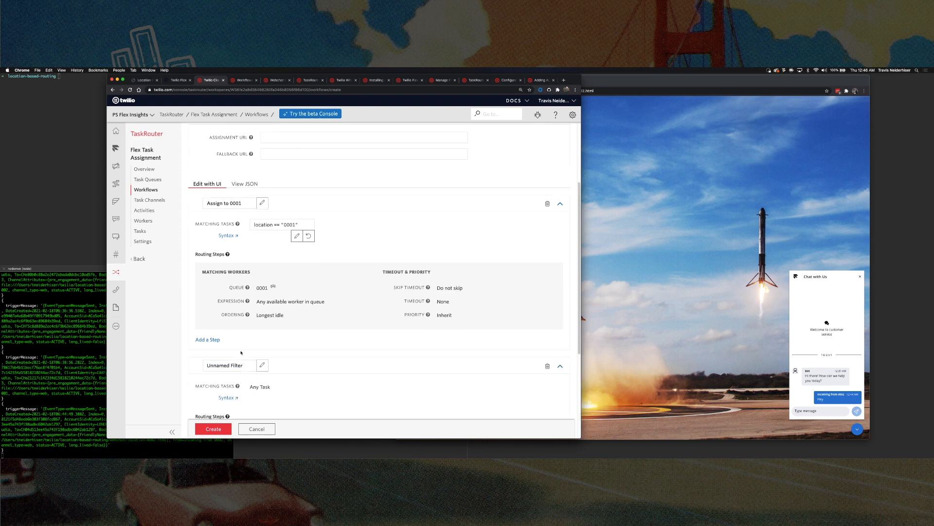
click(235, 267)
text(As)
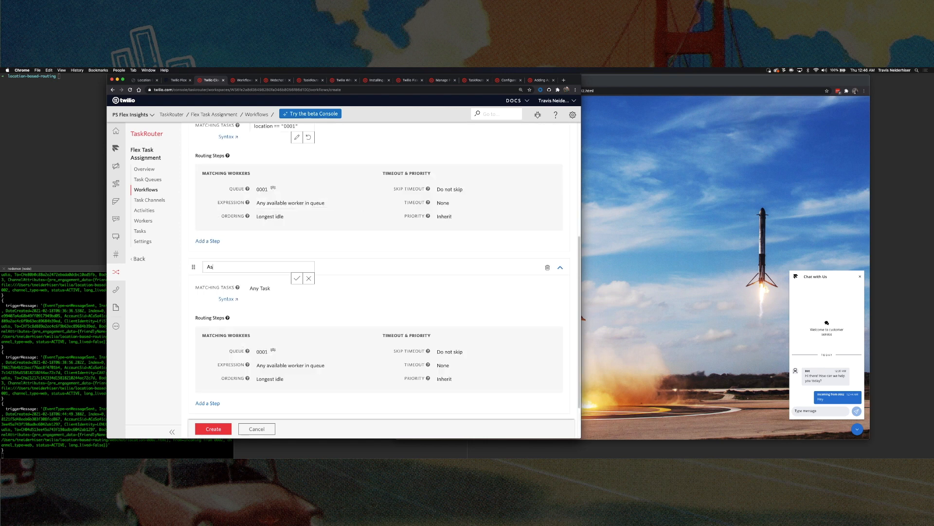
text(sign to)
scroll(237, 264, up, 4)
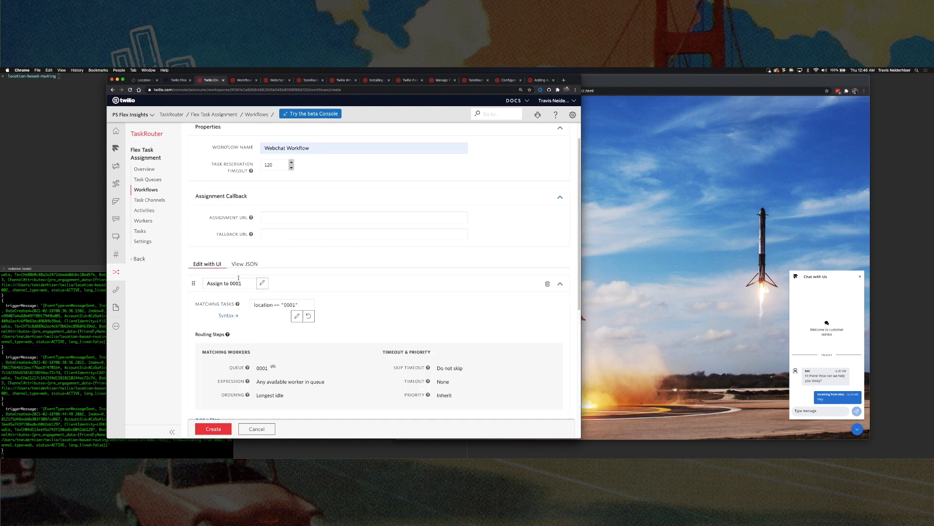
scroll(238, 278, down, 3)
text(000)
click(297, 325)
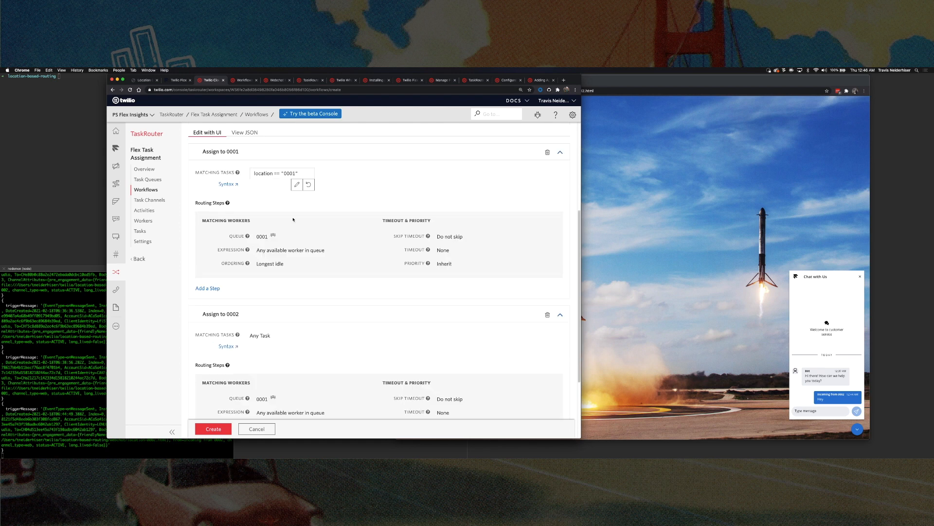
Set the Assign to 0002 filter's matching tasks expression to location == "0002", modelled on the first filter's expression
drag(297, 174, 251, 174)
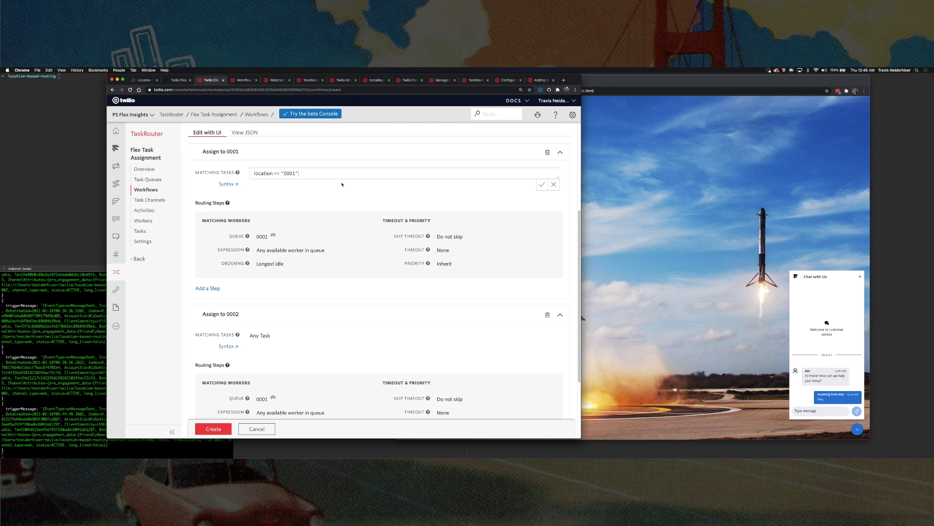
click(541, 184)
click(260, 336)
text(,"locations":["0002"])
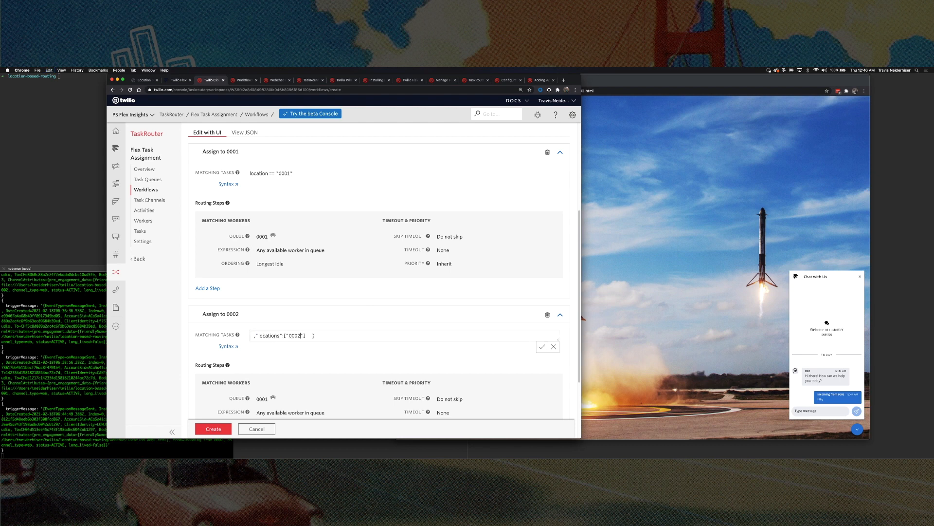
key(super+a)
text(location == "0002")
click(542, 346)
Route the Assign to 0002 filter to queue 0002 and create the workflow
scroll(316, 334, down, 3)
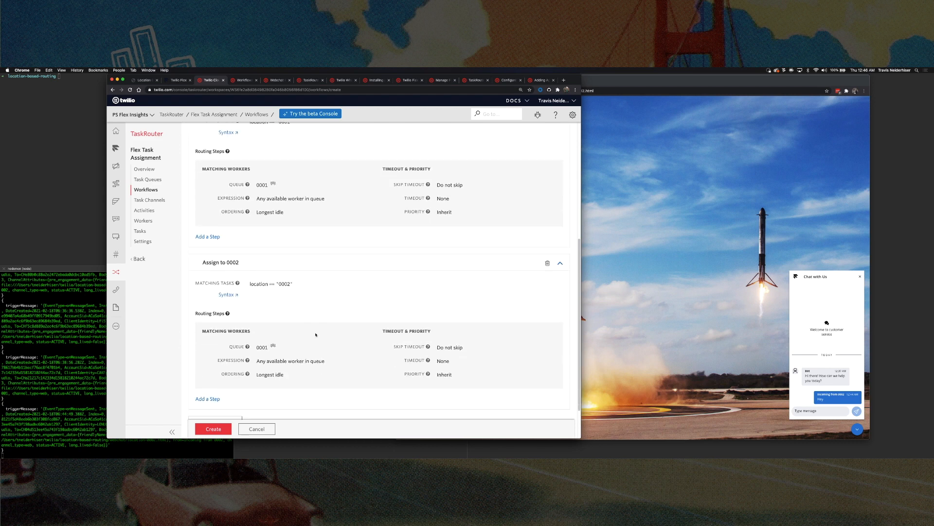
click(262, 347)
click(314, 347)
click(273, 367)
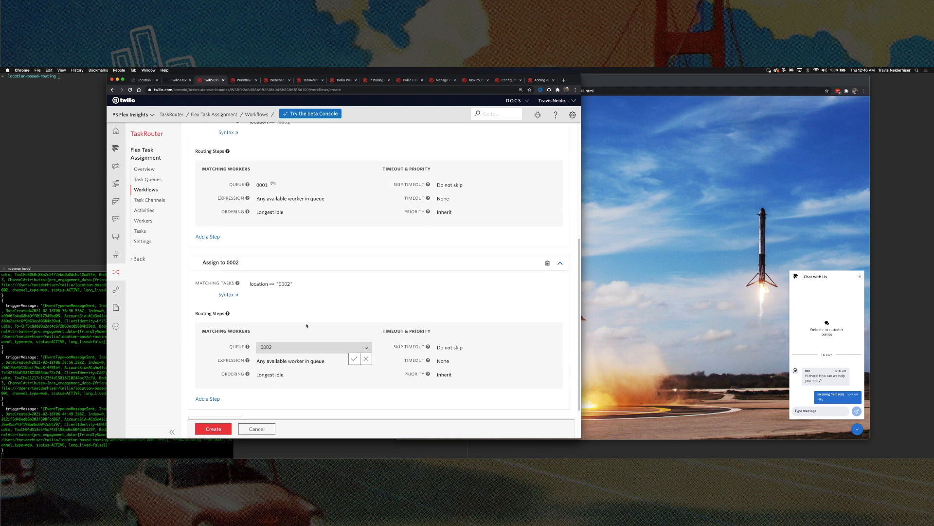
scroll(306, 325, down, 2)
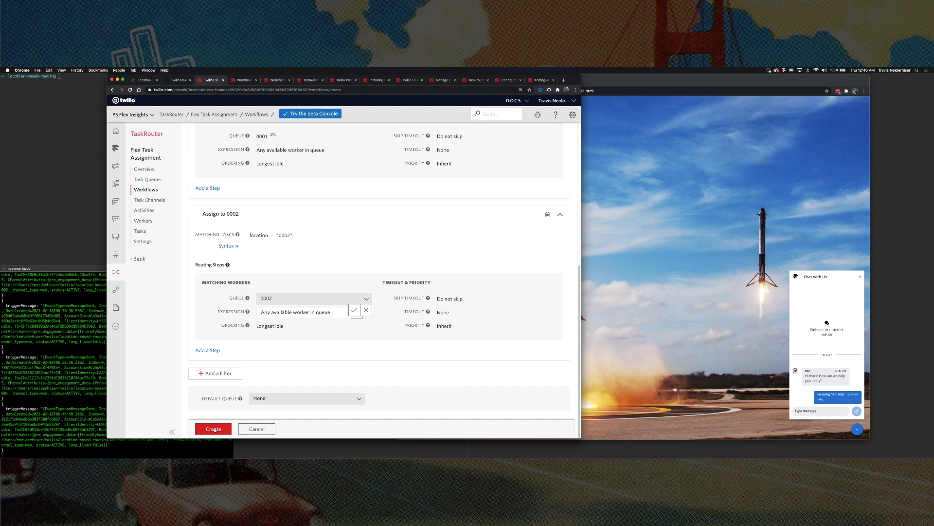
scroll(318, 340, up, 6)
scroll(318, 340, down, 6)
click(213, 429)
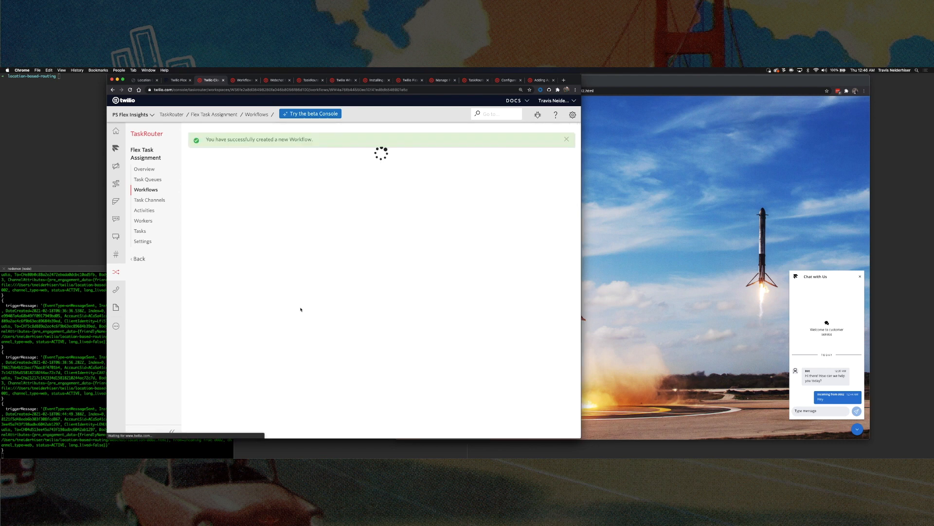
Try the worker expression worker.skills HAS "support" in the Assign to 0001 filter's routing step
scroll(282, 336, down, 1)
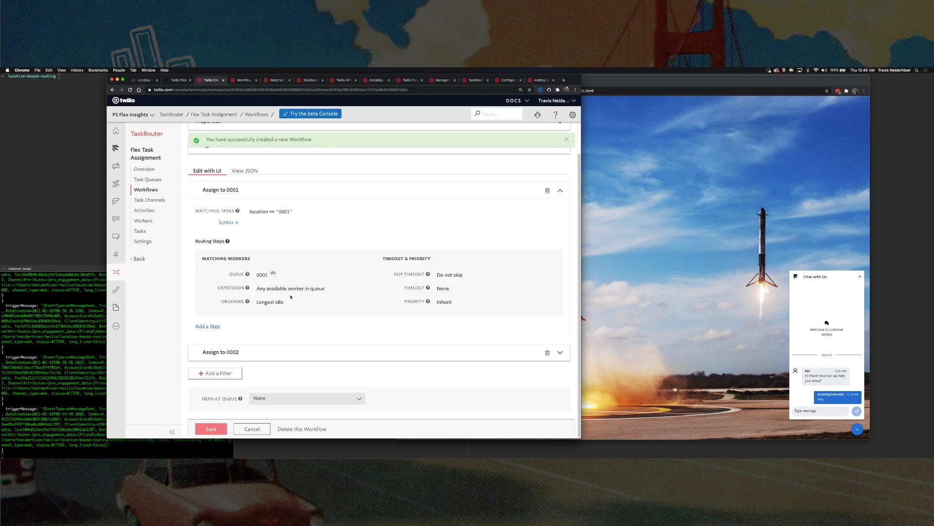
click(248, 359)
click(291, 289)
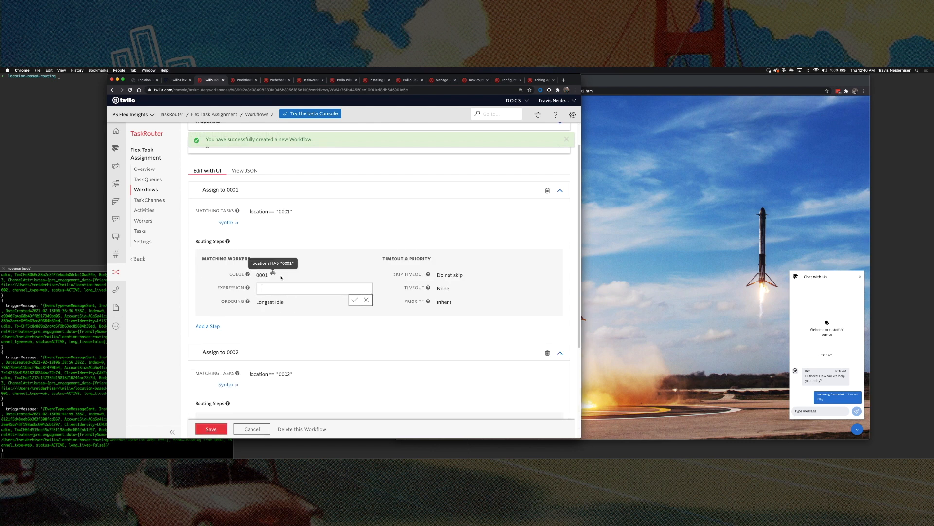
mouse_move(248, 288)
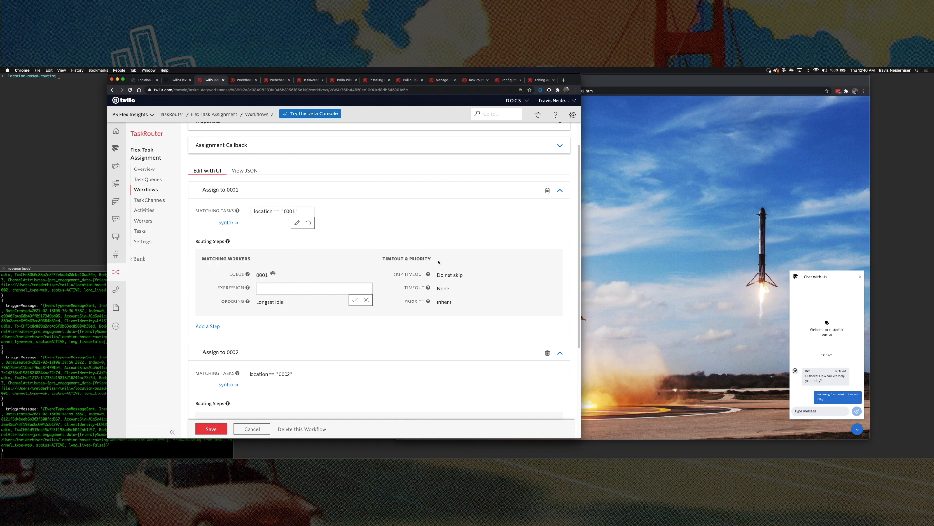
scroll(429, 265, up, 2)
scroll(411, 274, down, 4)
scroll(410, 277, up, 4)
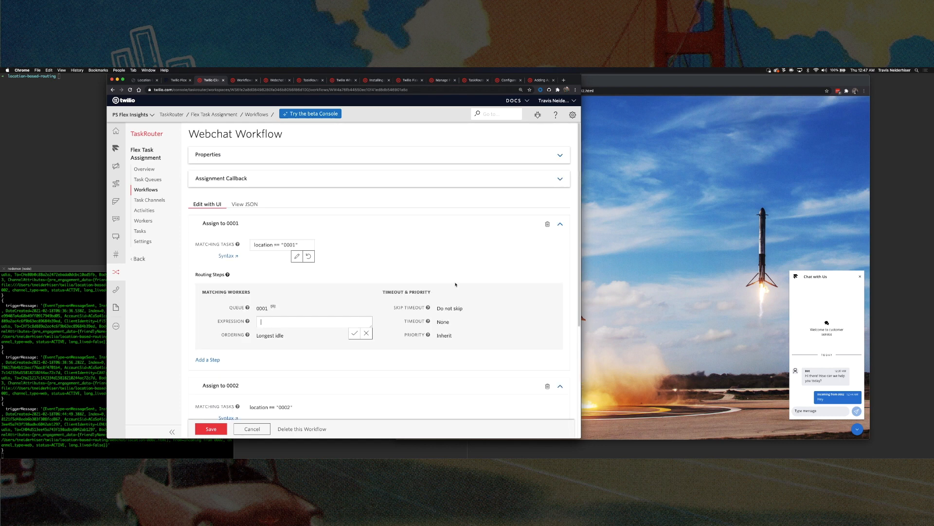
text(worker.)
text(skills HAS "support)
key(super+a)
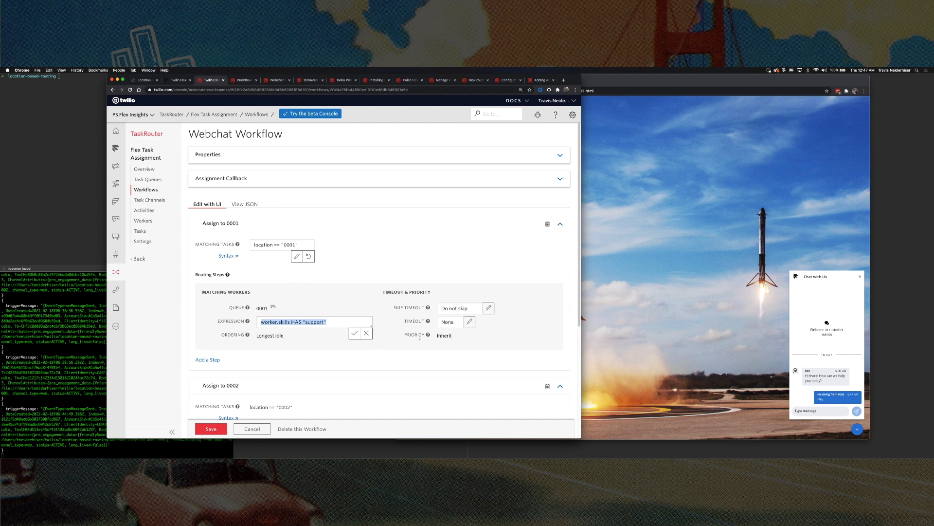
click(366, 333)
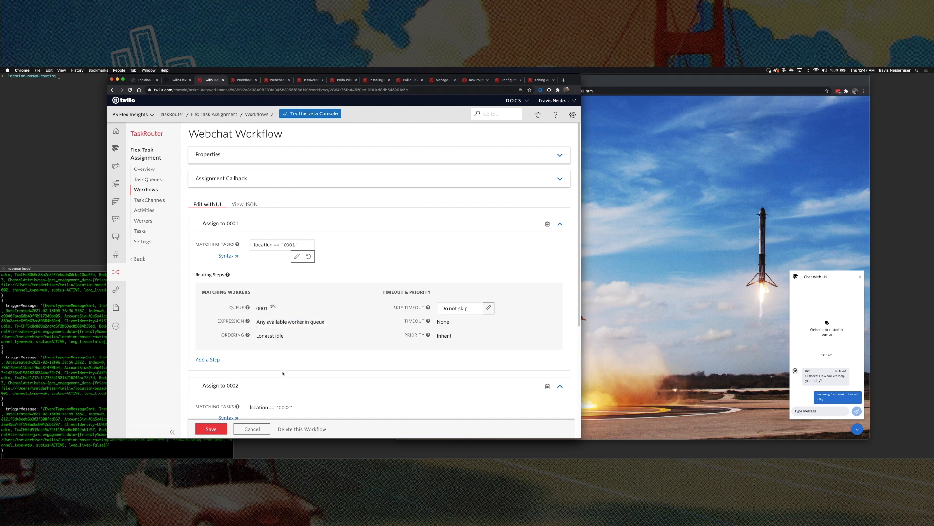
Try adding a second routing step to the Assign to 0001 filter, with a timeout of 10 on its first step
click(209, 359)
scroll(254, 348, down, 5)
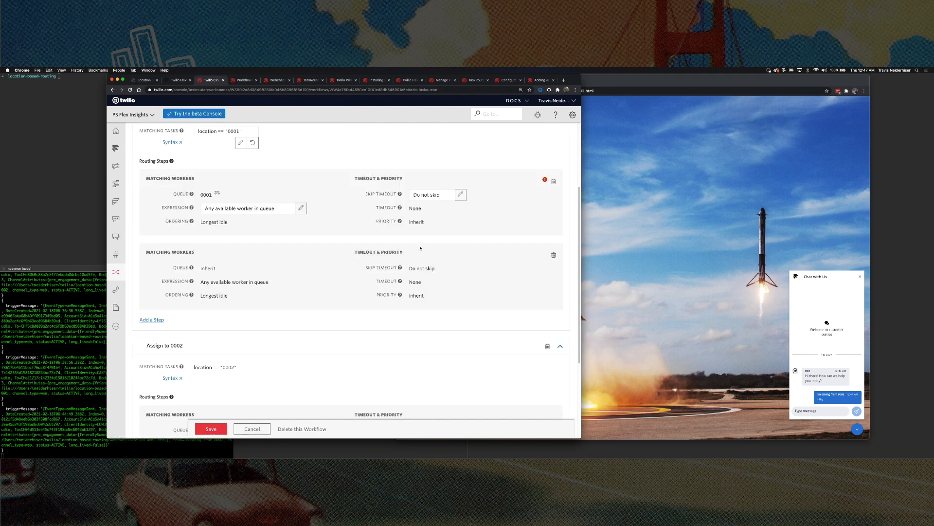
click(423, 209)
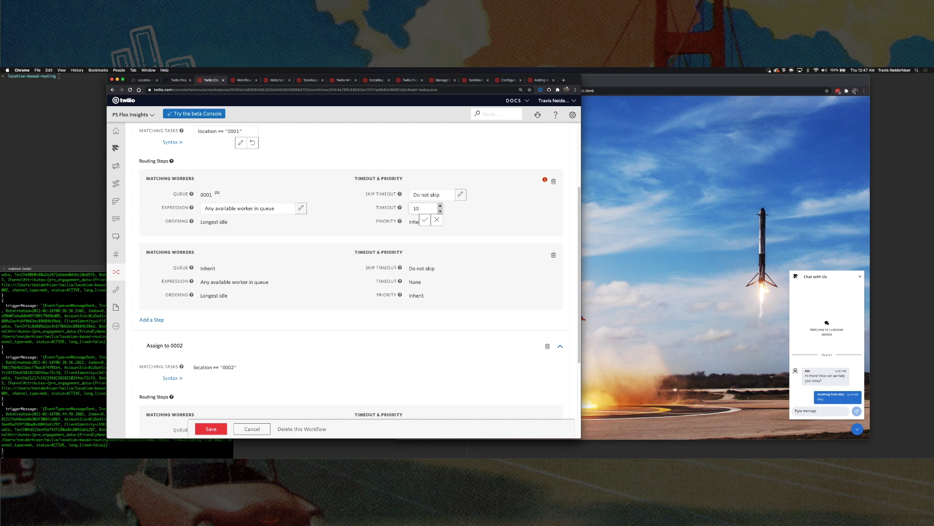
click(437, 220)
click(553, 255)
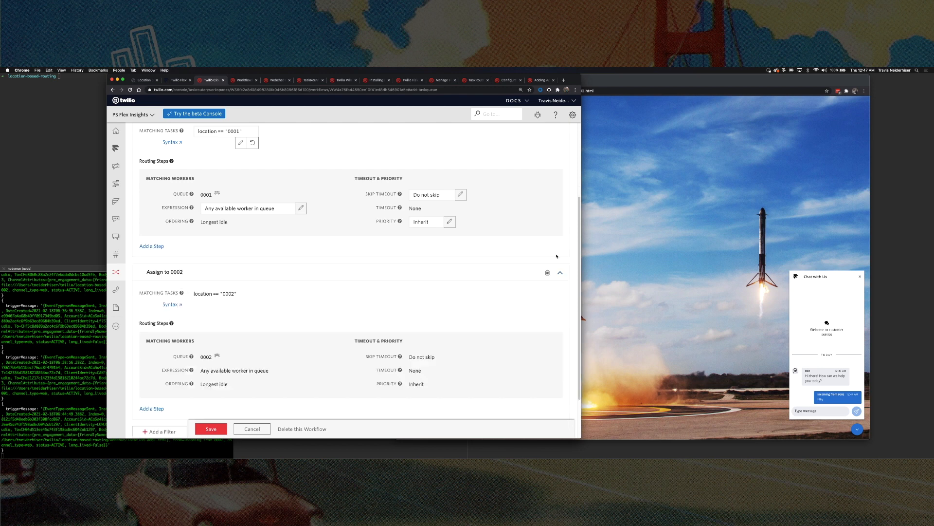
scroll(294, 244, up, 5)
click(251, 259)
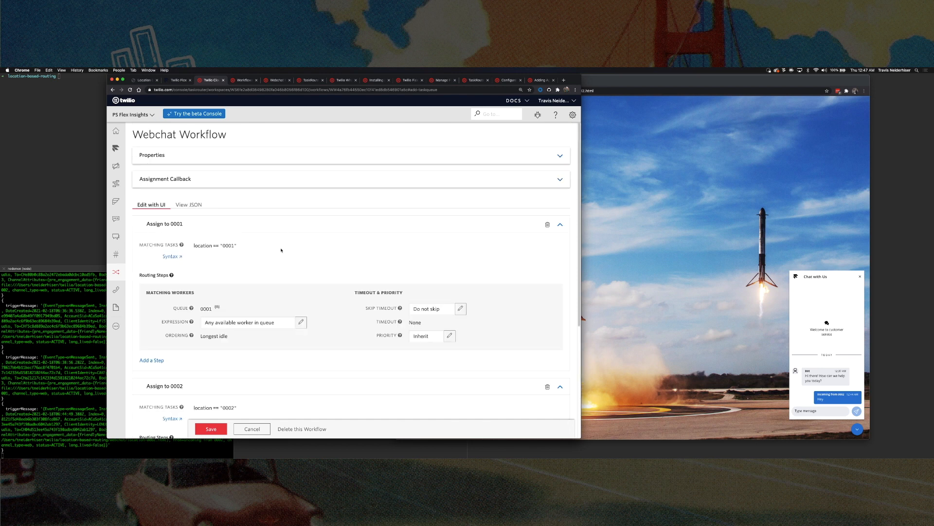
Save the Webchat Workflow with its Assign to 0001 and Assign to 0002 filters
scroll(311, 331, down, 4)
scroll(318, 334, down, 4)
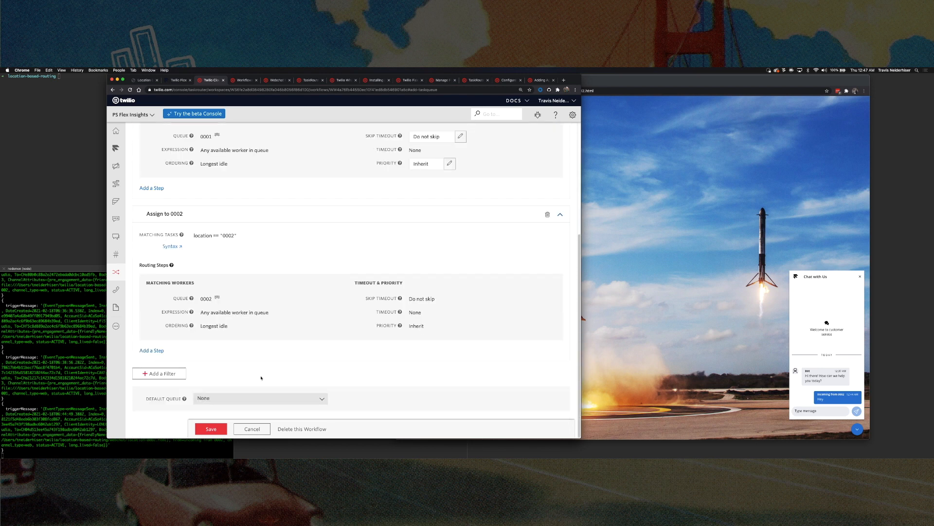
click(211, 428)
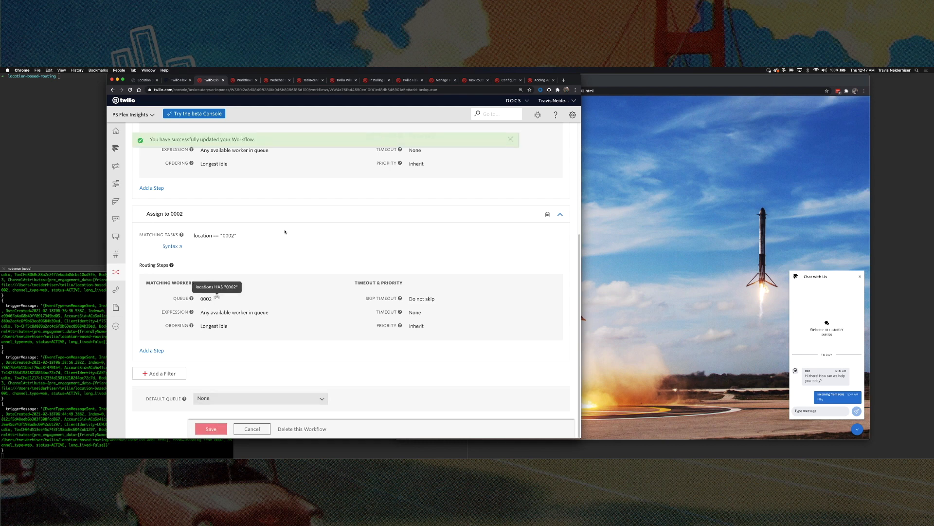
scroll(286, 232, up, 7)
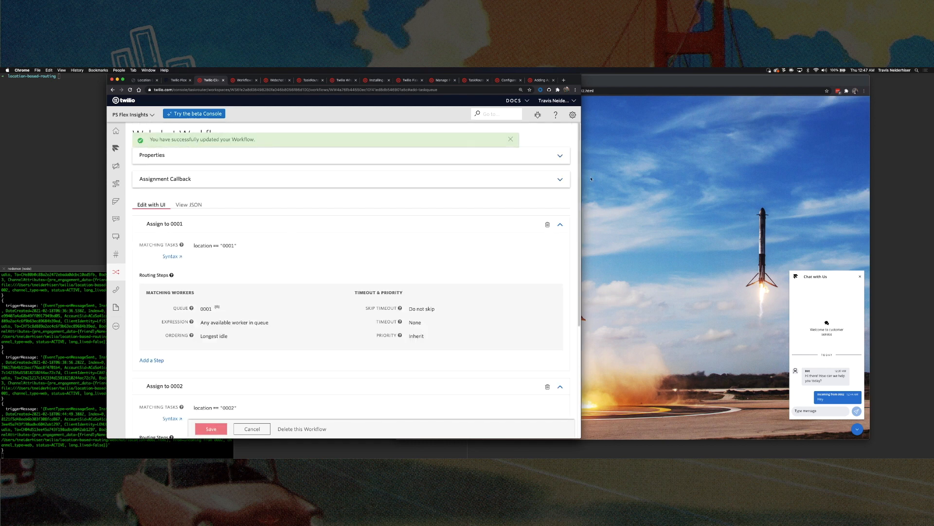
Set the workflow of the SendMessageToAgent widget in Studio's Webchat Flow to Webchat Workflow and save the widget
click(116, 183)
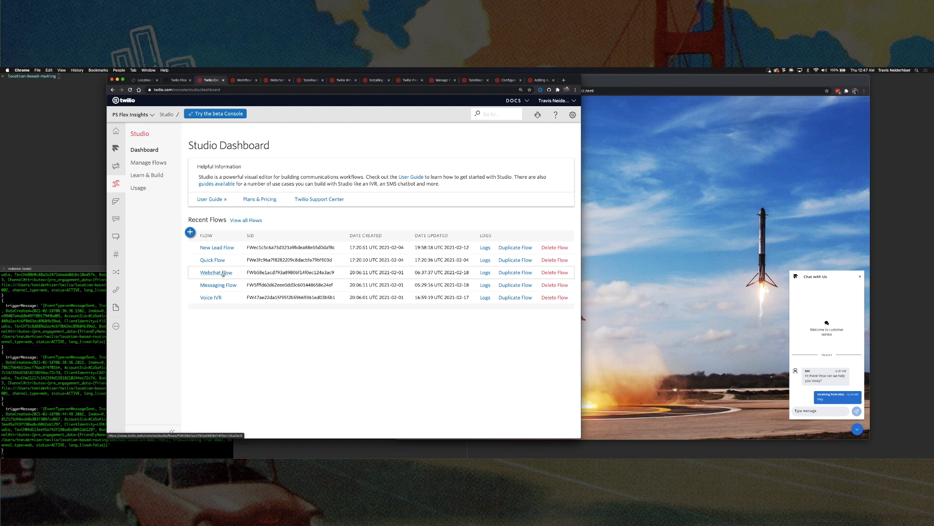
click(219, 272)
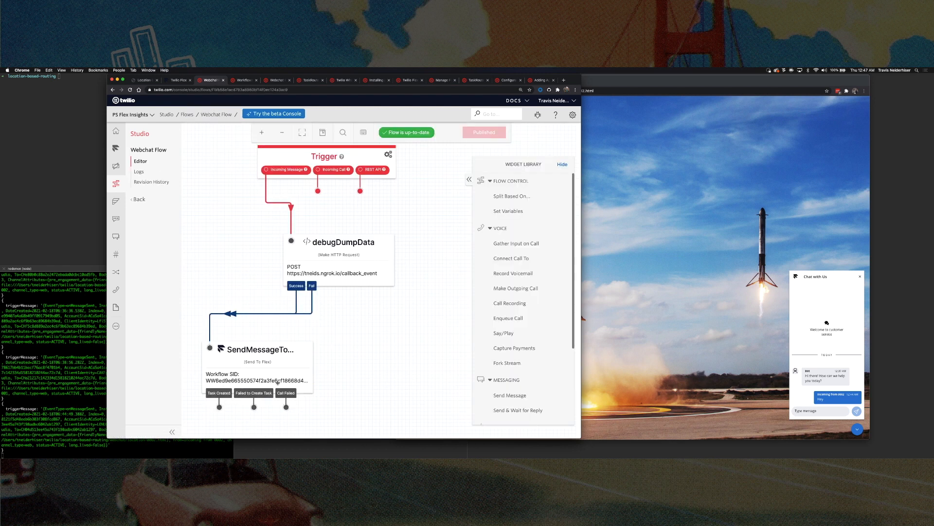
click(274, 377)
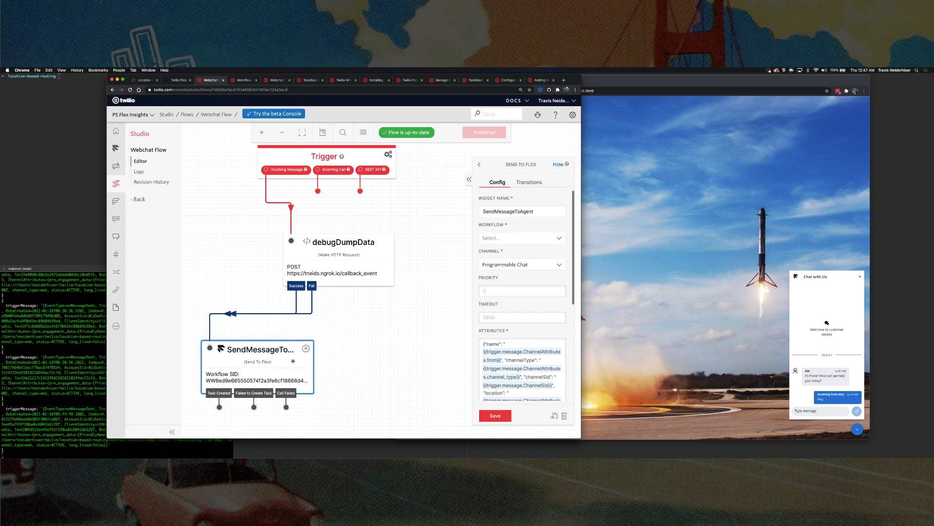
click(496, 242)
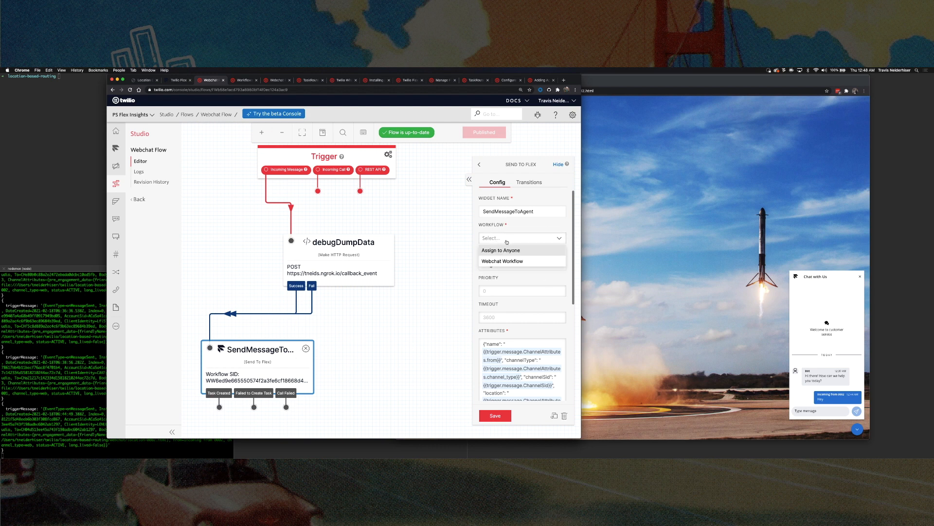
click(504, 262)
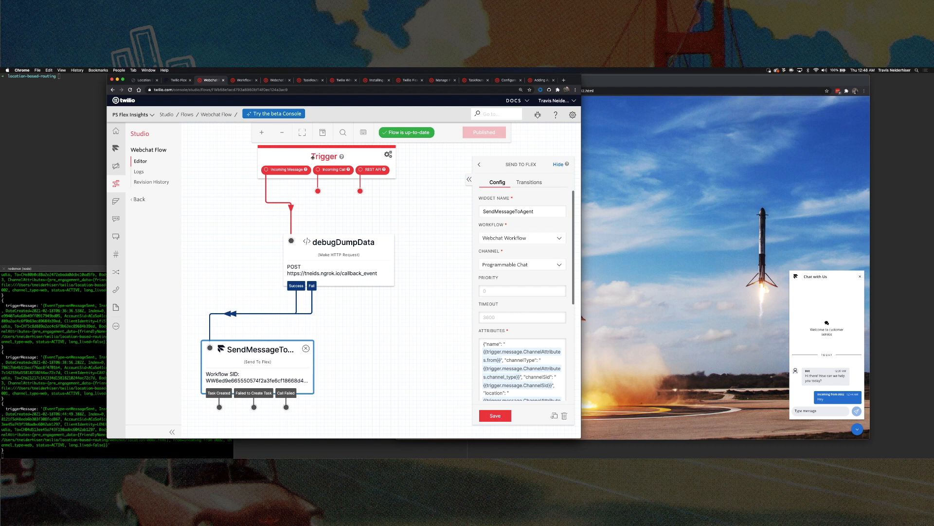
scroll(508, 394, down, 2)
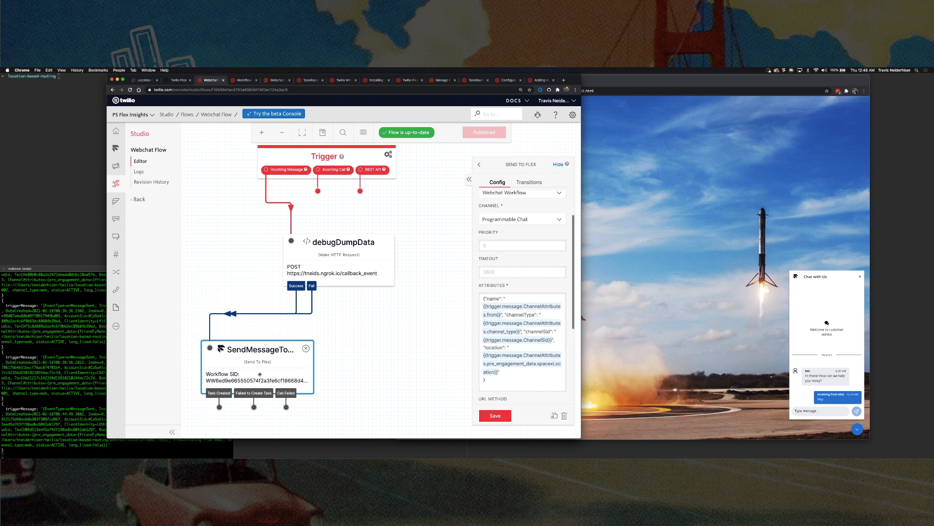
scroll(496, 245, up, 1)
click(495, 416)
click(248, 81)
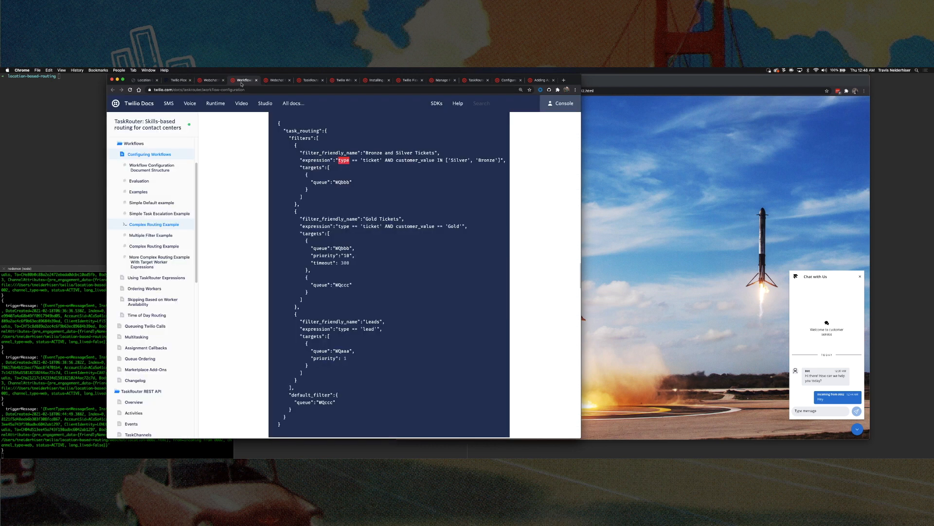
click(213, 80)
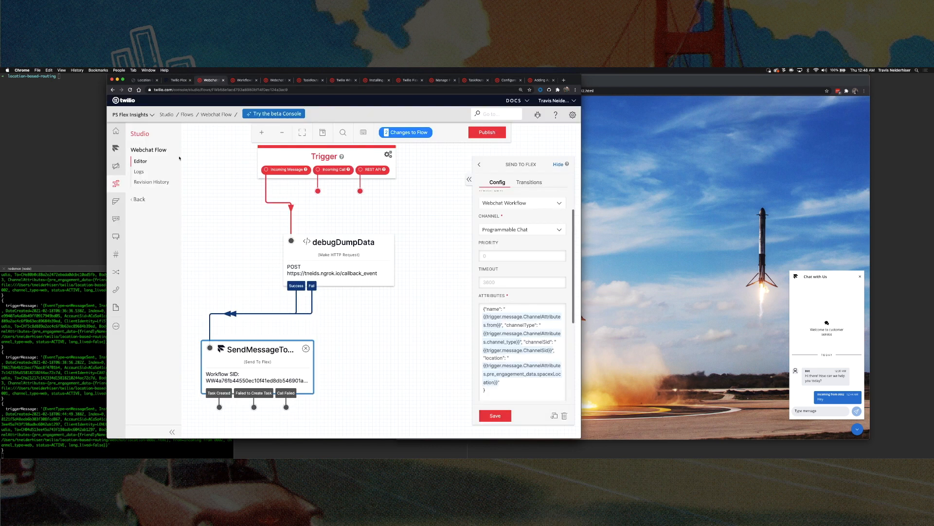
Reopen the Webchat Workflow in TaskRouter's Flex Task Assignment workspace and examine its filters and default queue setting
click(116, 271)
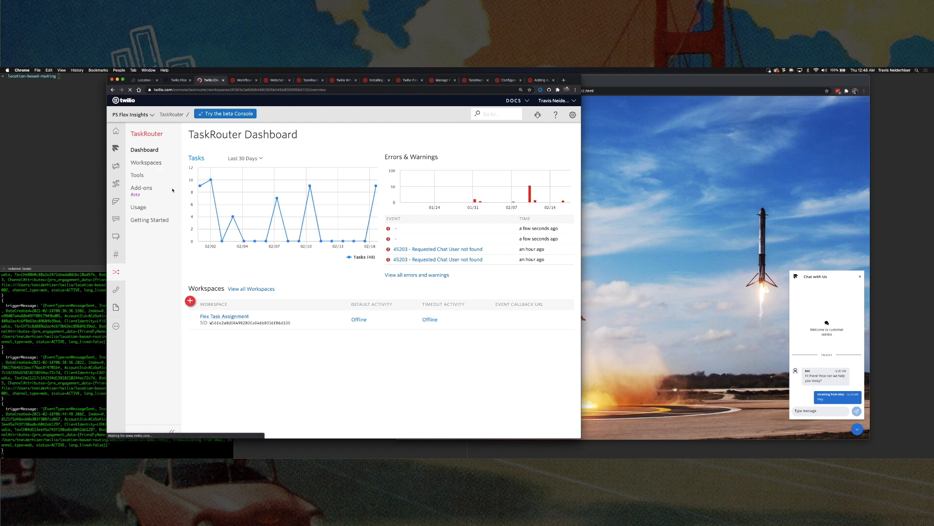
click(225, 316)
click(146, 189)
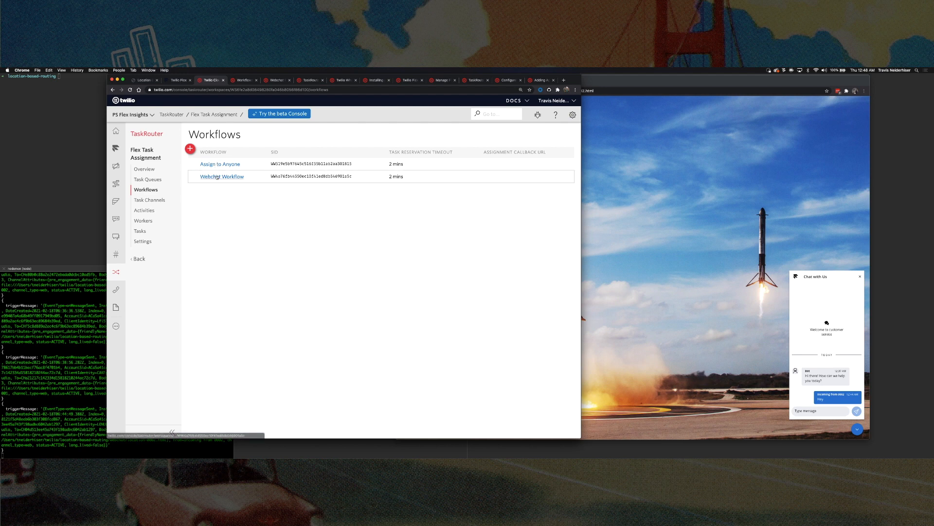
click(217, 177)
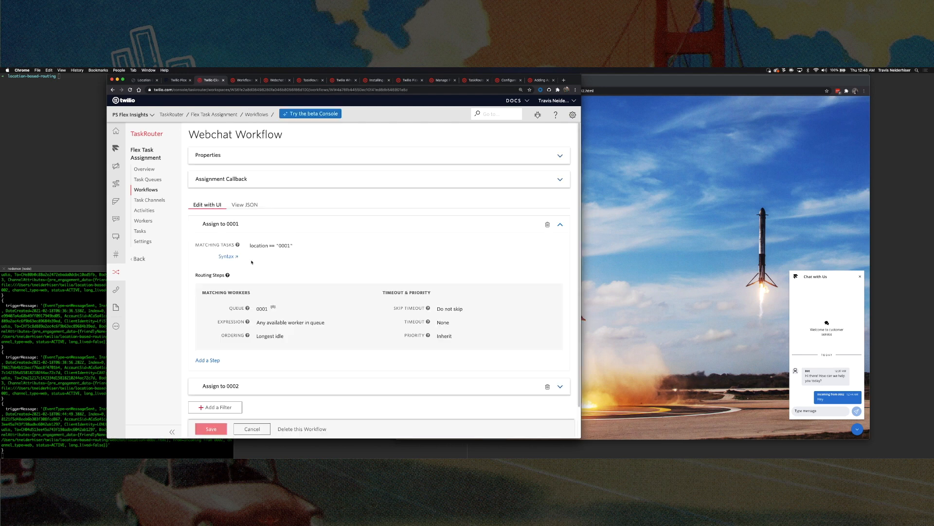
scroll(355, 288, down, 2)
click(236, 352)
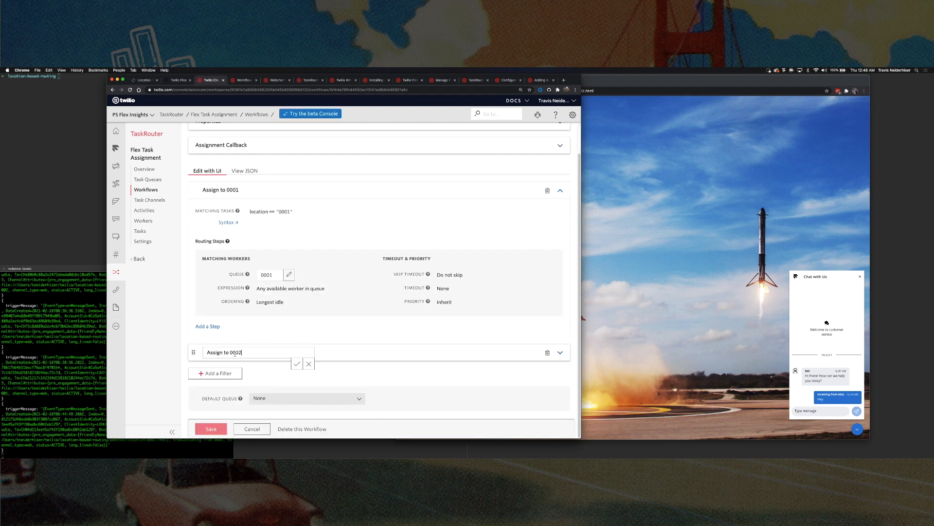
key(Return)
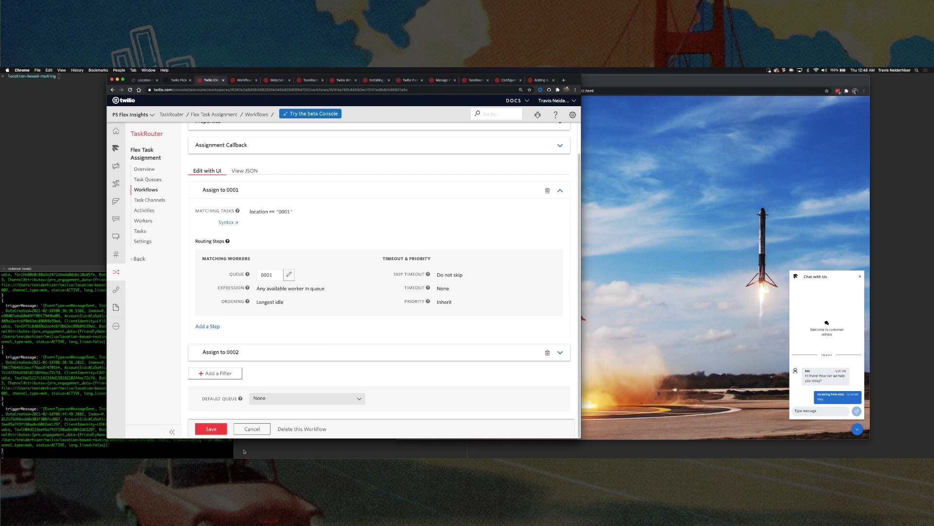
scroll(210, 301, up, 2)
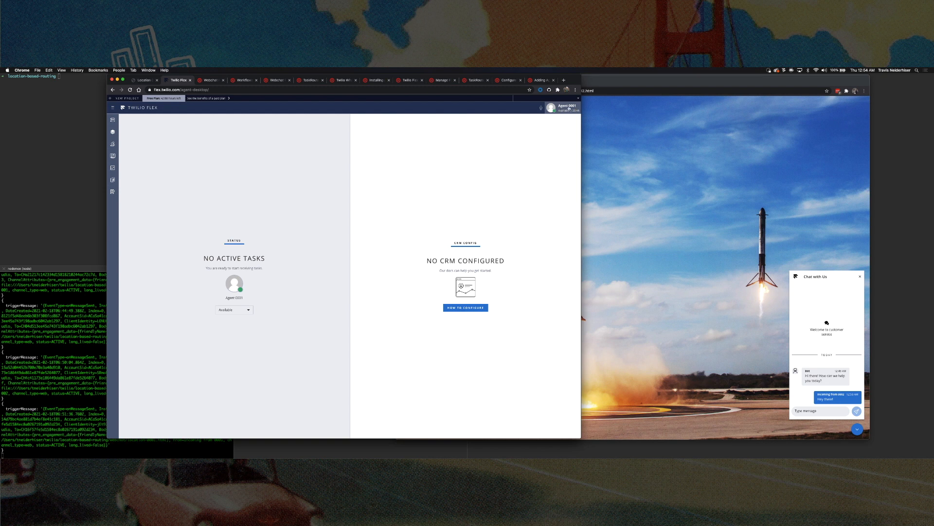
Check the Flex desktops of Agent 0001 and Agent 0002, and examine the existing chat on the location 0002 page
key(super+grave)
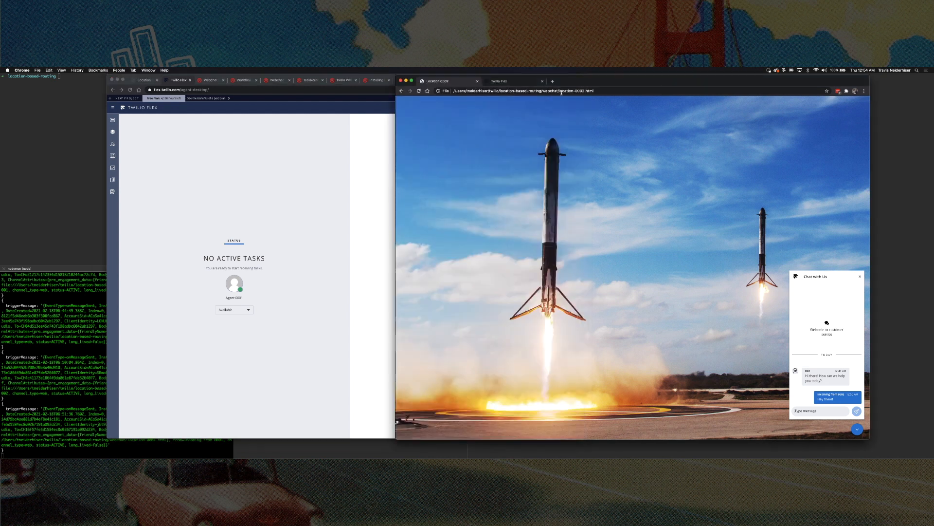
click(507, 82)
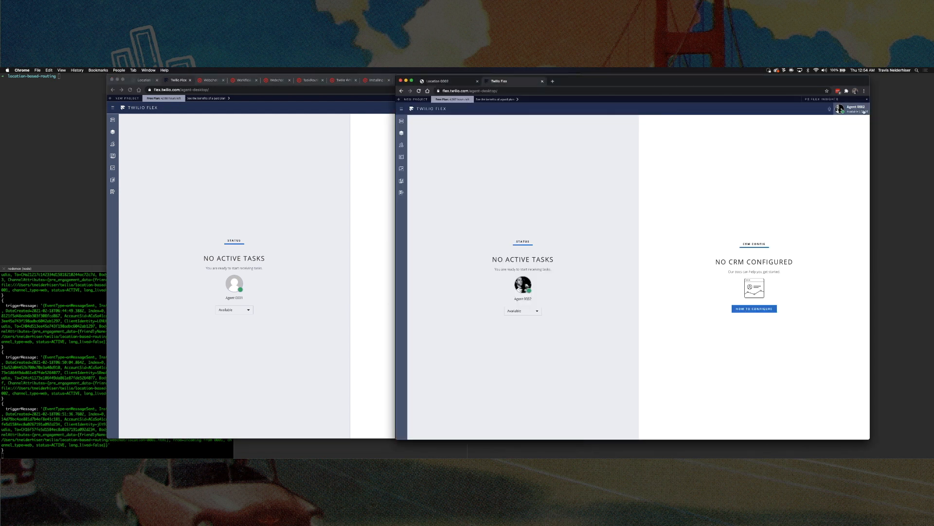
click(312, 182)
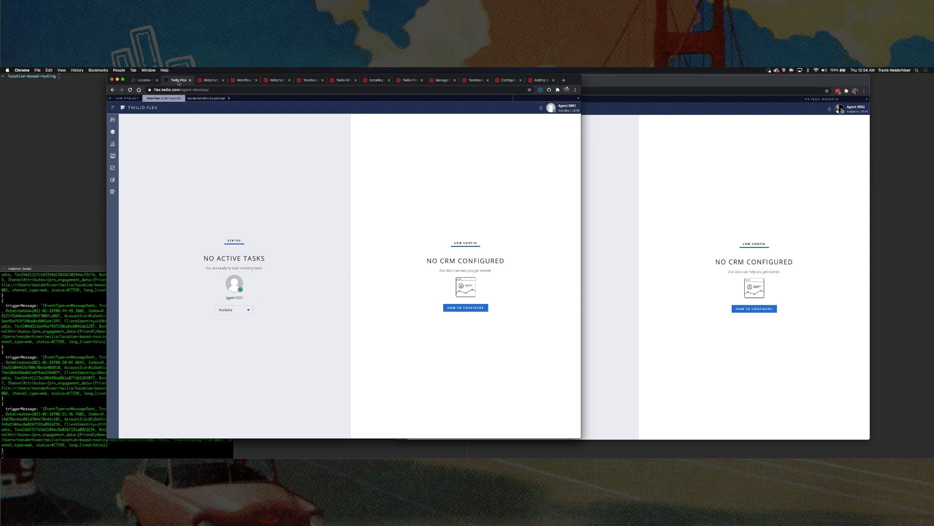
click(641, 158)
click(430, 82)
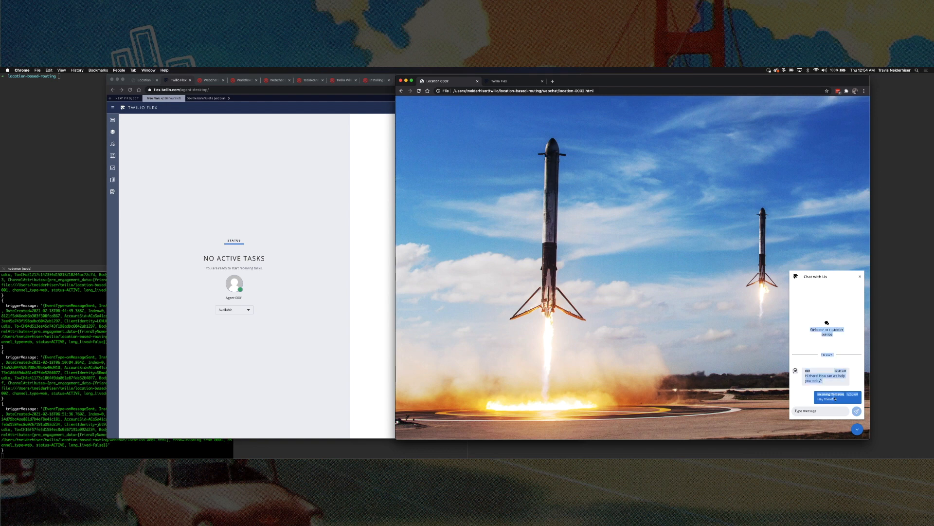
drag(822, 377, 825, 400)
click(848, 304)
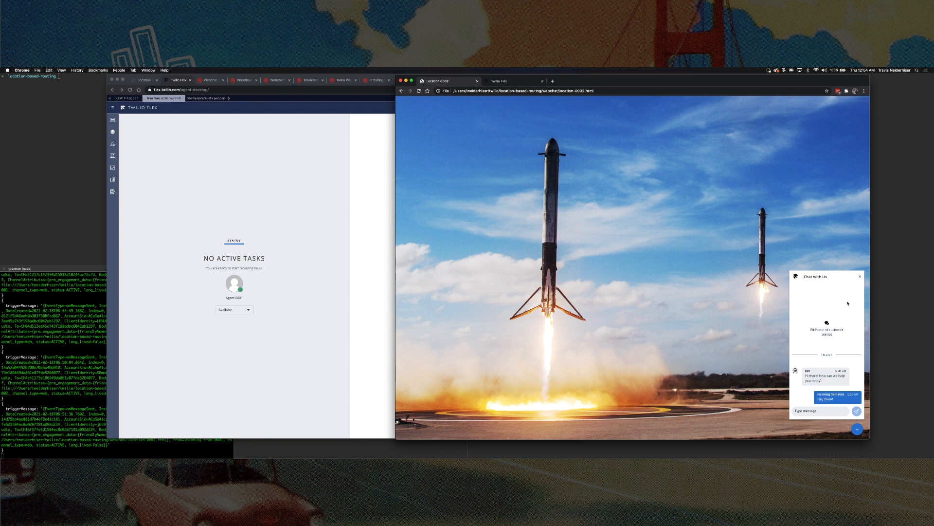
Reset the location 0002 page's chat session by deleting its twilio-flex-cf local storage entry and reloading the page
key(super+alt+i)
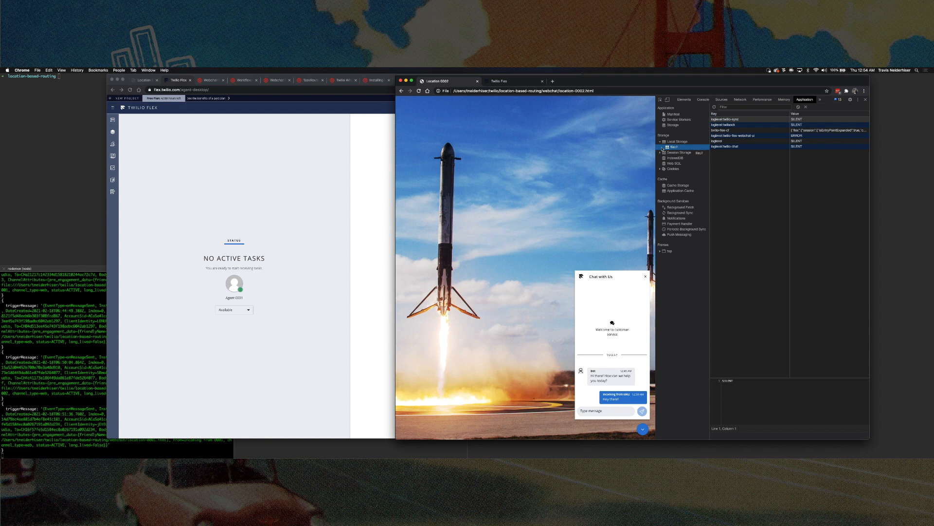
click(800, 131)
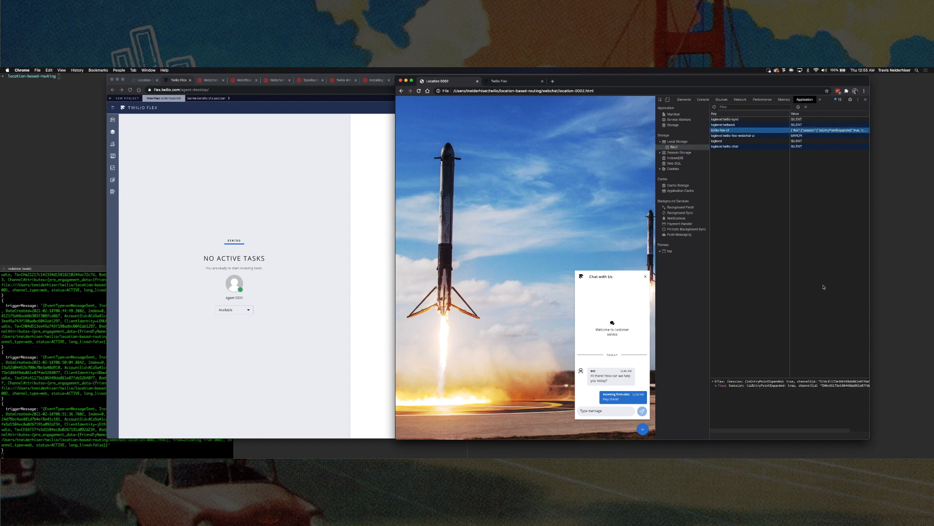
key(Delete)
key(super+r)
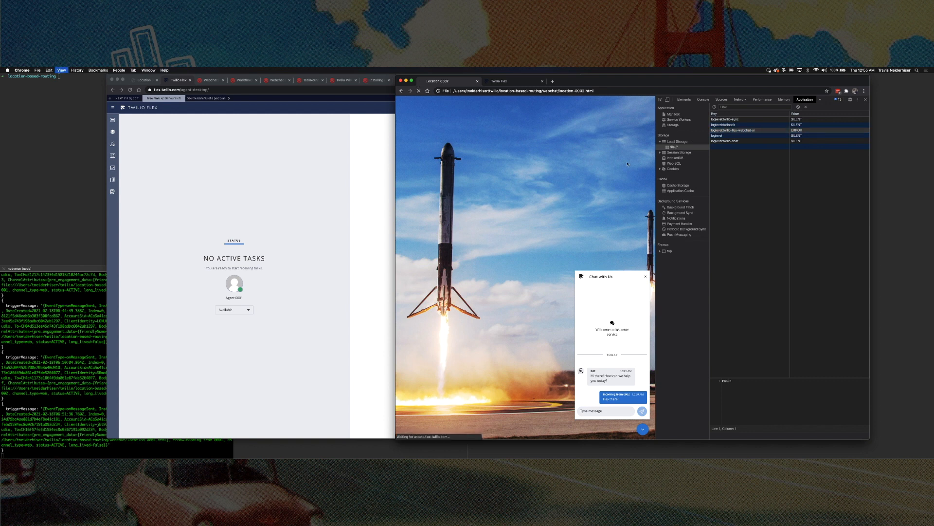
click(865, 100)
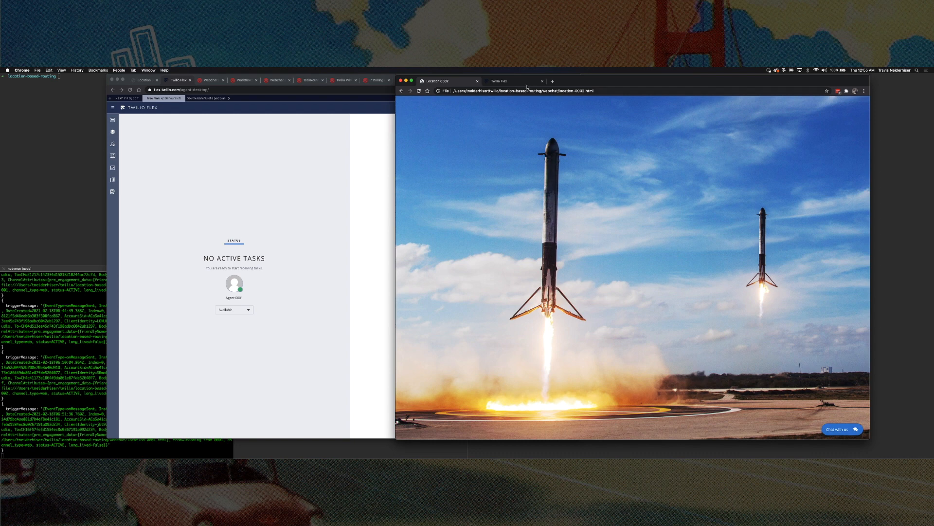
Send "Hey there" from the location 0002 page's webchat and accept the incoming chat request as Agent 0002 in Flex
click(841, 430)
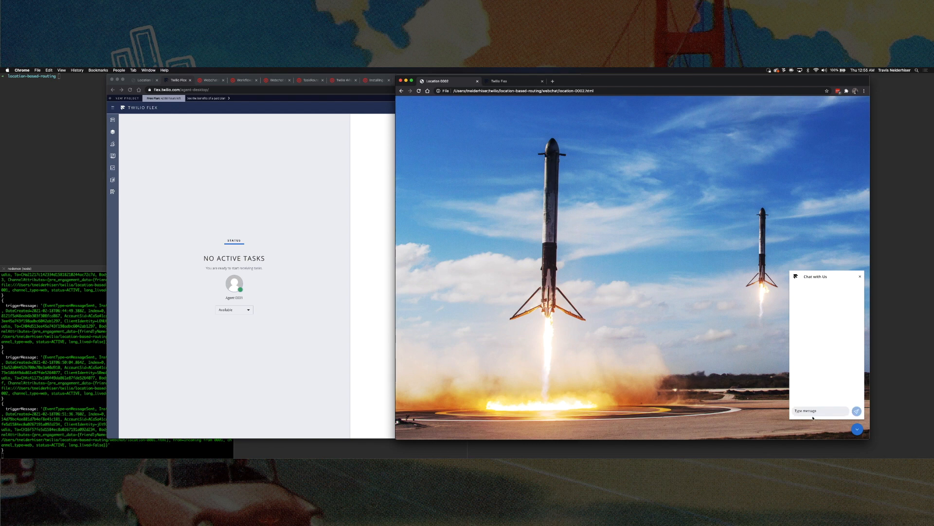
click(814, 412)
text(Hey)
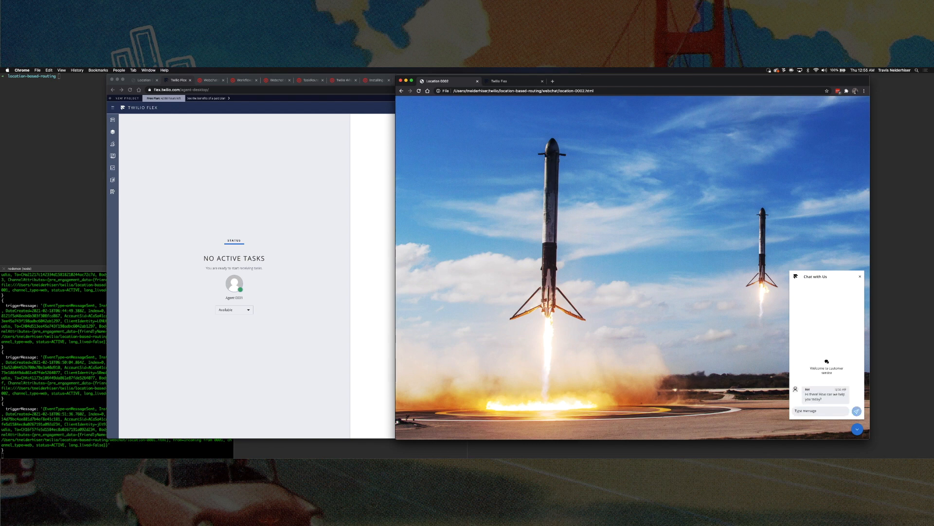
text( there)
key(Return)
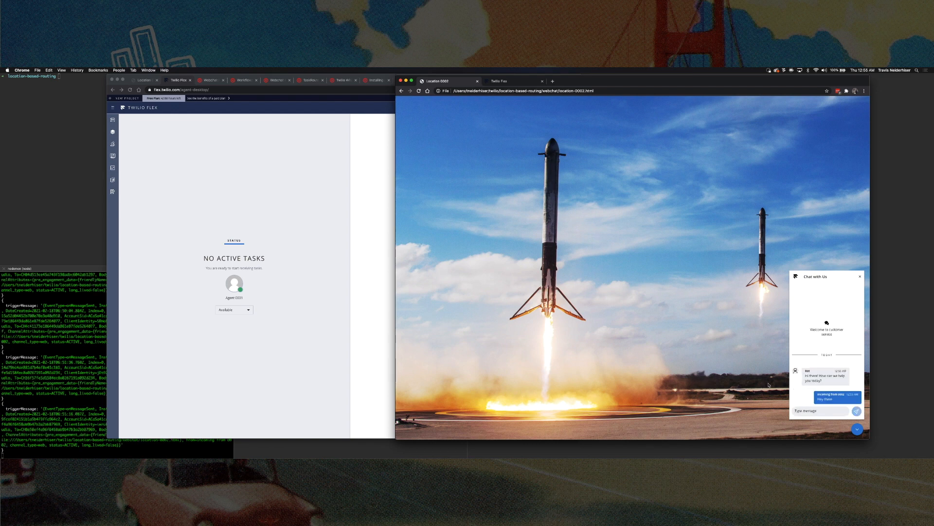
click(513, 82)
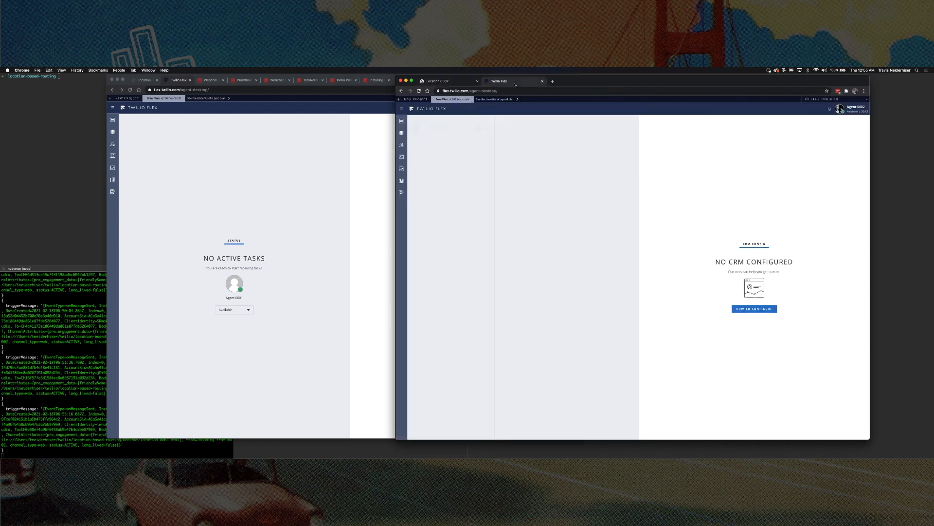
click(478, 128)
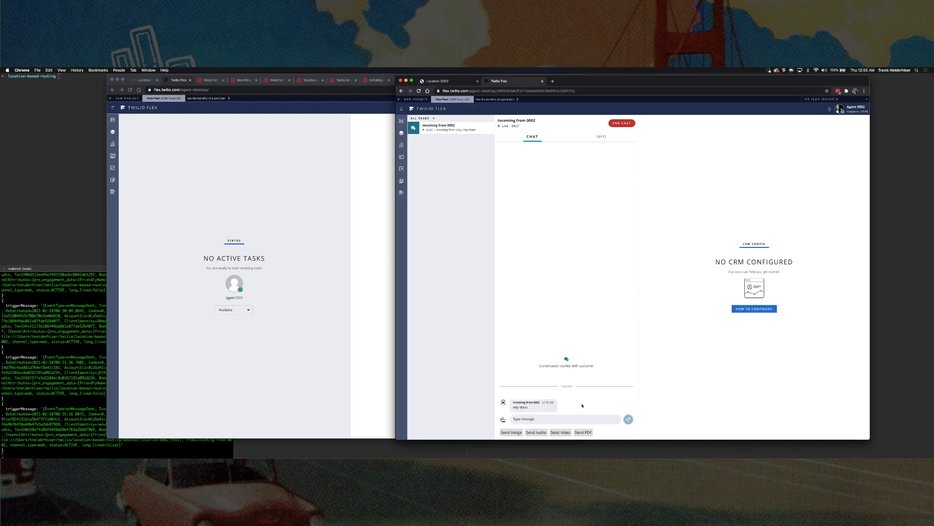
Open the location-0002.html webchat page in a new incognito window
click(455, 82)
click(510, 91)
key(super+shift+n)
text(file:///Users/tneiderhiser/twilio/location-based-routing/webchat/location-0002.html)
key(Return)
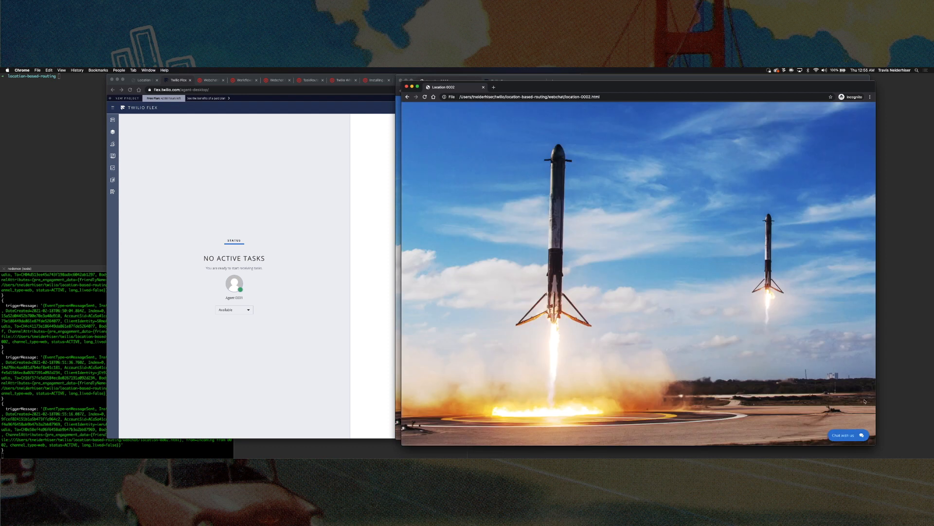
Send the chat message "Hey thre" from the incognito location 0002 page and return to Agent 0002's Flex desktop
click(846, 435)
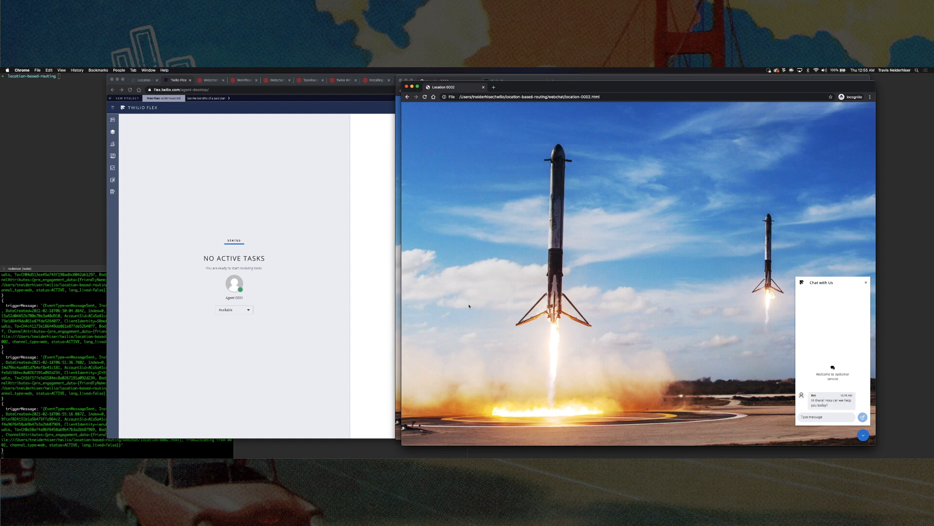
text(Hey thre)
key(Return)
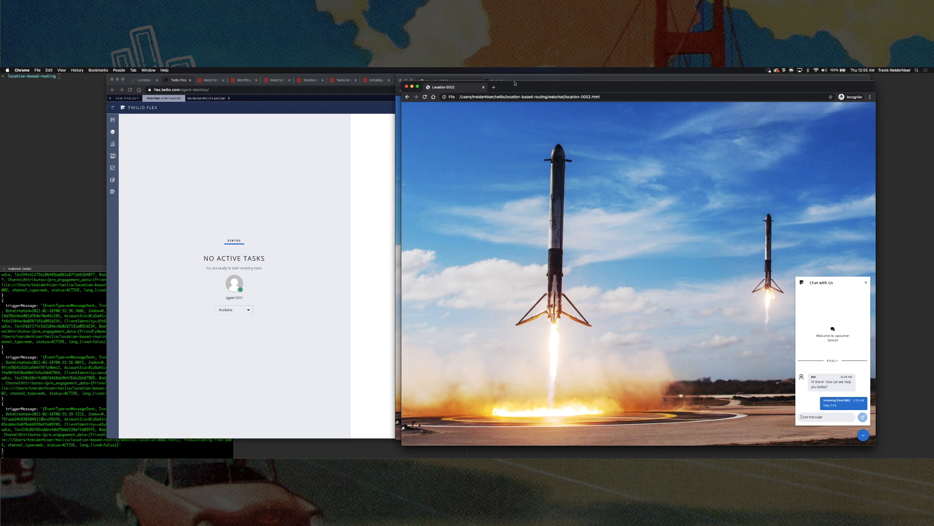
click(515, 80)
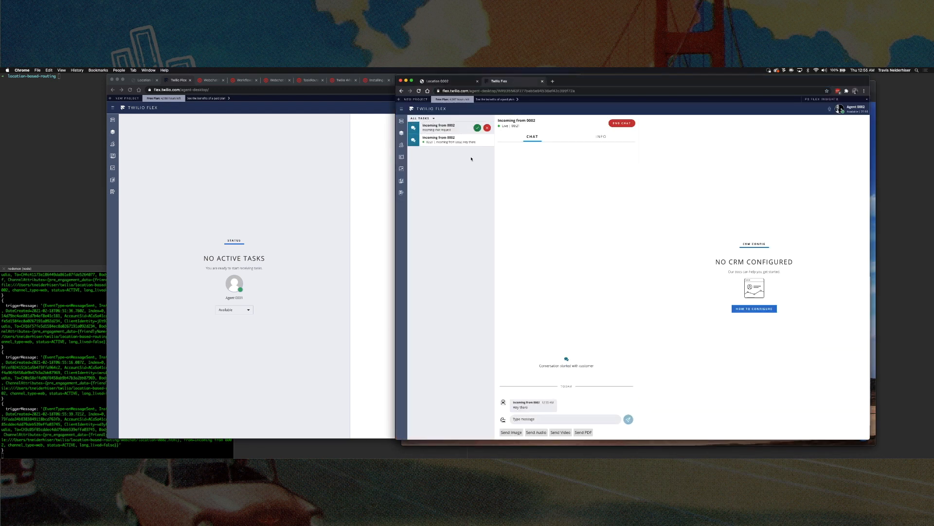
Accept the waiting location 0002 chat as Agent 0002 and send "Hey!" from the location 0001 page's webchat
click(477, 128)
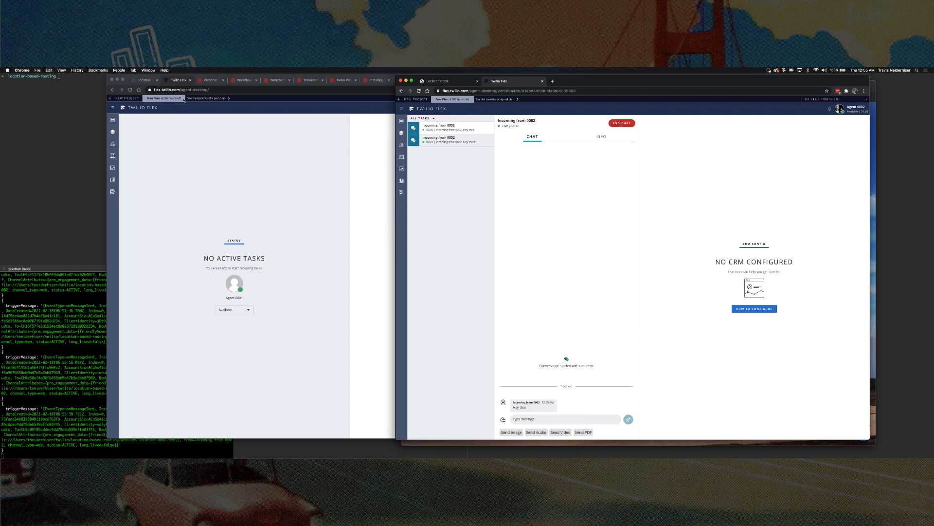
click(144, 79)
click(400, 430)
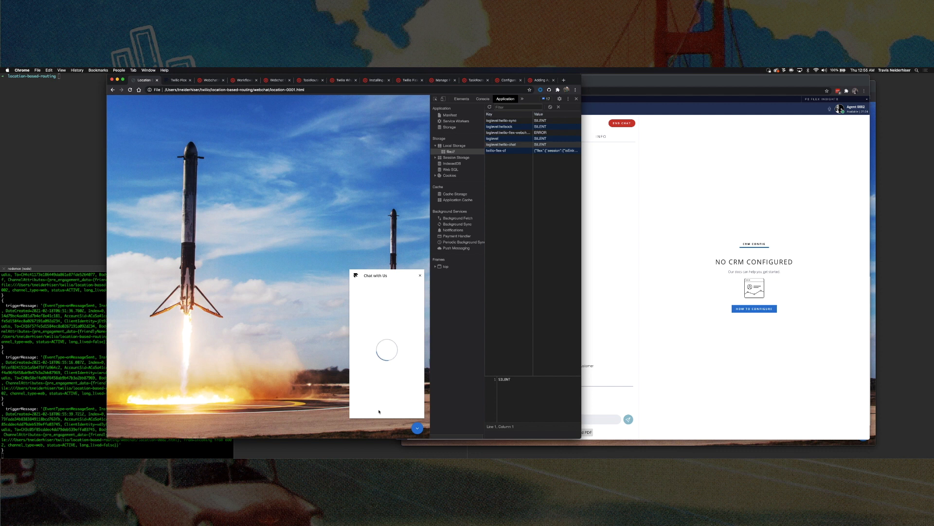
text(Hey!)
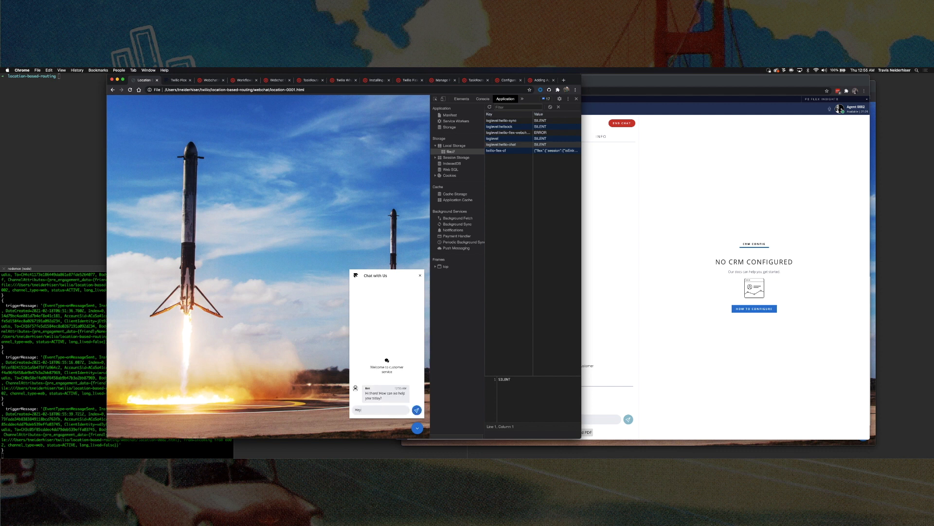
key(Return)
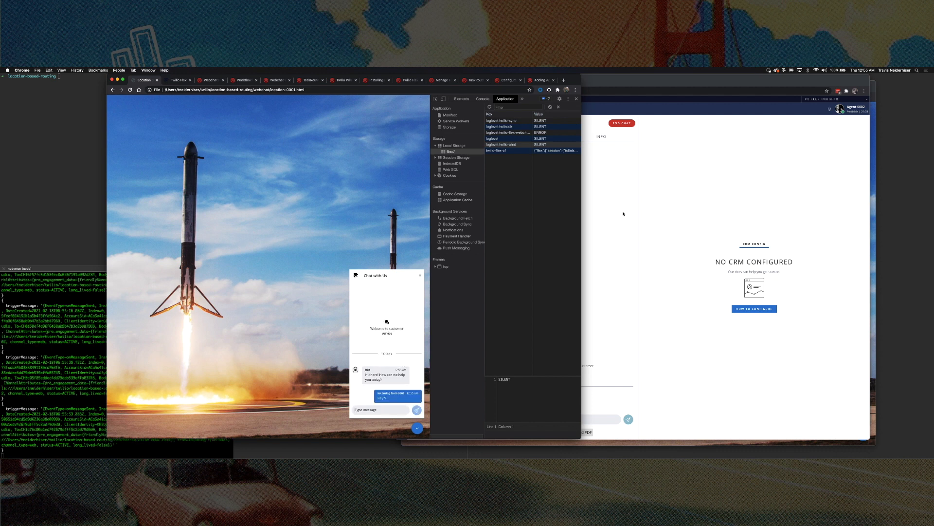
Accept the incoming location 0001 chat request in Agent 0001's Flex desktop
click(624, 213)
click(166, 81)
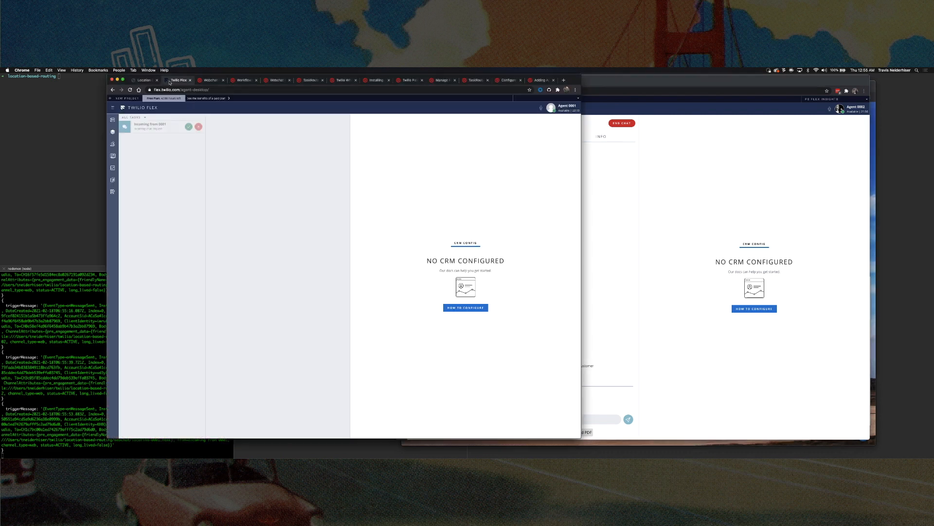
click(189, 128)
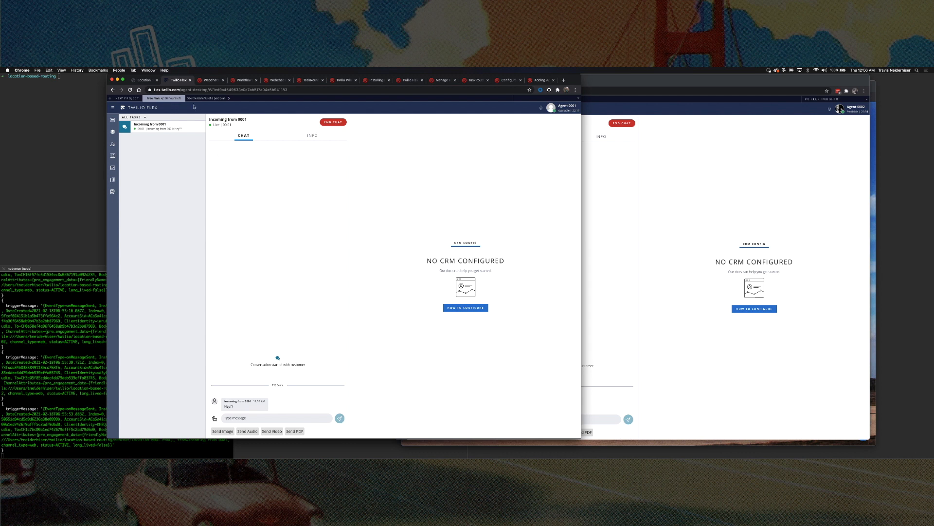
Open the location-0002.html webchat page in a new tab of Agent 0001's browser window, reusing the location 0001 page's address
click(144, 80)
click(262, 90)
key(super+c)
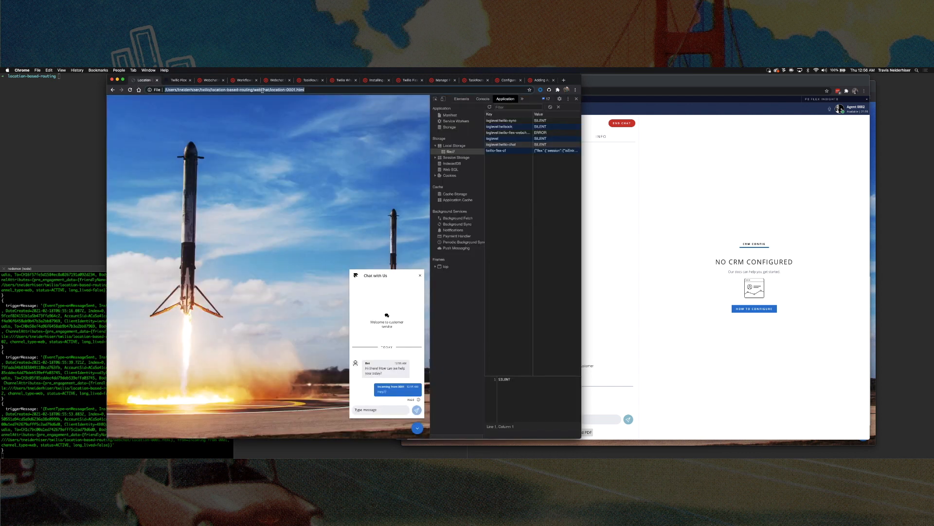
key(super+t)
key(super+v)
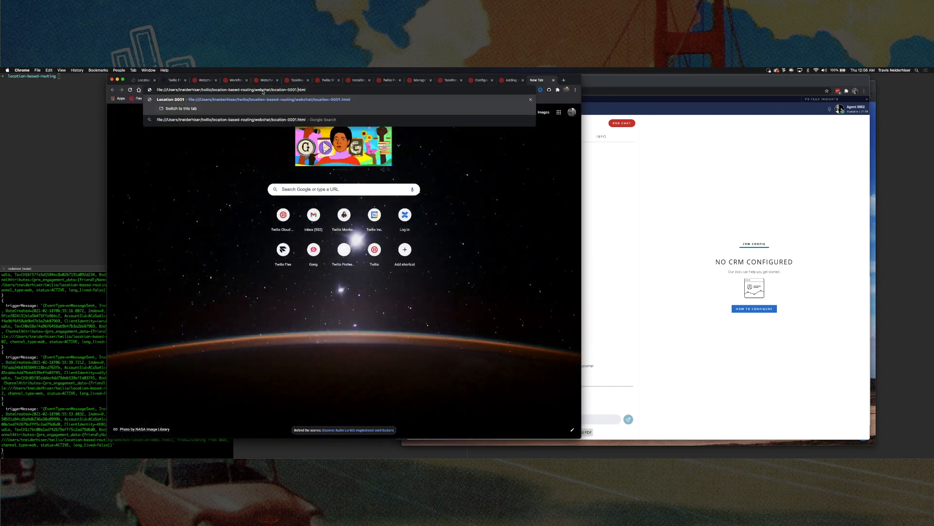
key(BackSpace)
text(2)
key(Return)
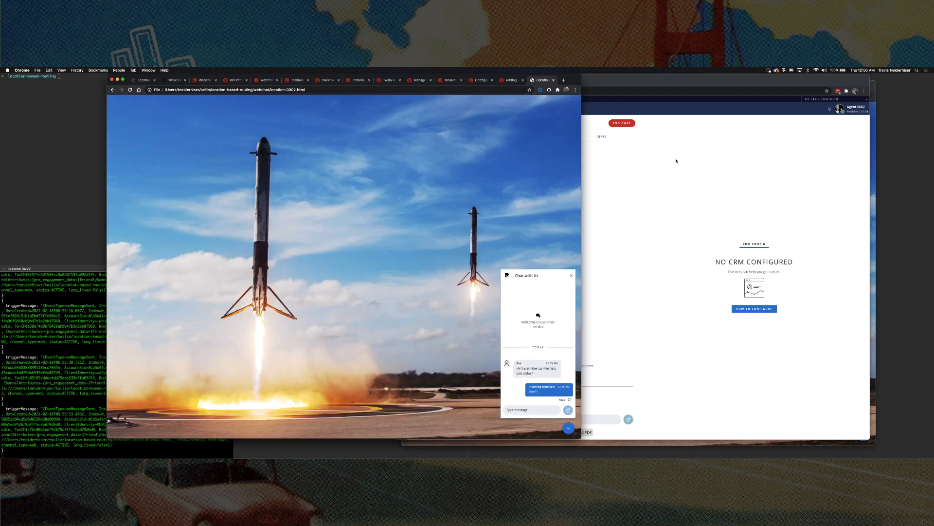
Clear the newly opened location 0002 page's chat session by deleting its twilio-flex-cf local storage entry, reloading, and closing the developer tools
click(649, 171)
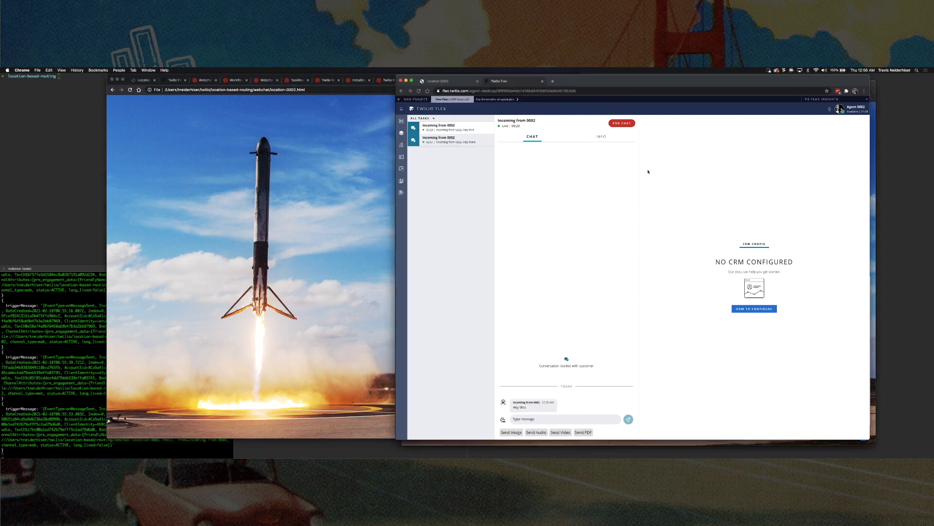
click(445, 82)
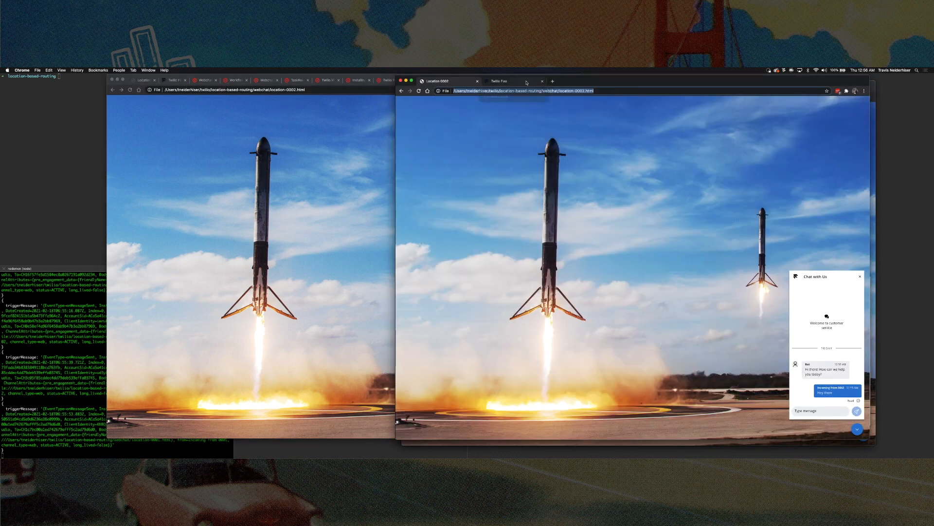
key(super+grave)
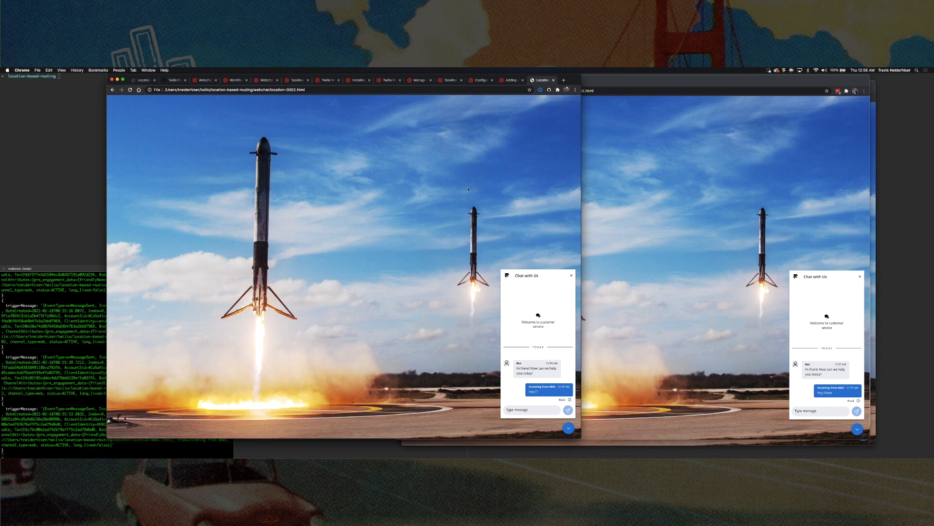
key(super+alt+i)
click(498, 133)
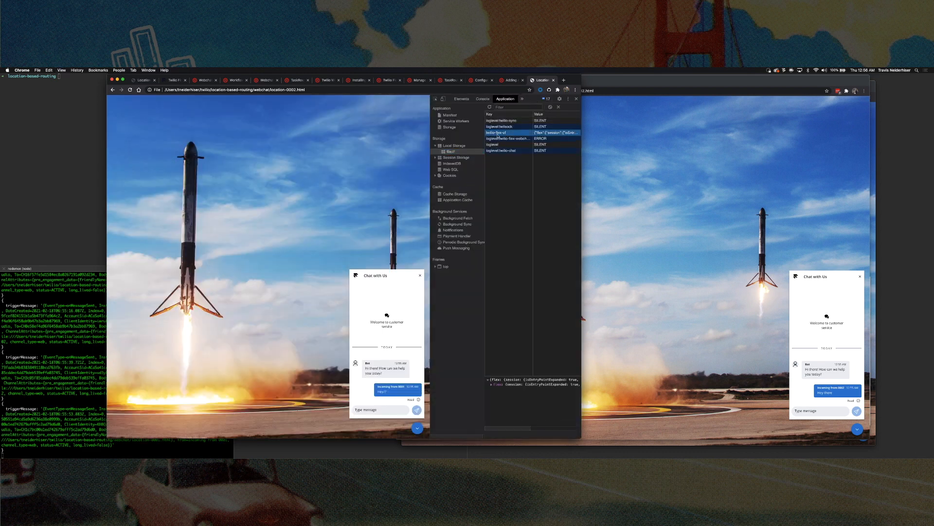
key(BackSpace)
key(super+r)
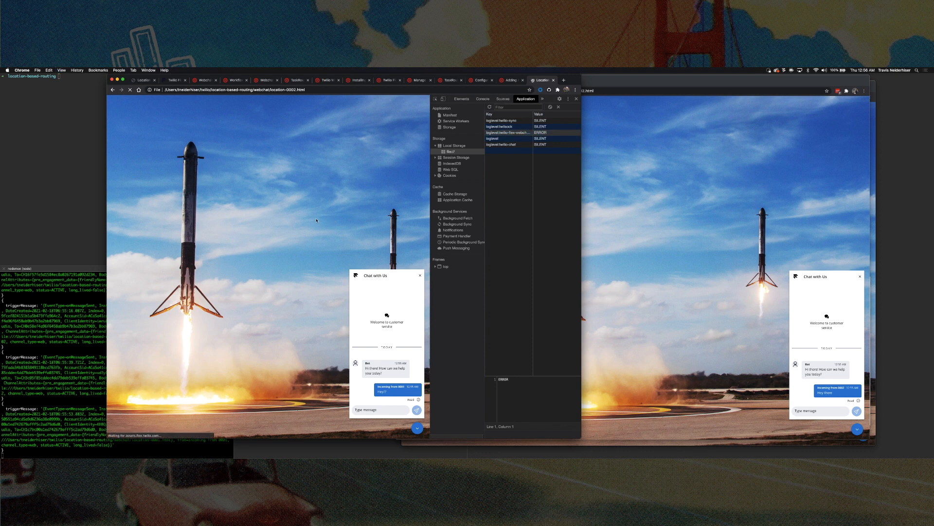
click(577, 98)
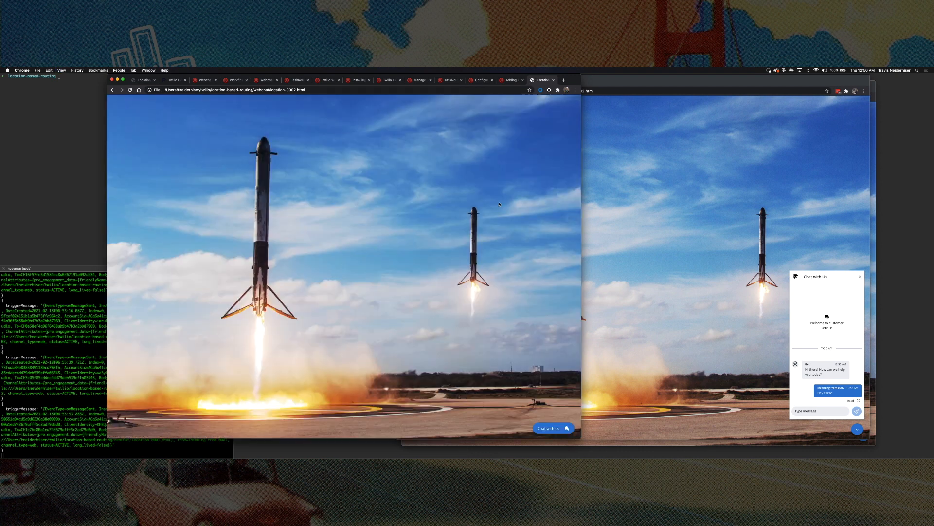
Send "Hey" from the reset location 0002 page's webchat and accept the new chat request as Agent 0002
click(560, 428)
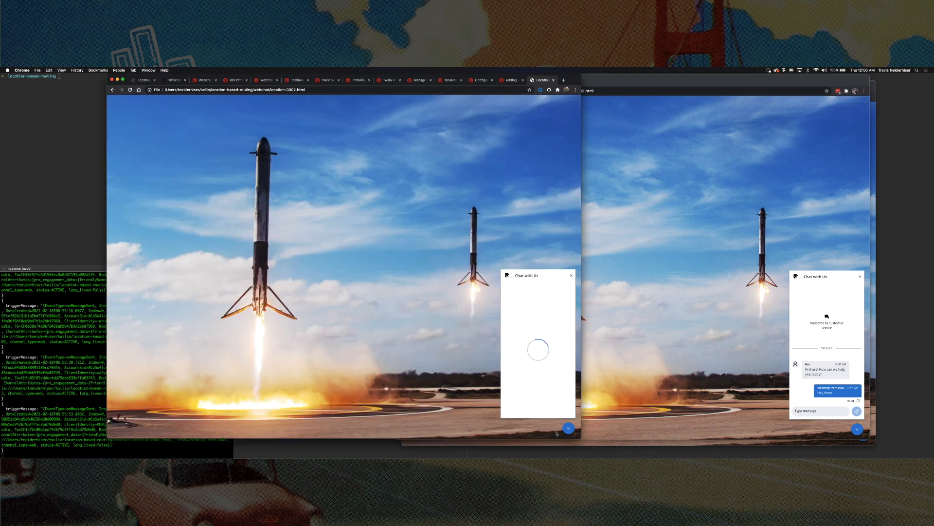
text(Hey there)
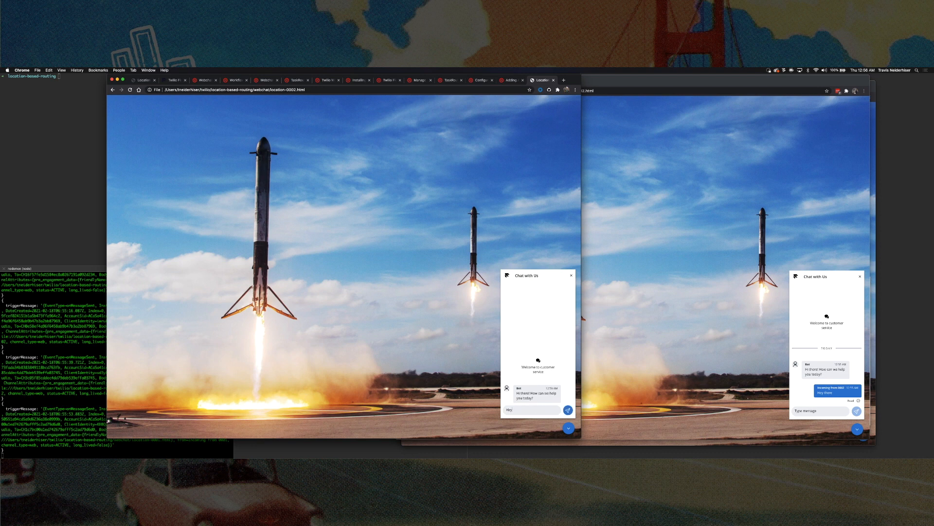
key(Return)
click(644, 135)
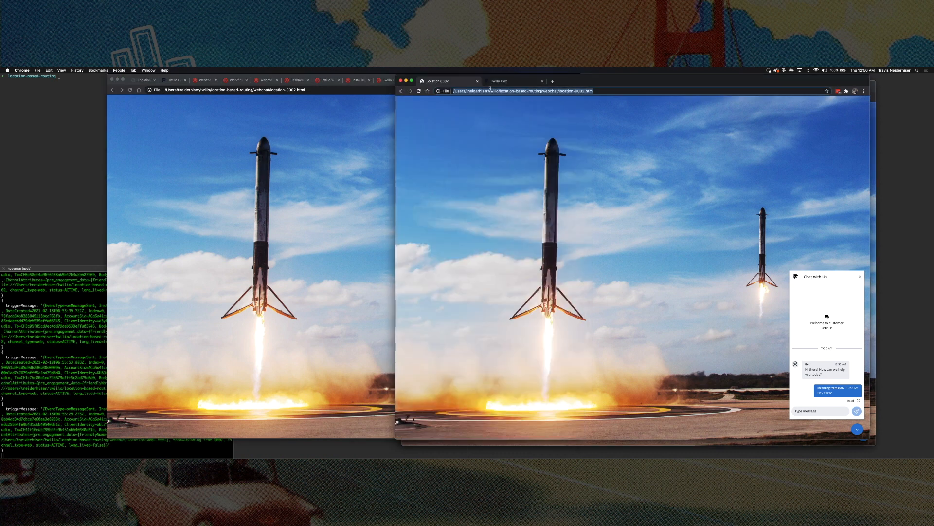
click(493, 81)
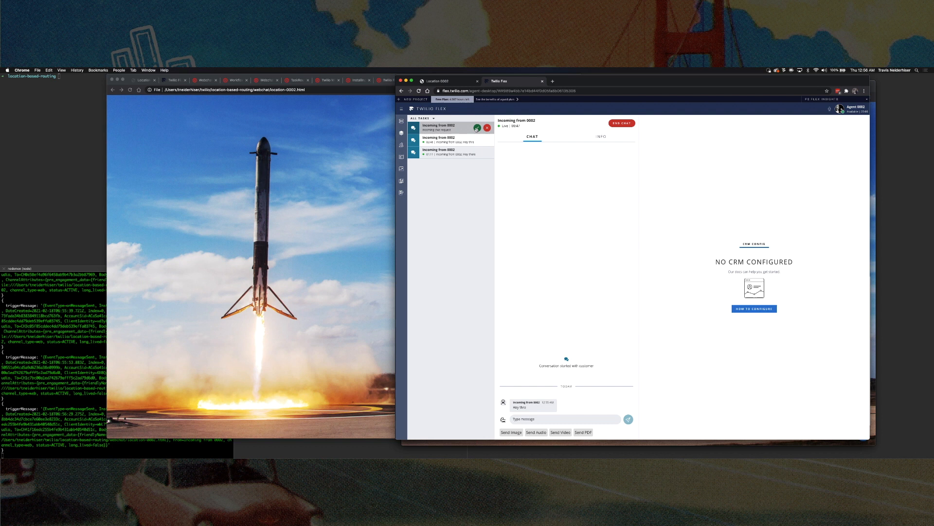
click(477, 128)
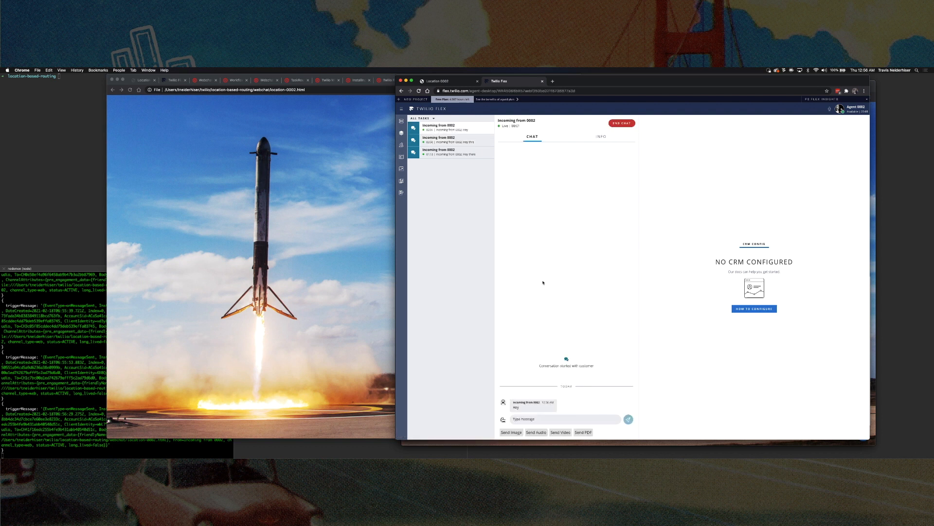
Look through Agent 0002's accepted chats and check the active tasks per queue in Flex's real-time queues view
click(445, 140)
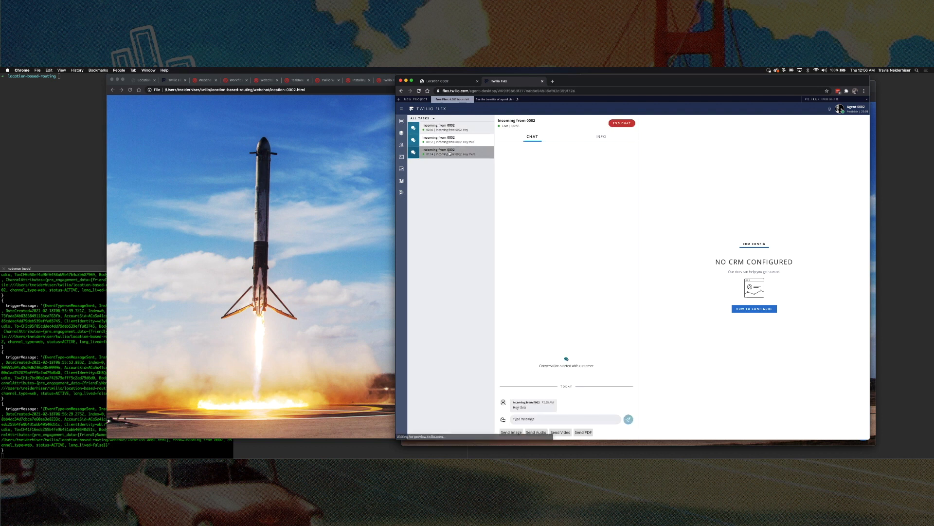
click(401, 145)
click(401, 133)
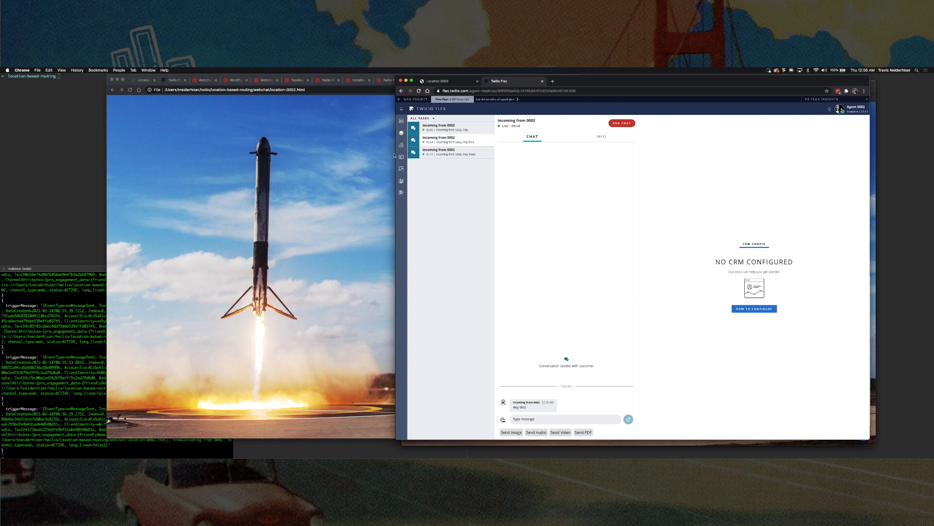
click(401, 156)
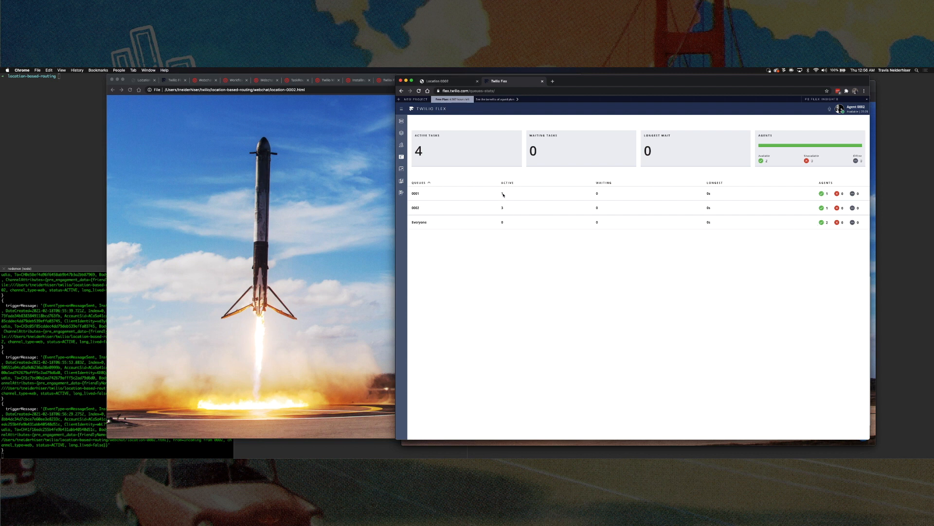
click(438, 81)
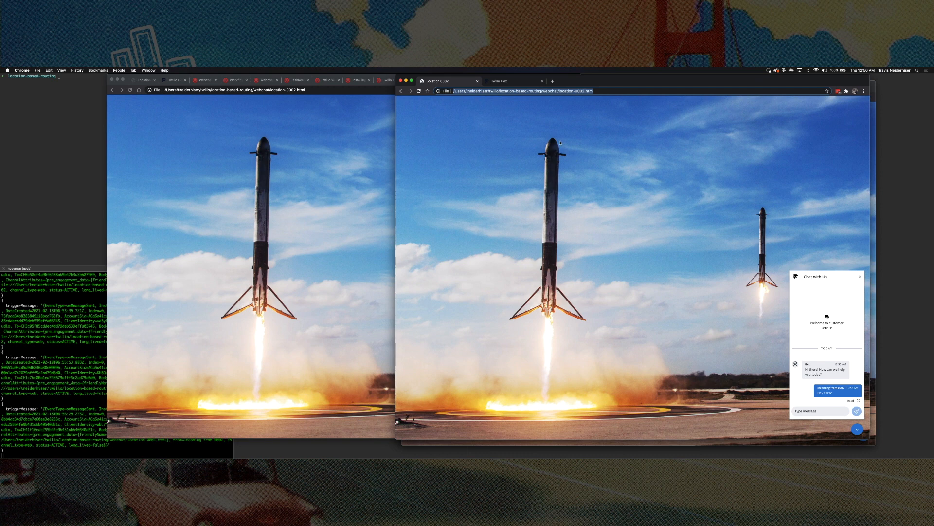
click(511, 81)
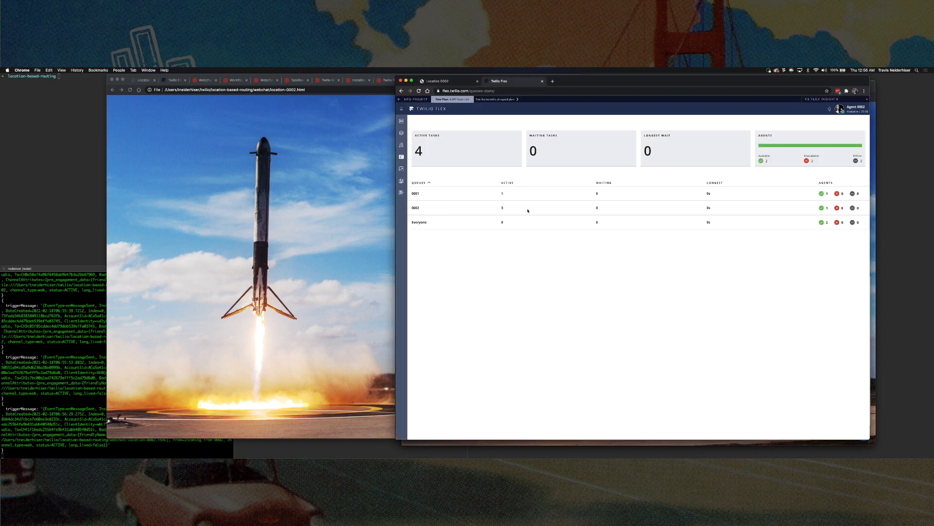
Open Agent 0002's worker record in the Flex Task Assignment workspace of TaskRouter in the Twilio console
click(205, 80)
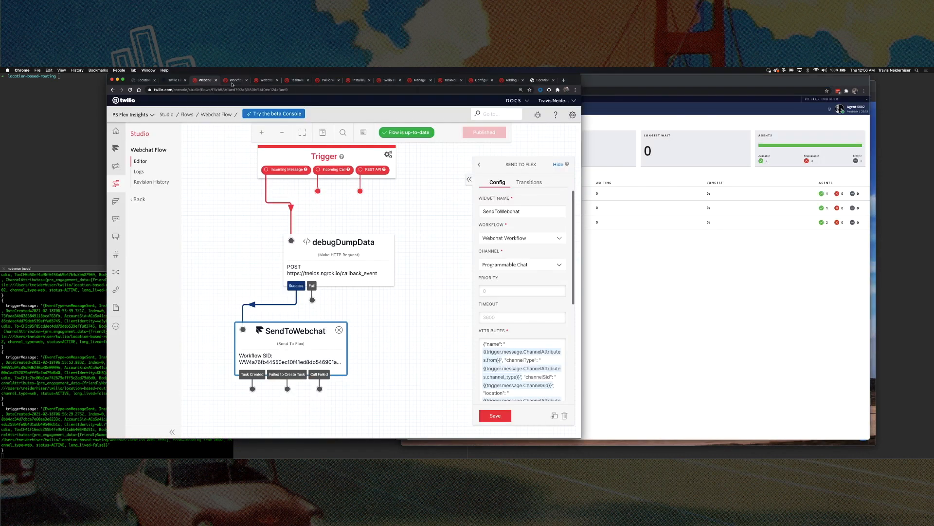
click(234, 81)
click(205, 80)
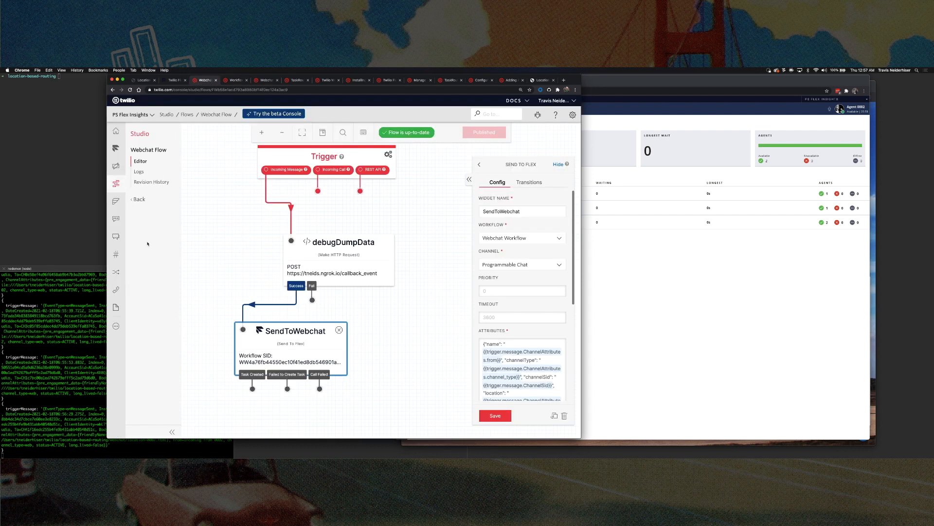
click(115, 273)
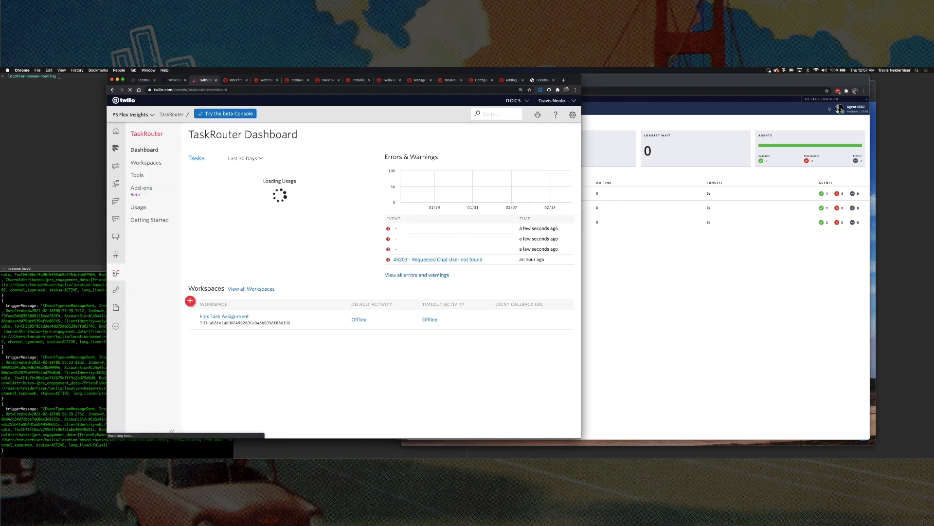
click(223, 316)
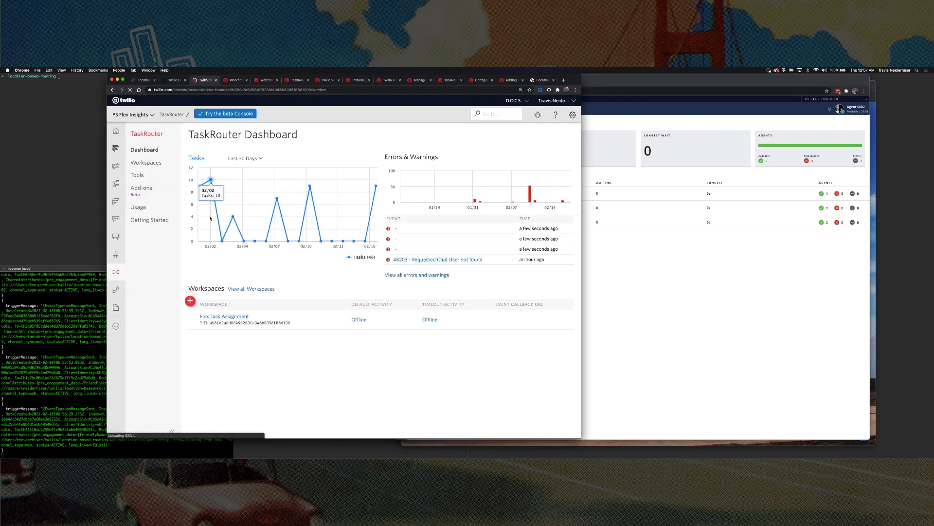
click(144, 222)
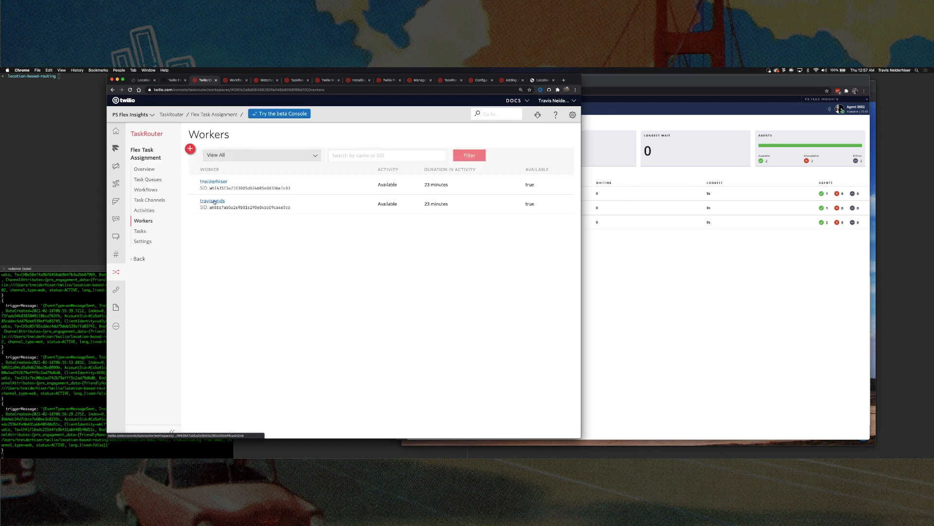
click(213, 201)
Set Agent 0002's chat task channel capacity to 3 and save the worker
scroll(389, 368, down, 5)
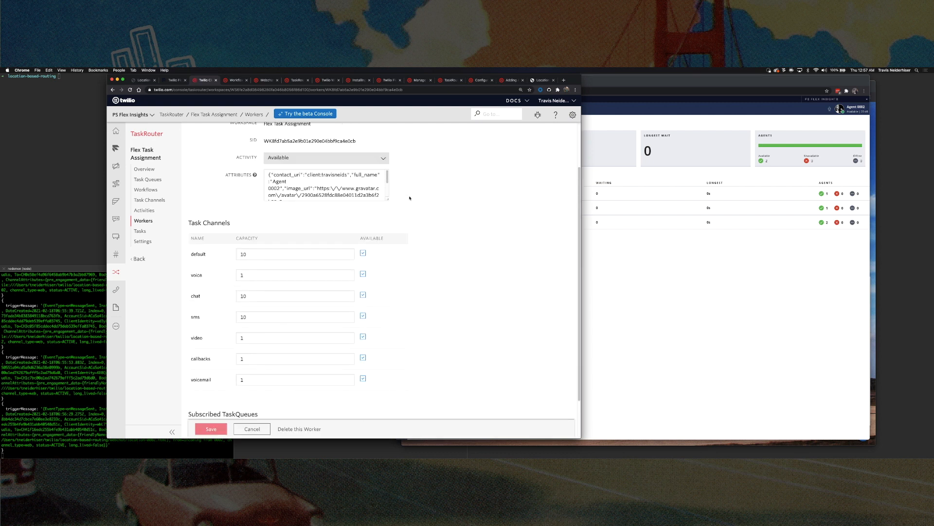
scroll(390, 214, up, 3)
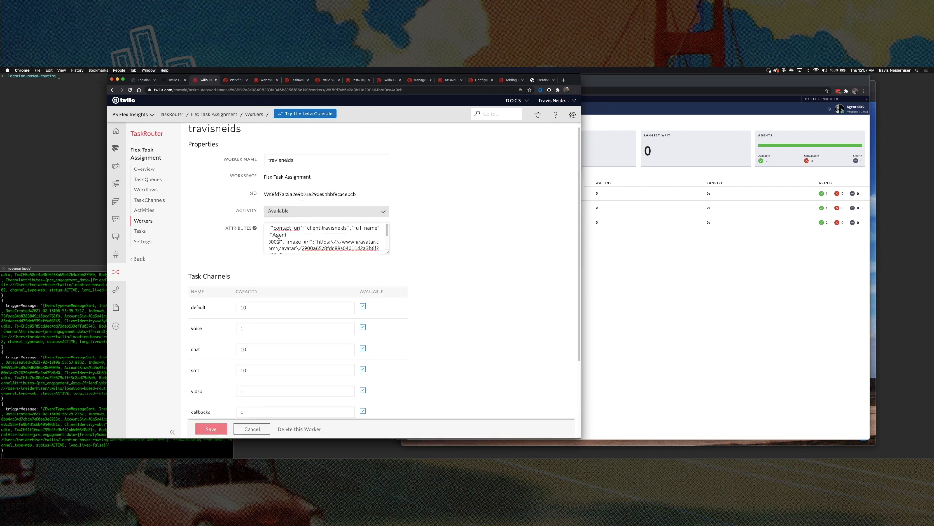
scroll(306, 235, down, 5)
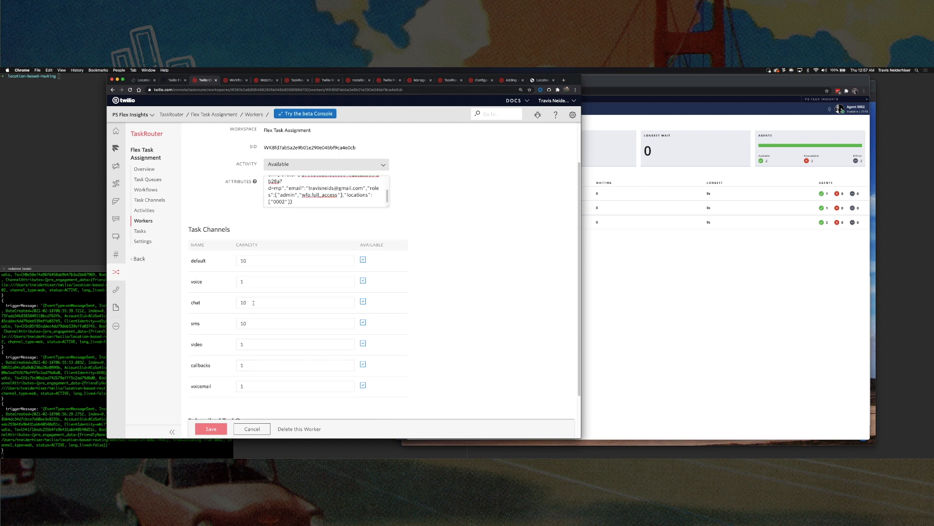
double_click(257, 302)
text(3)
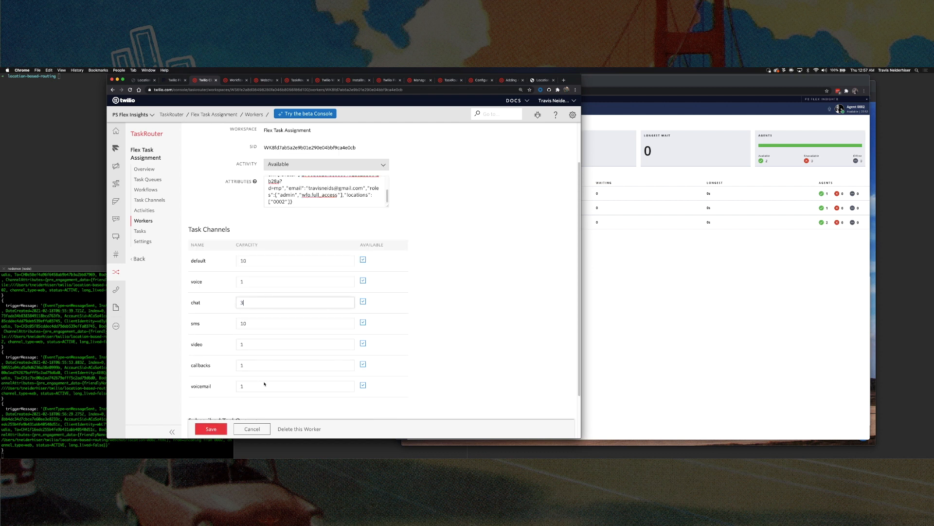
click(212, 428)
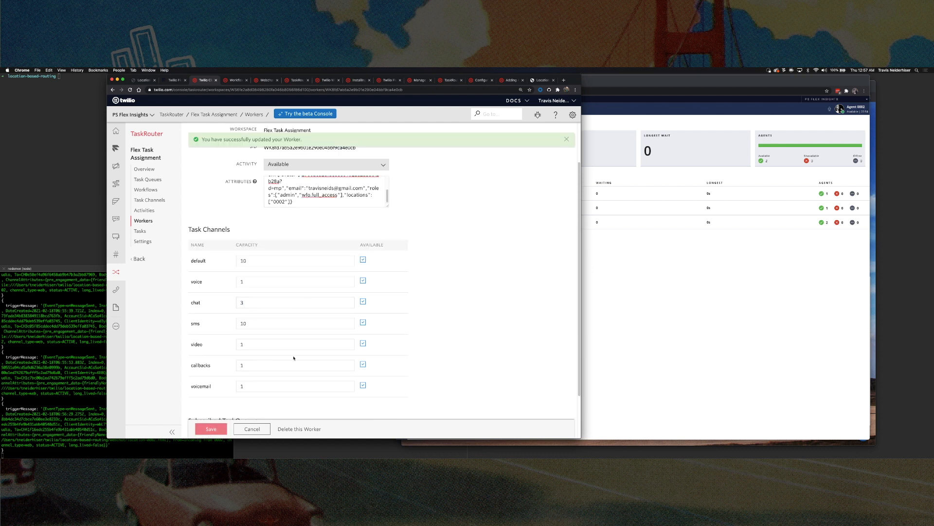
Check Agent 0002's accepted chats in the Flex agent desktop against the location 0002 webchat page, and return to the worker's record in the Twilio console
click(739, 313)
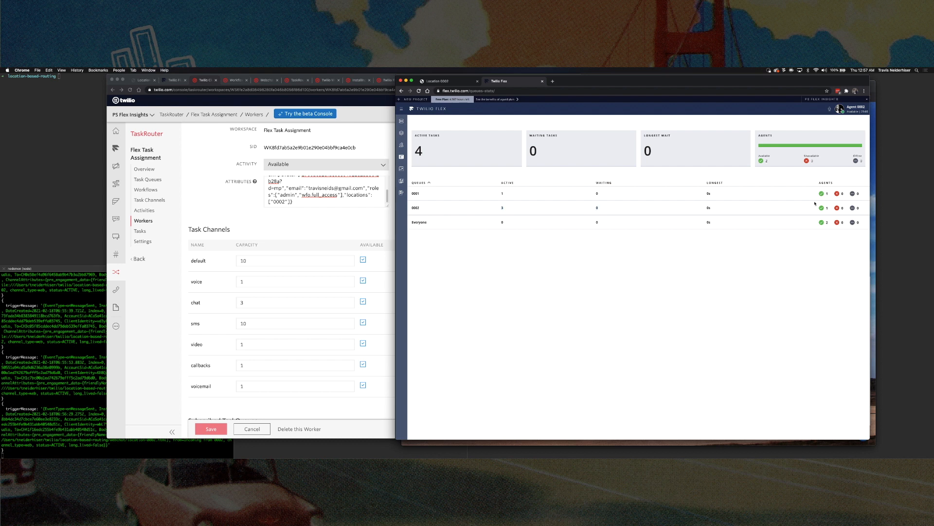
click(402, 120)
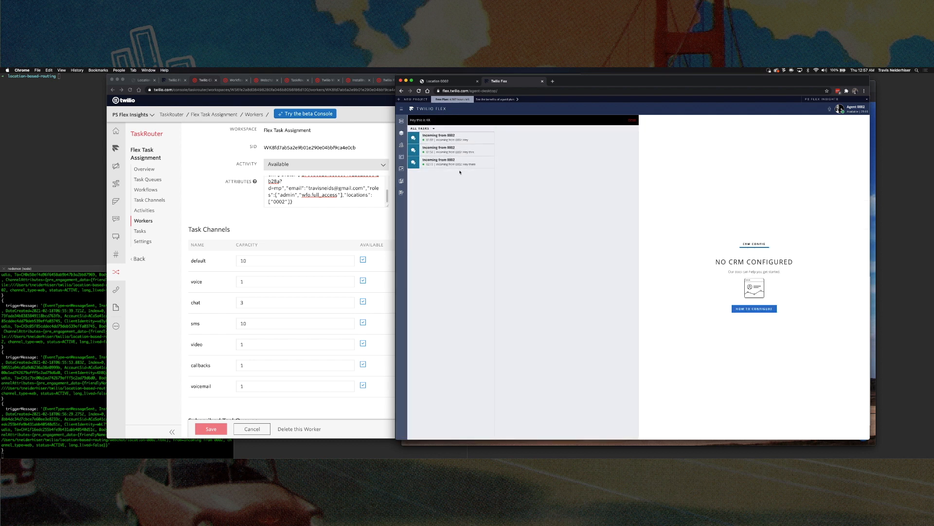
click(631, 119)
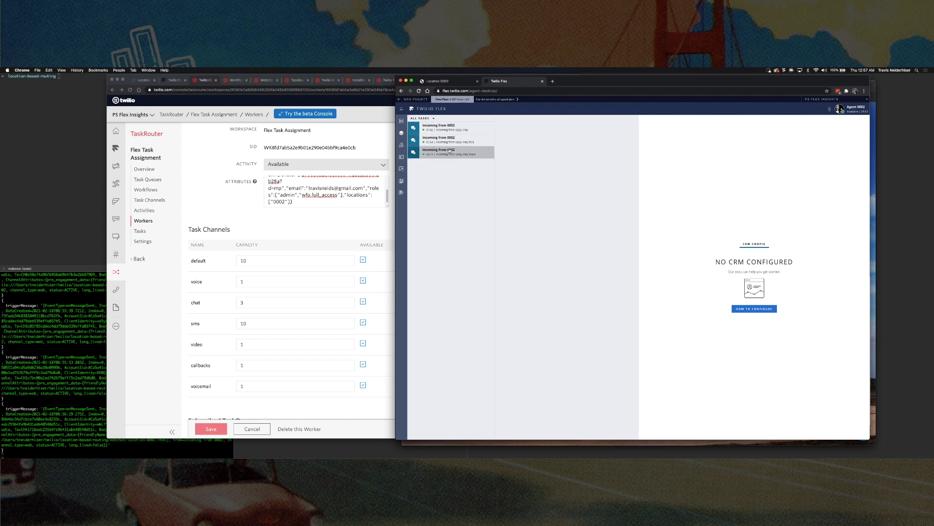
click(454, 82)
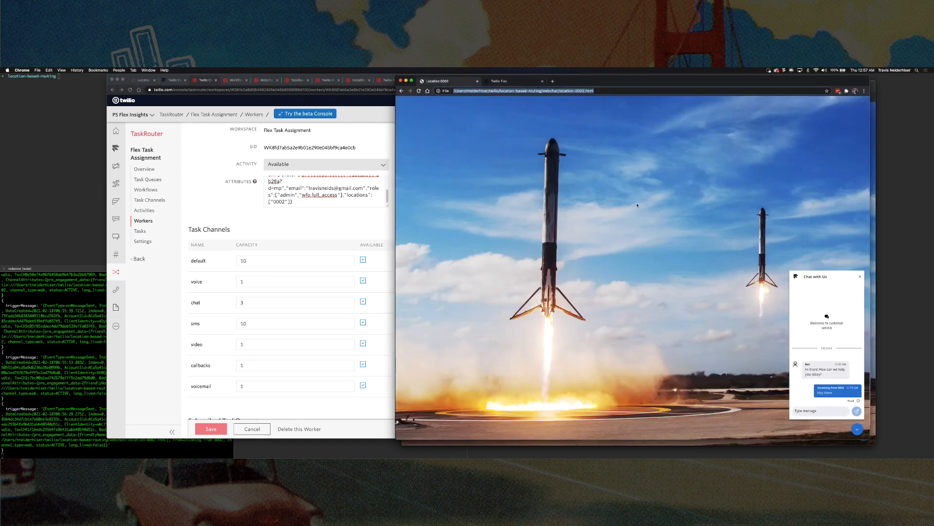
click(506, 82)
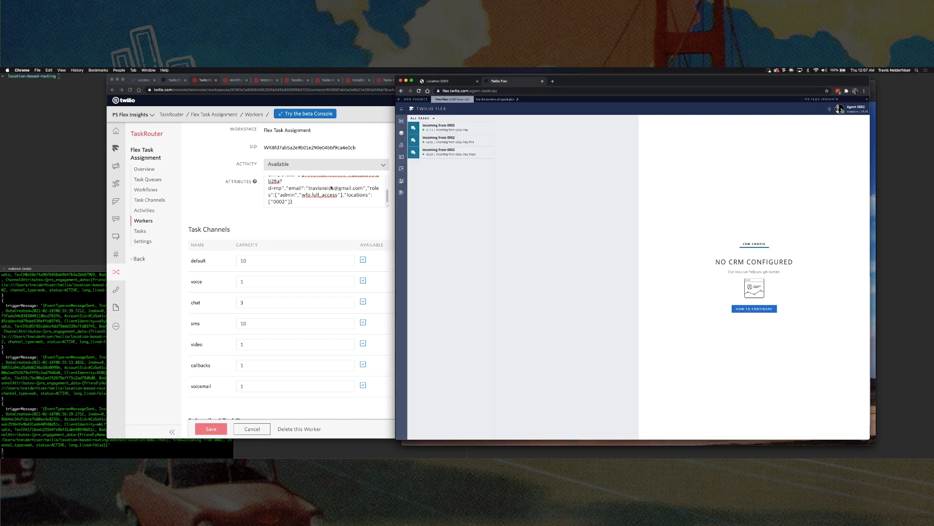
click(225, 190)
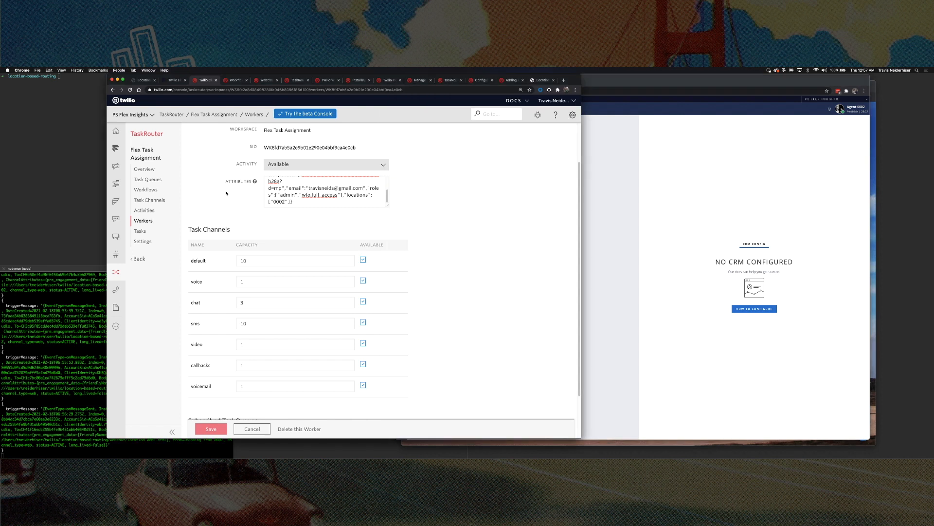